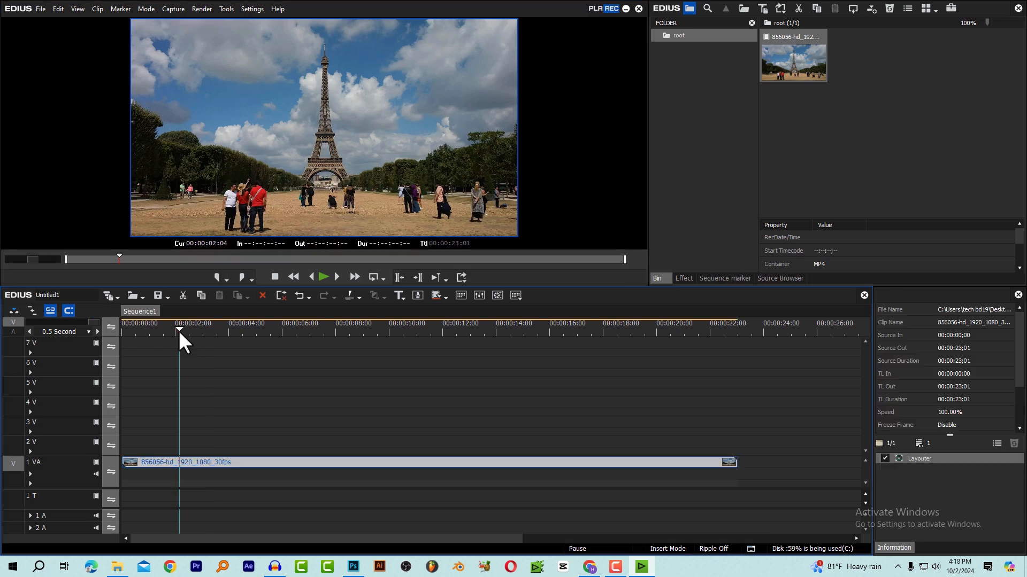
# Play the Eiffel Tower clip on the timeline to review the footage
pyautogui.moveTo(178, 331); pyautogui.dragTo(144, 349)
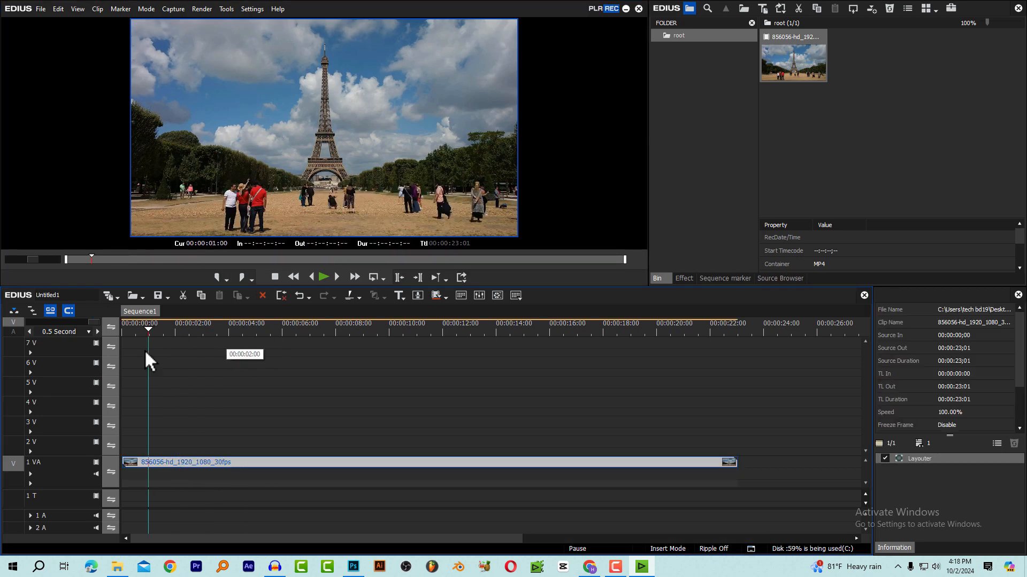
pyautogui.press('space')
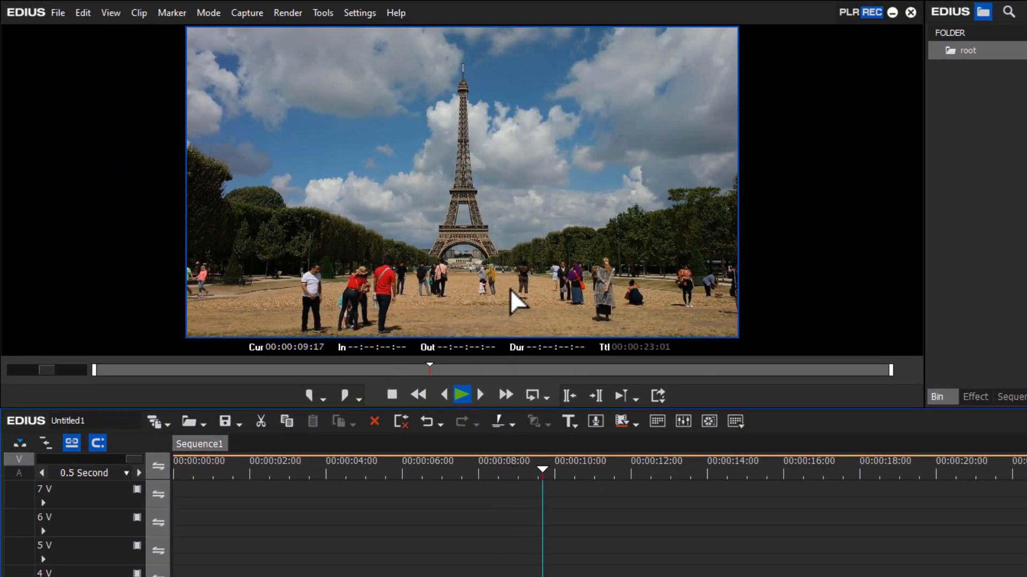
pyautogui.press('space')
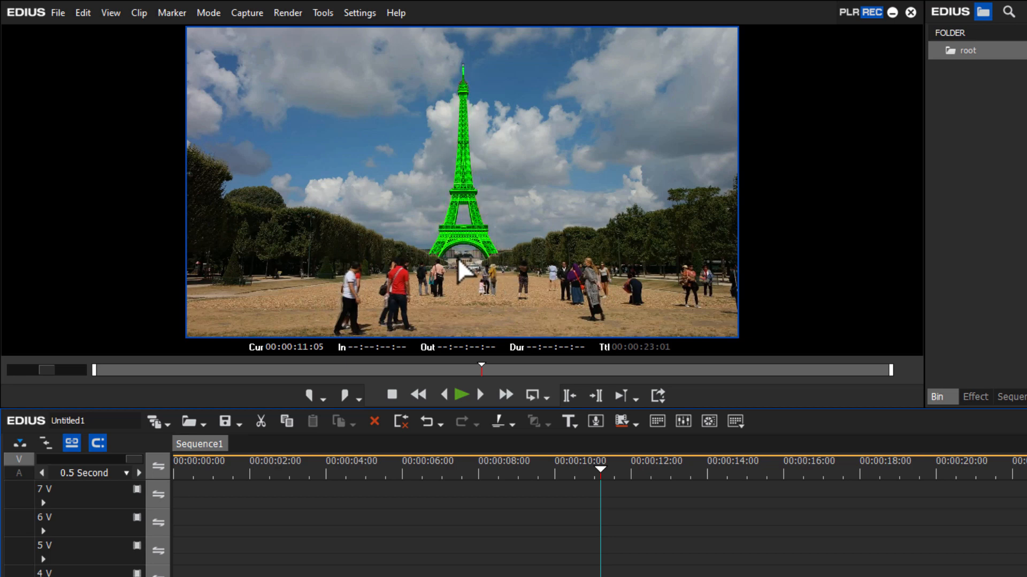
pyautogui.press('space')
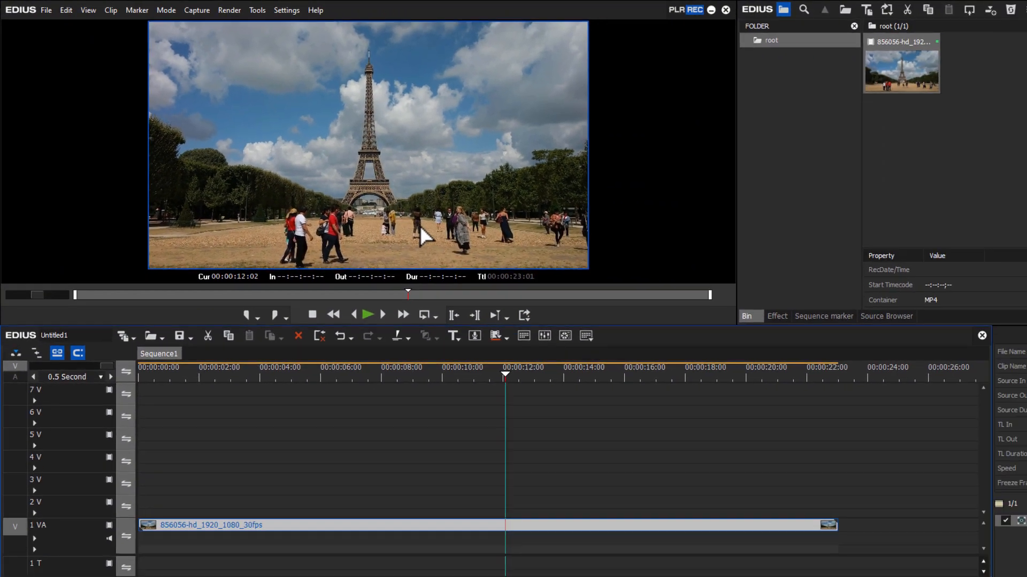
# Return the playhead to the start of the sequence and capture that frame as a still image into the bin
pyautogui.press('Home')
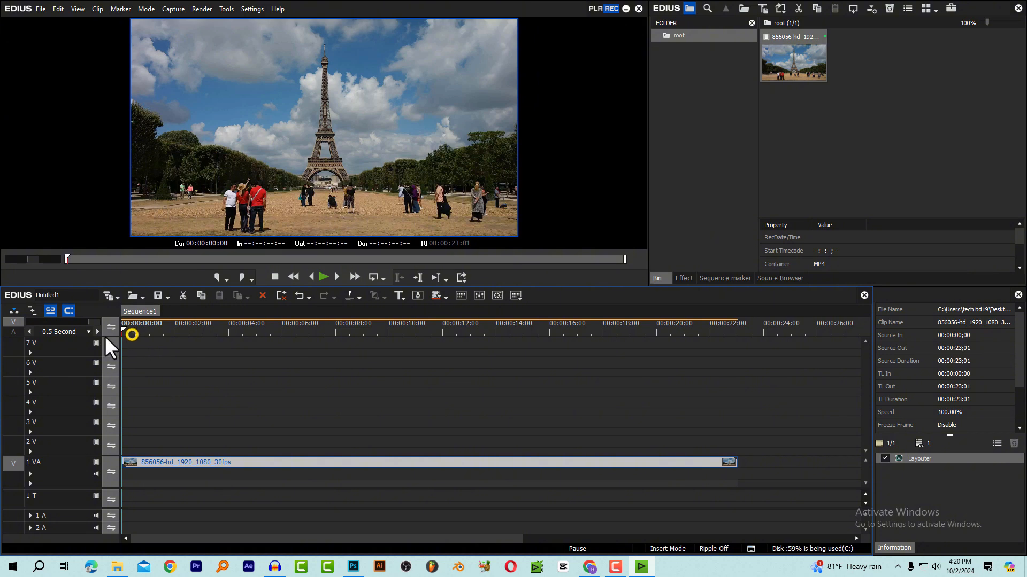
pyautogui.hotkey('ctrl', 't')
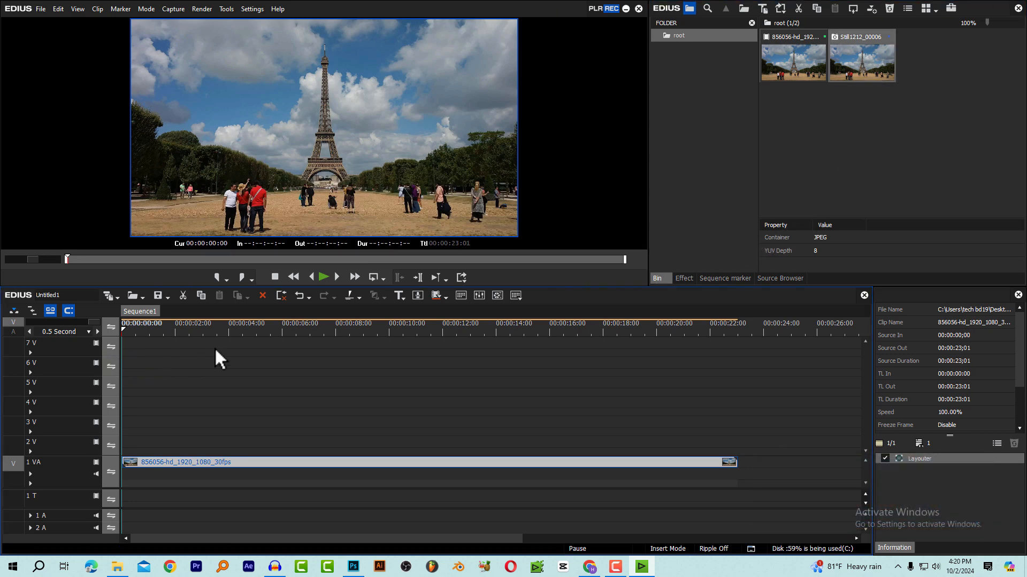
# Set the Still Image exporter's file type to JPEG Files (*.jpg) in the system settings
pyautogui.click(257, 331)
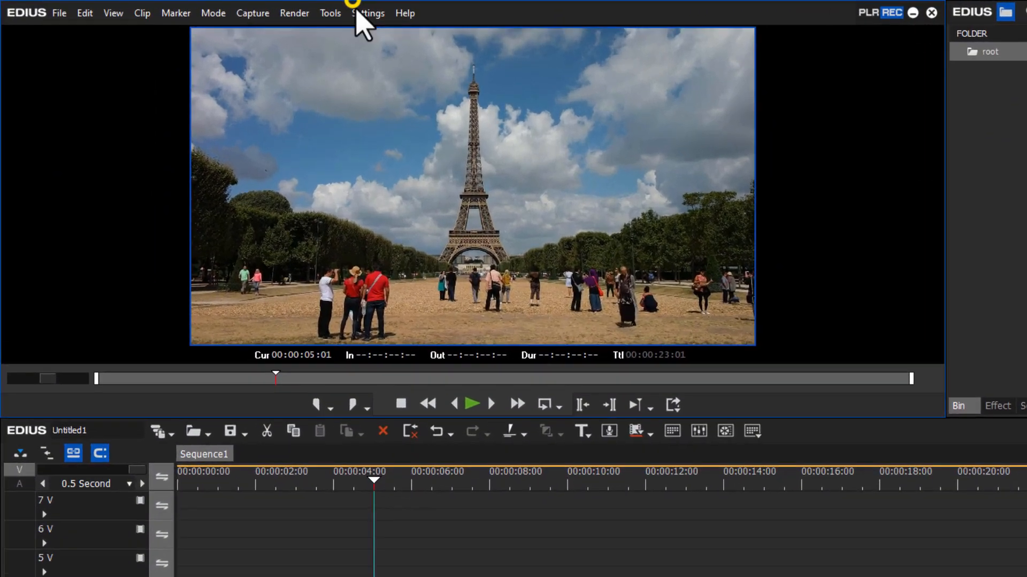
pyautogui.click(356, 12)
pyautogui.click(379, 31)
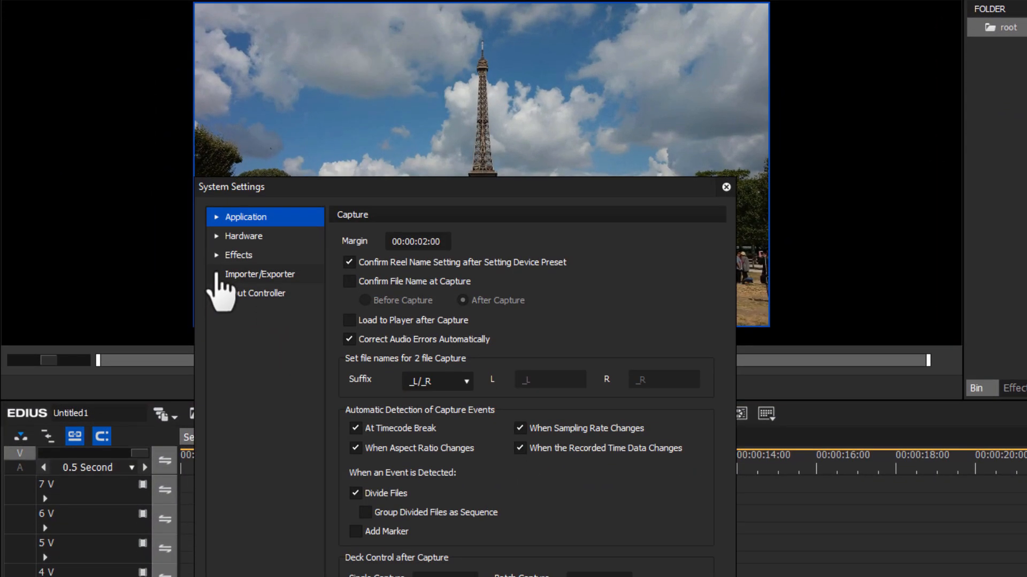
pyautogui.click(216, 274)
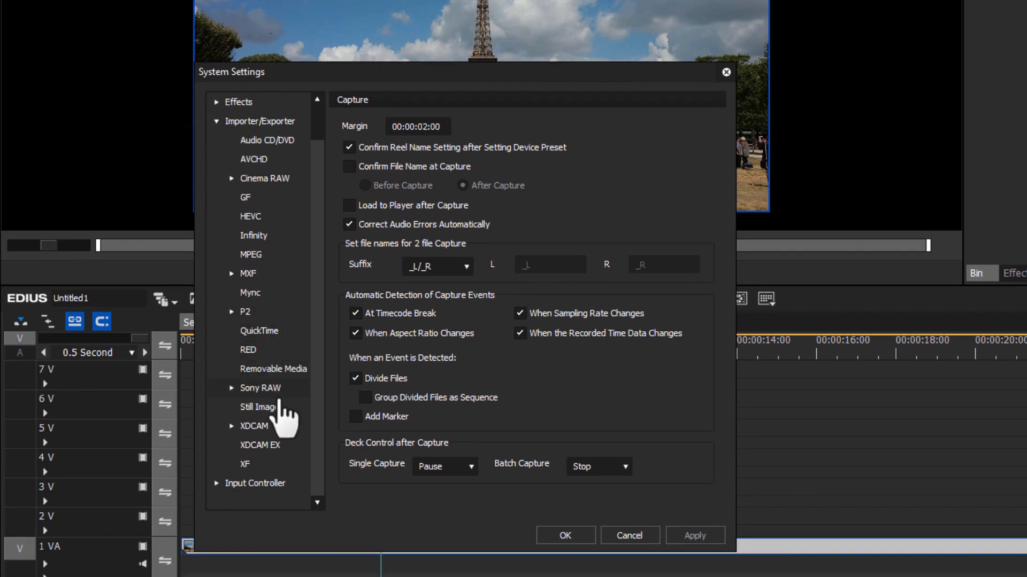
pyautogui.click(278, 407)
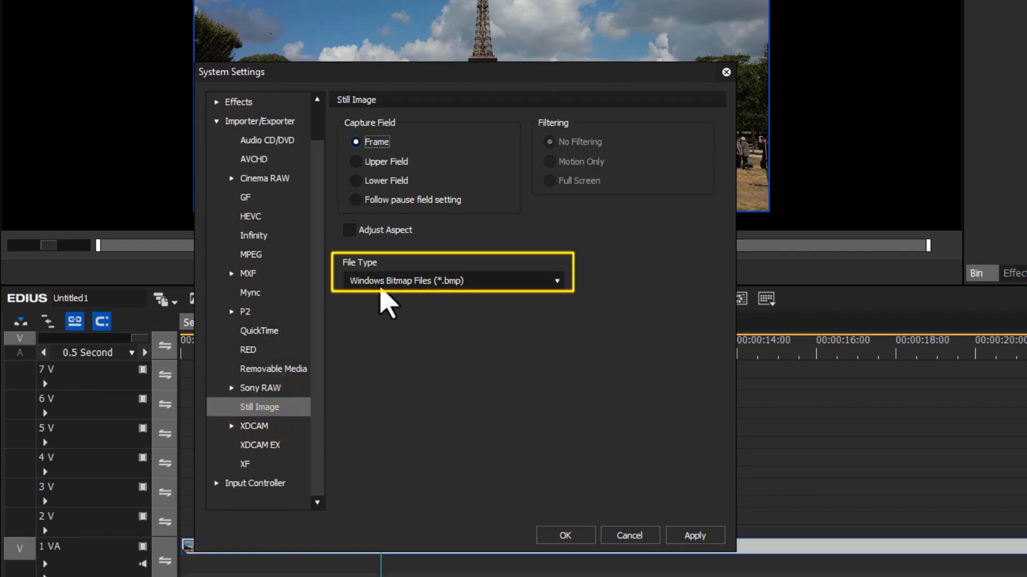
pyautogui.click(499, 277)
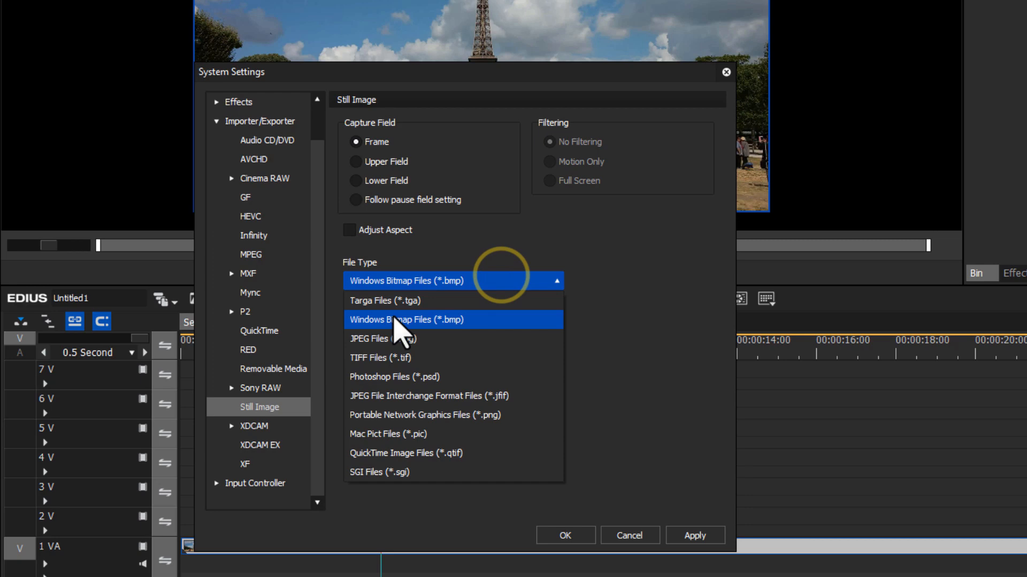
pyautogui.click(408, 339)
pyautogui.click(580, 534)
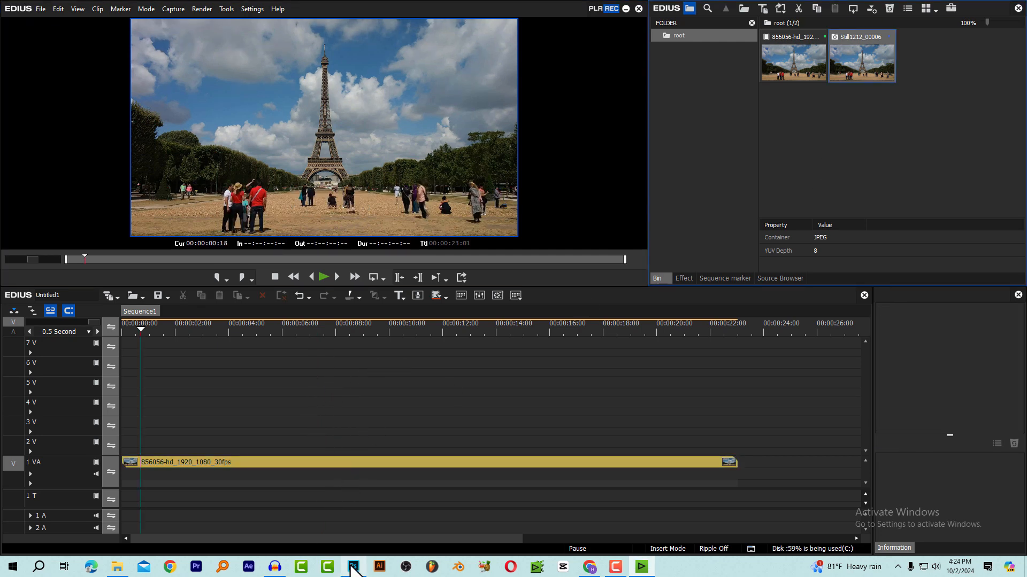
# Switch to Photoshop and open the captured frame Still1212_00006.jpg
pyautogui.click(353, 567)
pyautogui.click(30, 7)
pyautogui.click(43, 28)
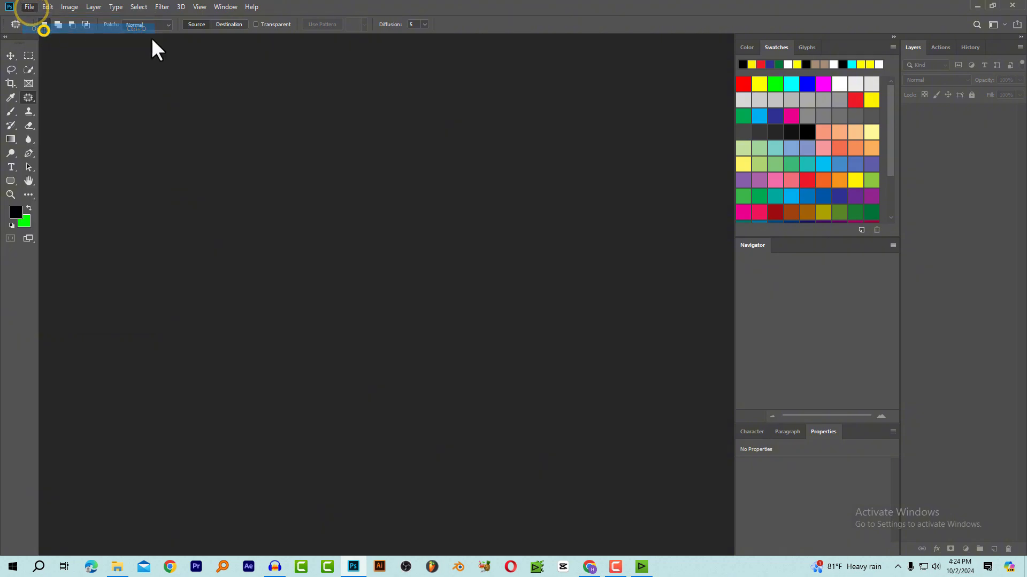
pyautogui.doubleClick(277, 111)
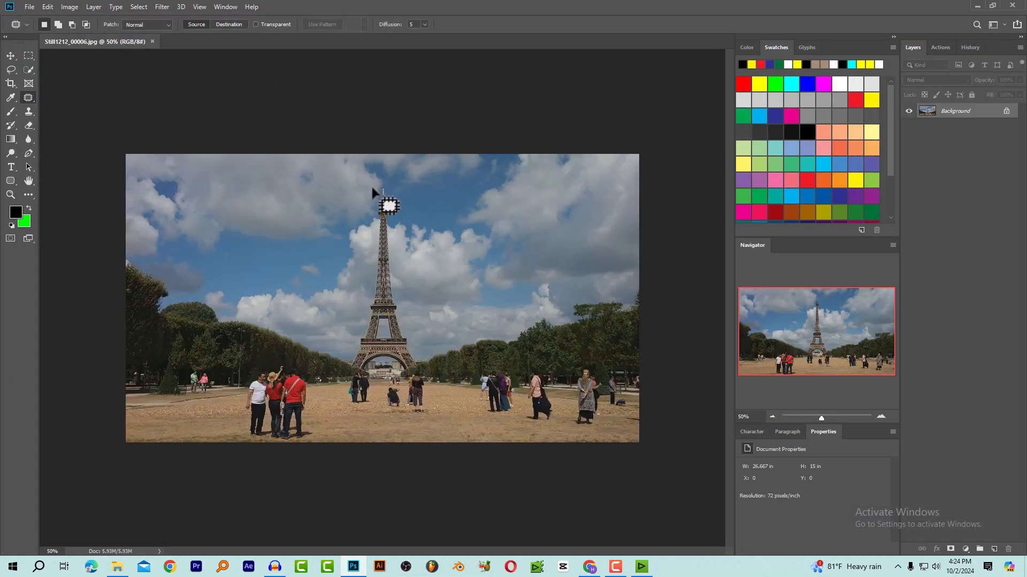
# Select the Eiffel Tower, remove it with a Content-Aware fill at 100% opacity, then deselect and save the image
pyautogui.moveTo(373, 188)
pyautogui.mouseDown()
pyautogui.moveTo(349, 369)
pyautogui.moveTo(366, 374)
pyautogui.moveTo(374, 366)
pyautogui.moveTo(411, 374)
pyautogui.moveTo(423, 359)
pyautogui.moveTo(406, 309)
pyautogui.moveTo(400, 202)
pyautogui.mouseUp()
pyautogui.click(28, 55)
pyautogui.rightClick(367, 262)
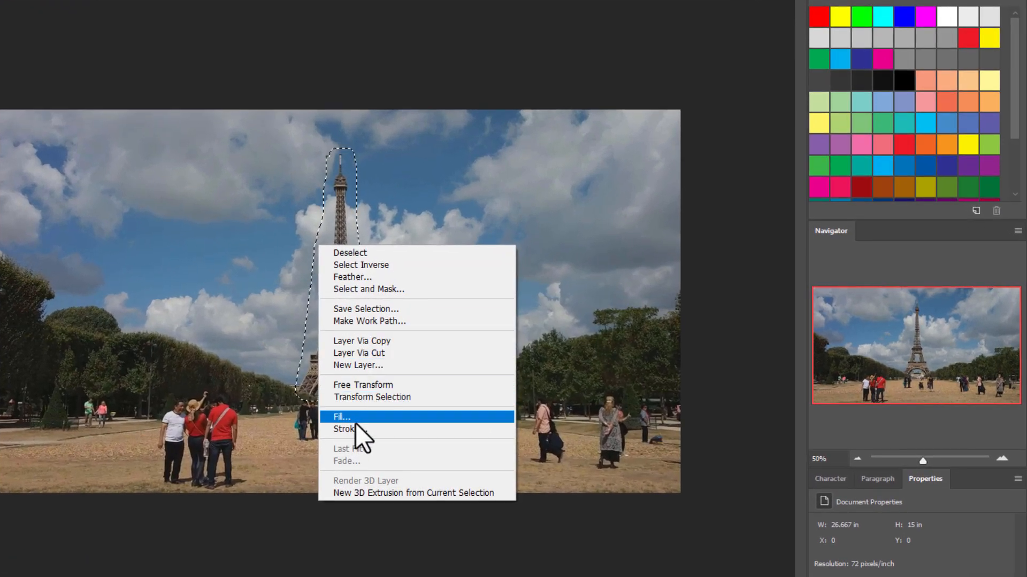
pyautogui.click(354, 418)
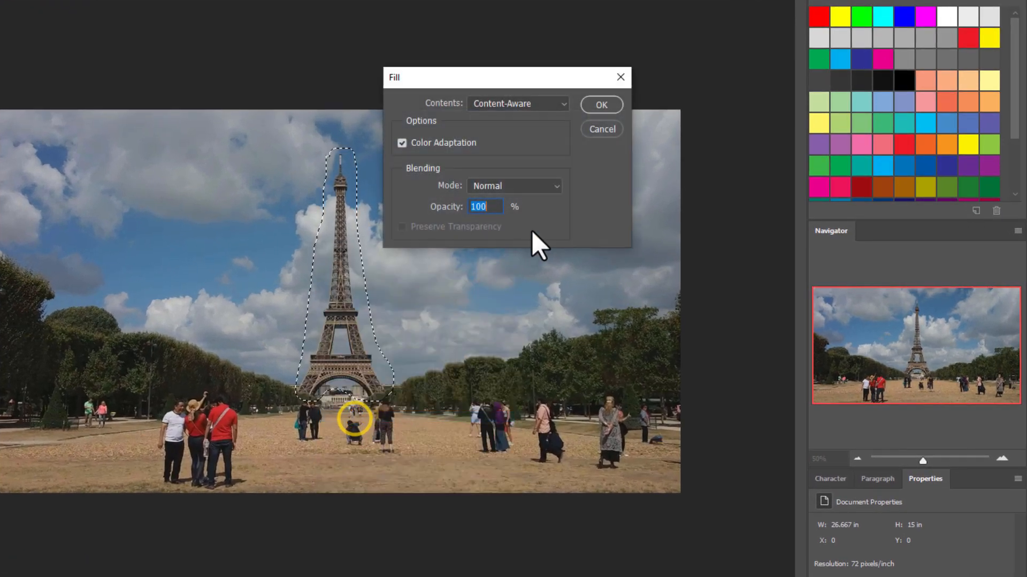
pyautogui.click(596, 107)
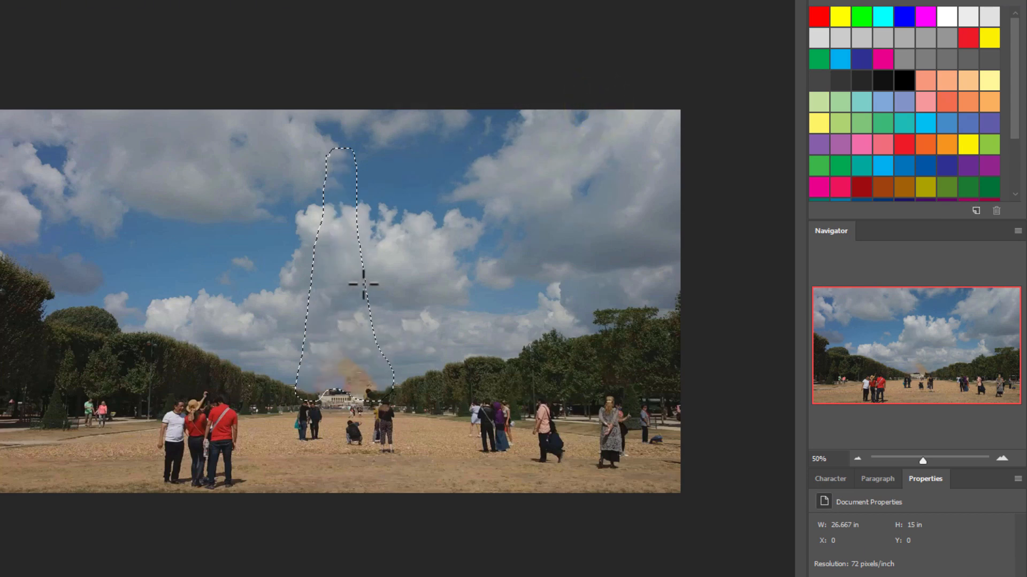
pyautogui.hotkey('ctrl', 'd')
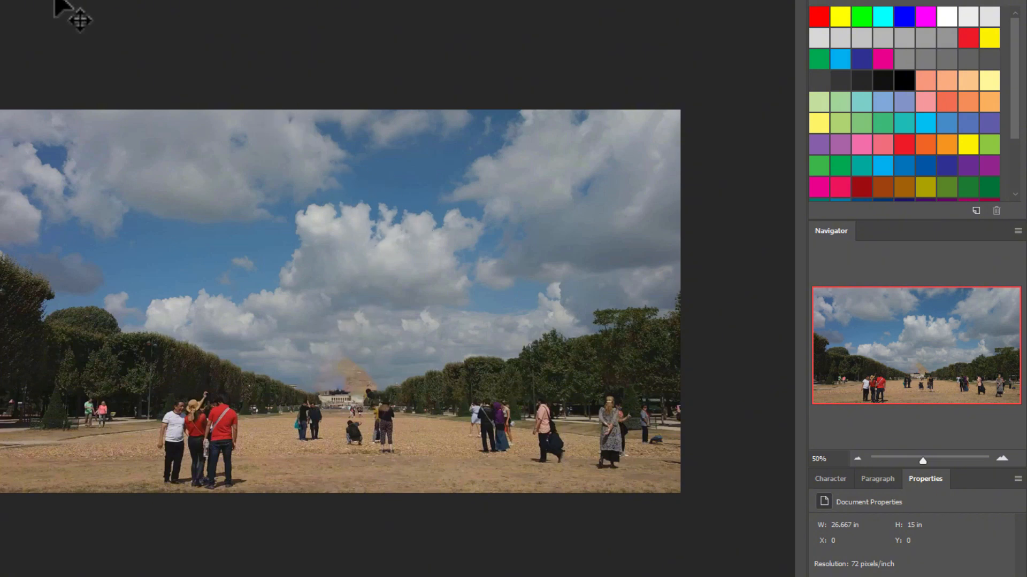
pyautogui.click(583, 95)
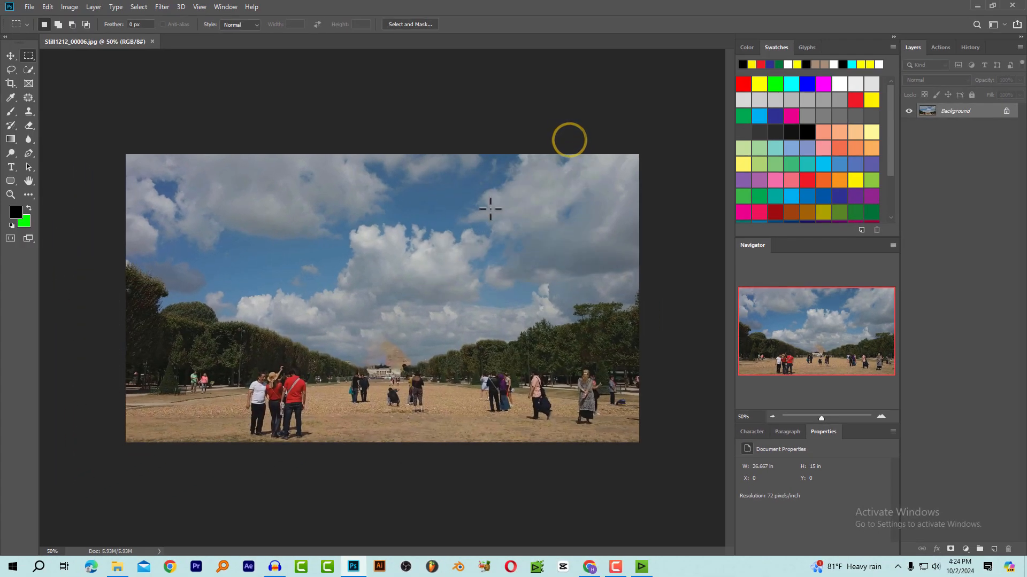
# Switch to EDIUS and place Still1212_00006 at the start of track 2 V above the video clip
pyautogui.click(642, 567)
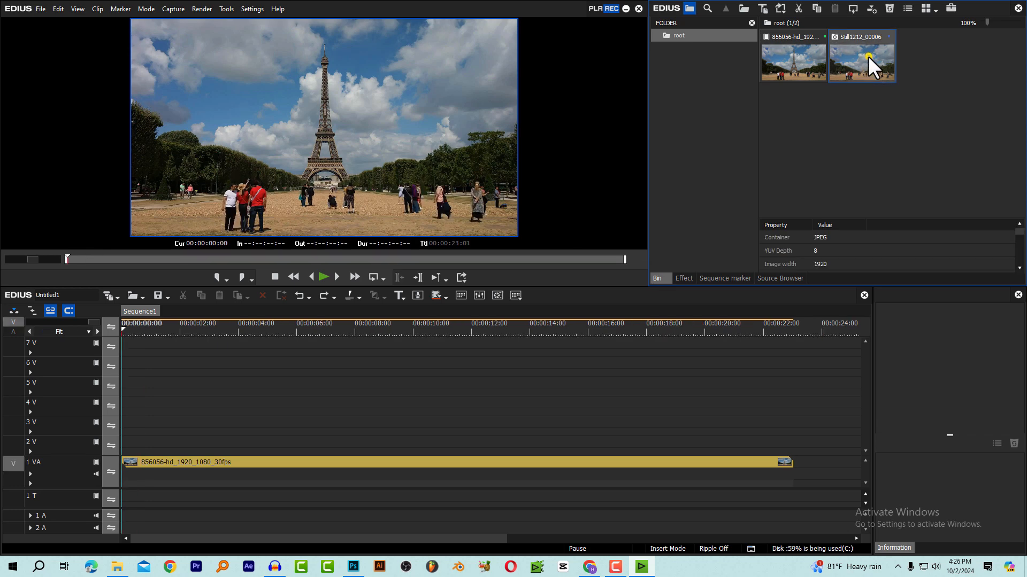
pyautogui.moveTo(868, 56); pyautogui.dragTo(113, 440)
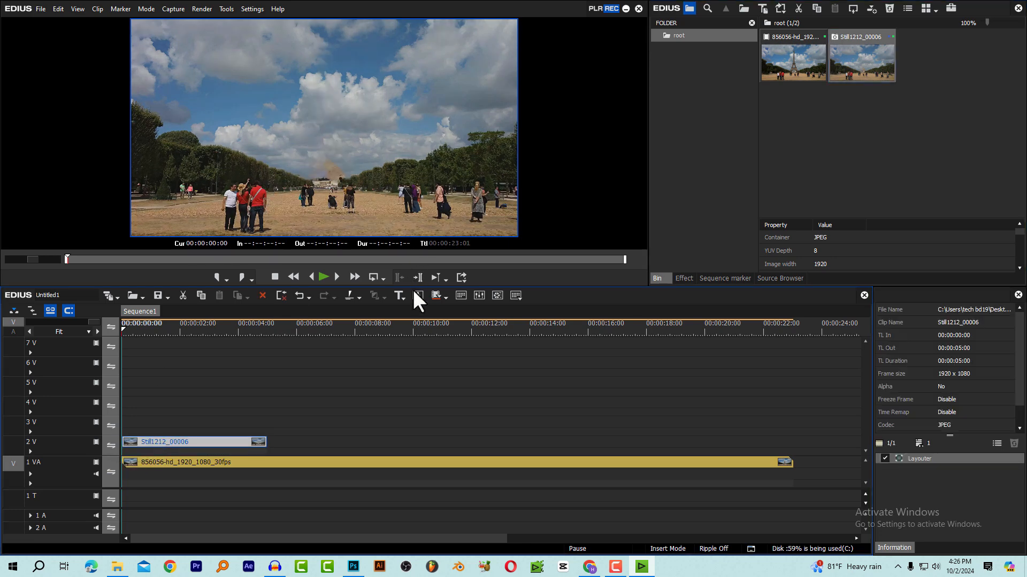
# Enlarge the preview and toggle track 2 V off and on to compare the still's colours with the original video
pyautogui.moveTo(415, 287); pyautogui.dragTo(414, 349)
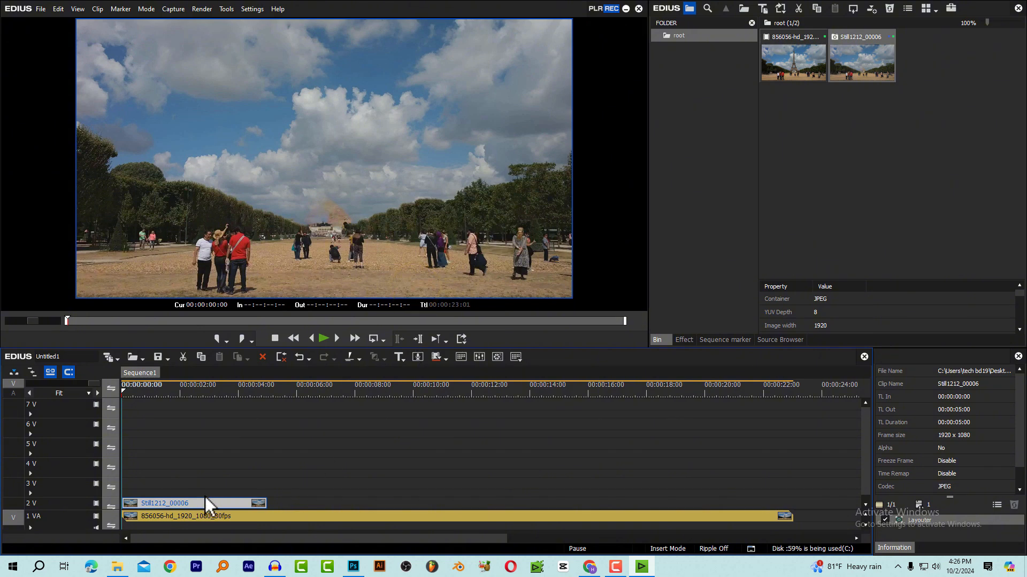
pyautogui.click(96, 505)
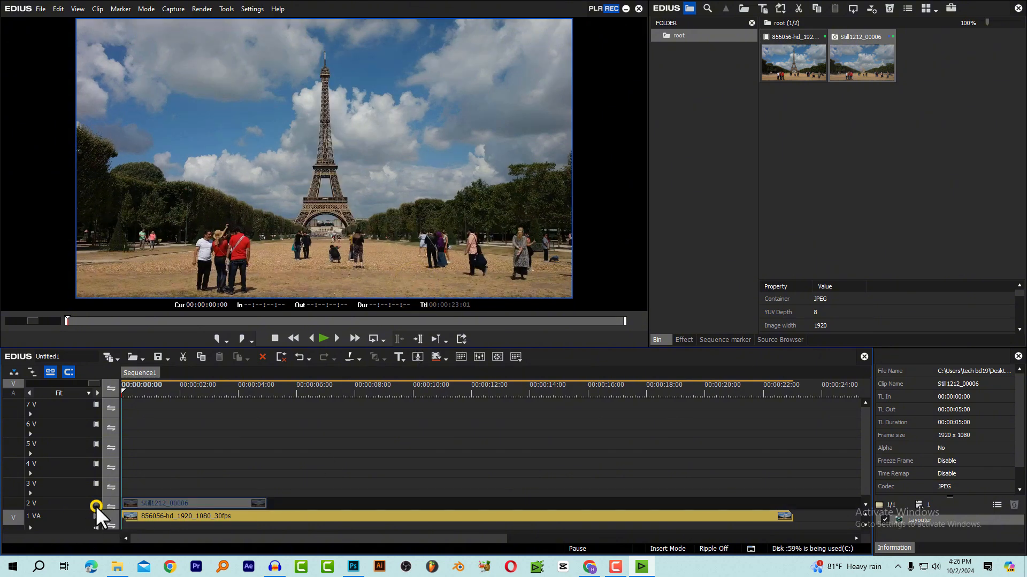
pyautogui.click(96, 504)
pyautogui.click(96, 504)
pyautogui.click(96, 504)
pyautogui.click(96, 504)
pyautogui.click(96, 504)
pyautogui.click(96, 504)
pyautogui.click(96, 505)
pyautogui.click(96, 504)
pyautogui.click(96, 504)
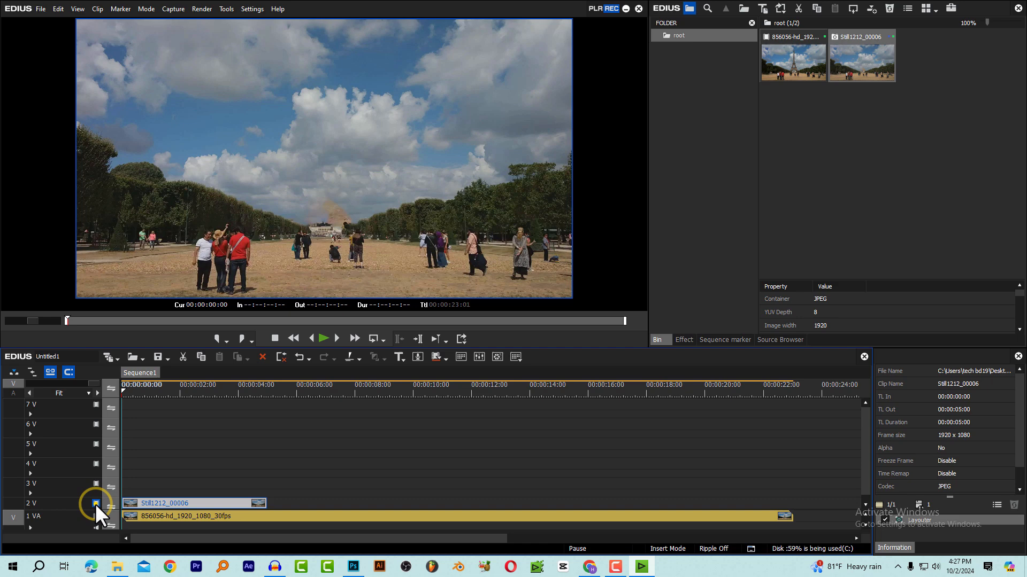
pyautogui.click(96, 505)
# Set the Color Range of the still clip on track 2 V to Super White in its clip properties
pyautogui.moveTo(188, 465); pyautogui.dragTo(160, 463)
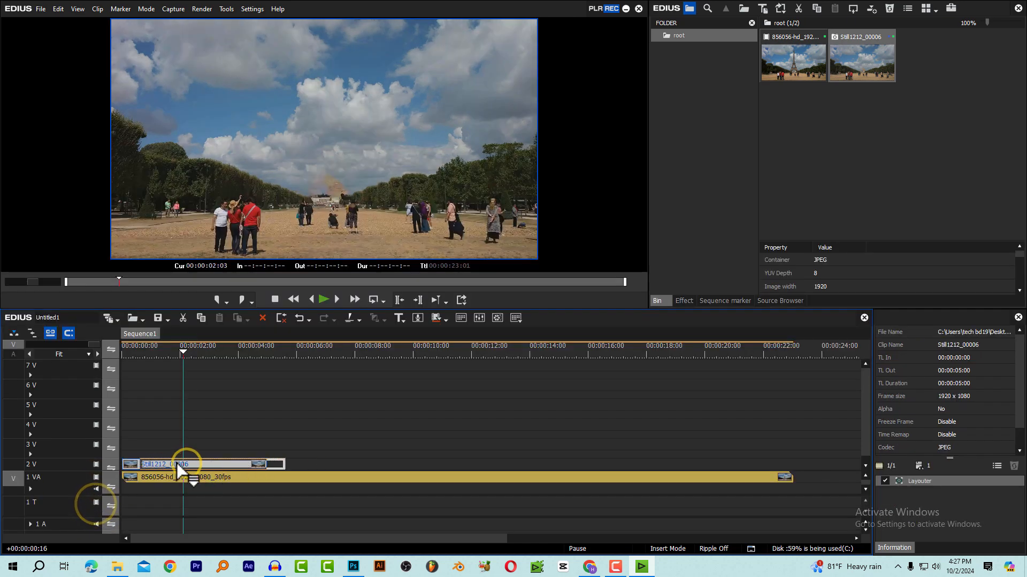
pyautogui.moveTo(169, 349); pyautogui.dragTo(110, 381)
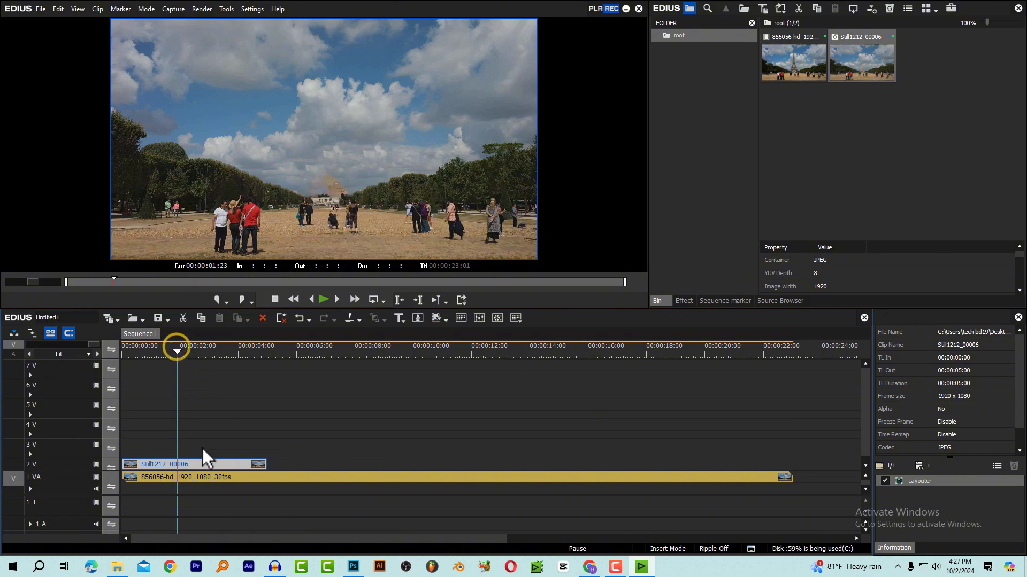
pyautogui.rightClick(207, 463)
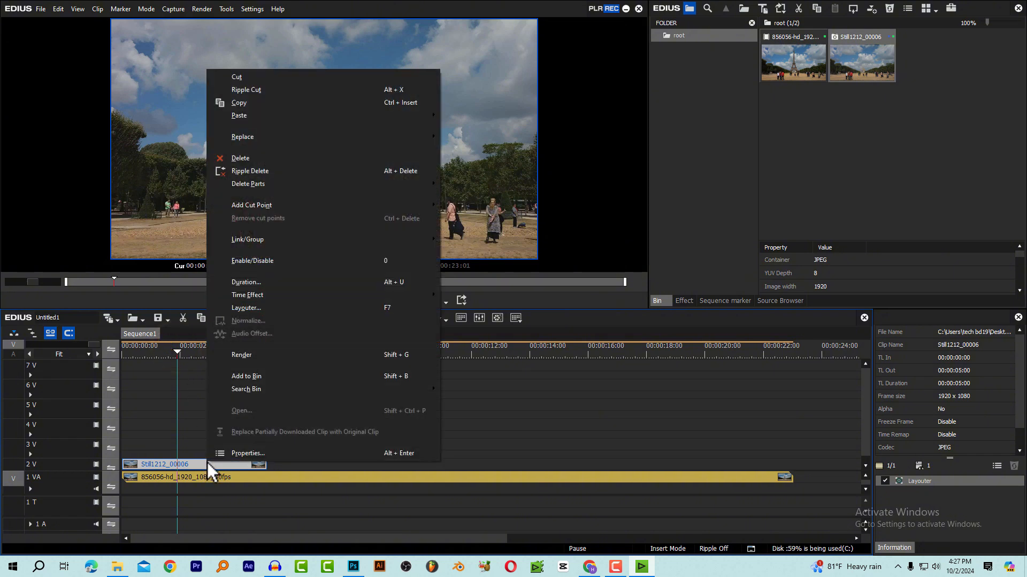
pyautogui.click(236, 454)
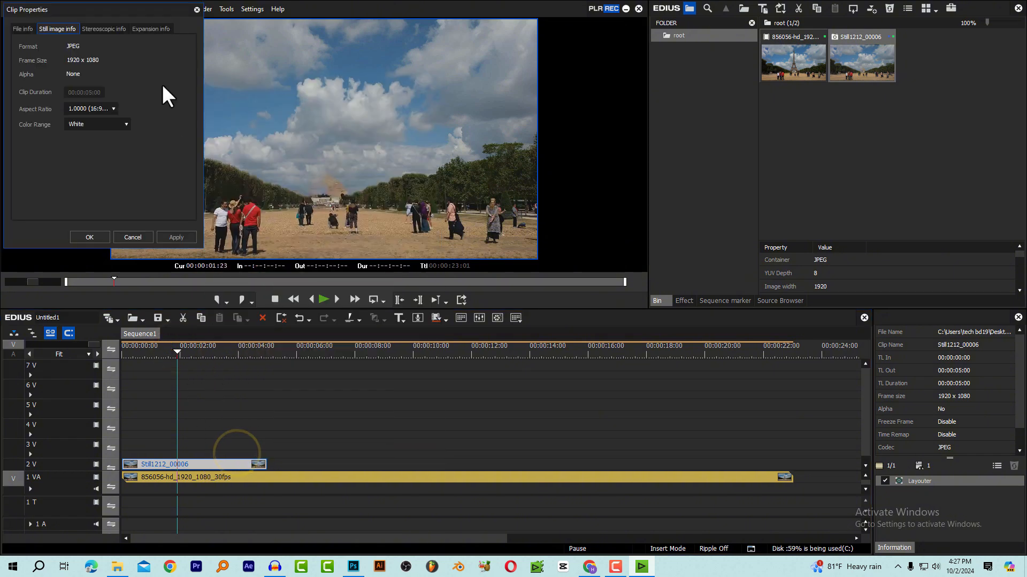
pyautogui.moveTo(116, 15); pyautogui.dragTo(304, 83)
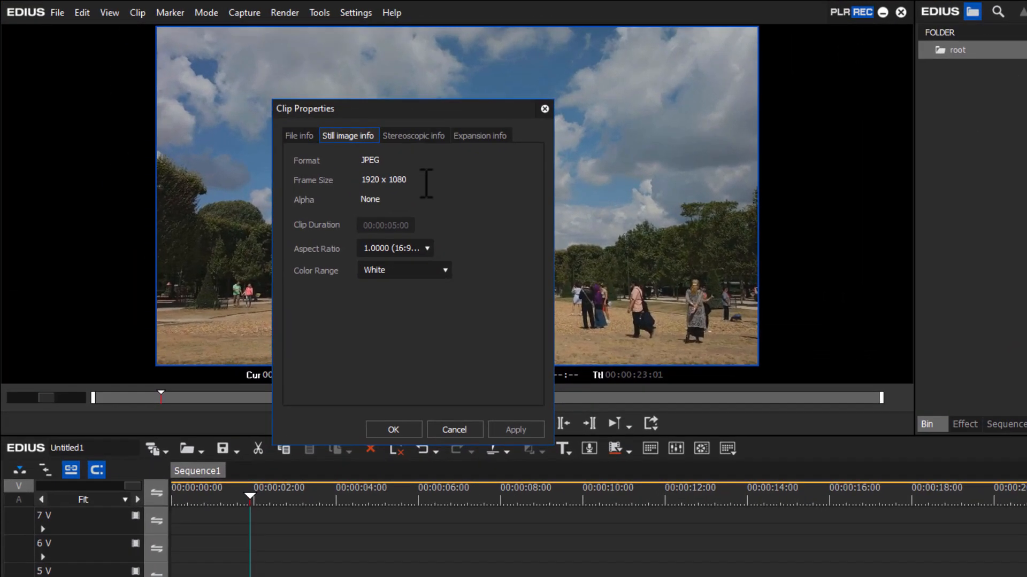
pyautogui.click(334, 227)
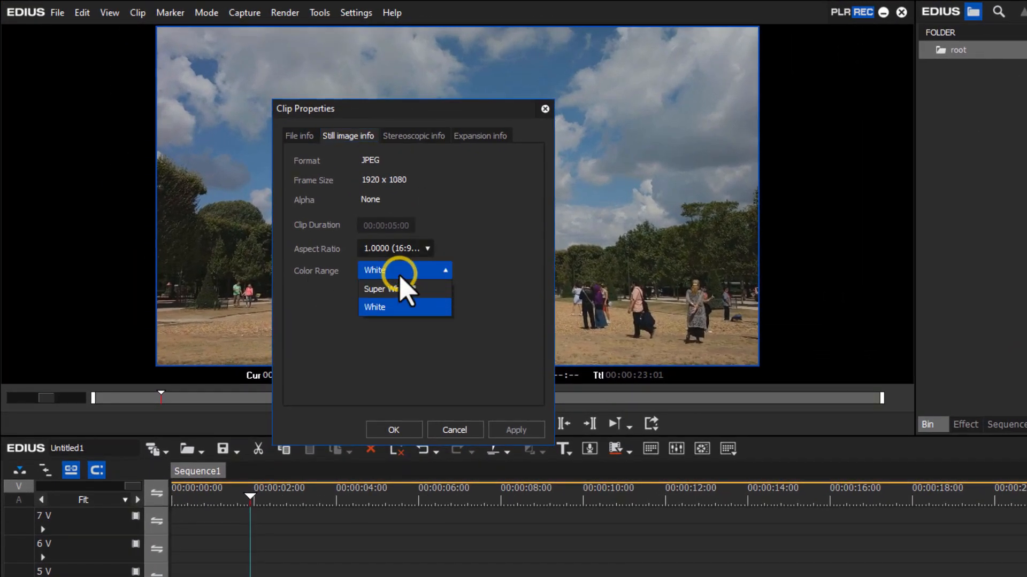
pyautogui.click(418, 291)
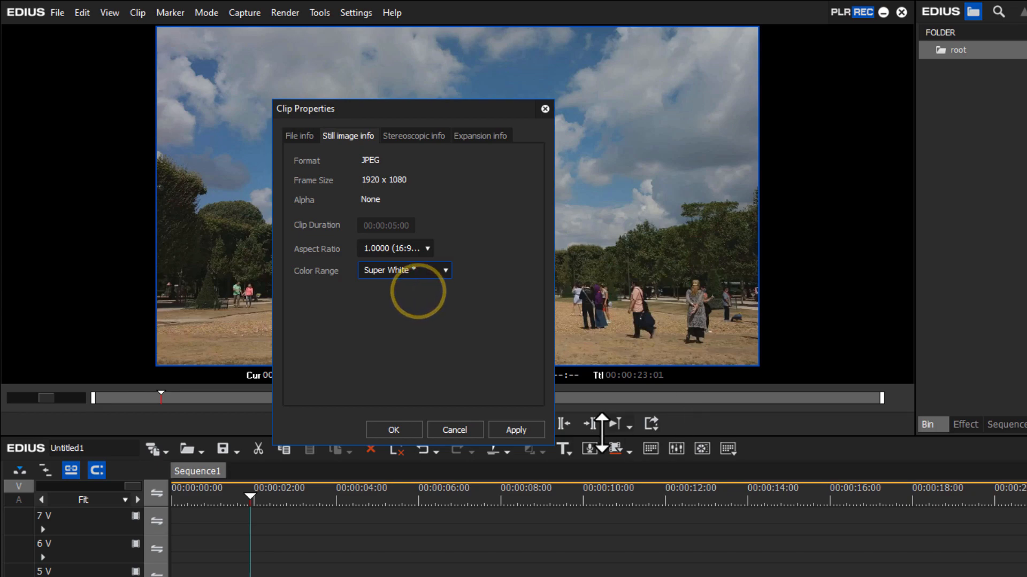
pyautogui.click(511, 432)
pyautogui.click(400, 431)
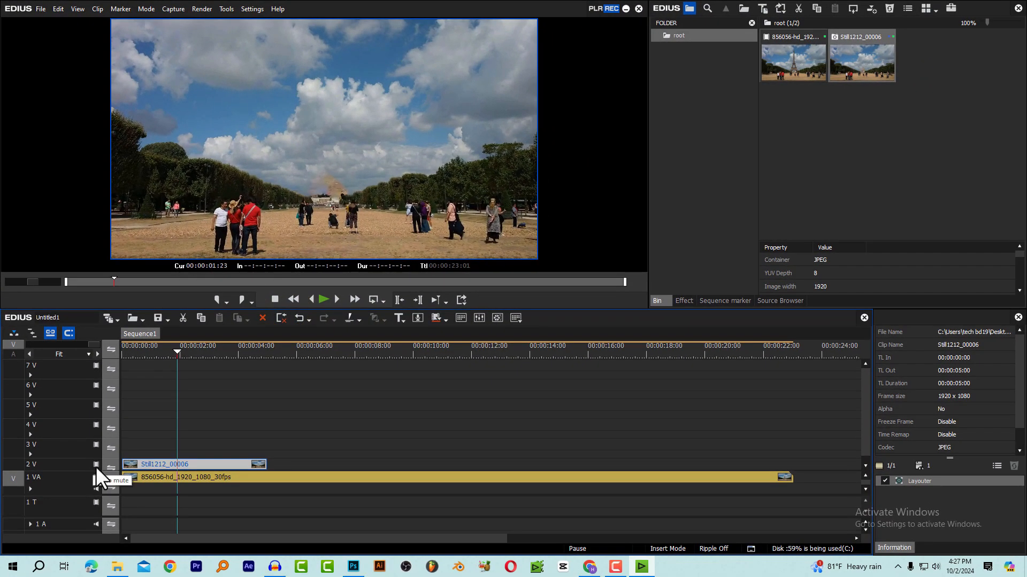
# Toggle track 2 V repeatedly at the start of the sequence to check the still's colour match, and scrub through the still
pyautogui.click(96, 465)
pyautogui.click(96, 464)
pyautogui.click(143, 347)
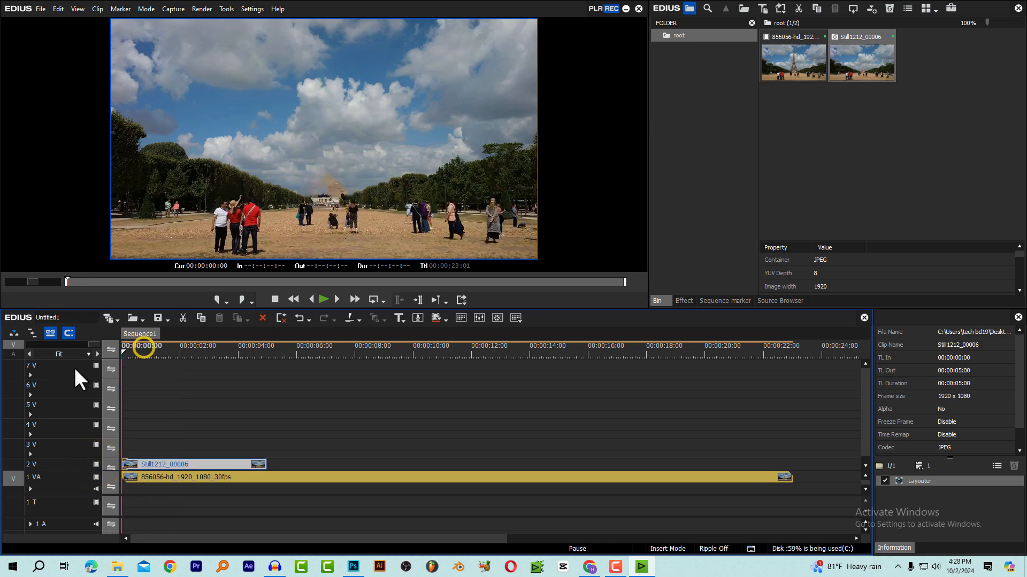
pyautogui.click(96, 464)
pyautogui.click(95, 465)
pyautogui.click(95, 464)
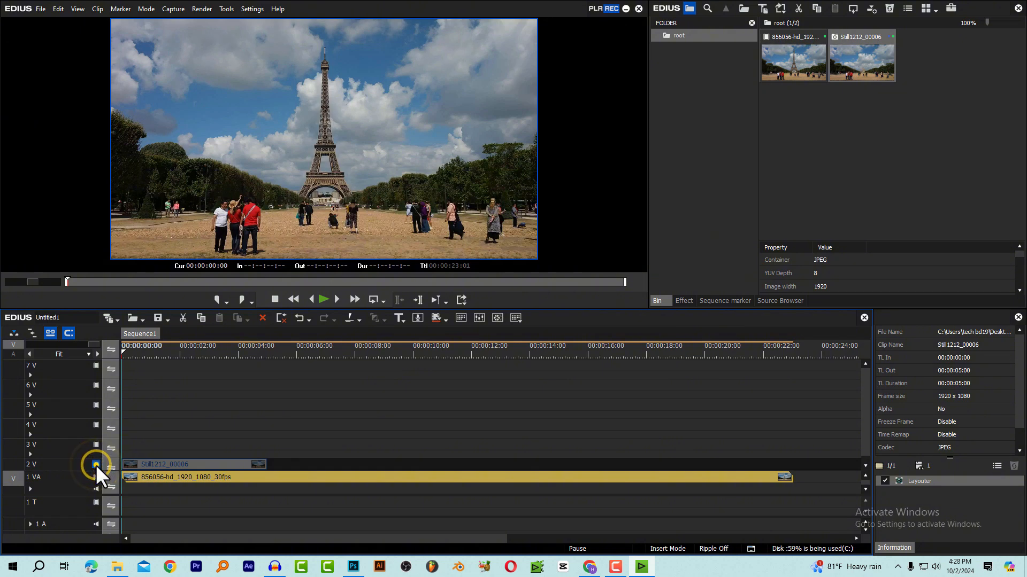
pyautogui.click(95, 464)
pyautogui.click(96, 464)
pyautogui.click(96, 464)
pyautogui.click(96, 464)
pyautogui.click(96, 464)
pyautogui.click(95, 464)
pyautogui.click(96, 464)
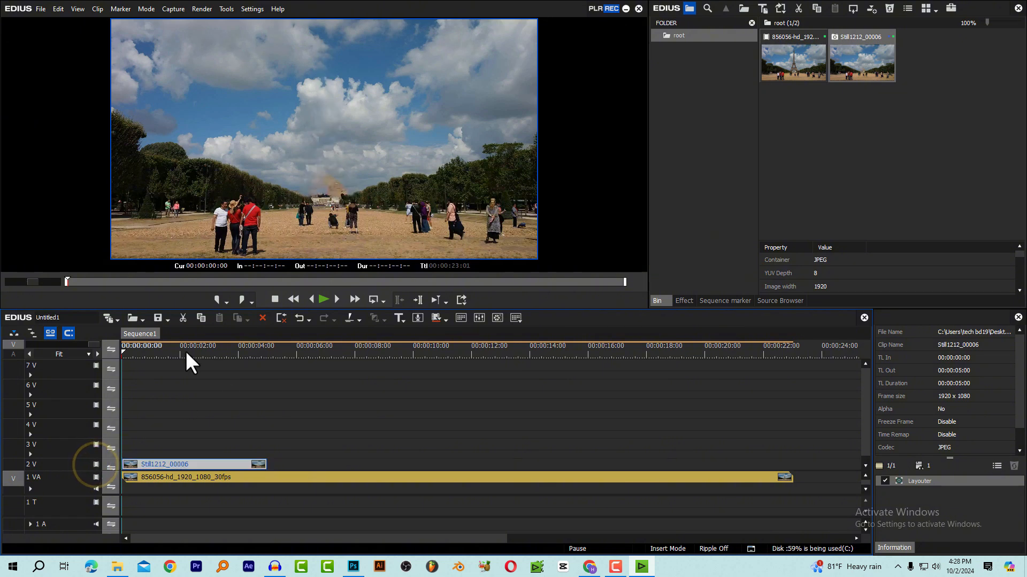
pyautogui.moveTo(163, 351); pyautogui.dragTo(184, 385)
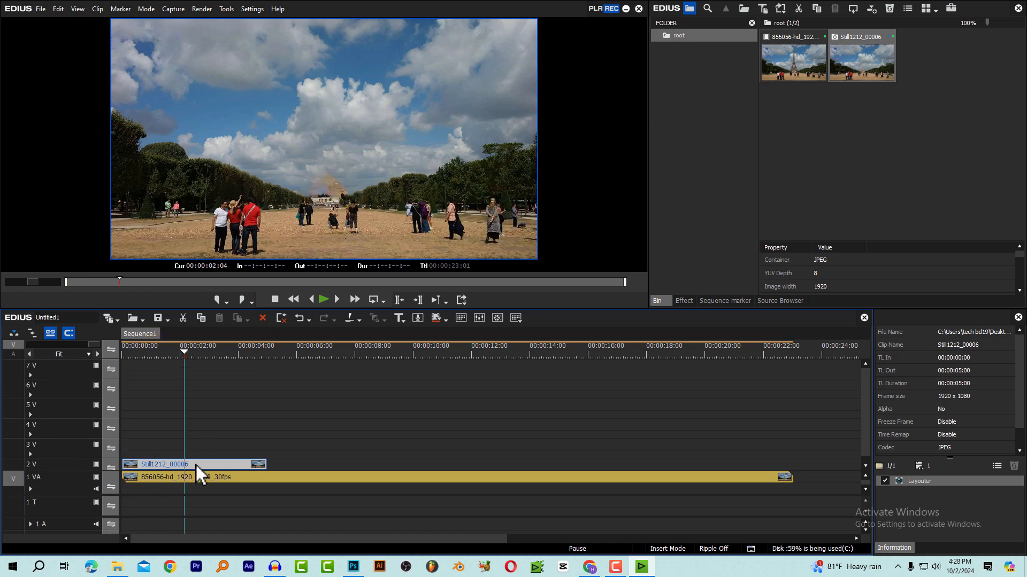
# Delete the still from track 2 V and set the automatic-correction Color Range for RGB and YCbCr clips to Super White in User Settings
pyautogui.press('Delete')
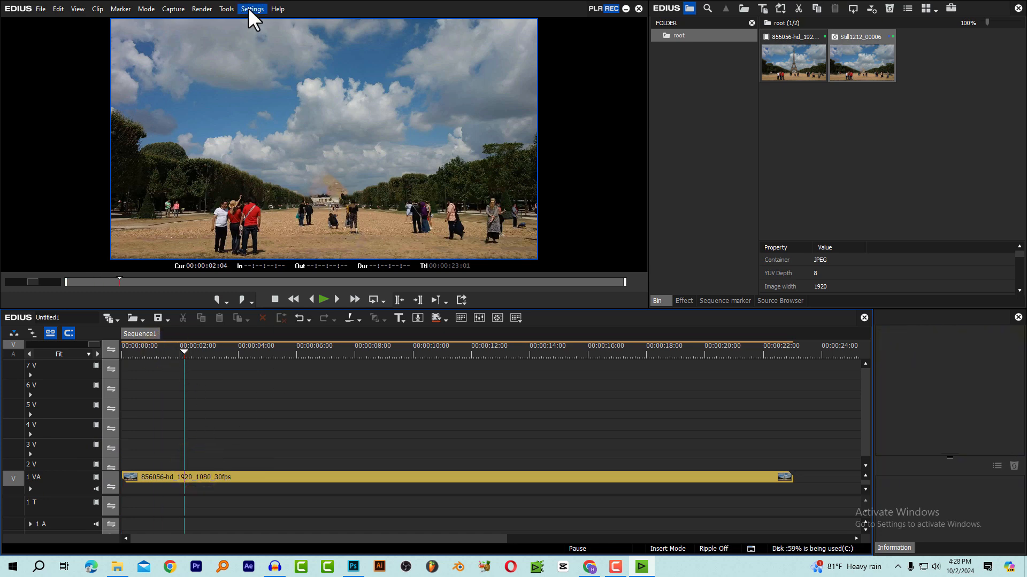
pyautogui.click(253, 9)
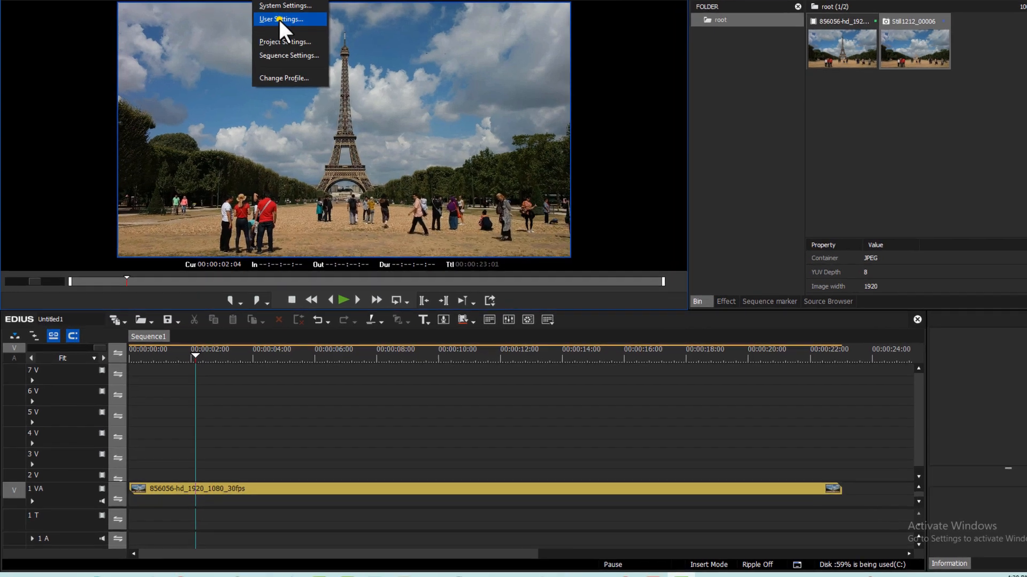
pyautogui.click(264, 35)
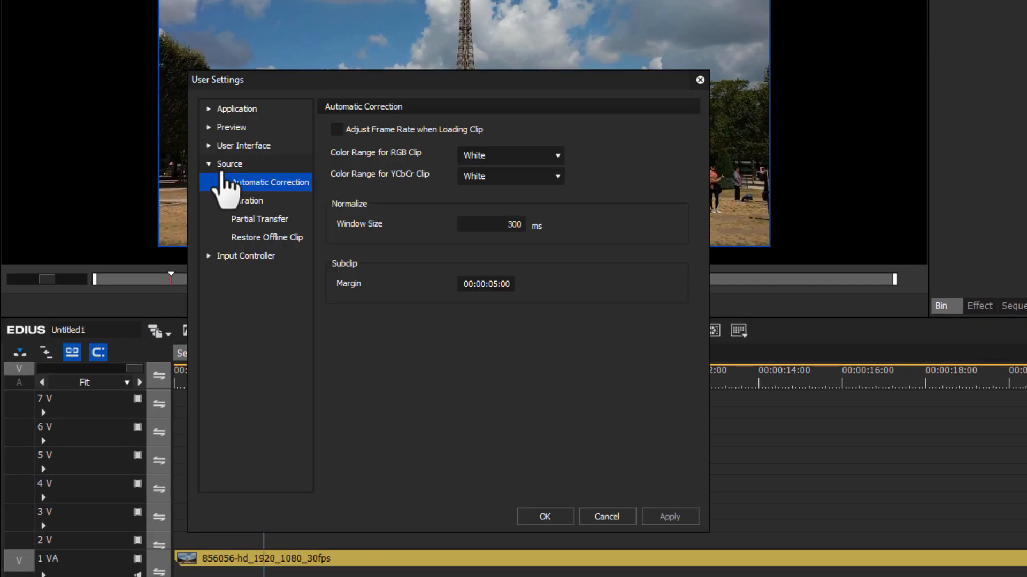
pyautogui.click(225, 163)
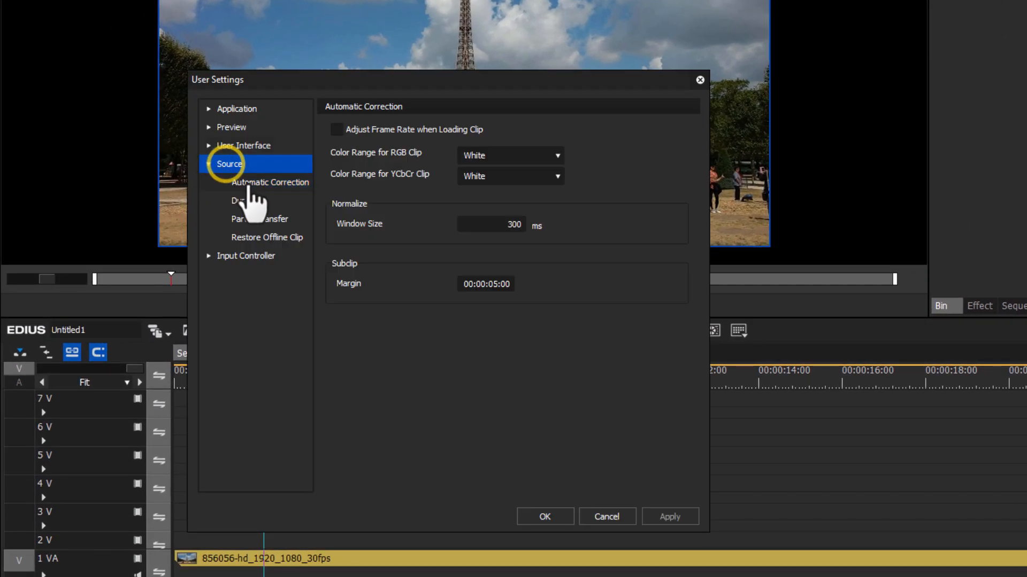
pyautogui.click(270, 183)
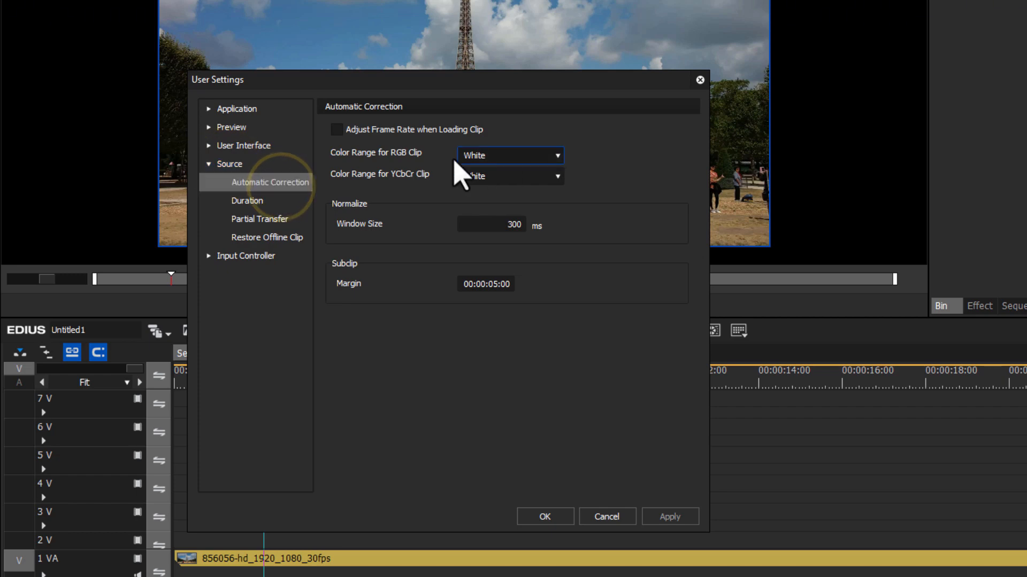
pyautogui.click(489, 156)
pyautogui.click(502, 172)
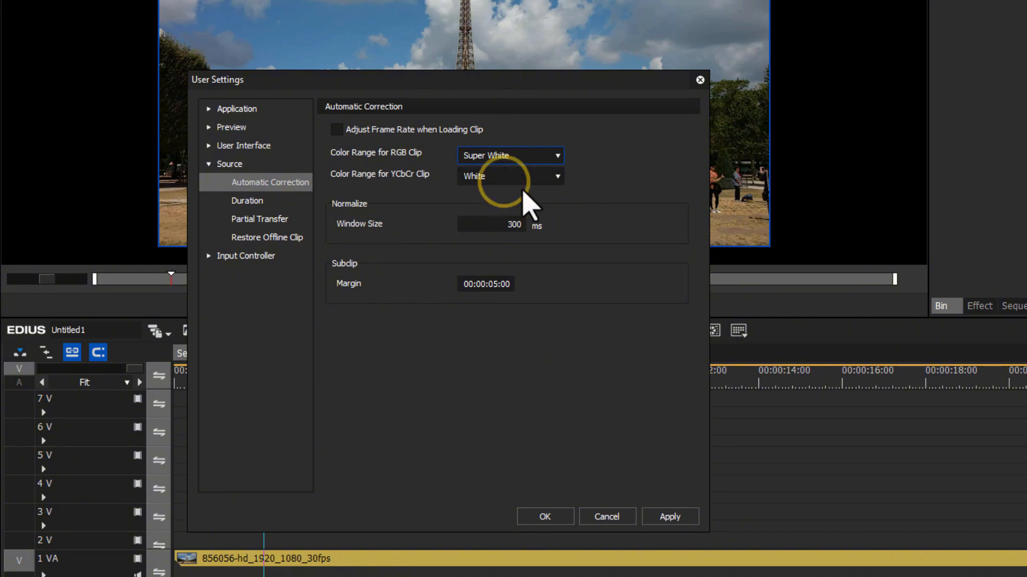
pyautogui.click(499, 179)
pyautogui.click(494, 195)
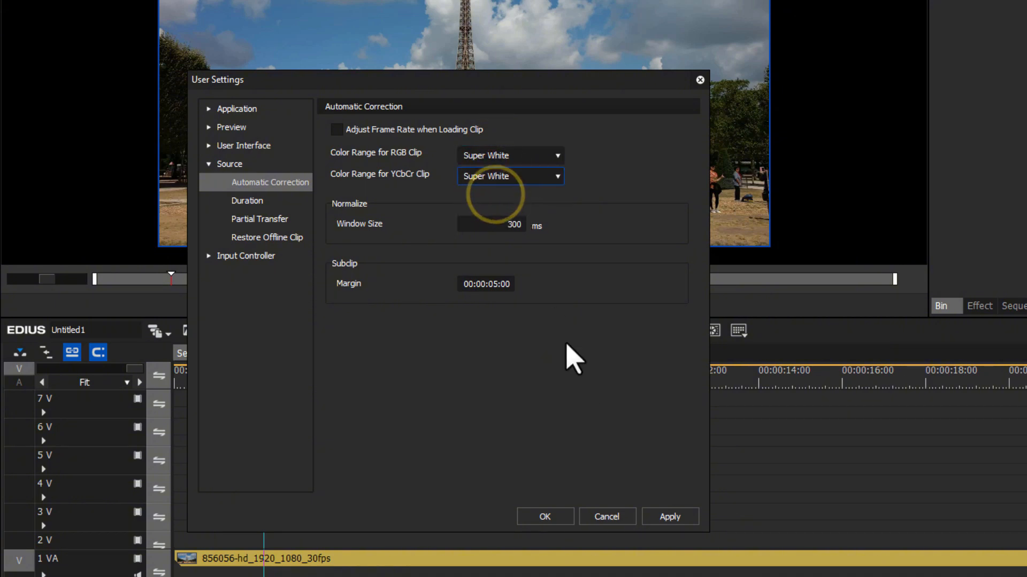
pyautogui.click(666, 511)
pyautogui.click(537, 514)
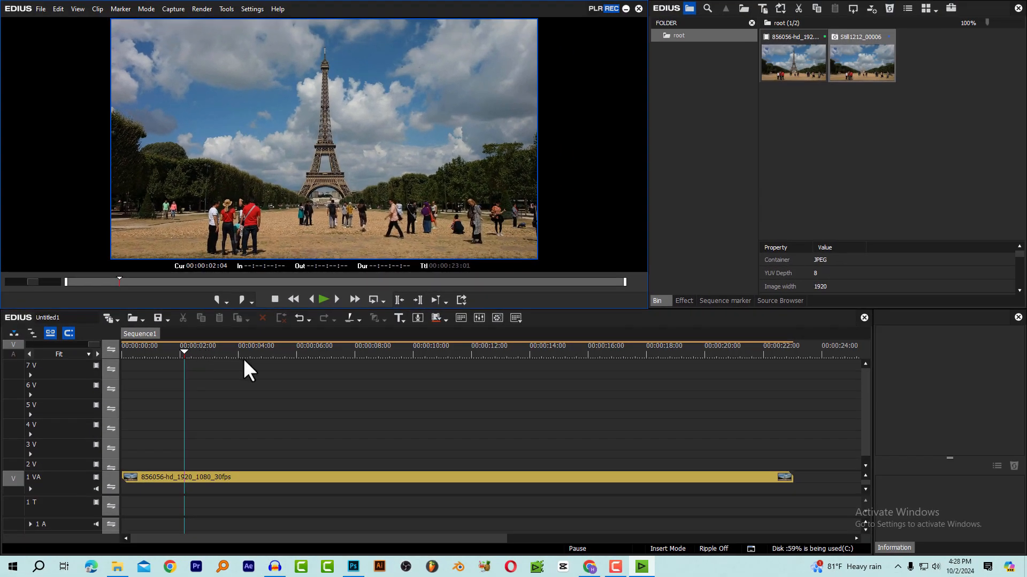
# Enlarge the timeline area slightly and delete the still Still1212_00006 from the bin
pyautogui.moveTo(358, 310); pyautogui.dragTo(358, 294)
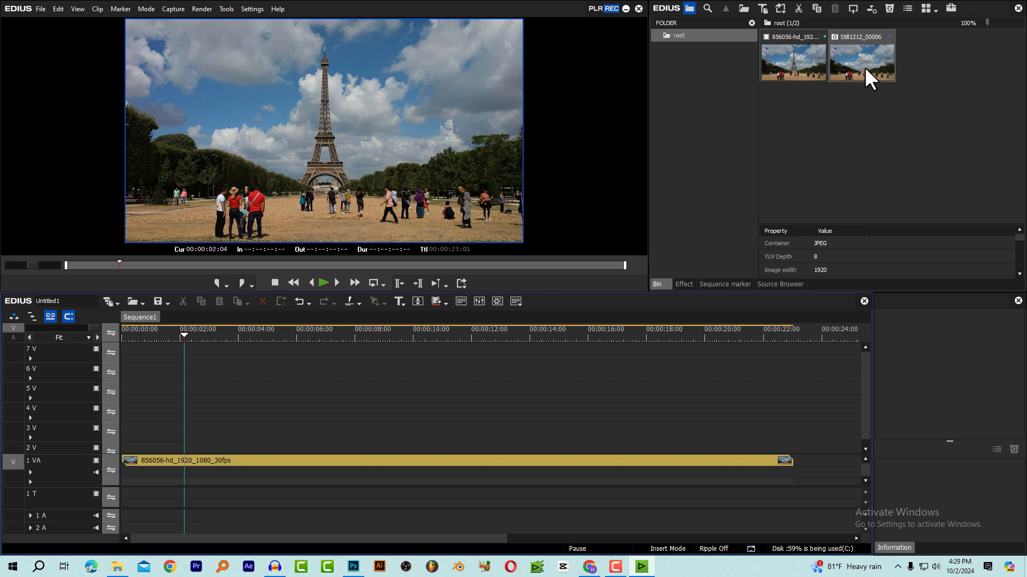
pyautogui.click(864, 67)
pyautogui.press('Delete')
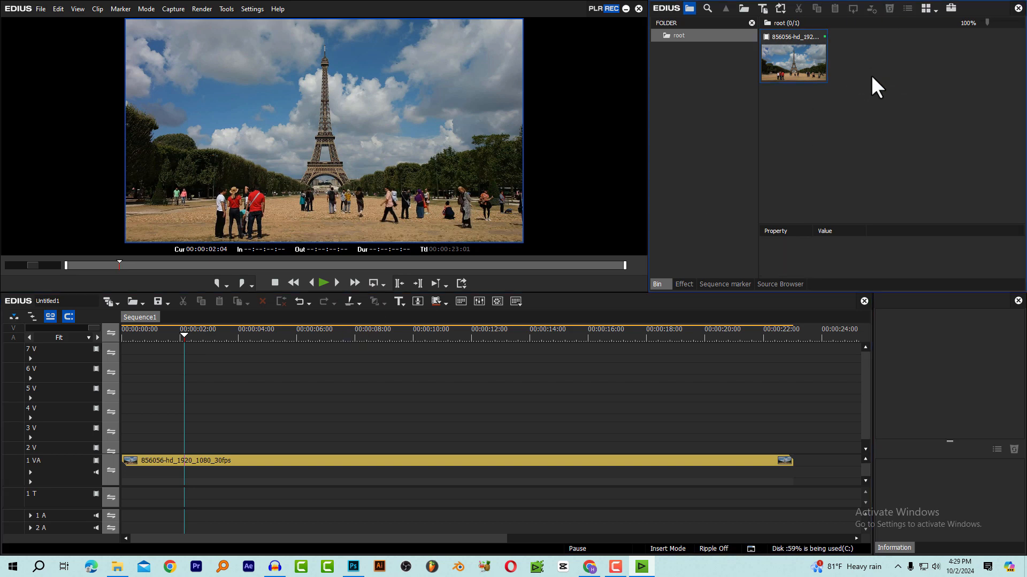
# Capture a new still of the video frame at 00:00:03:17 and return the playhead to the sequence start
pyautogui.click(228, 335)
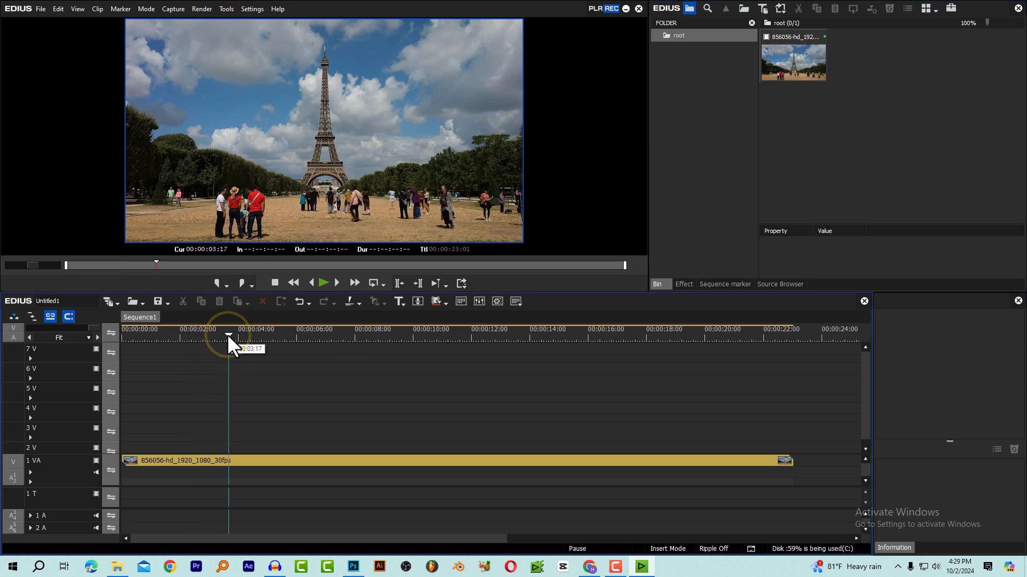
pyautogui.hotkey('ctrl', 't')
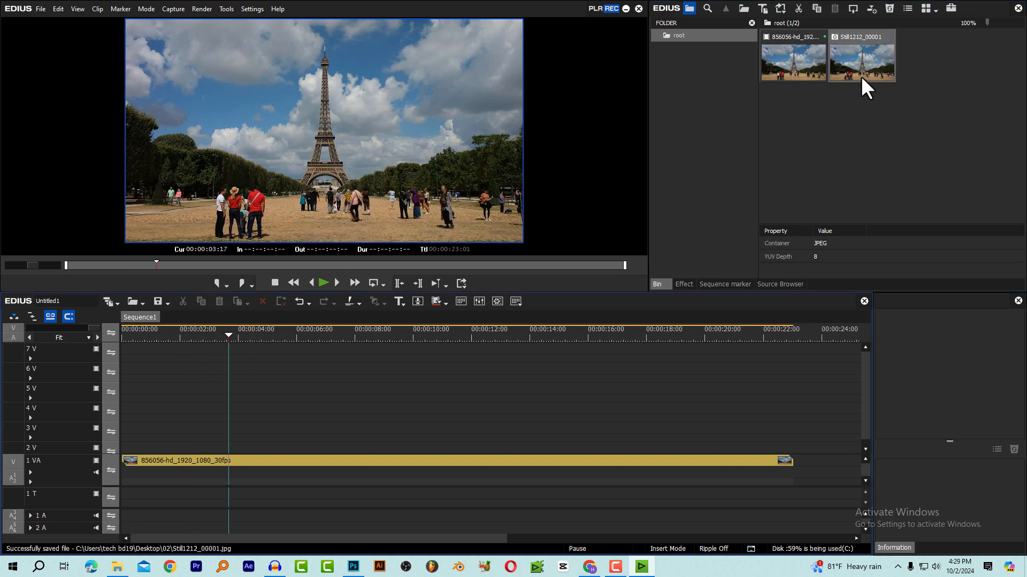
pyautogui.press('Home')
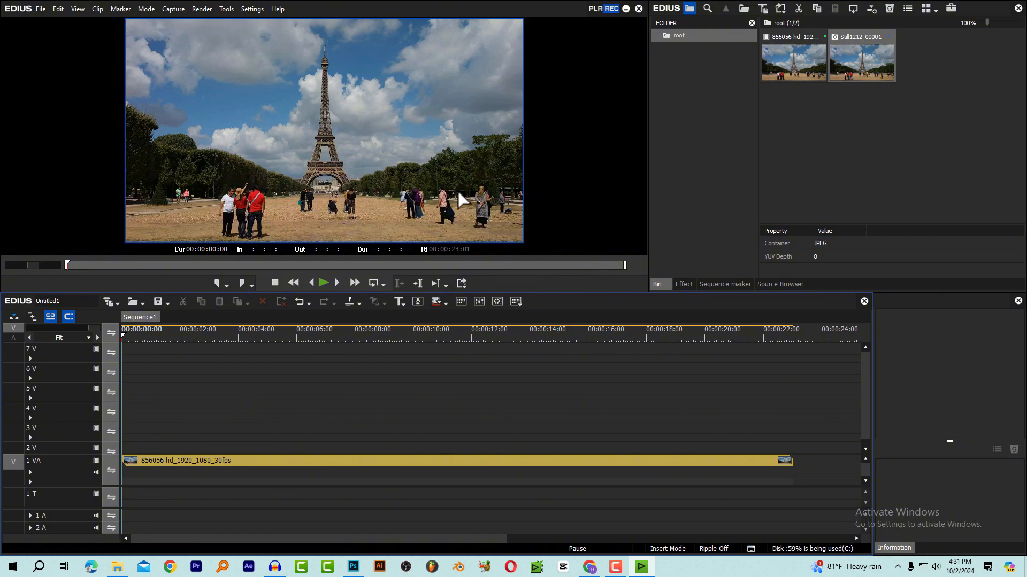
# Switch to Chrome, open Photoroom's Remove Unwanted Objects tool and load the still Still1212_00001 from the 02 folder
pyautogui.click(589, 567)
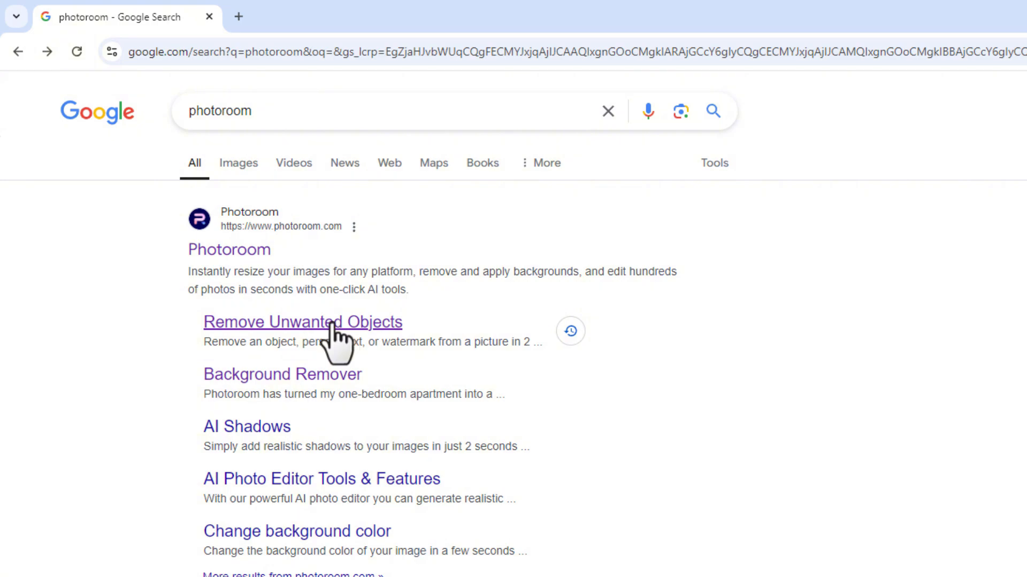
pyautogui.click(308, 324)
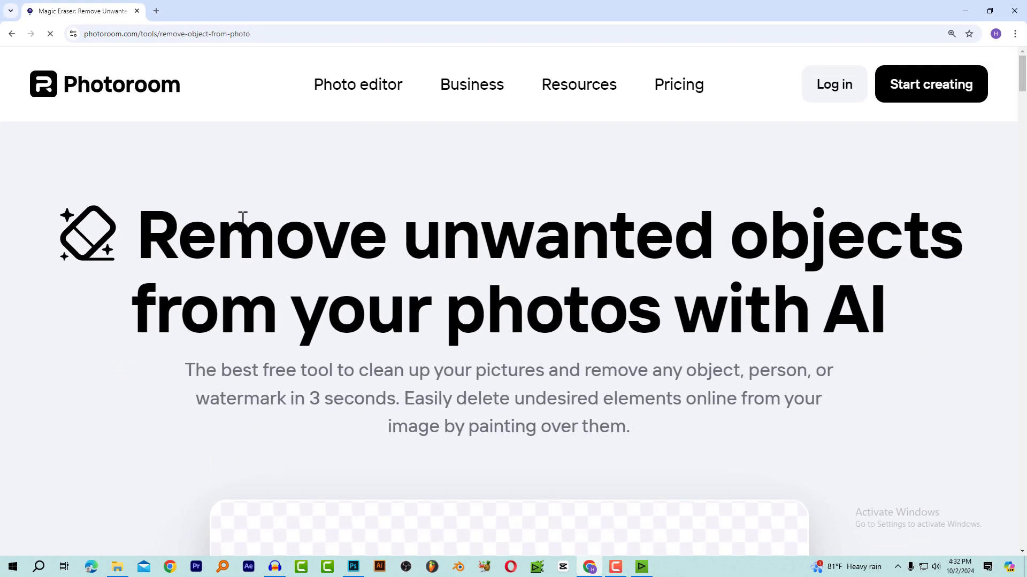
pyautogui.scroll(-5, 695, 219)
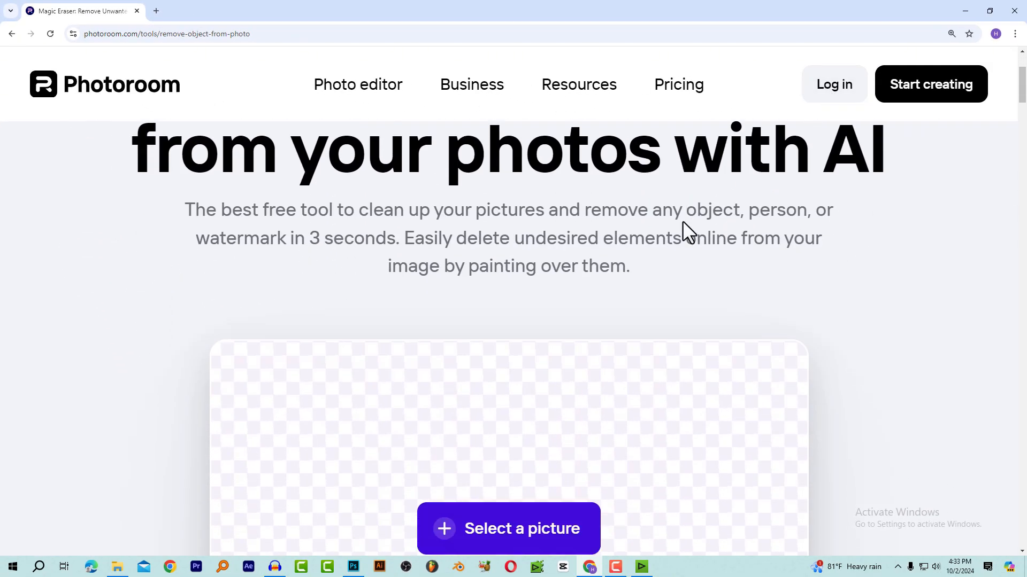
pyautogui.scroll(-2, 685, 225)
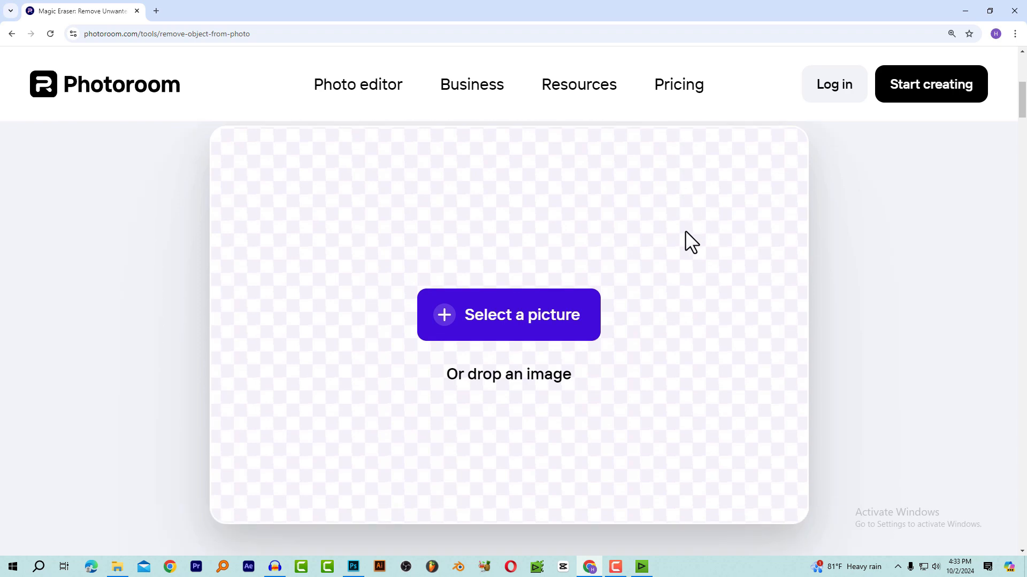
pyautogui.click(472, 316)
pyautogui.click(262, 116)
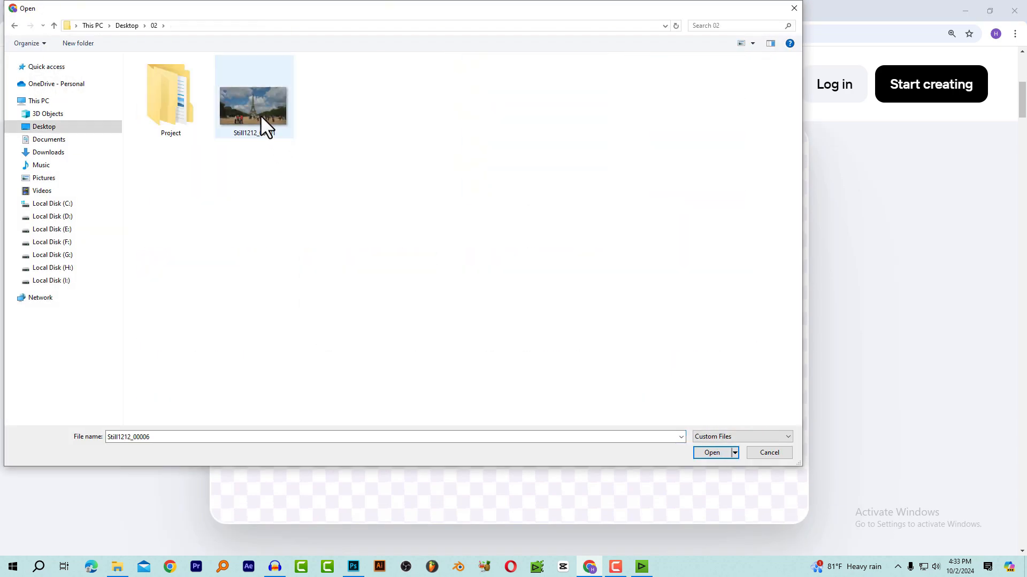
pyautogui.doubleClick(259, 114)
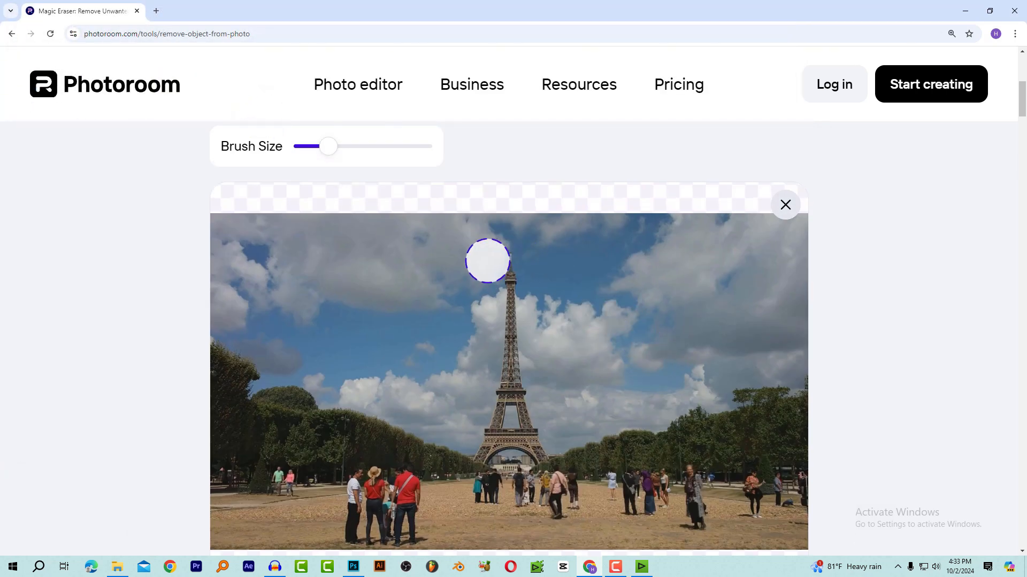
# Reduce the brush size slightly and paint over the Eiffel Tower from its tip downward to erase it from the picture
pyautogui.scroll(-1, 488, 273)
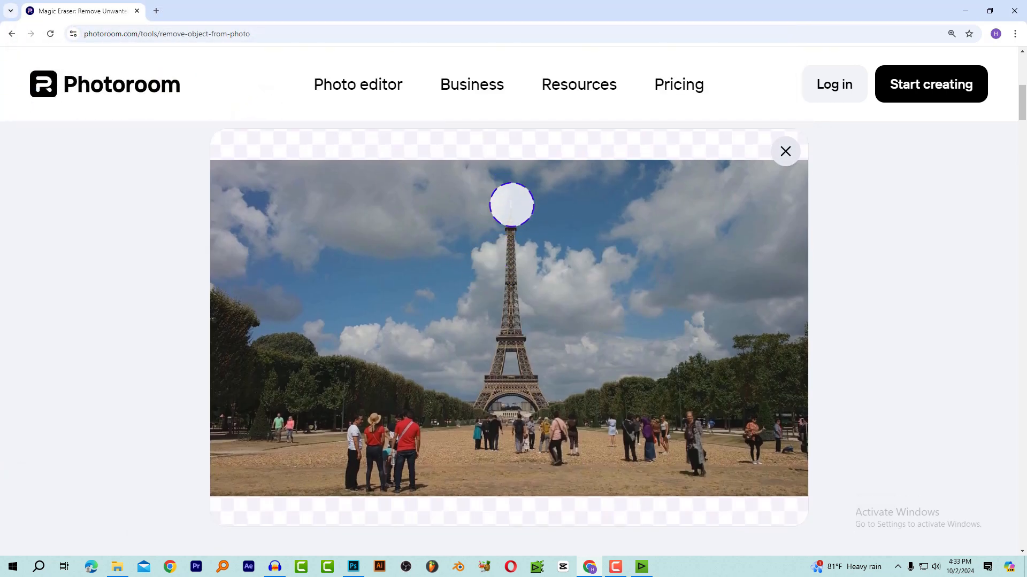
pyautogui.scroll(2, 496, 204)
pyautogui.moveTo(329, 200); pyautogui.dragTo(313, 206)
pyautogui.scroll(-1, 556, 342)
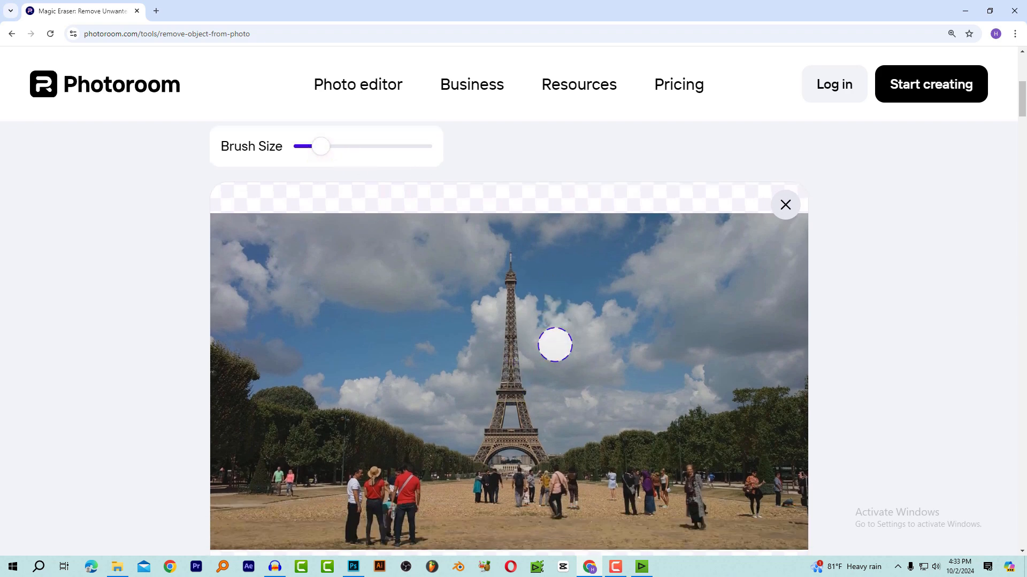
pyautogui.scroll(-1, 554, 345)
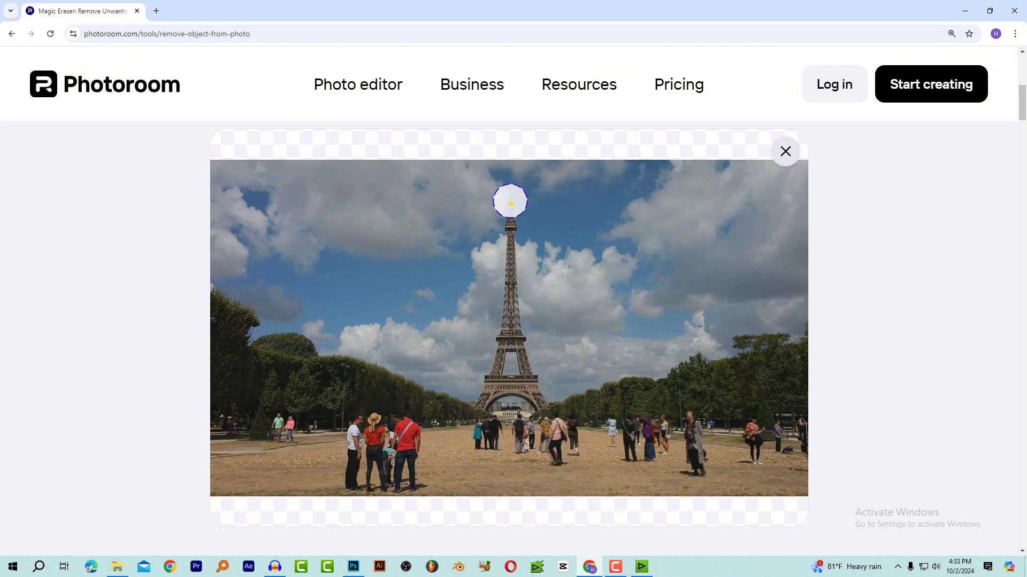
pyautogui.moveTo(510, 202)
pyautogui.mouseDown()
pyautogui.moveTo(508, 361)
pyautogui.moveTo(482, 396)
pyautogui.moveTo(508, 386)
pyautogui.moveTo(534, 394)
pyautogui.moveTo(515, 351)
pyautogui.mouseUp()
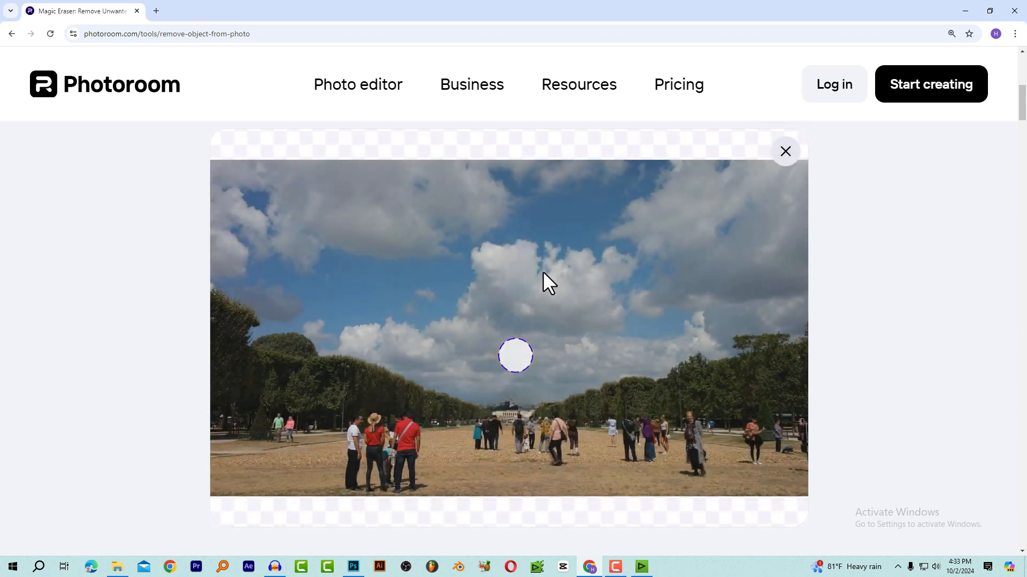
# Download the picture without the tower in standard resolution, 1280 × 1280 px
pyautogui.scroll(-3, 654, 305)
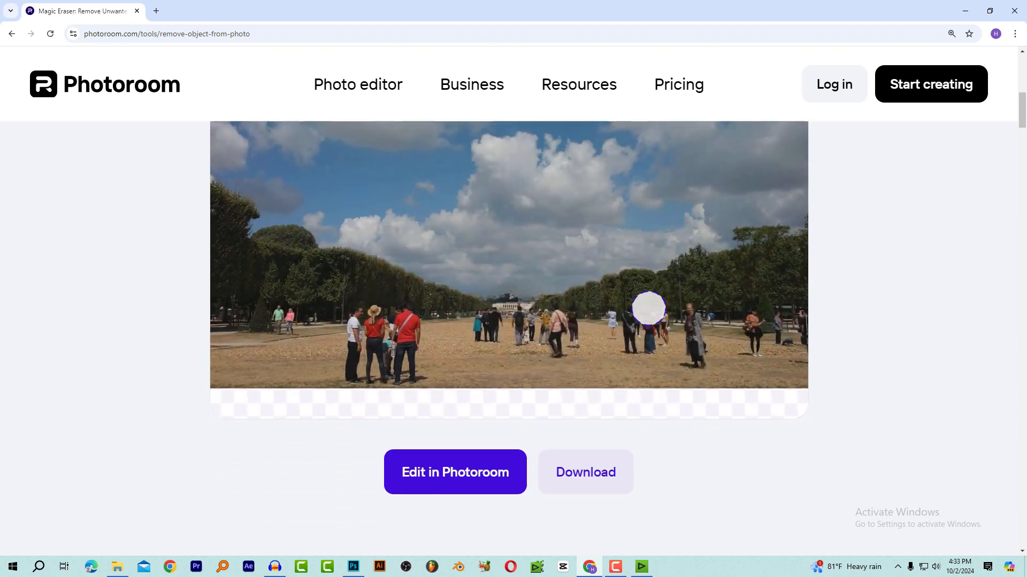
pyautogui.click(575, 423)
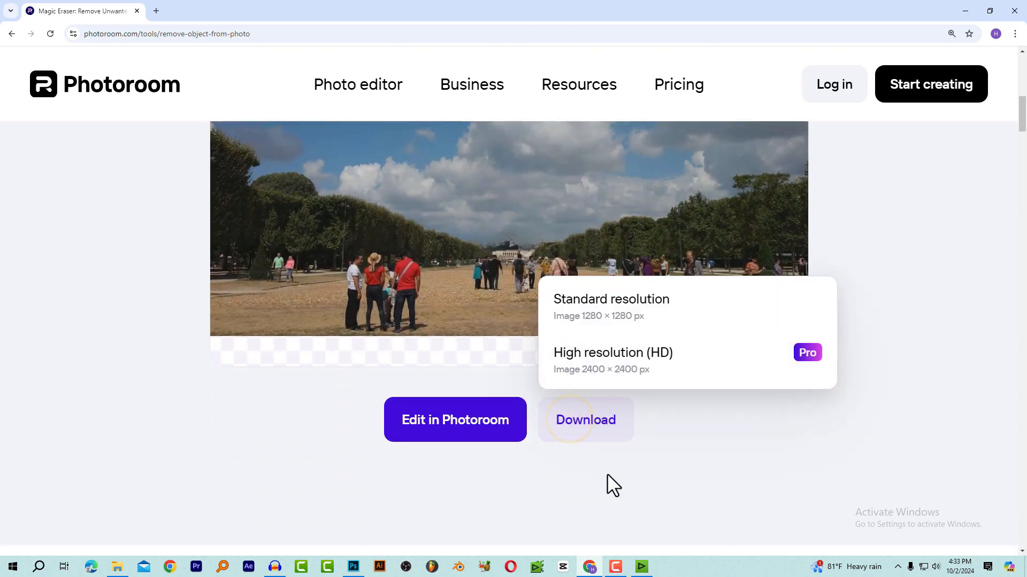
pyautogui.click(658, 321)
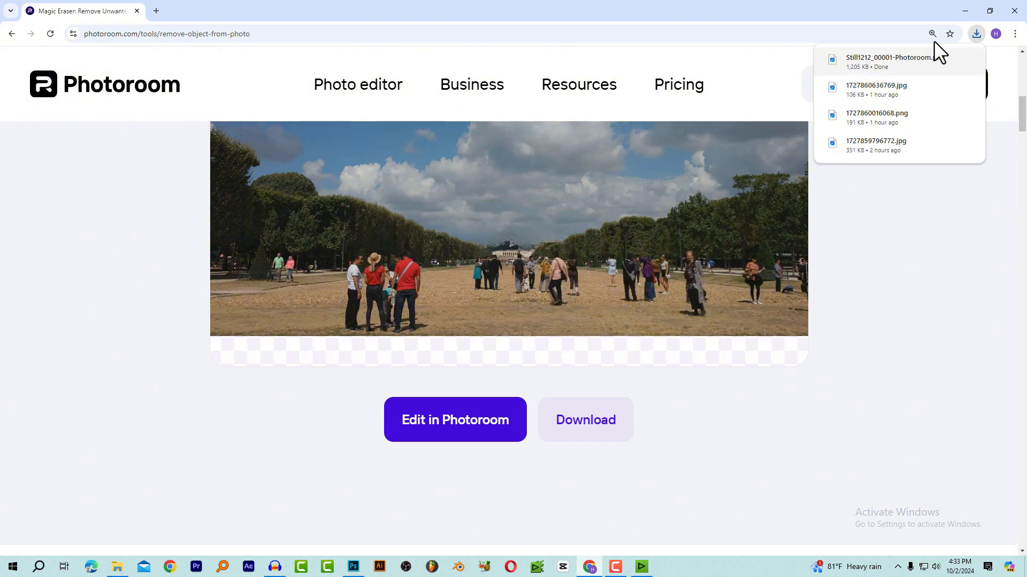
pyautogui.scroll(2, 545, 263)
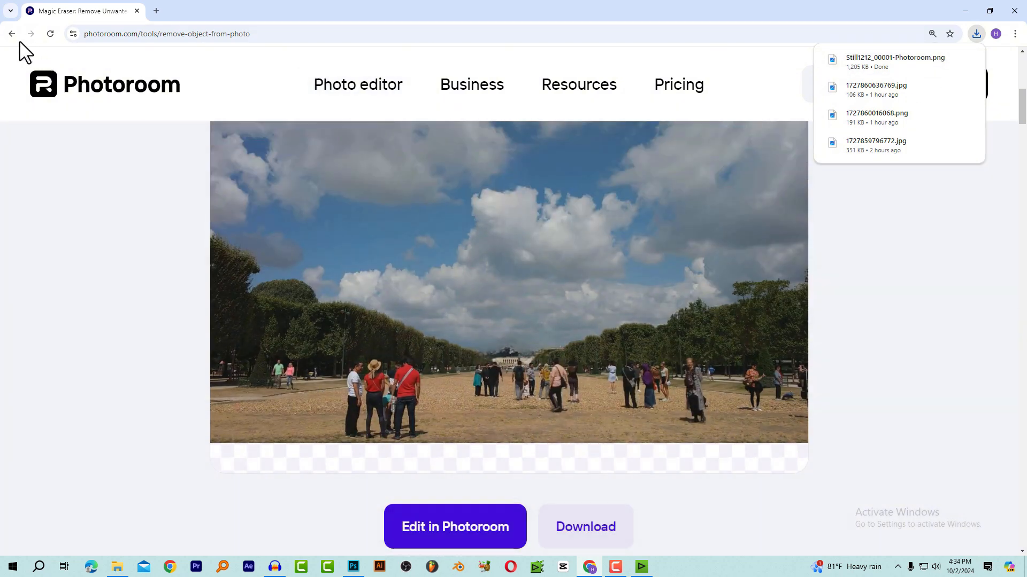
# Go back to the search results, open Photoroom's Background Remover and load the same still with the Eiffel Tower
pyautogui.click(11, 34)
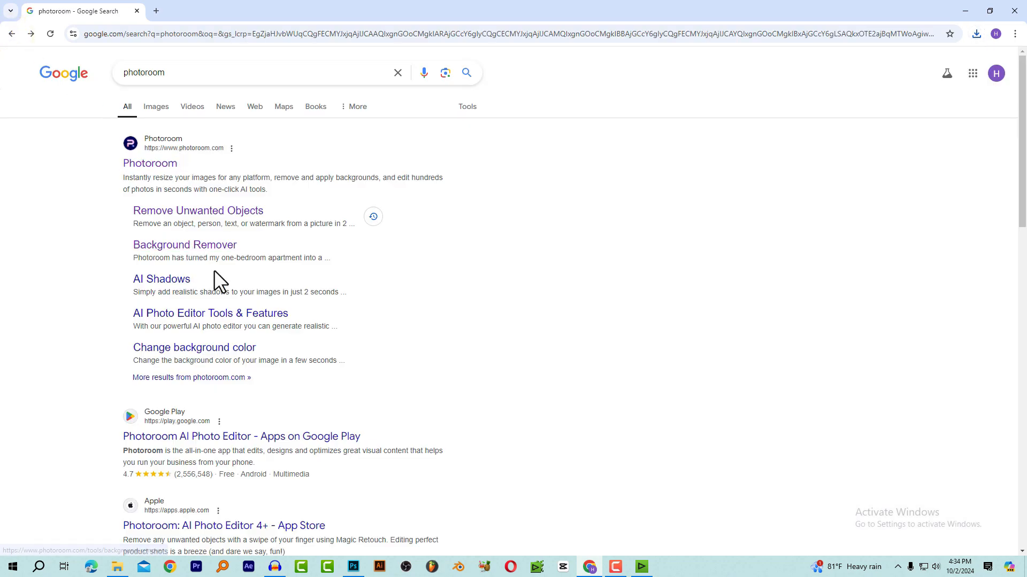
pyautogui.click(225, 245)
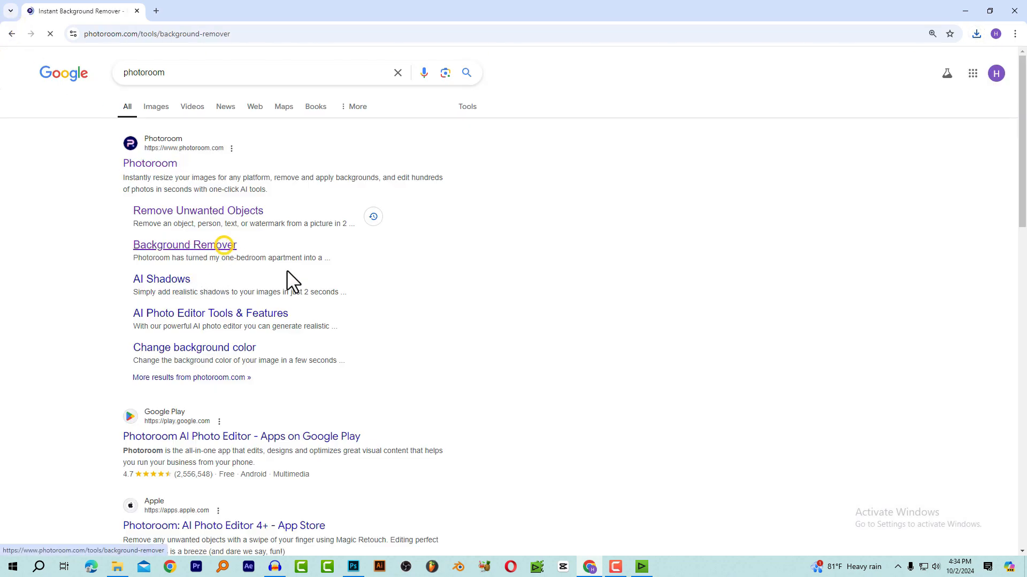
pyautogui.scroll(-3, 591, 202)
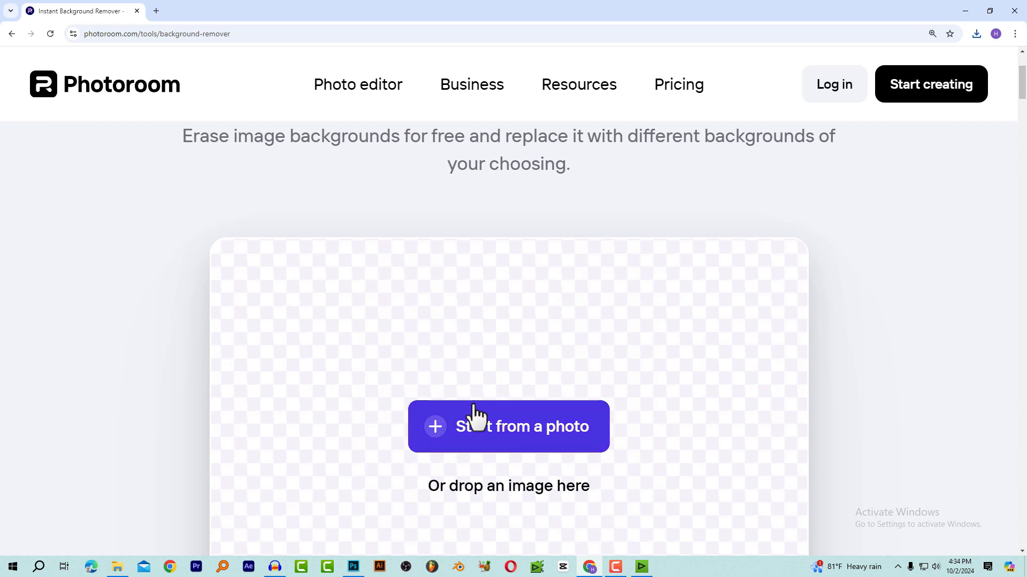
pyautogui.click(473, 414)
pyautogui.doubleClick(280, 122)
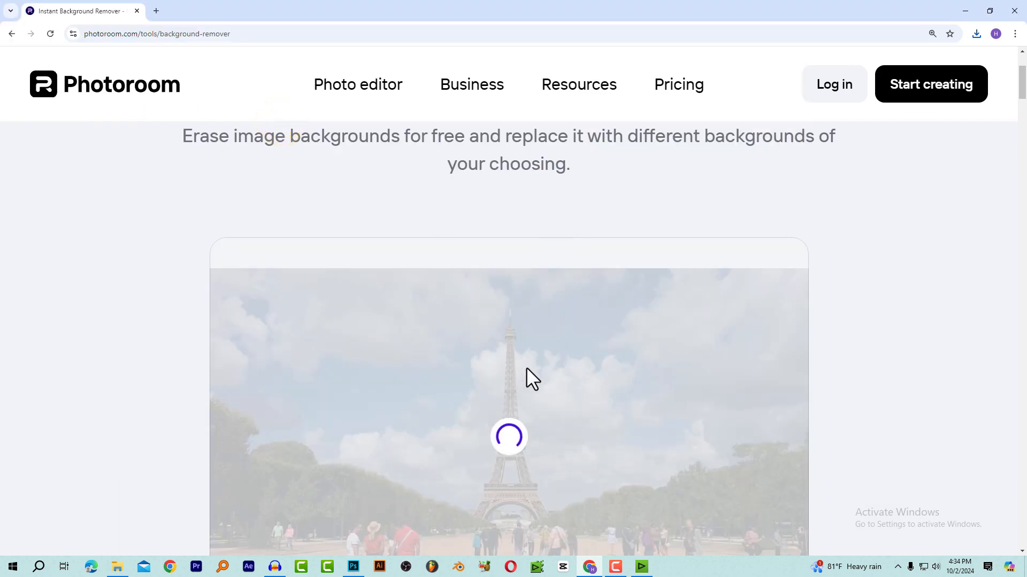
# Download the tower cut-out, switch to EDIUS and import both Photoroom images into the bin, keeping the playhead at the sequence start
pyautogui.scroll(-4, 529, 364)
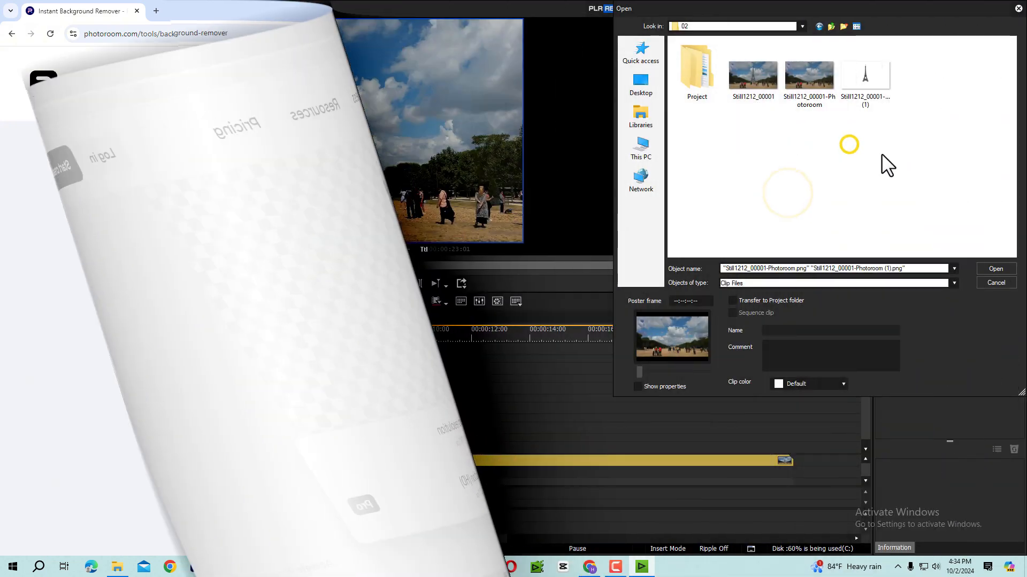
pyautogui.moveTo(881, 153); pyautogui.dragTo(806, 74)
pyautogui.click(989, 271)
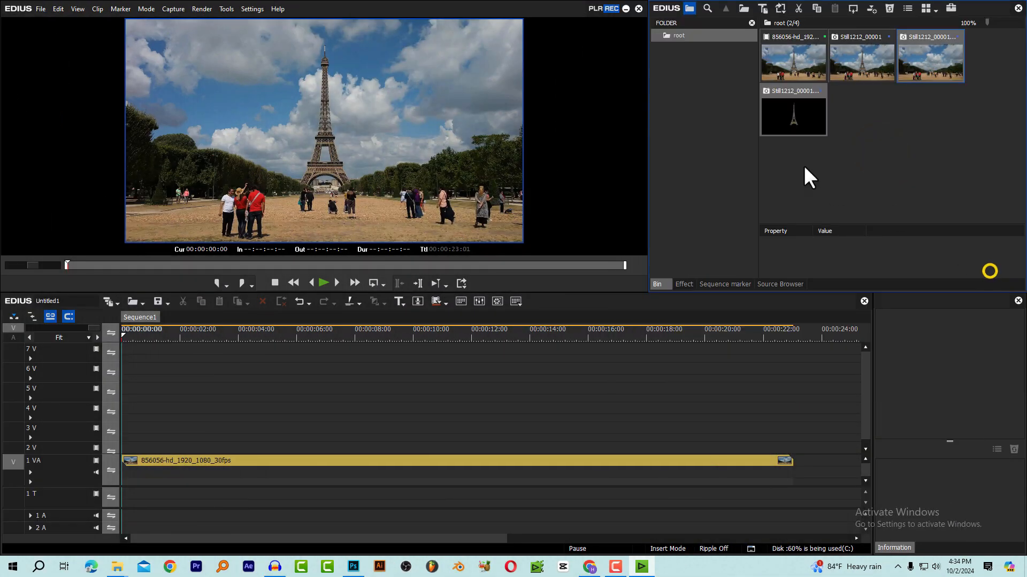
pyautogui.click(885, 140)
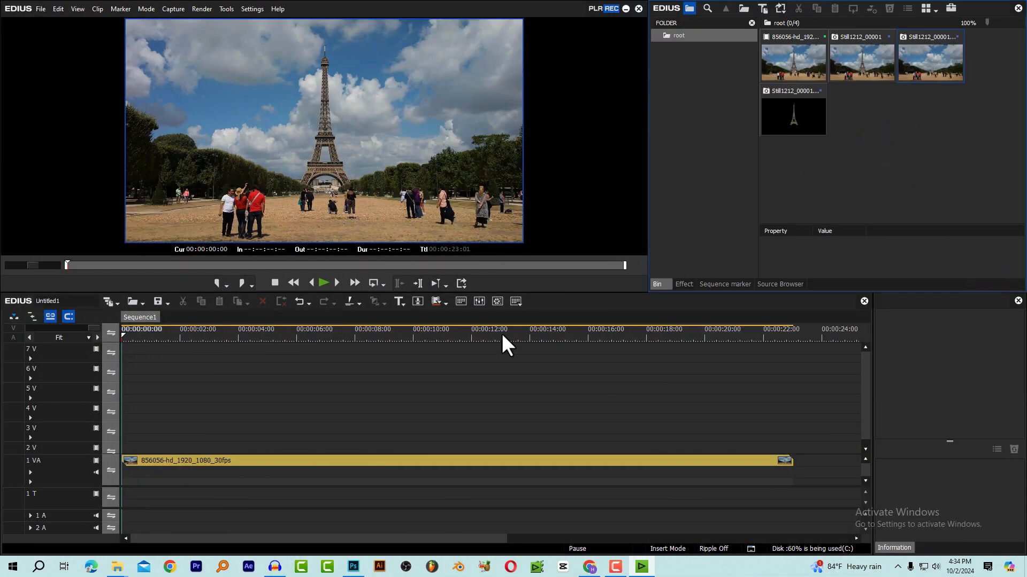
pyautogui.moveTo(155, 338); pyautogui.dragTo(98, 351)
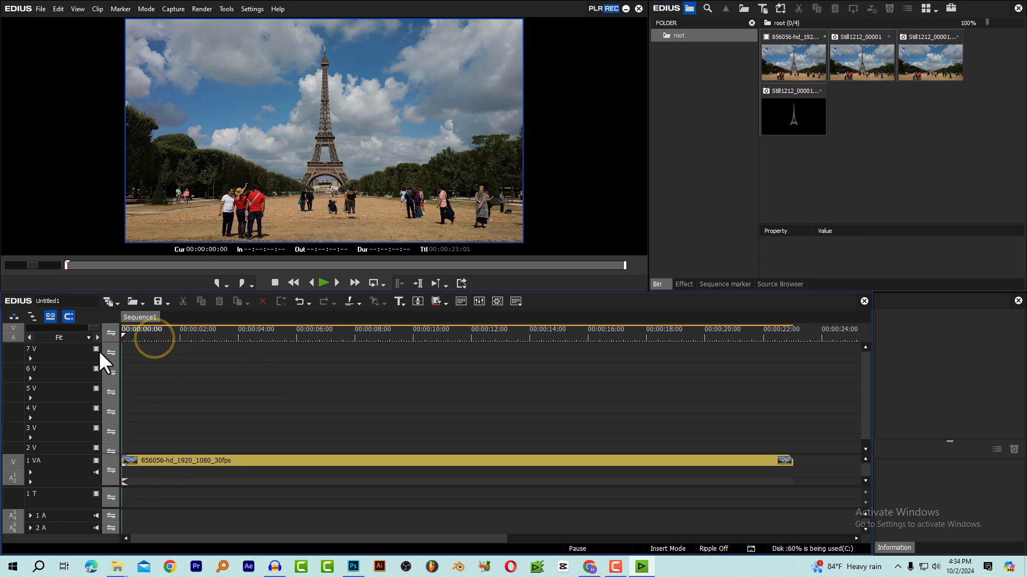
# Place the Photoroom still without the tower on track 2 V, covering the full length of the video clip
pyautogui.press('space')
pyautogui.click(920, 72)
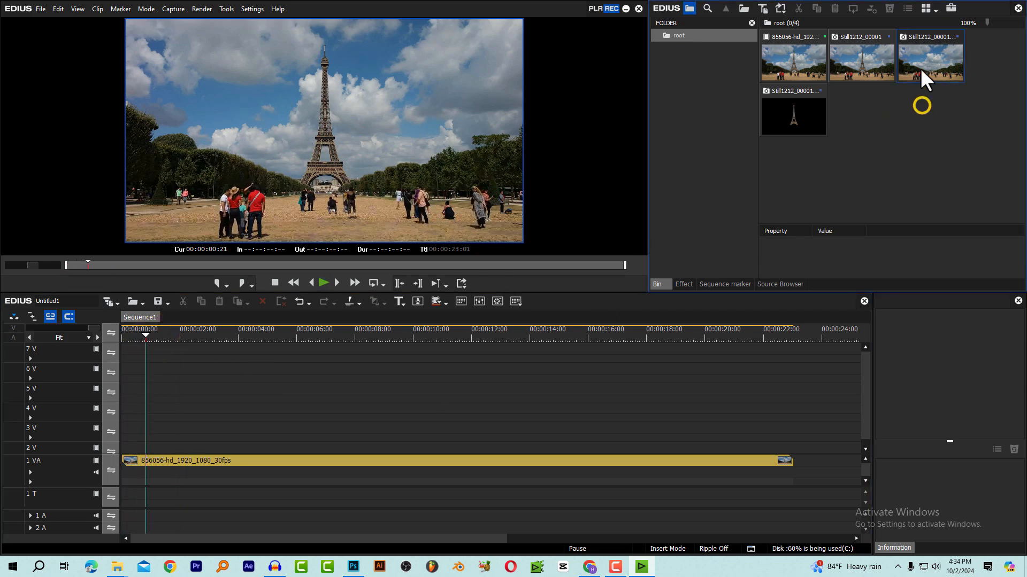
pyautogui.moveTo(927, 65); pyautogui.dragTo(780, 448)
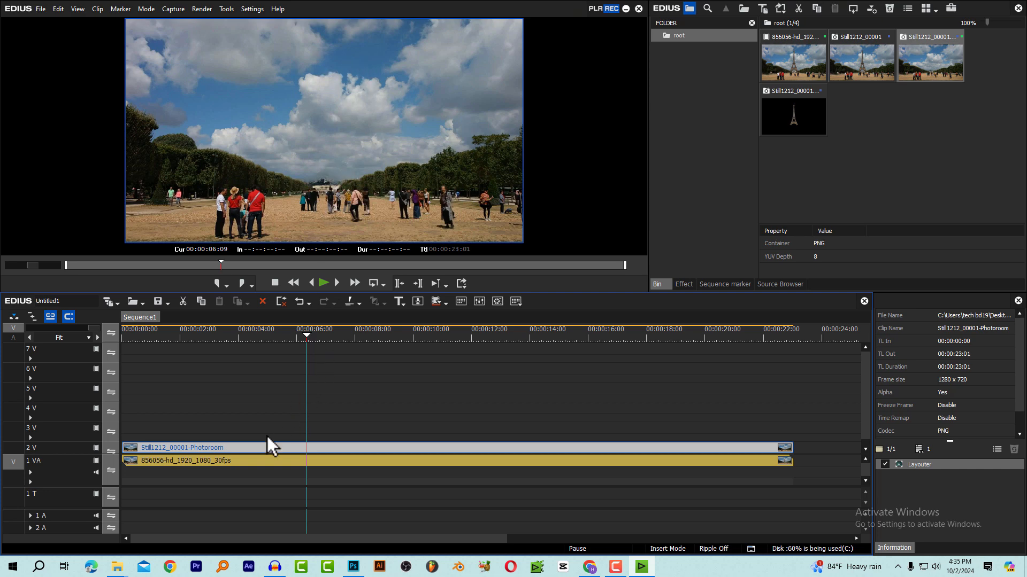
# Shift the tower-free still along track 2 V to compare it with the original video, and return it to the sequence start
pyautogui.moveTo(268, 447); pyautogui.dragTo(453, 448)
pyautogui.click(269, 336)
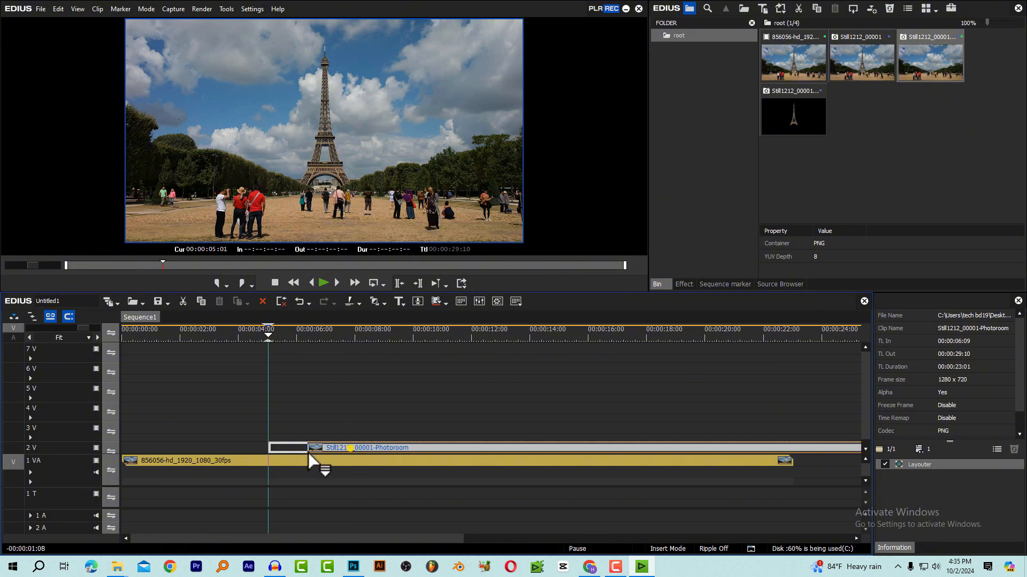
pyautogui.moveTo(348, 449); pyautogui.dragTo(160, 459)
pyautogui.click(278, 335)
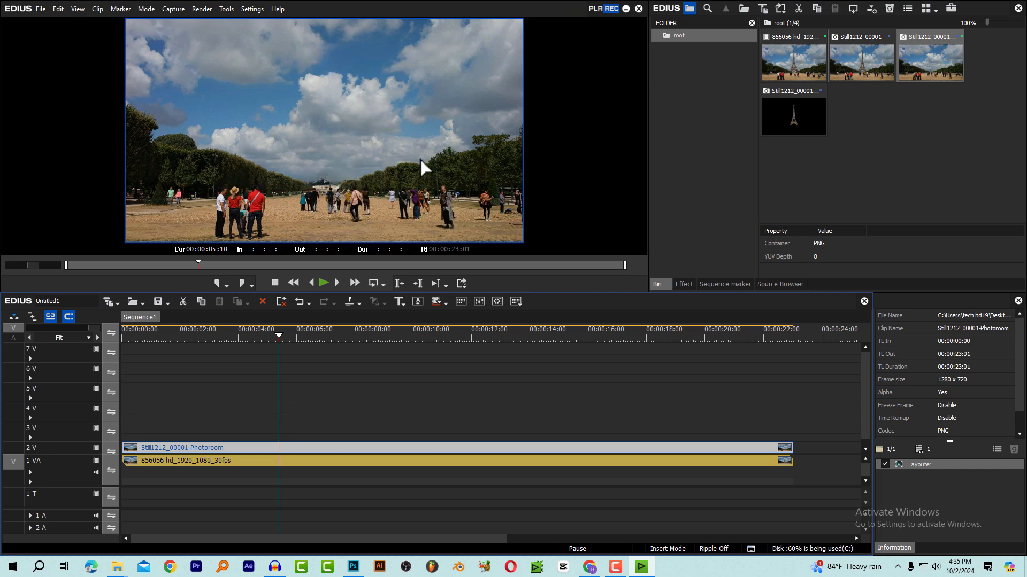
# Show the video filters in the effects library
pyautogui.click(685, 285)
pyautogui.click(707, 49)
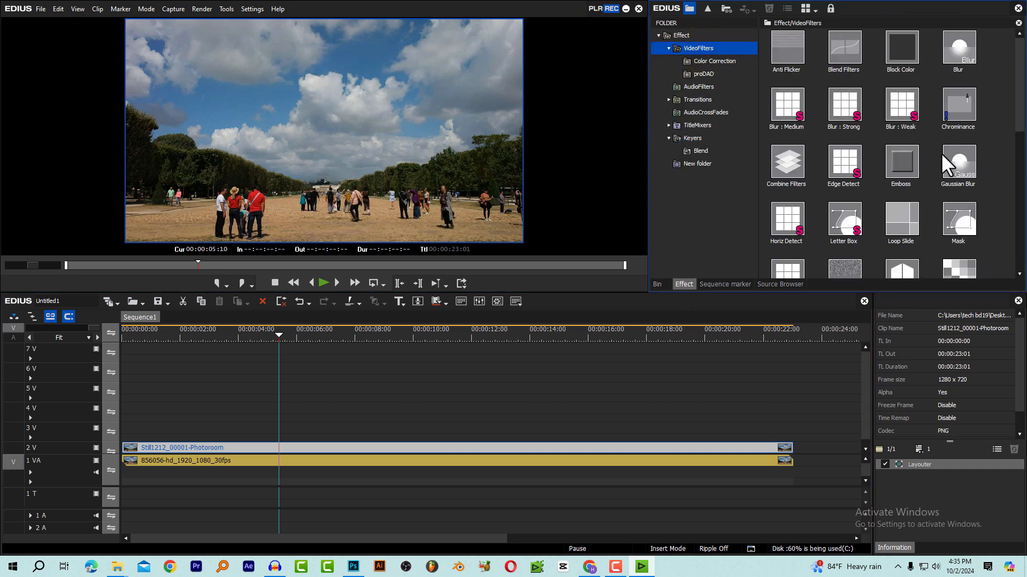
pyautogui.moveTo(961, 219); pyautogui.dragTo(311, 448)
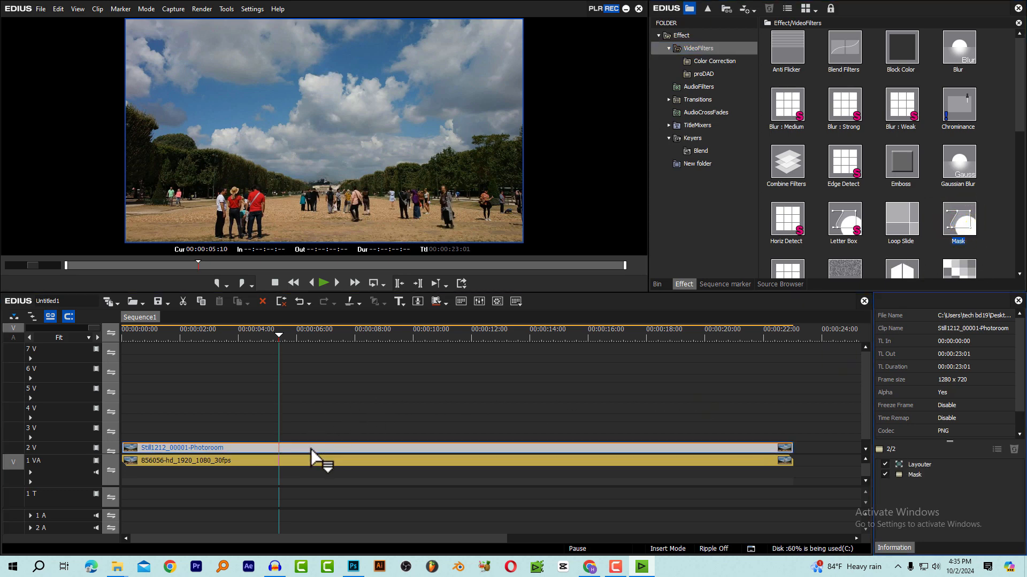
pyautogui.doubleClick(928, 475)
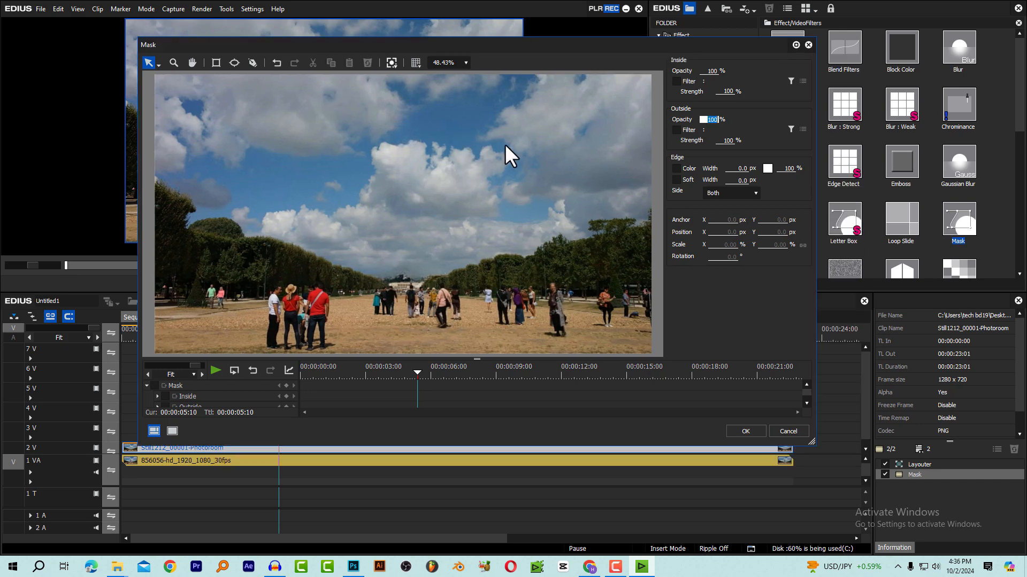
pyautogui.scroll(-2, 467, 183)
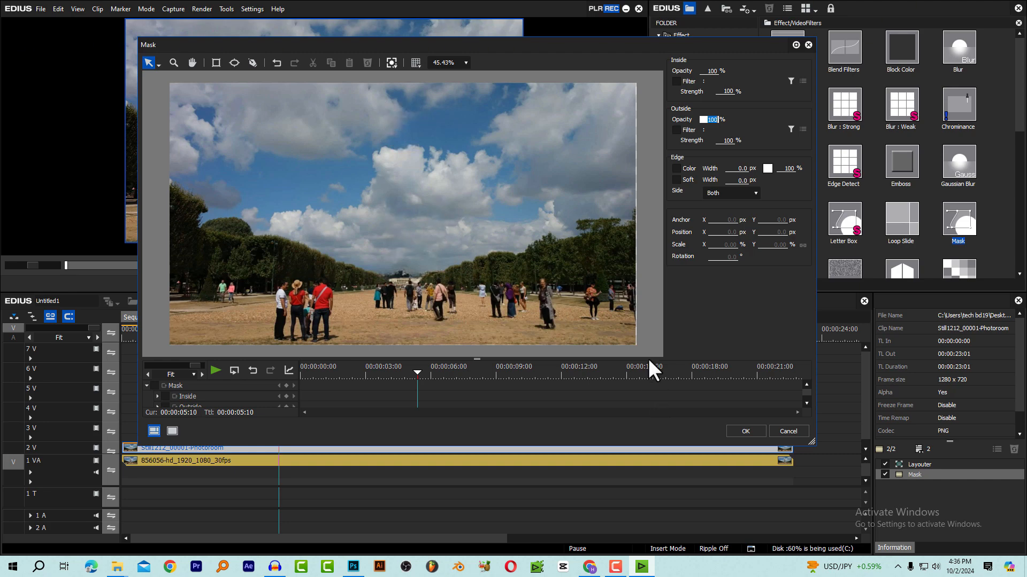
pyautogui.click(784, 433)
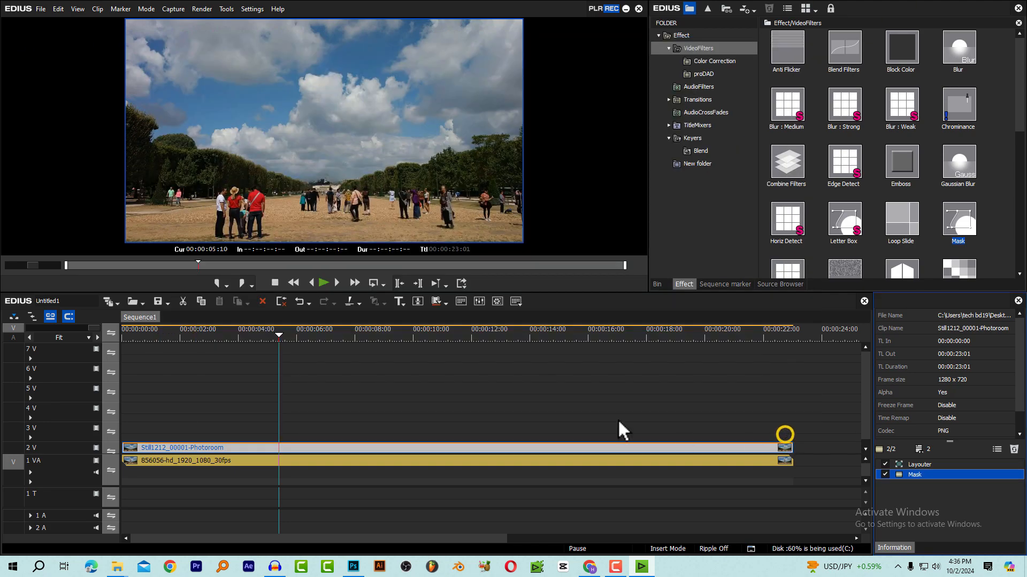
pyautogui.click(1013, 449)
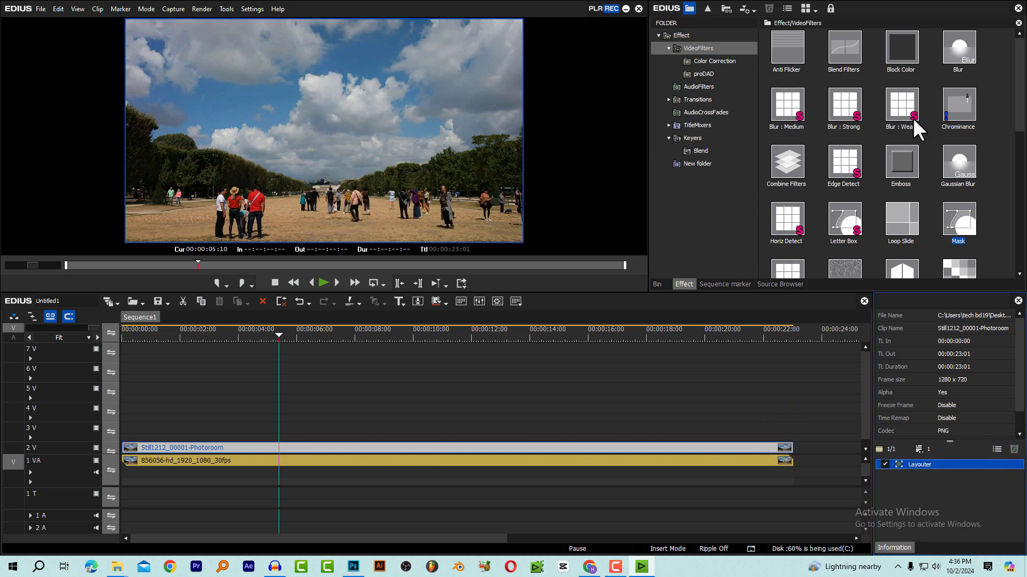
# Apply the Mask filter to the video clip on track 1 VA and trace a closed path around the Eiffel Tower
pyautogui.moveTo(965, 233); pyautogui.dragTo(328, 461)
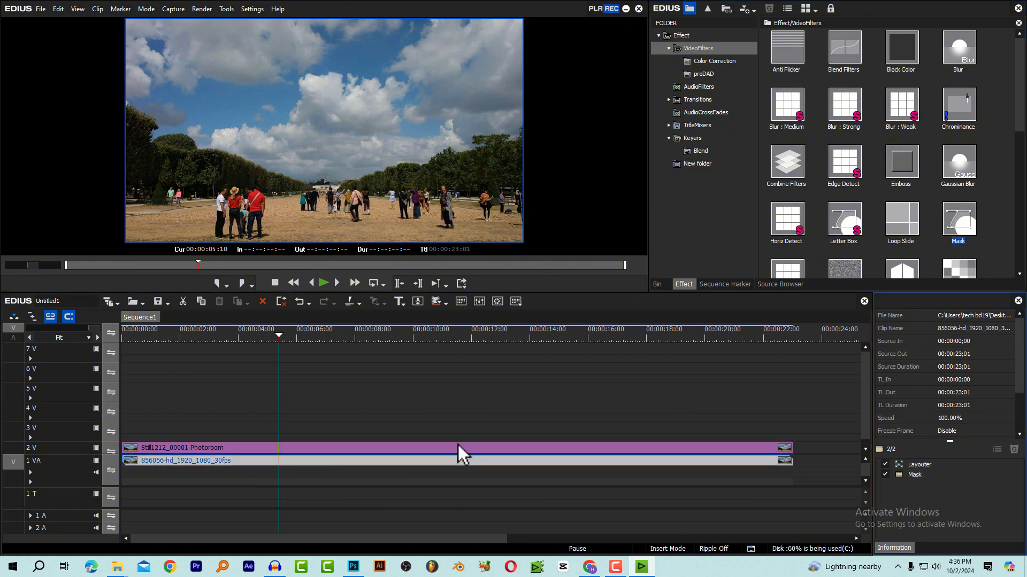
pyautogui.doubleClick(929, 475)
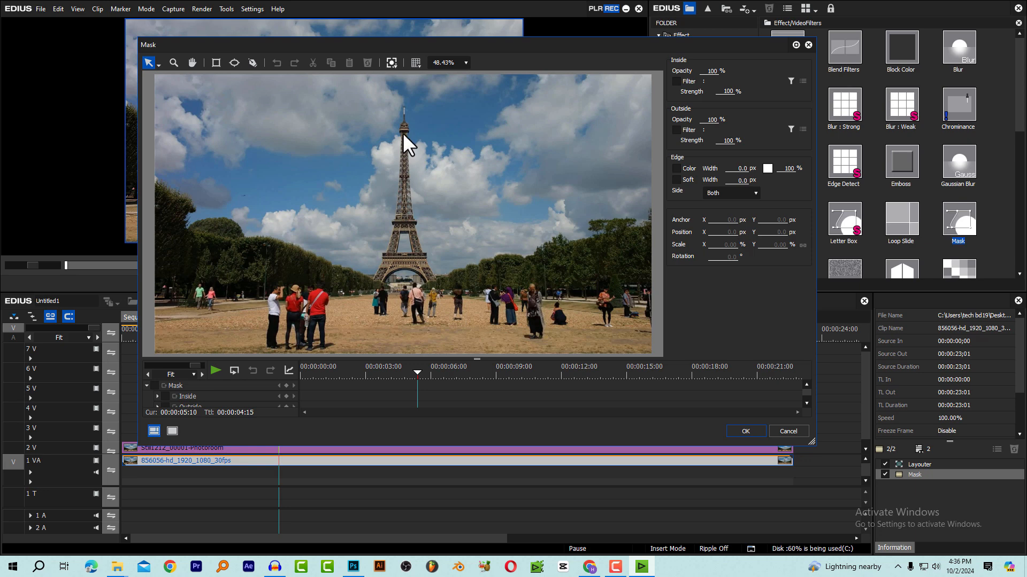
pyautogui.click(254, 63)
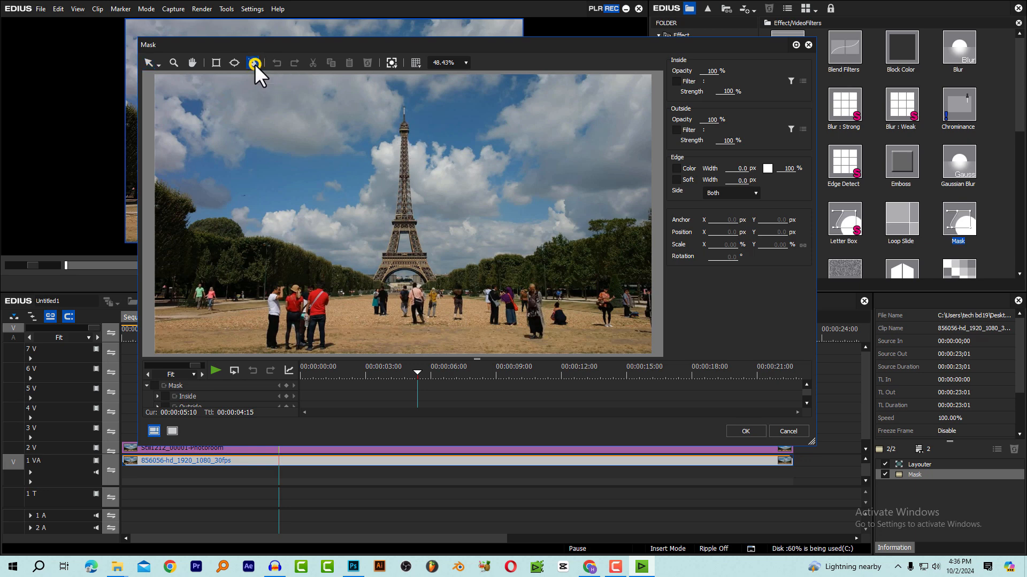
pyautogui.click(396, 99)
pyautogui.click(394, 118)
pyautogui.click(394, 142)
pyautogui.click(390, 169)
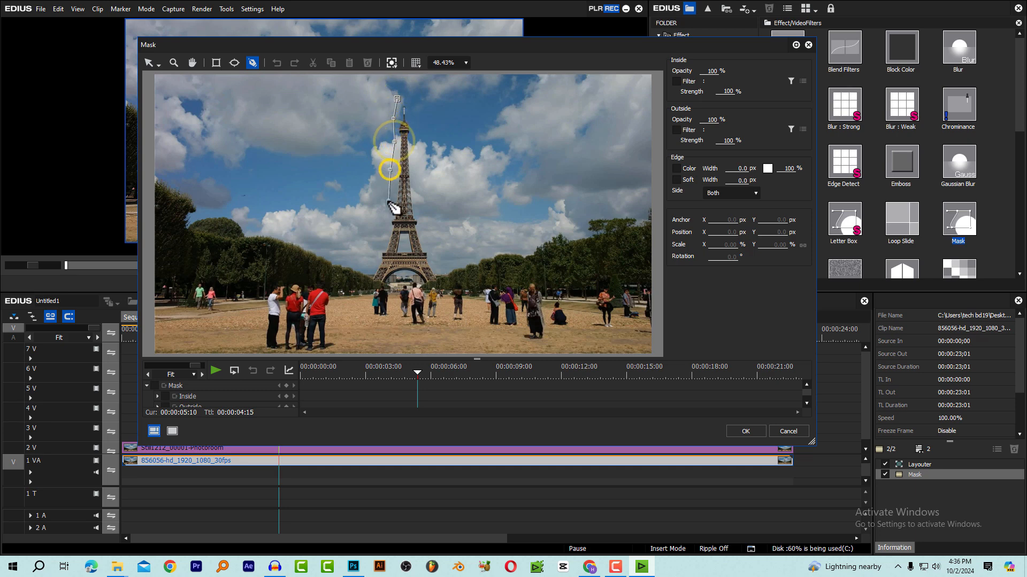
pyautogui.click(387, 202)
pyautogui.click(379, 229)
pyautogui.click(373, 247)
pyautogui.click(369, 261)
pyautogui.click(367, 274)
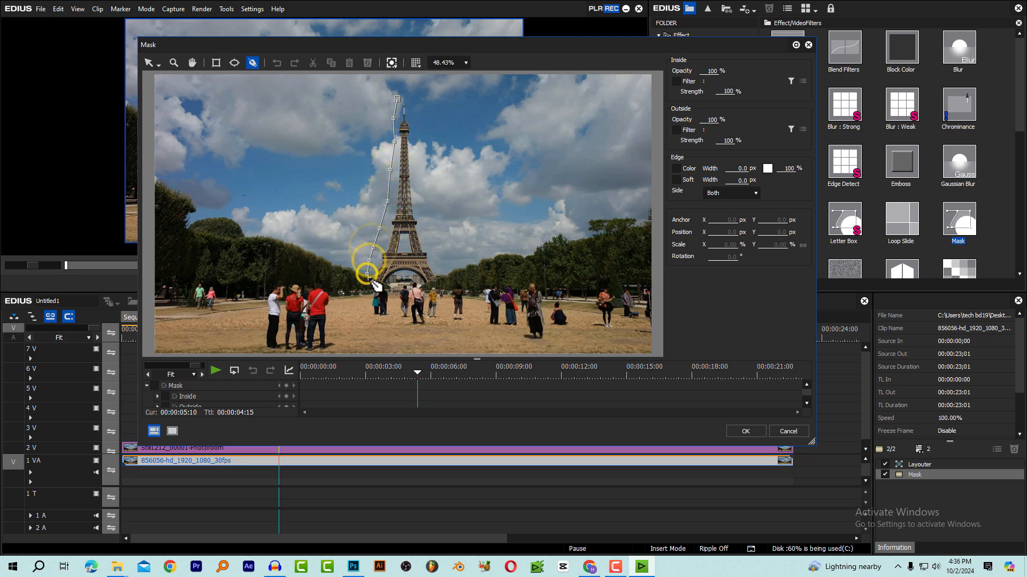
pyautogui.click(375, 280)
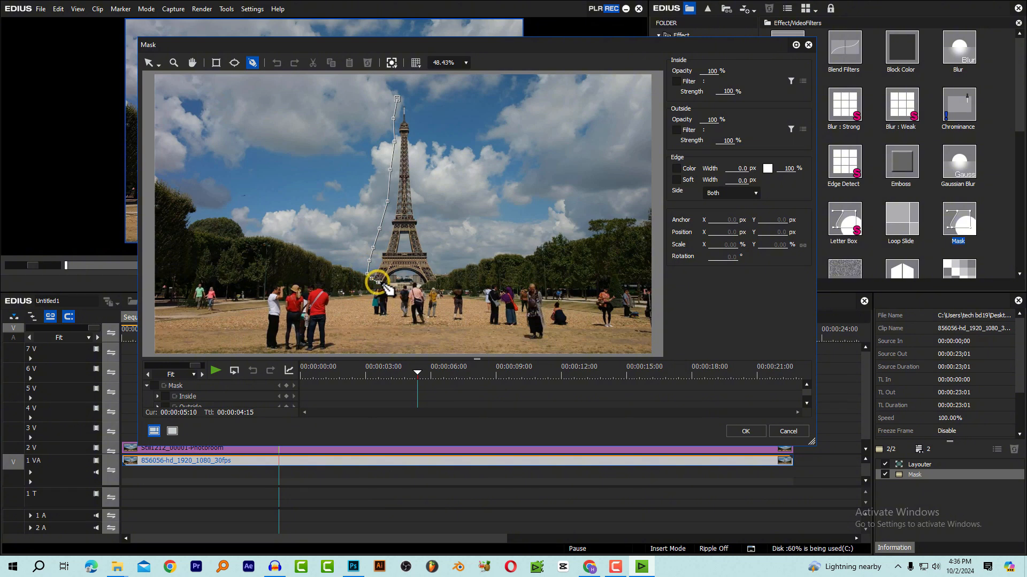
pyautogui.click(384, 284)
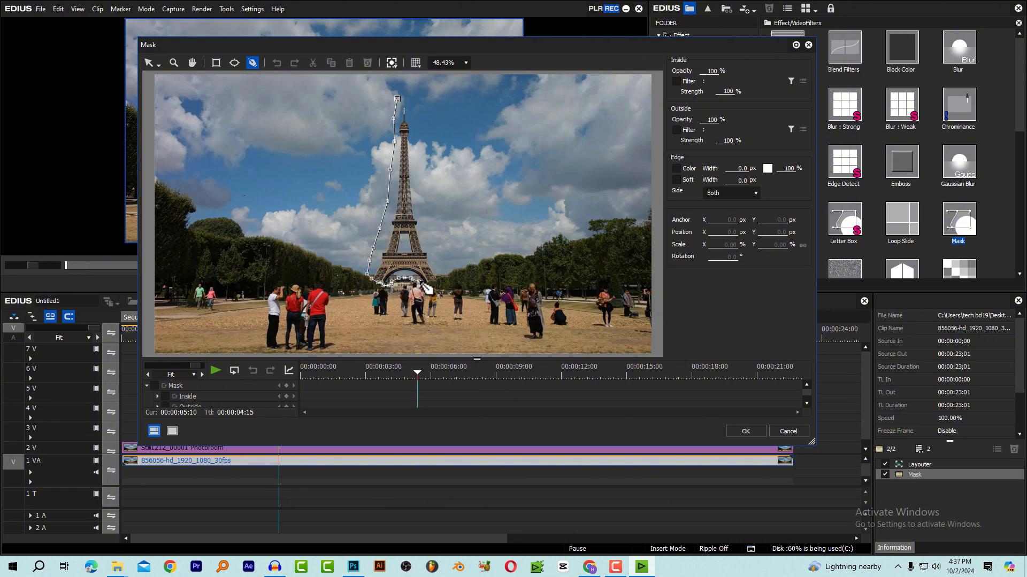
pyautogui.click(397, 99)
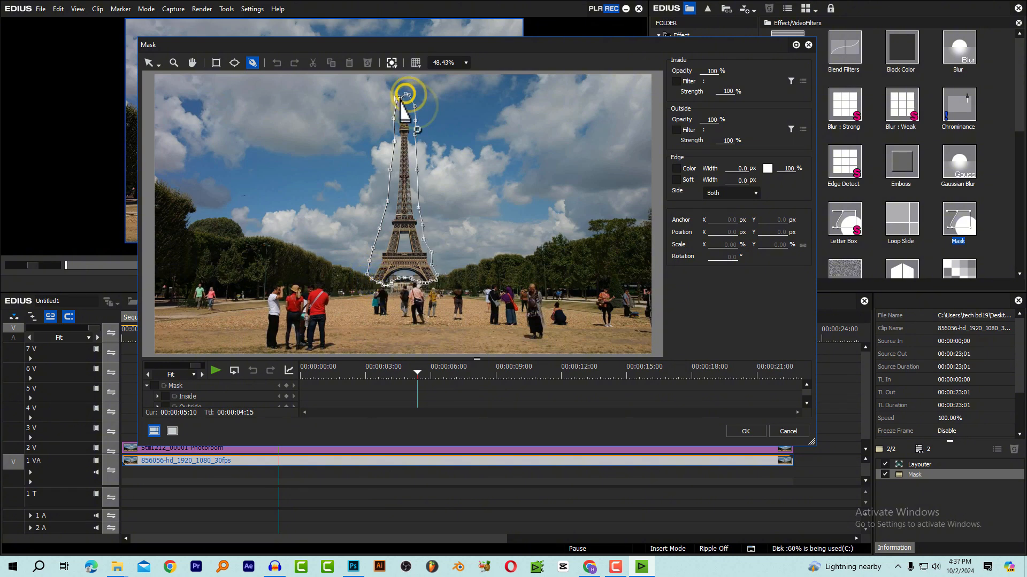
# Enable the soft edge of the tower mask and set its width to 2 px
pyautogui.click(676, 180)
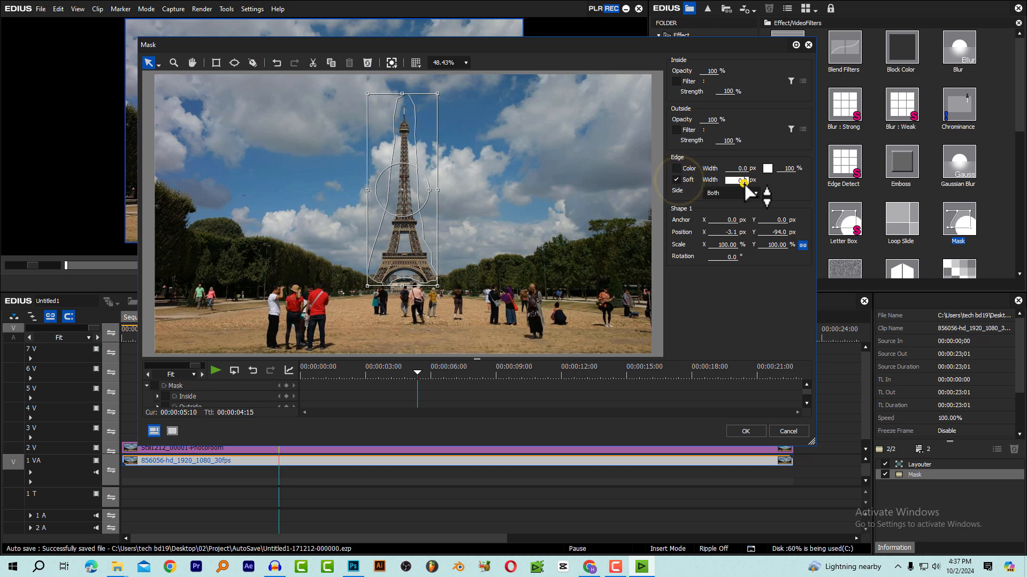
pyautogui.click(744, 181)
pyautogui.write('2')
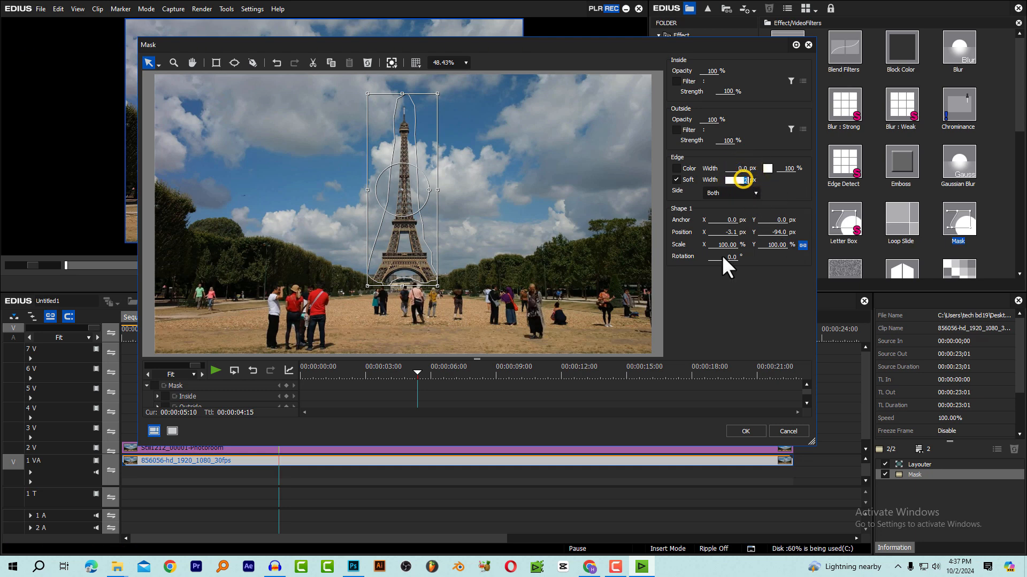
pyautogui.click(721, 303)
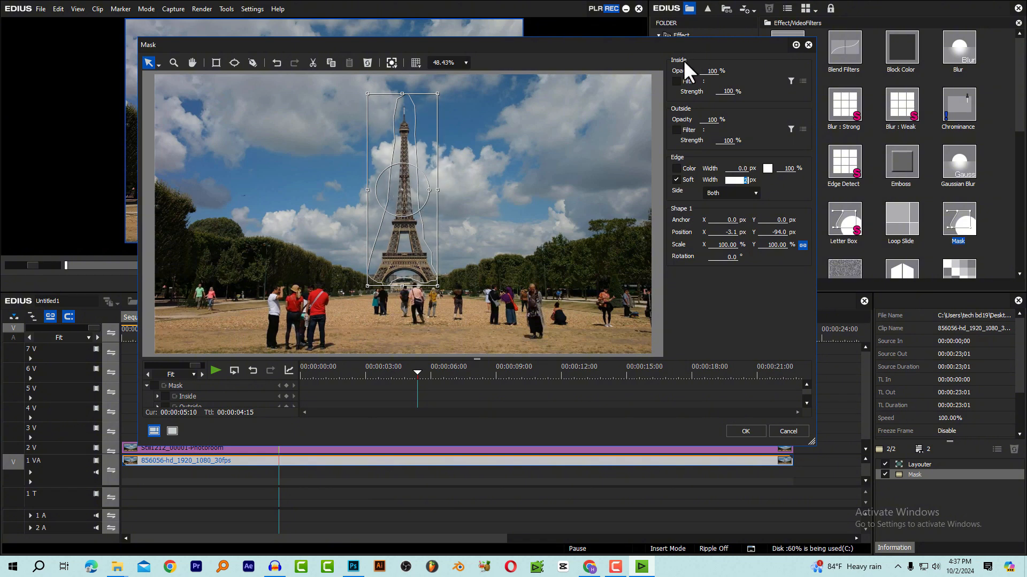
# Set the mask's outside opacity to 0% and accept the mask settings
pyautogui.click(711, 120)
pyautogui.moveTo(725, 285); pyautogui.dragTo(732, 335)
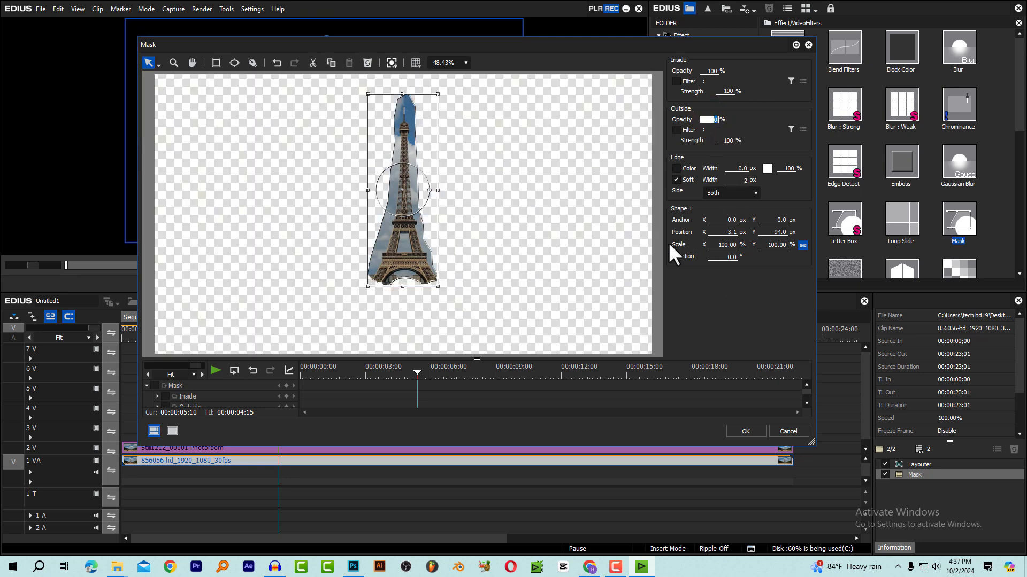
pyautogui.click(741, 431)
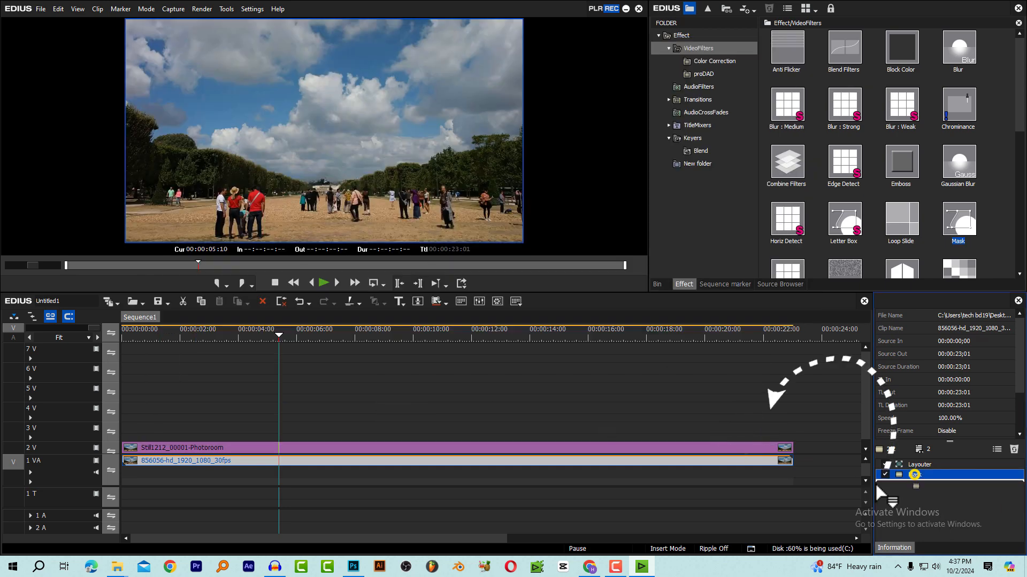
# Copy the mask to the tower-free still on track 2 V and delete it from the video clip on 1 VA
pyautogui.moveTo(918, 473); pyautogui.dragTo(284, 451)
pyautogui.click(274, 460)
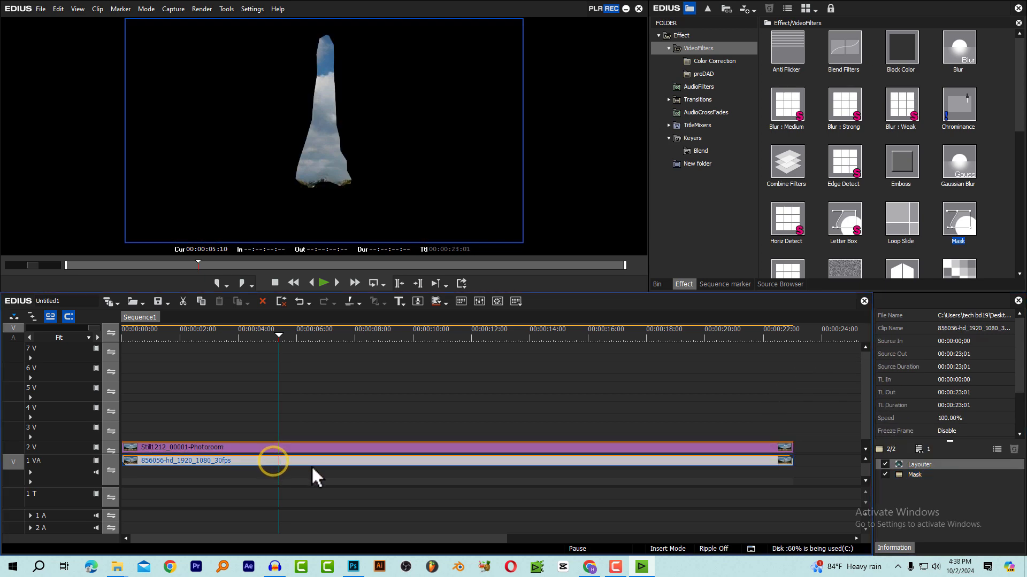
pyautogui.click(910, 473)
pyautogui.click(1013, 449)
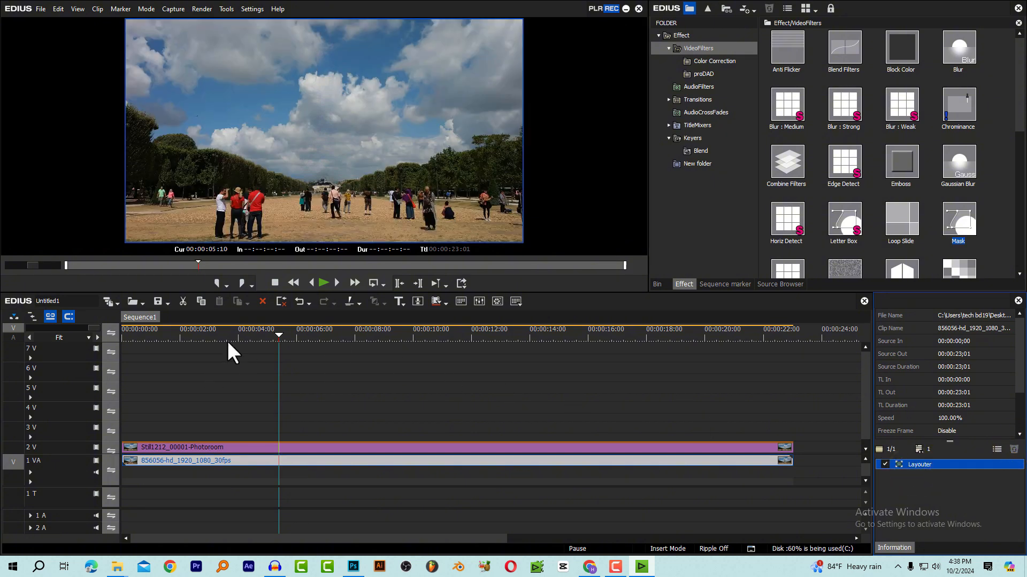
# Play the sequence from the start and check the tower removal in full screen
pyautogui.moveTo(221, 336); pyautogui.dragTo(124, 345)
pyautogui.press('space')
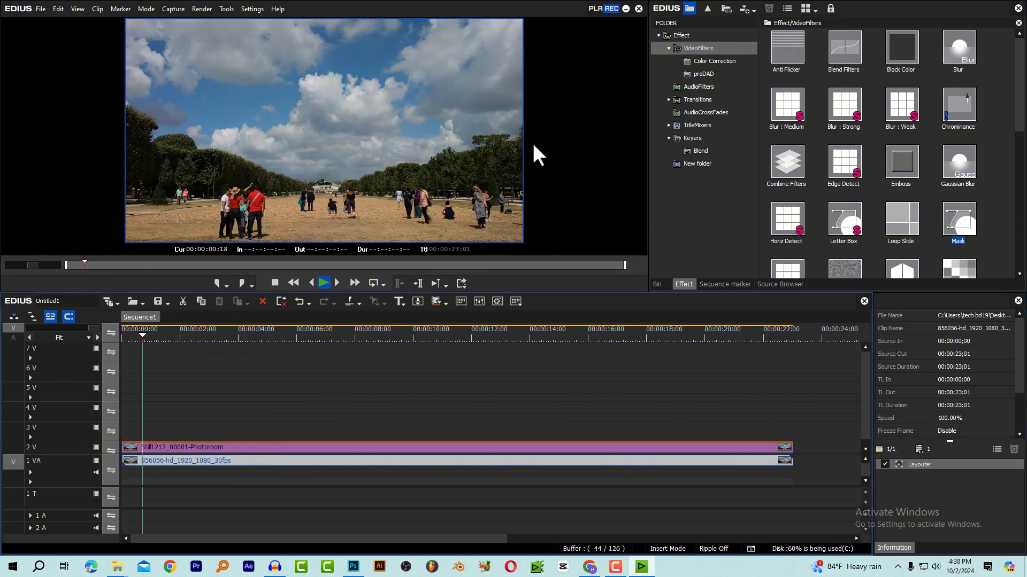
pyautogui.doubleClick(511, 138)
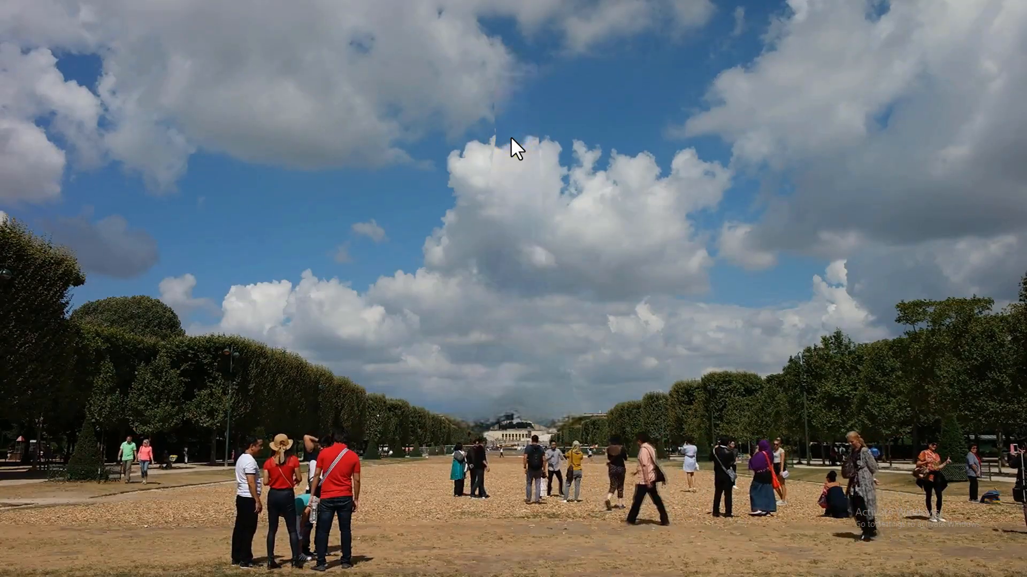
pyautogui.doubleClick(511, 137)
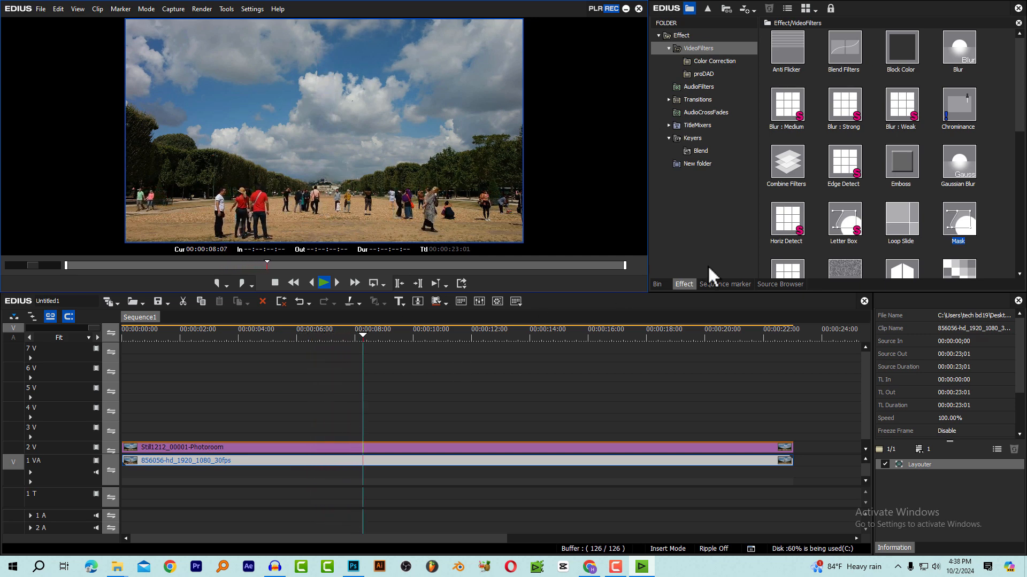
# Place the tower cut-out image on track 3 V and play the sequence from the start, stopping at 00:00:03:08
pyautogui.click(657, 284)
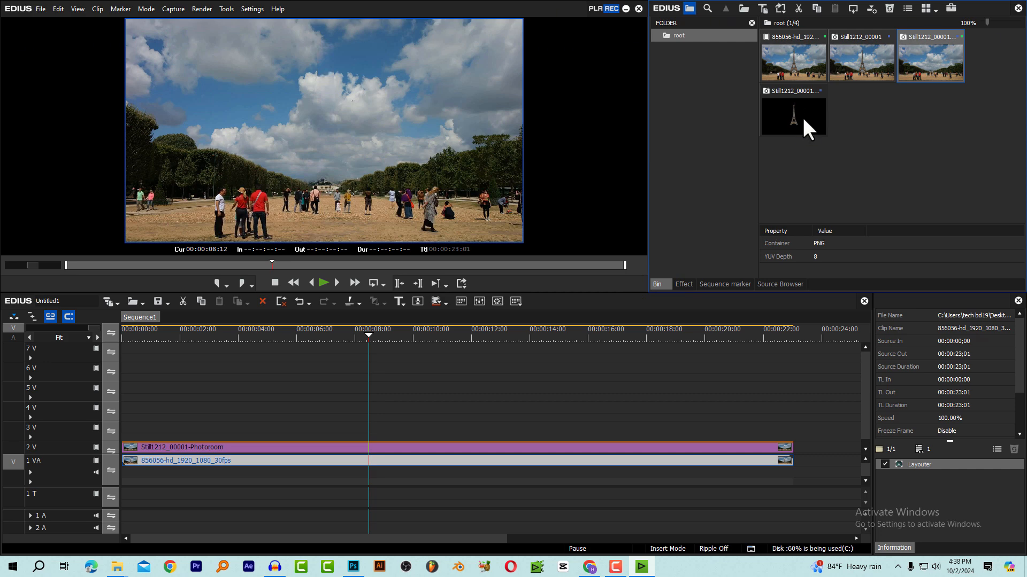
pyautogui.moveTo(804, 117); pyautogui.dragTo(249, 424)
pyautogui.moveTo(209, 334); pyautogui.dragTo(114, 346)
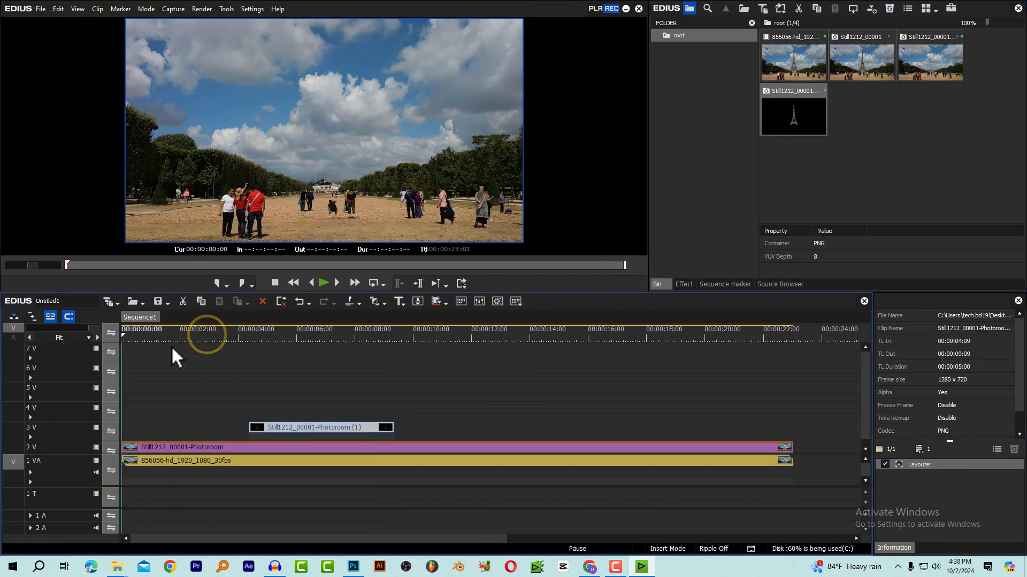
pyautogui.press('space')
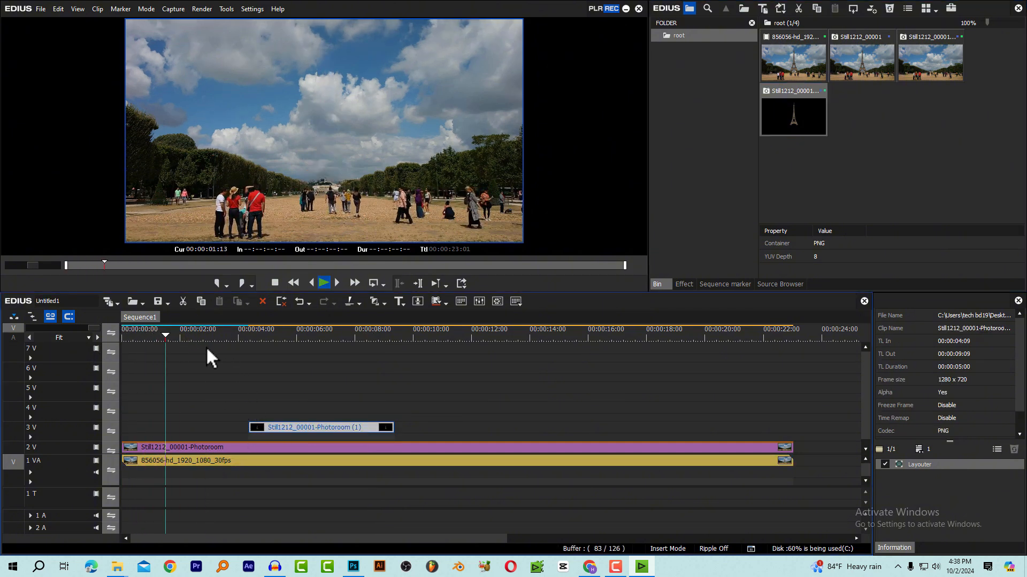
pyautogui.press('space')
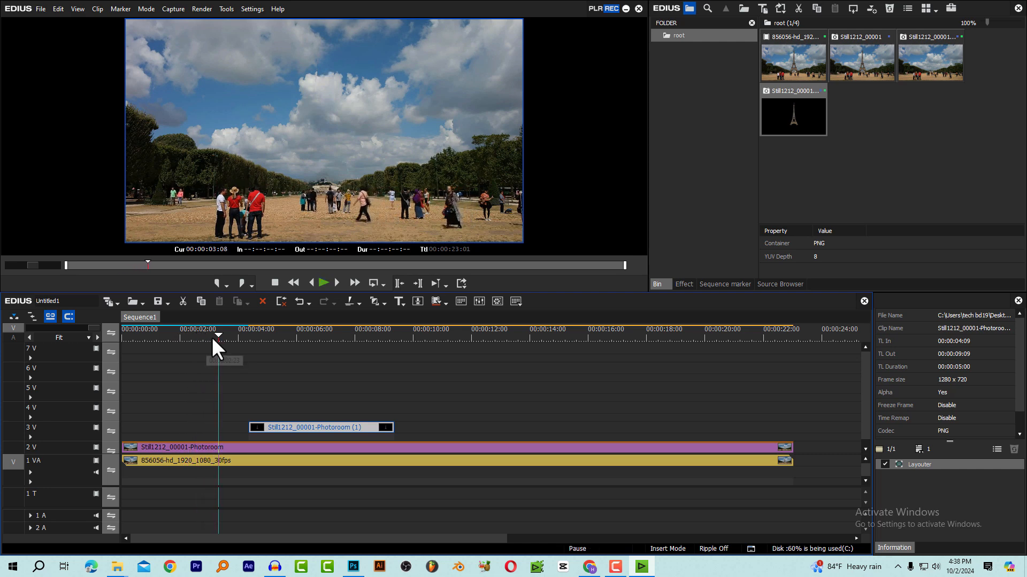
# Move the tower cut-out to start at 00:00:03:08 and extend it to the end of the video clip
pyautogui.click(214, 344)
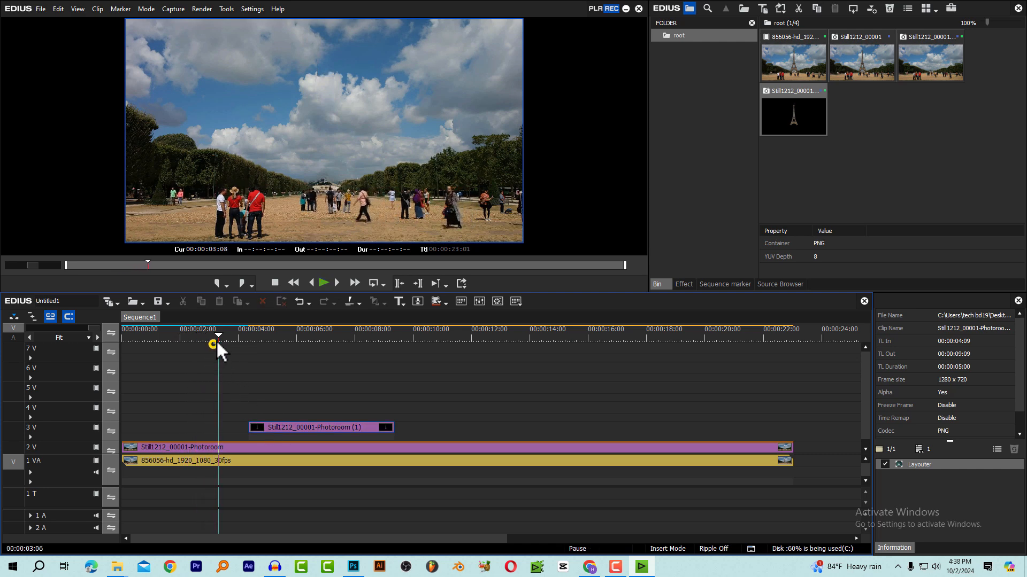
pyautogui.moveTo(272, 427); pyautogui.dragTo(248, 433)
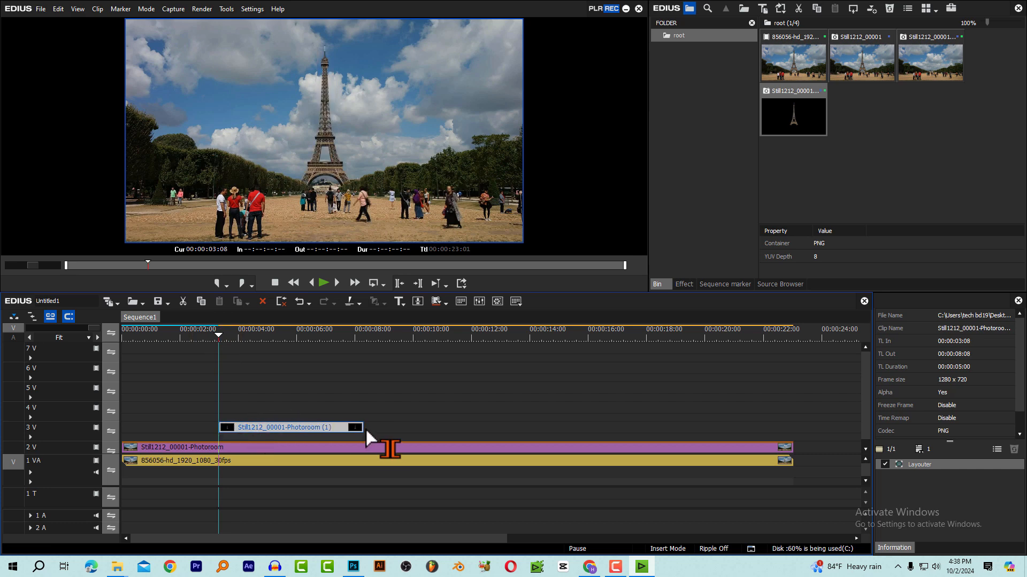
pyautogui.moveTo(364, 427); pyautogui.dragTo(792, 434)
pyautogui.click(205, 334)
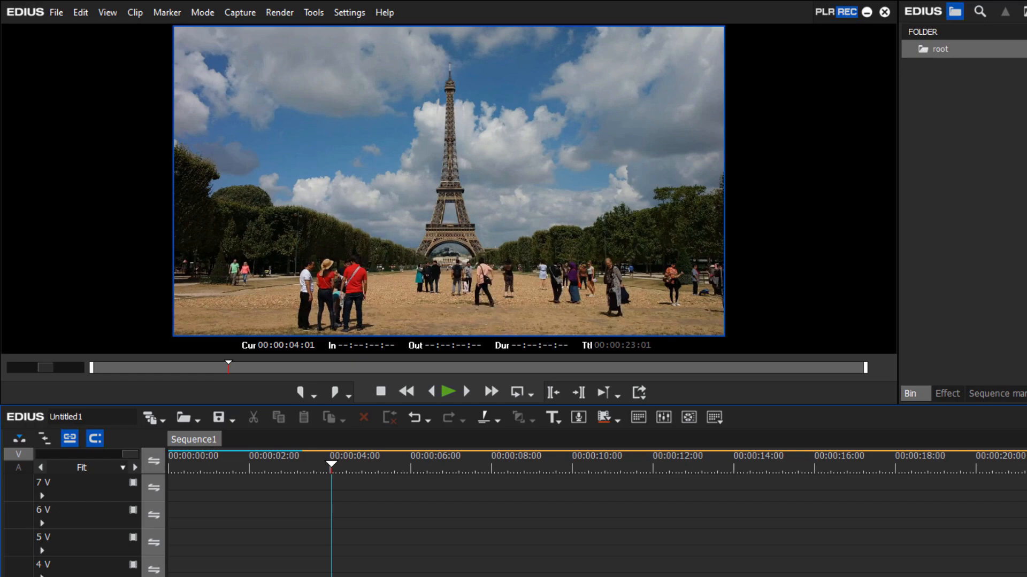
# Copy the tower cut-out on track 3 V to tracks 4 V and 5 V, starting at 00:00:03:08
pyautogui.click(291, 458)
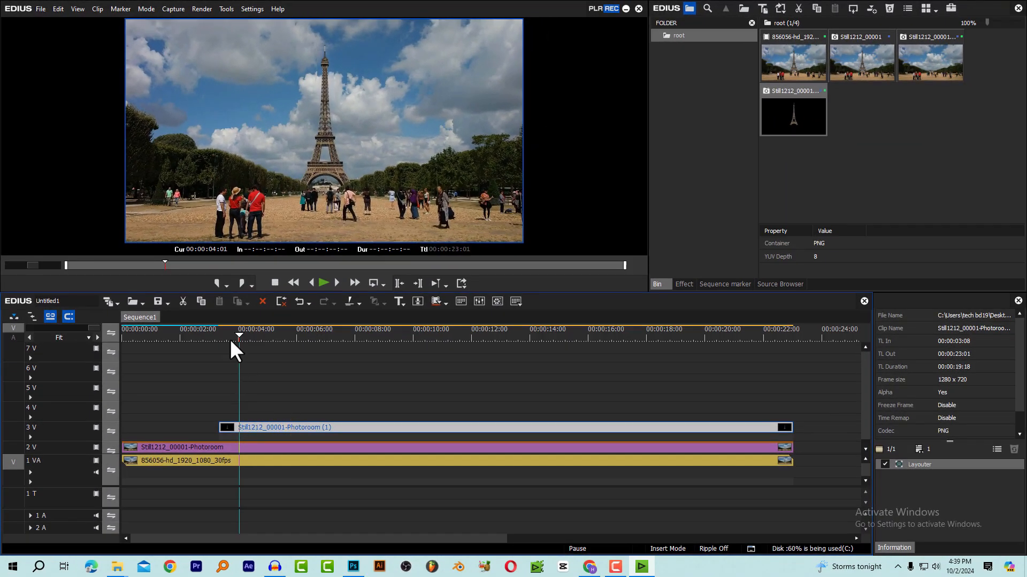
pyautogui.moveTo(231, 339); pyautogui.dragTo(220, 343)
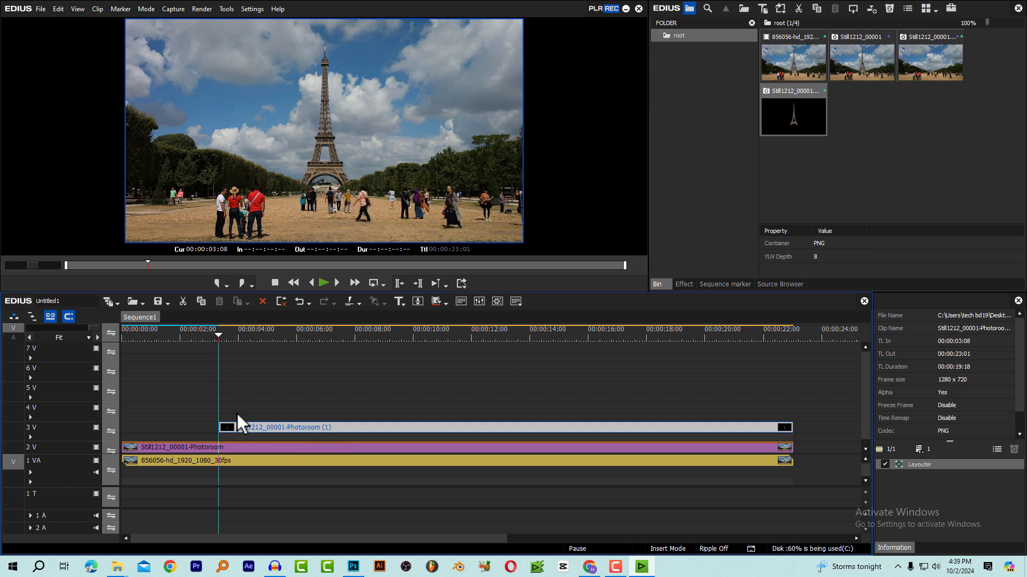
pyautogui.click(240, 428)
pyautogui.hotkey('ctrl', 'c')
pyautogui.click(76, 412)
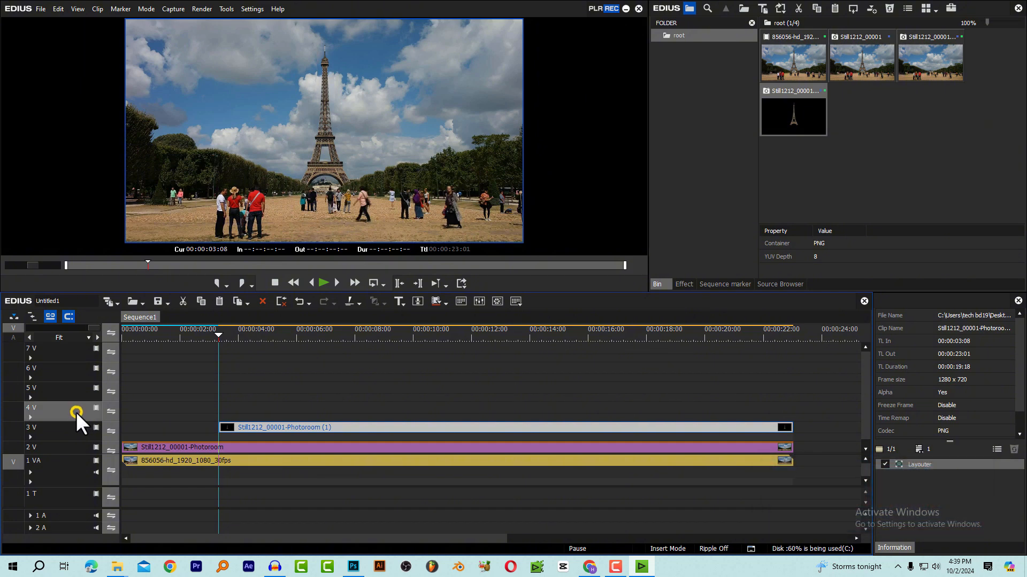
pyautogui.hotkey('ctrl', 'v')
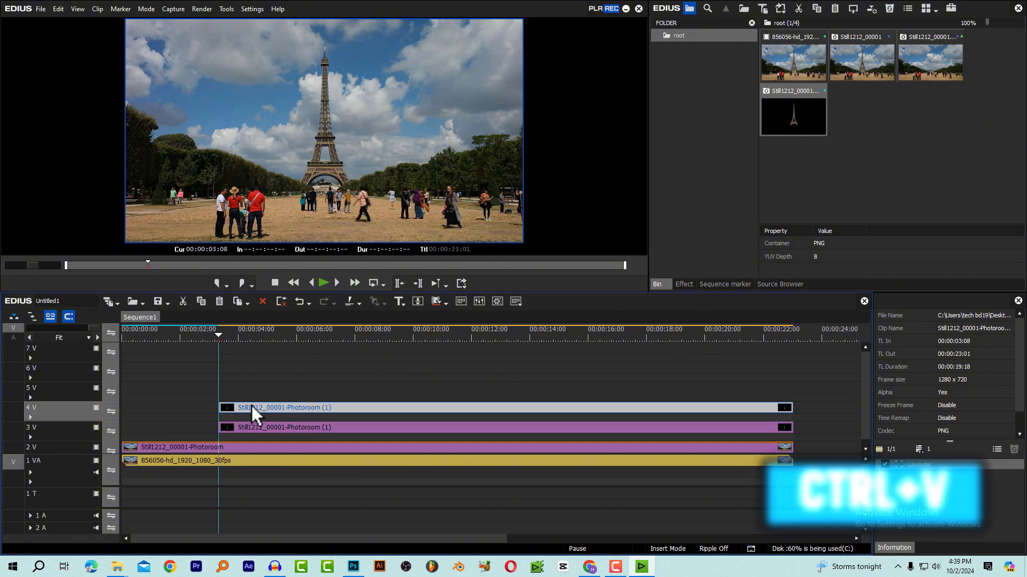
pyautogui.click(71, 388)
pyautogui.hotkey('ctrl', 'v')
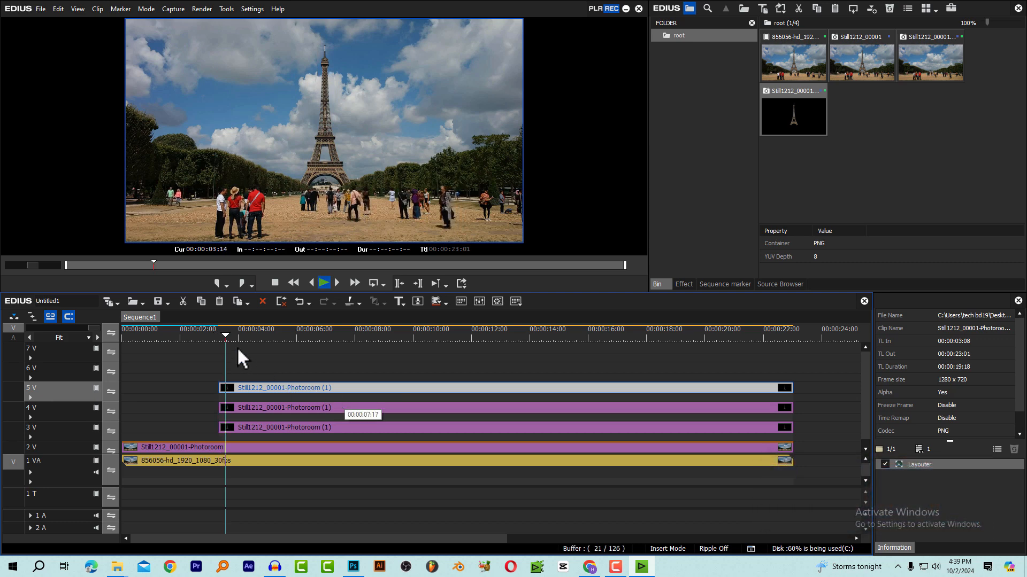
# Move the two cut-out copies on tracks 4 V and 5 V together to start at 00:00:05:19
pyautogui.click(219, 335)
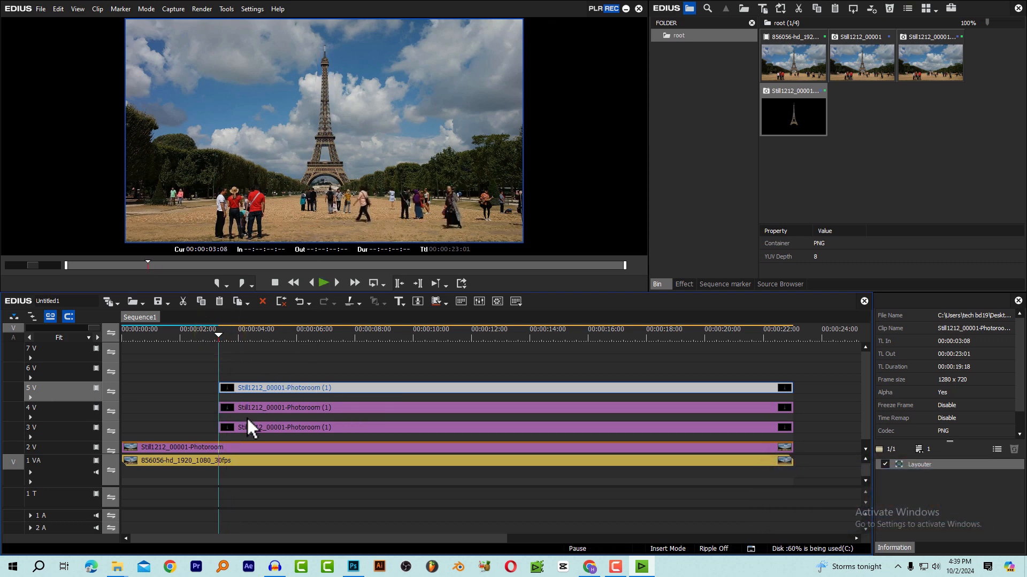
pyautogui.scroll(-1, 262, 410)
pyautogui.scroll(1, 262, 408)
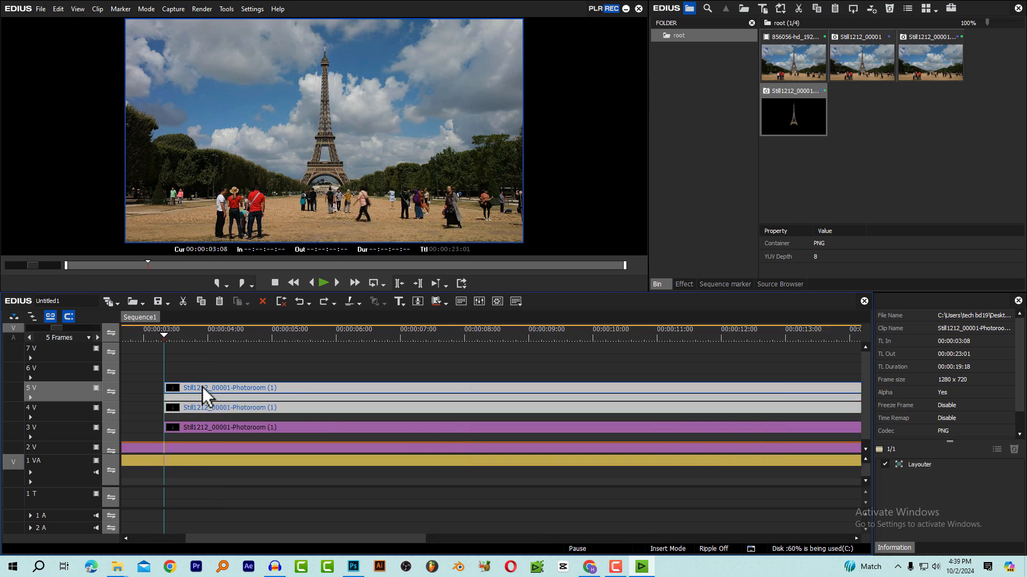
pyautogui.moveTo(228, 373); pyautogui.dragTo(382, 390)
# Crop the 3 V cut-out around the tower in the Layouter, with 39.8% left, 29.8% right and 24.4% bottom
pyautogui.click(248, 427)
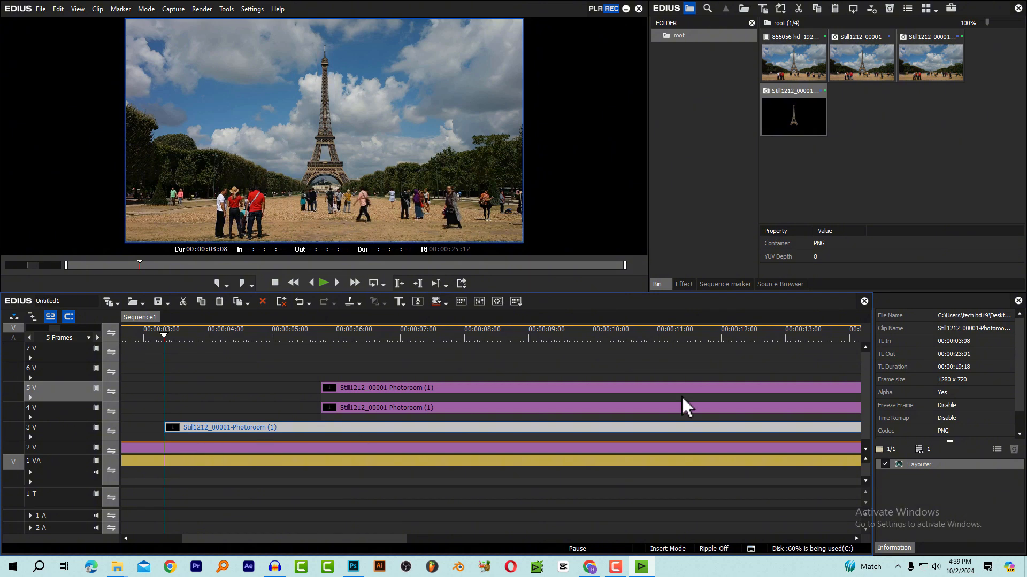
pyautogui.click(912, 463)
pyautogui.doubleClick(912, 463)
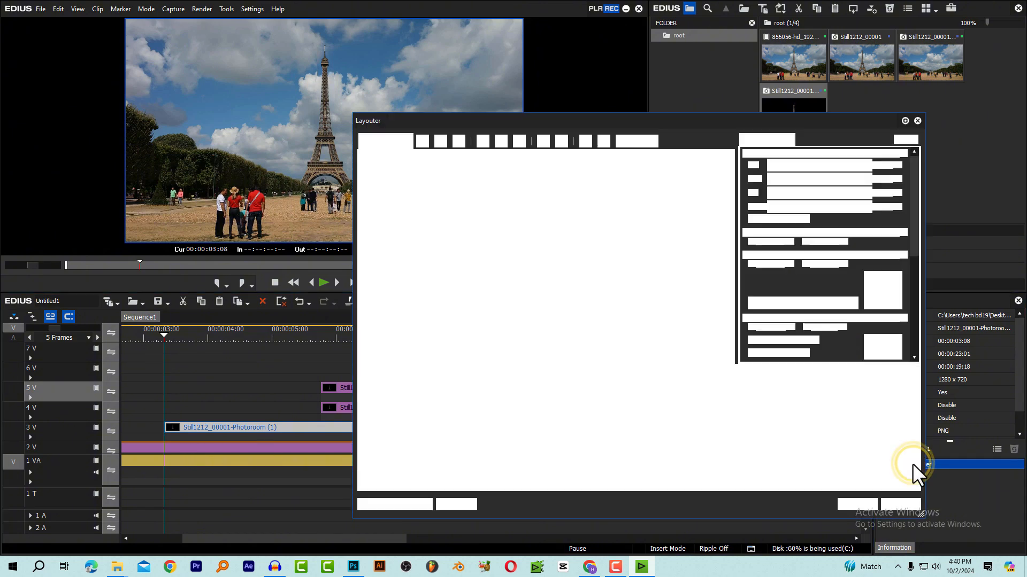
pyautogui.moveTo(532, 120); pyautogui.dragTo(491, 104)
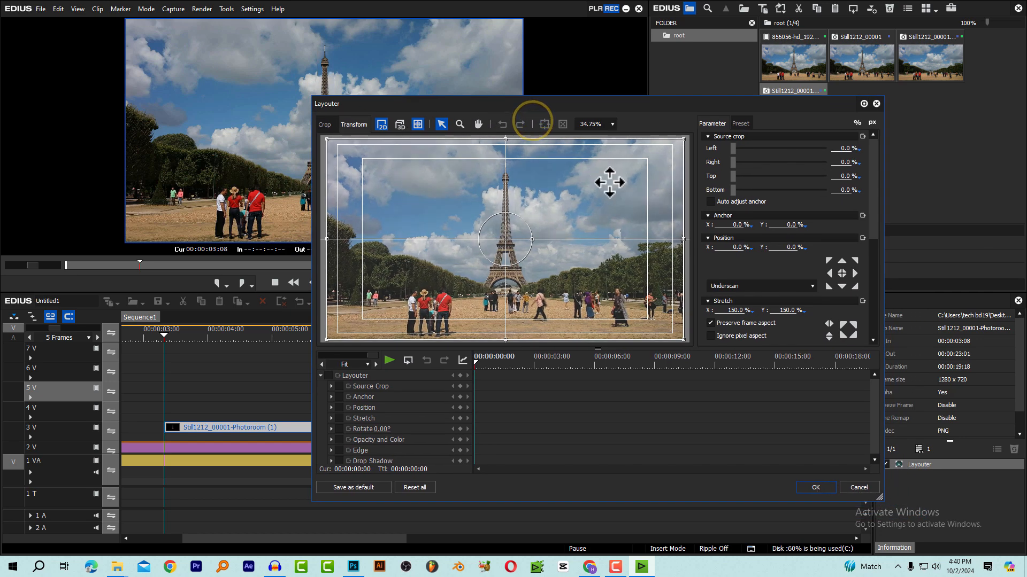
pyautogui.moveTo(581, 104); pyautogui.dragTo(630, 82)
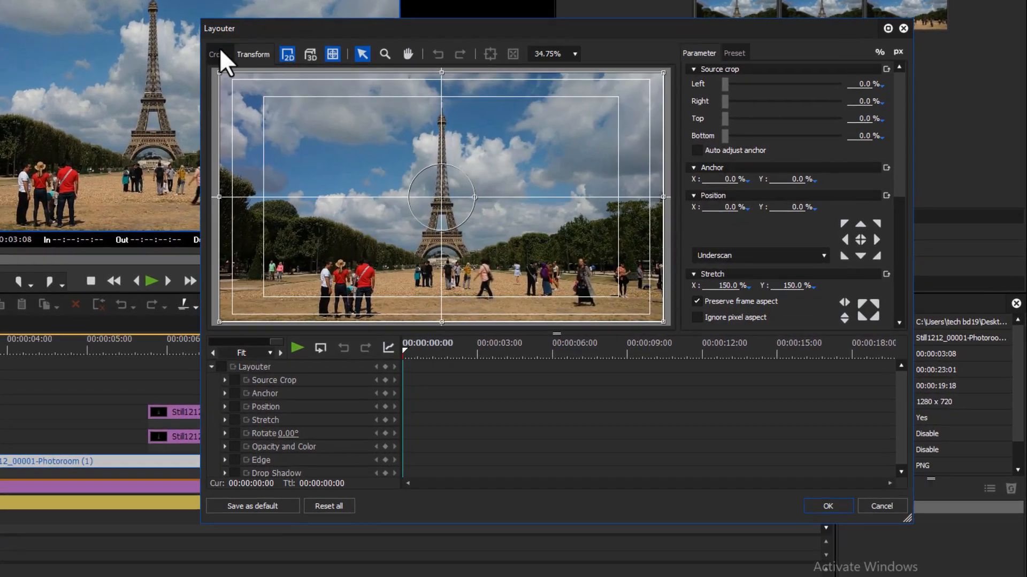
pyautogui.click(376, 101)
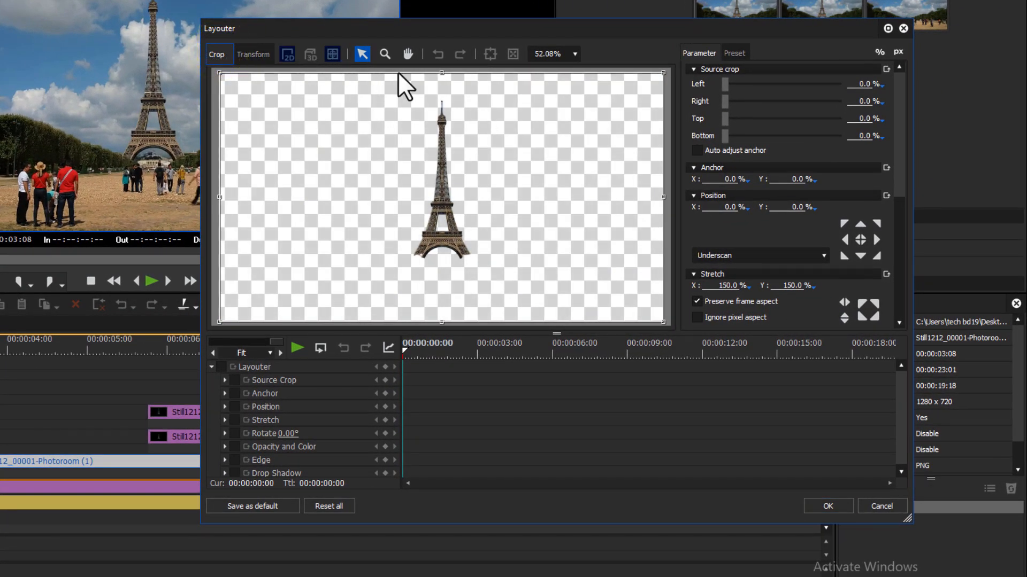
pyautogui.moveTo(663, 323); pyautogui.dragTo(532, 263)
pyautogui.moveTo(221, 167); pyautogui.dragTo(396, 176)
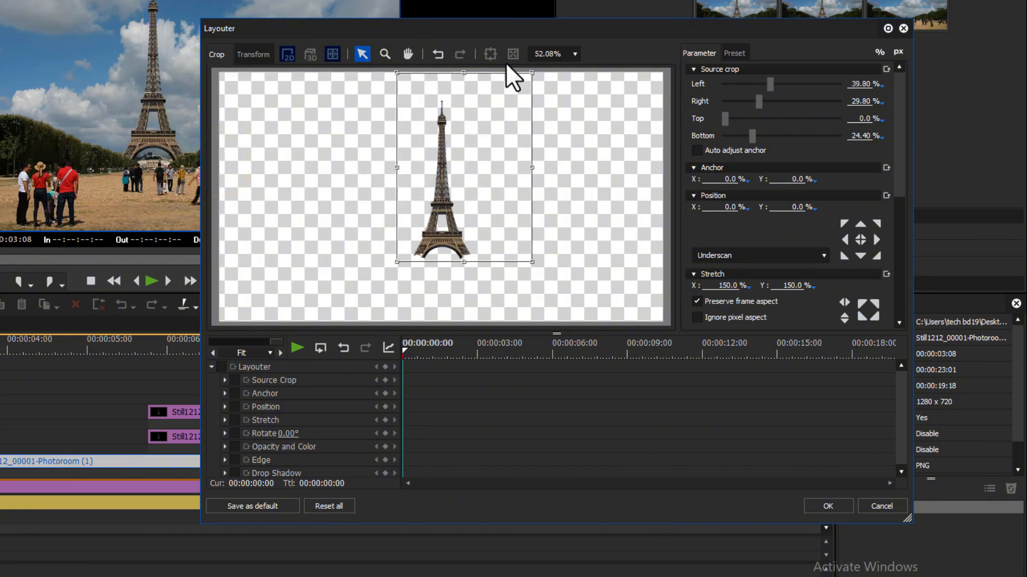
# Narrow the 3 V crop to the tower's arched base, with 37.5% left, 32% right, 63.7% top and 24.3% bottom
pyautogui.click(576, 53)
pyautogui.click(545, 122)
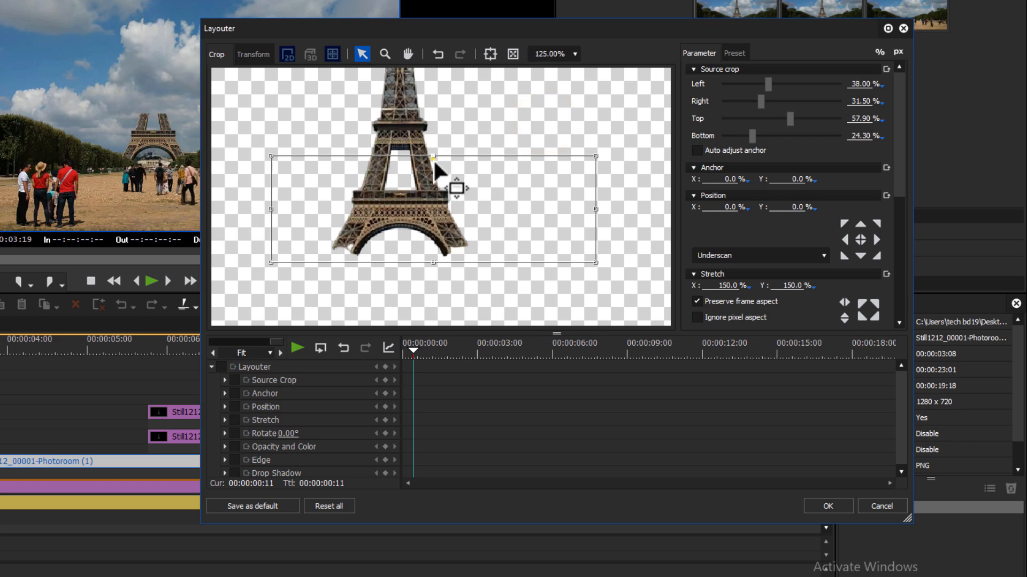
pyautogui.moveTo(432, 159); pyautogui.dragTo(433, 190)
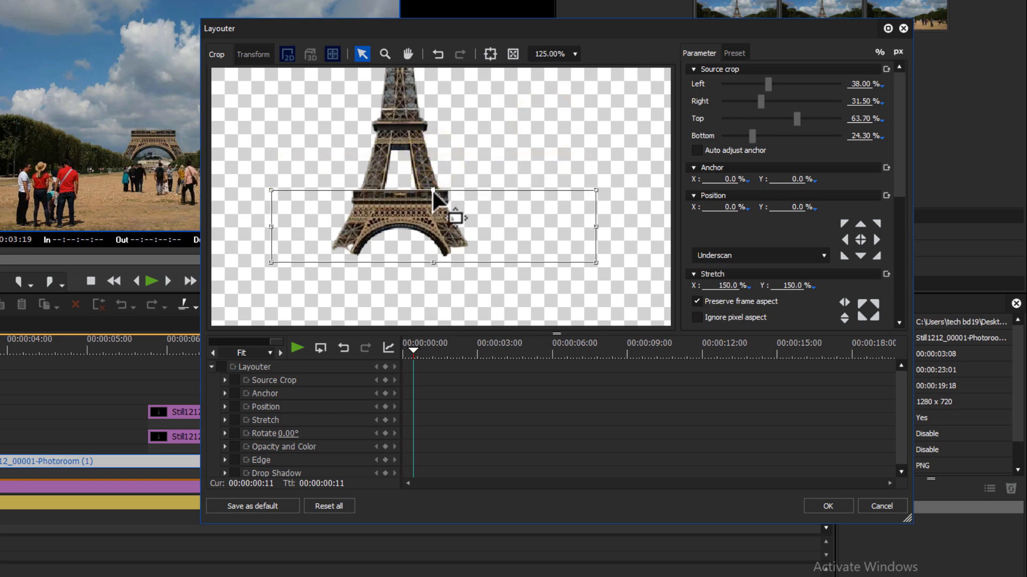
pyautogui.moveTo(448, 239); pyautogui.dragTo(443, 239)
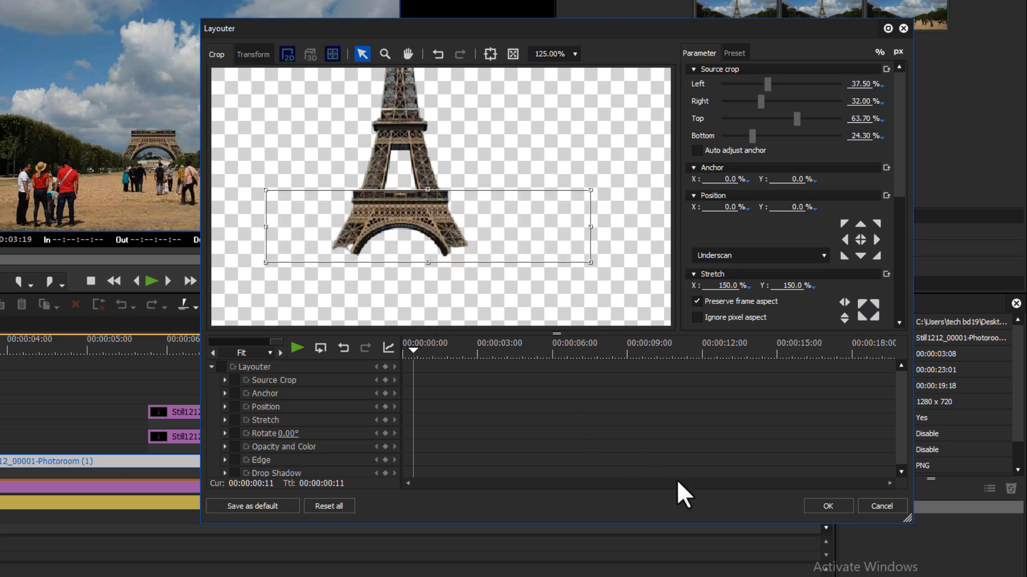
pyautogui.click(827, 506)
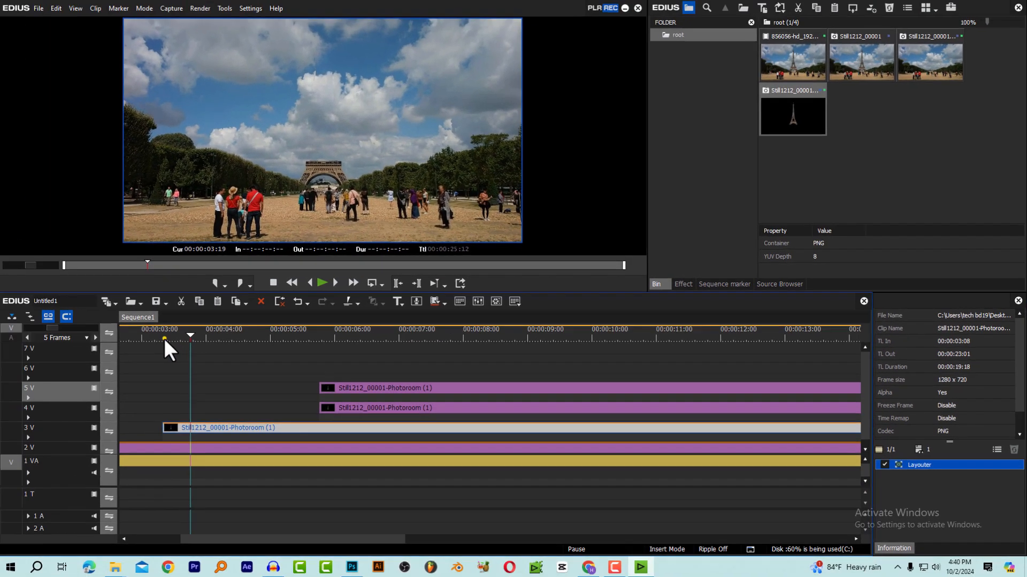
# Move the cut-out on track 4 V to start at 00:00:04:10 and put the playhead at its start
pyautogui.moveTo(164, 339); pyautogui.dragTo(183, 341)
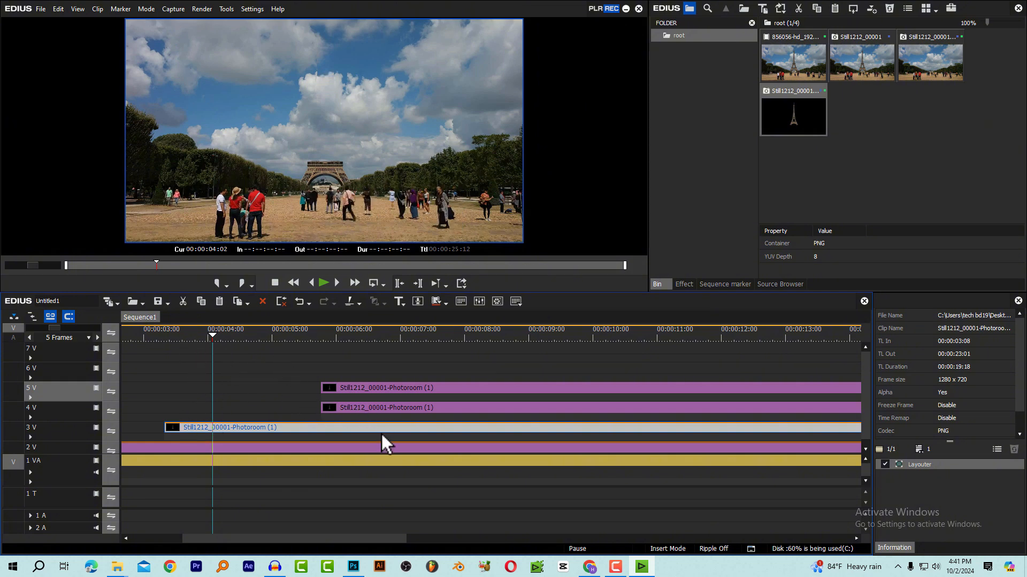
pyautogui.moveTo(360, 409); pyautogui.dragTo(277, 410)
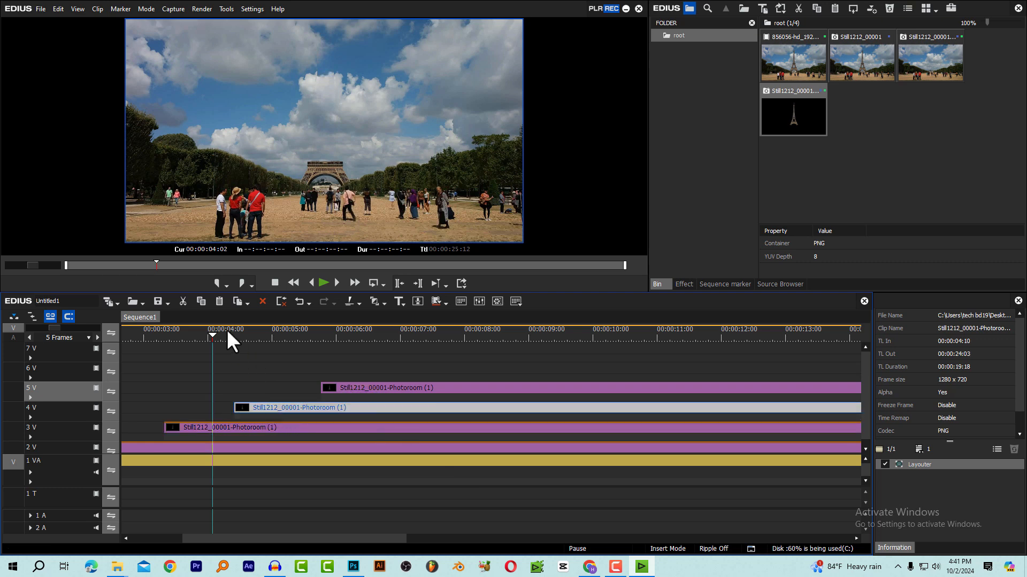
pyautogui.click(230, 335)
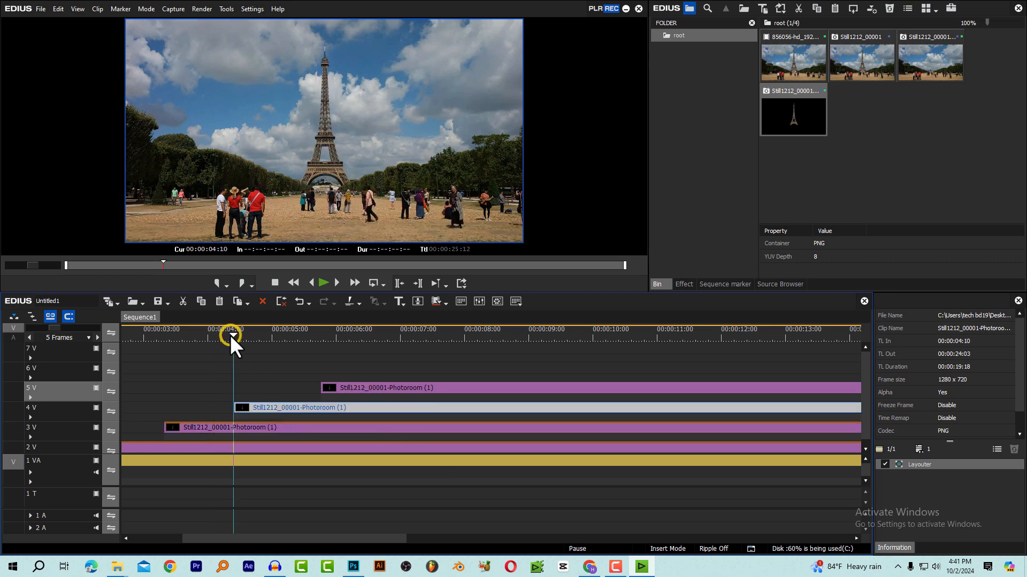
# Crop the 4 V cut-out to the tower's middle section in the Layouter, with 30.2% left, 31.1% right, 51.9% top and 36% bottom
pyautogui.click(260, 408)
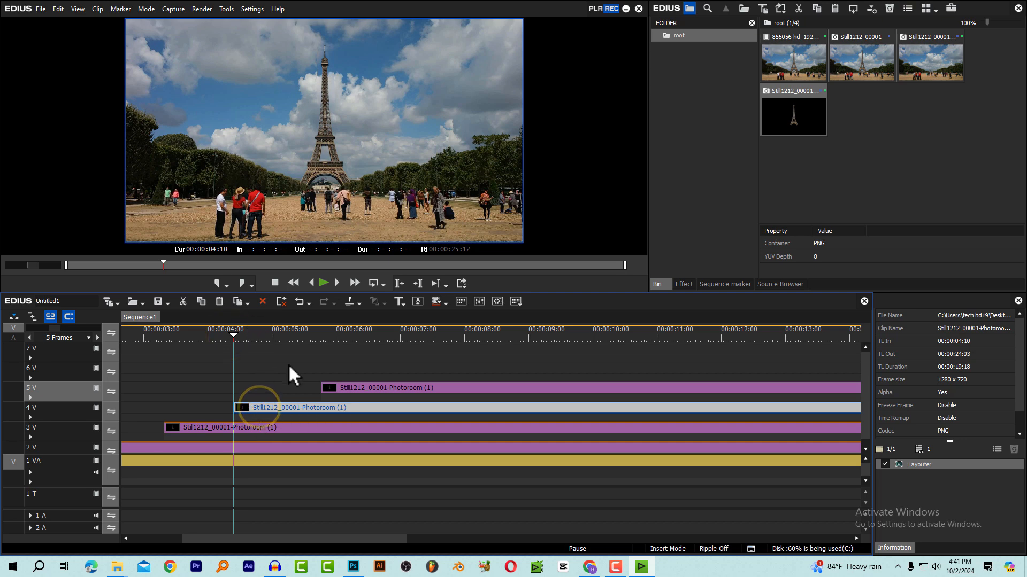
pyautogui.click(283, 405)
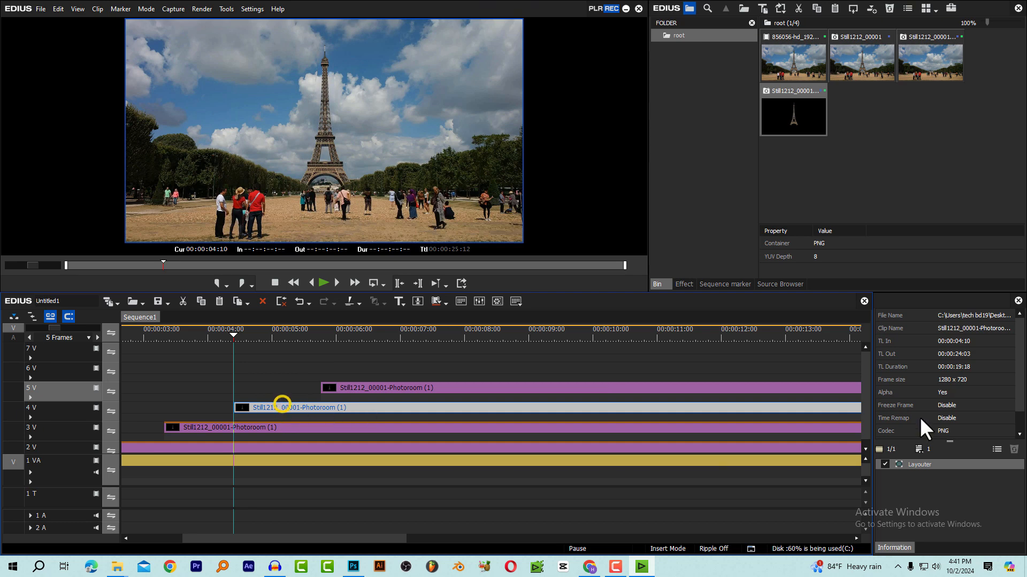
pyautogui.click(921, 464)
pyautogui.doubleClick(922, 464)
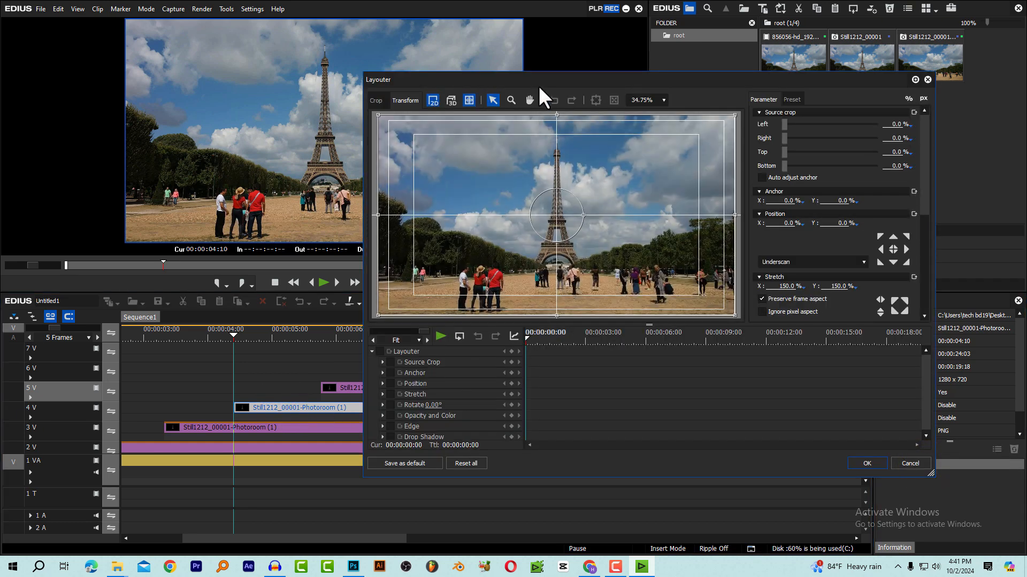
pyautogui.moveTo(531, 78); pyautogui.dragTo(468, 76)
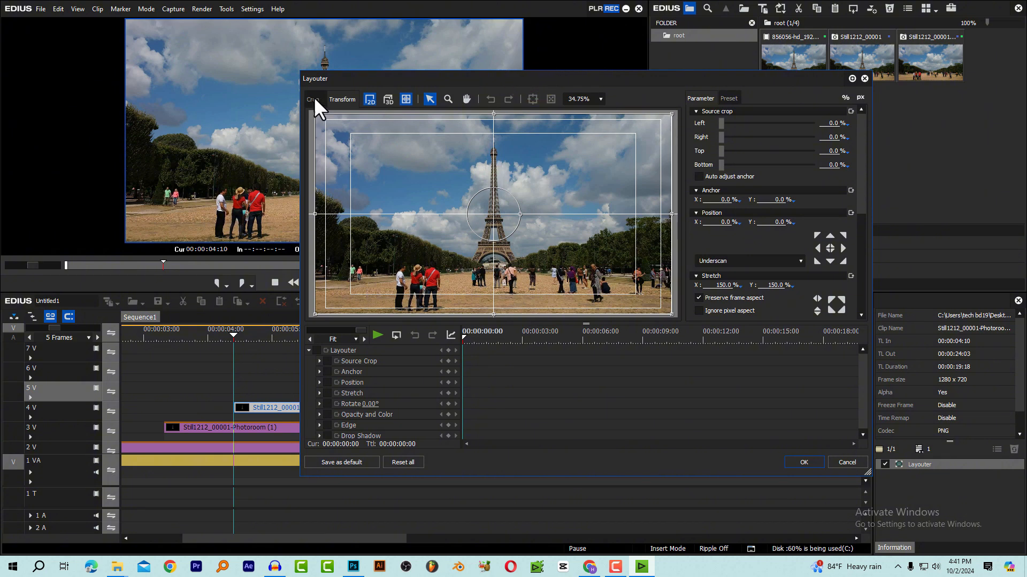
pyautogui.click(313, 98)
pyautogui.moveTo(671, 314); pyautogui.dragTo(606, 221)
pyautogui.moveTo(315, 114); pyautogui.dragTo(440, 188)
pyautogui.moveTo(606, 221); pyautogui.dragTo(579, 213)
pyautogui.click(600, 99)
pyautogui.click(584, 151)
pyautogui.moveTo(542, 168); pyautogui.dragTo(498, 225)
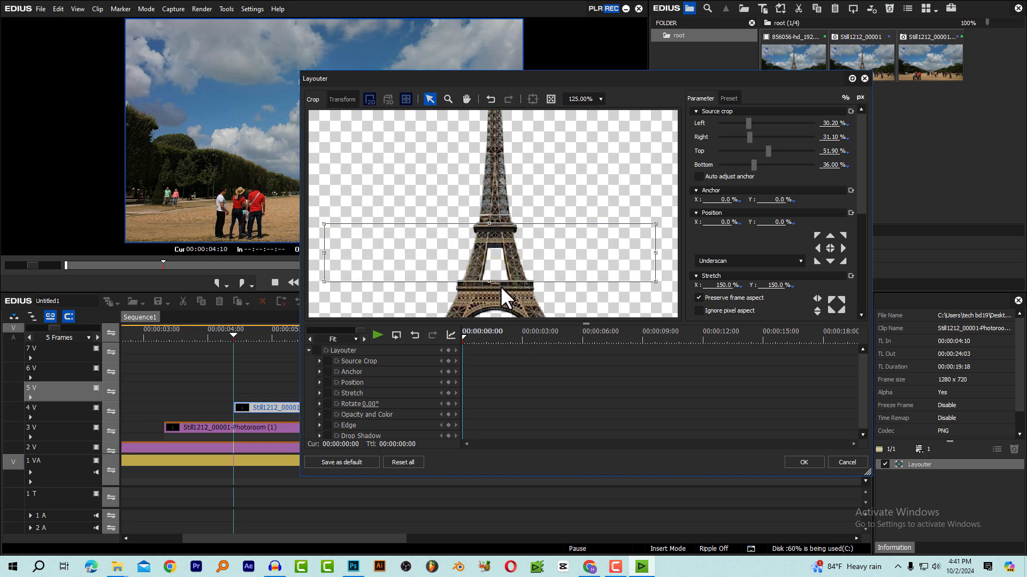
pyautogui.click(804, 461)
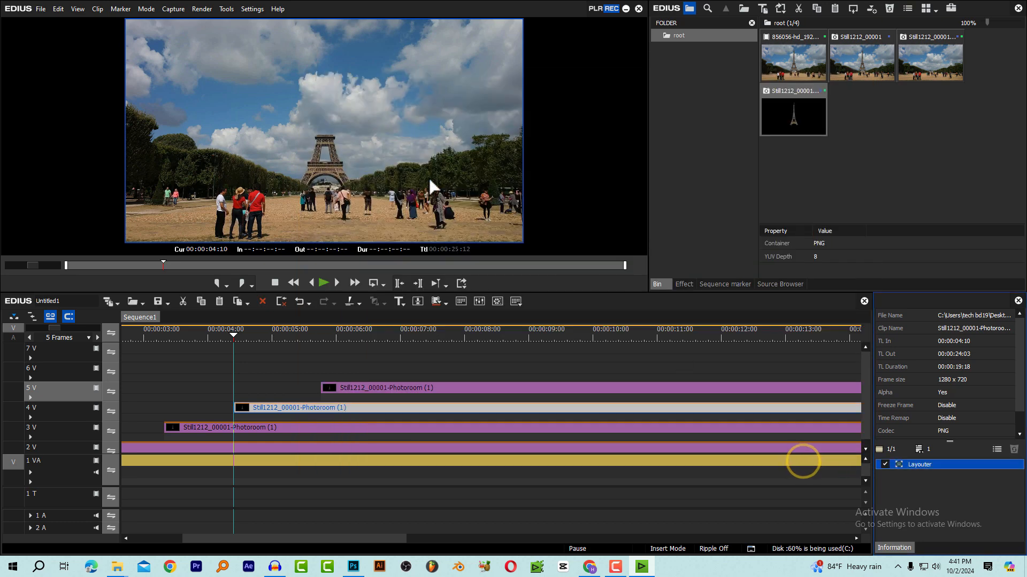
# Check the stacked base and middle tower sections in full screen at 00:00:04:18
pyautogui.click(252, 337)
pyautogui.doubleClick(333, 126)
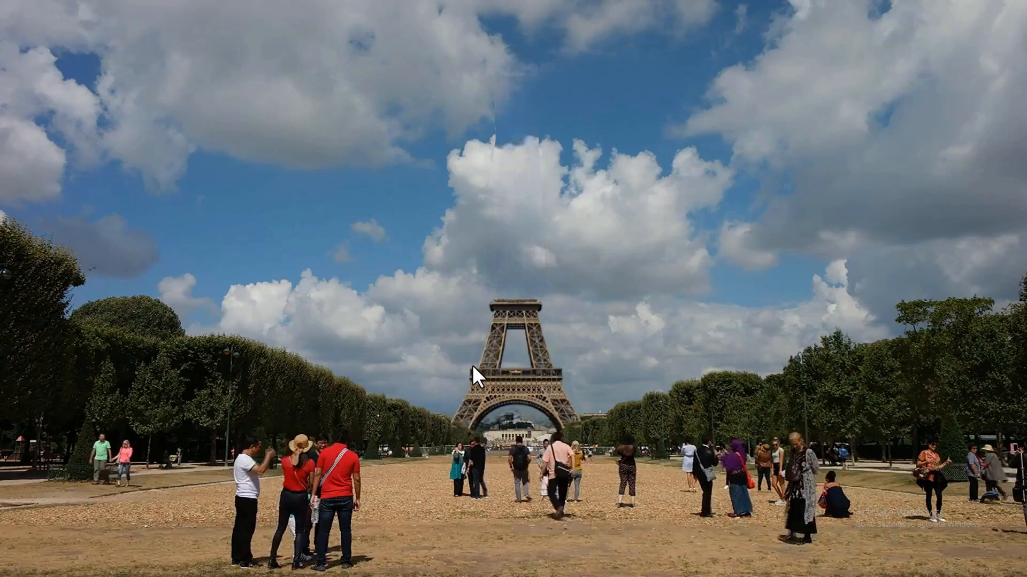
pyautogui.doubleClick(508, 359)
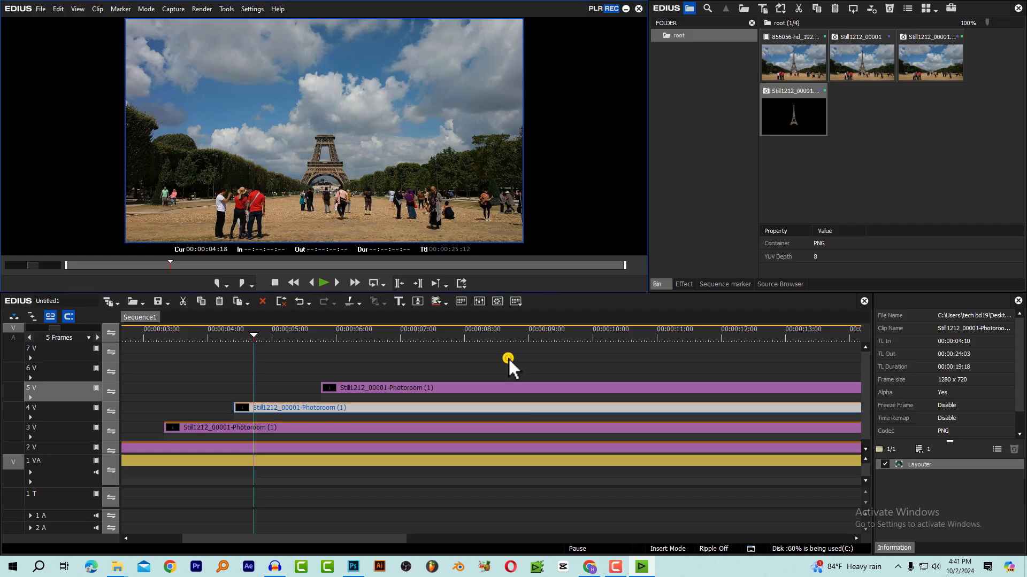
# Crop the 5 V cut-out around the tower's upper part in the Layouter, with 36.7% left and right, 14.3% top and 48.4% bottom
pyautogui.click(356, 334)
pyautogui.click(368, 389)
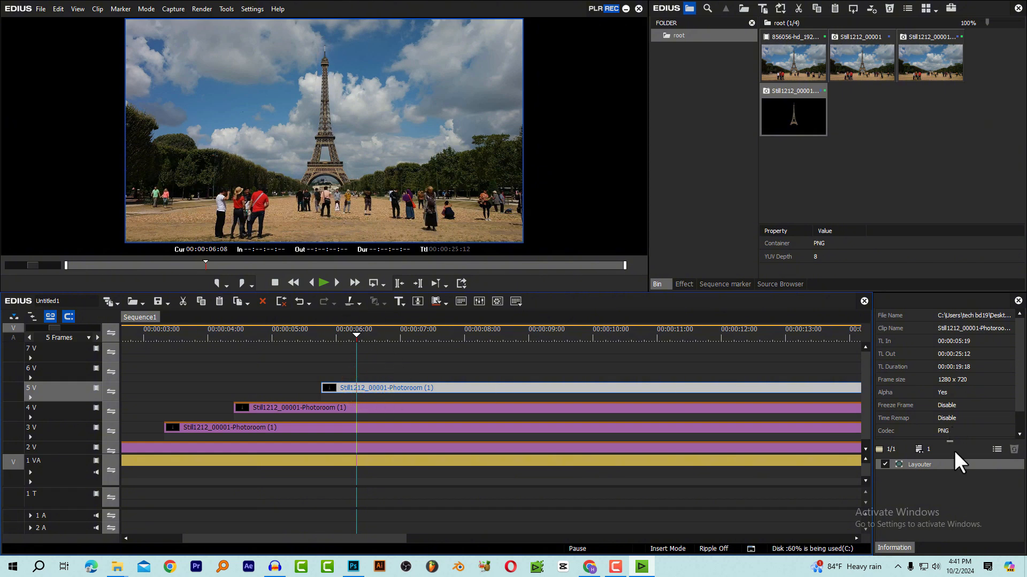
pyautogui.doubleClick(936, 463)
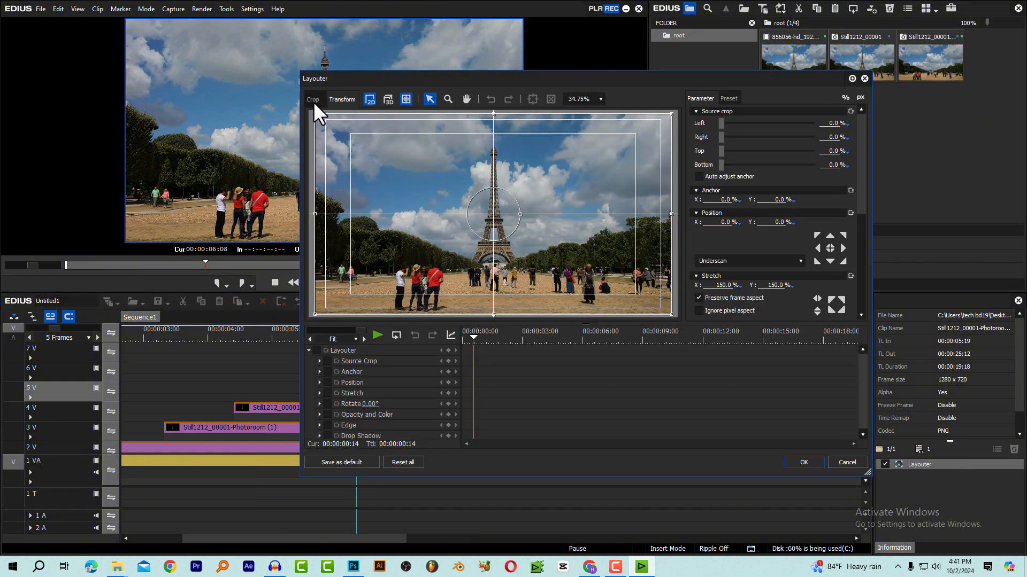
pyautogui.click(313, 102)
pyautogui.moveTo(670, 315); pyautogui.dragTo(579, 230)
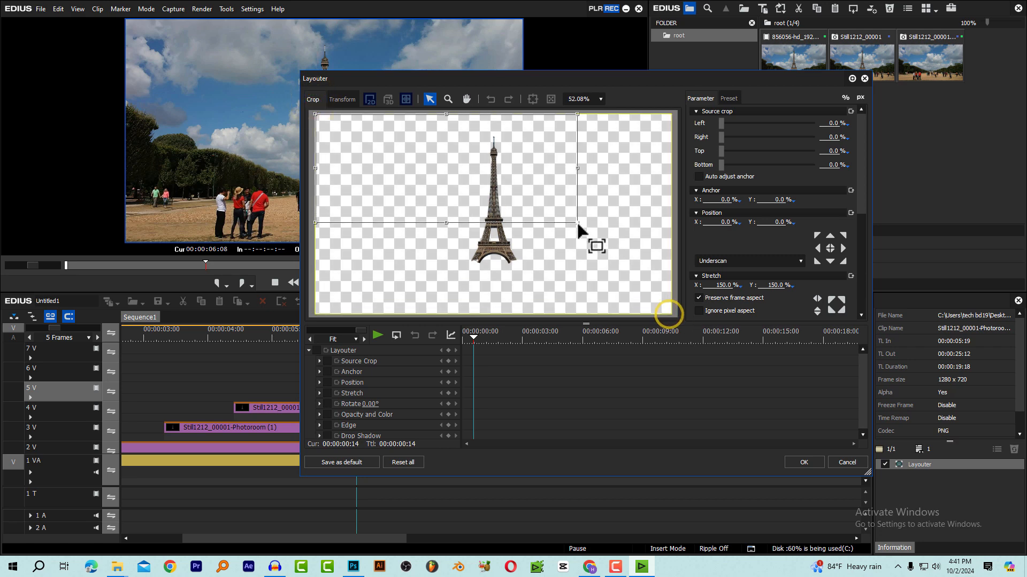
pyautogui.moveTo(315, 115); pyautogui.dragTo(446, 143)
# Refine the 5 V crop to include the spire and meet the middle section, with 7.9% top and 48.2% bottom
pyautogui.click(599, 99)
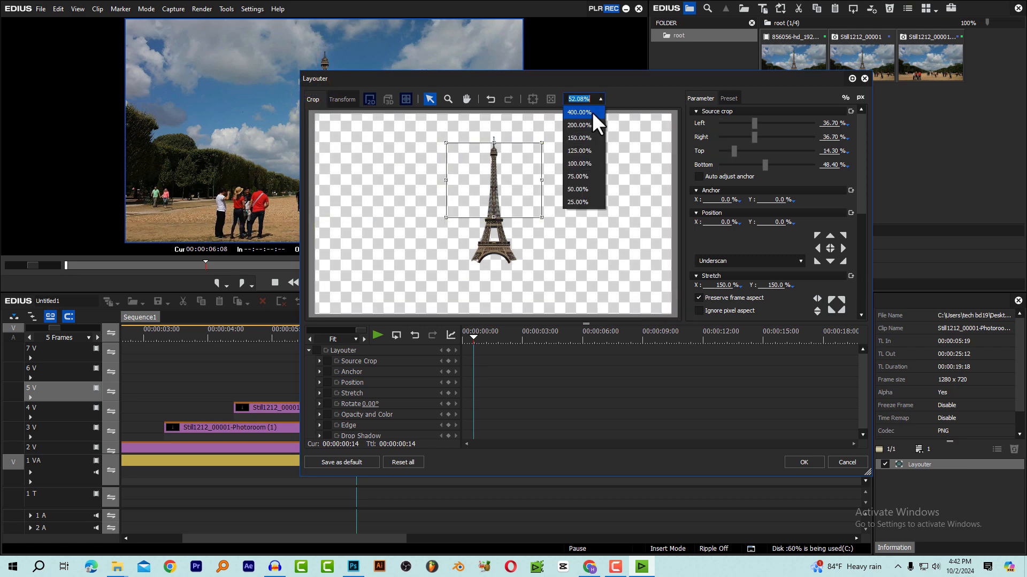
pyautogui.click(580, 163)
pyautogui.click(466, 99)
pyautogui.moveTo(520, 224); pyautogui.dragTo(501, 291)
pyautogui.moveTo(514, 323); pyautogui.dragTo(513, 371)
pyautogui.click(430, 99)
pyautogui.moveTo(473, 165); pyautogui.dragTo(474, 143)
pyautogui.moveTo(489, 309); pyautogui.dragTo(506, 312)
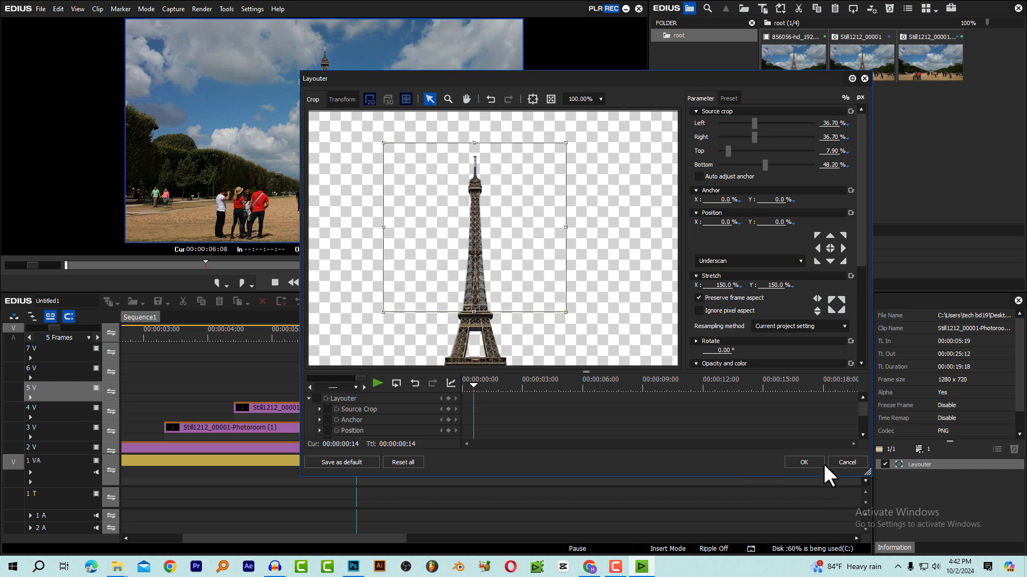
pyautogui.click(803, 463)
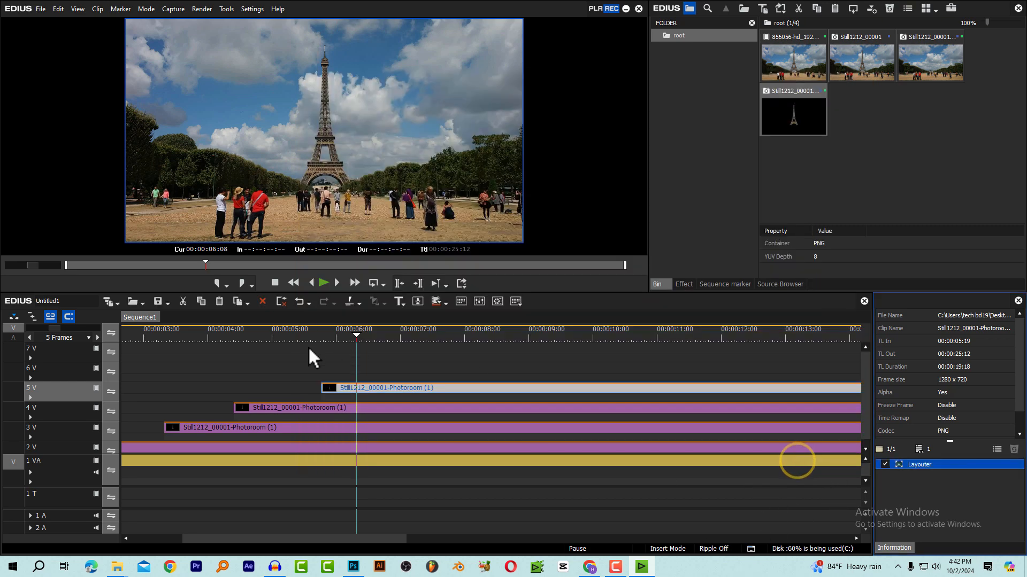
# Play the sequence from 00:00:02:13 to check how the three tower sections appear
pyautogui.moveTo(265, 332); pyautogui.dragTo(166, 354)
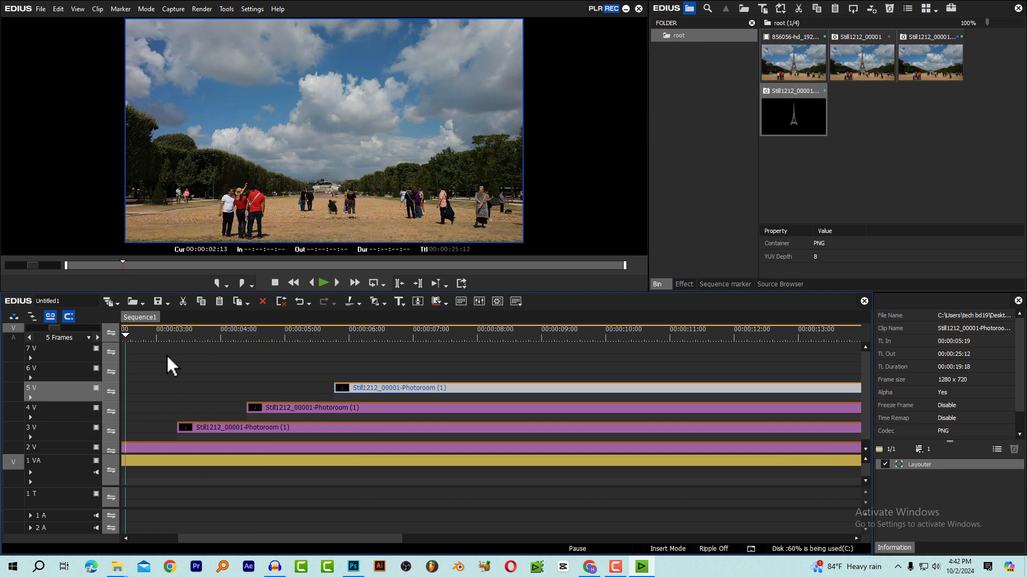
pyautogui.press('space')
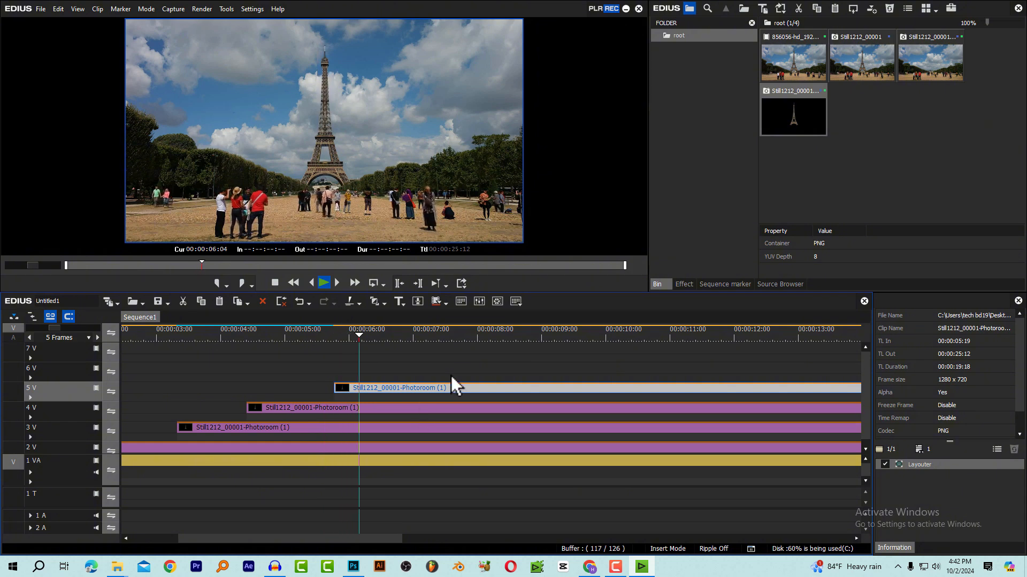
# Stop playback and scrub the sequence to review when each of the three tower sections appears
pyautogui.press('space')
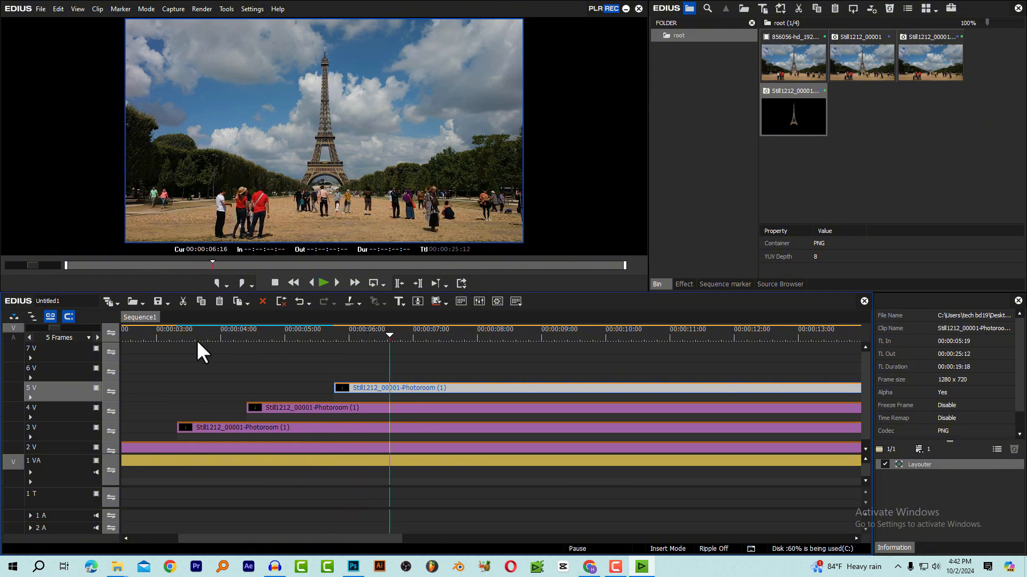
pyautogui.moveTo(179, 338); pyautogui.dragTo(370, 326)
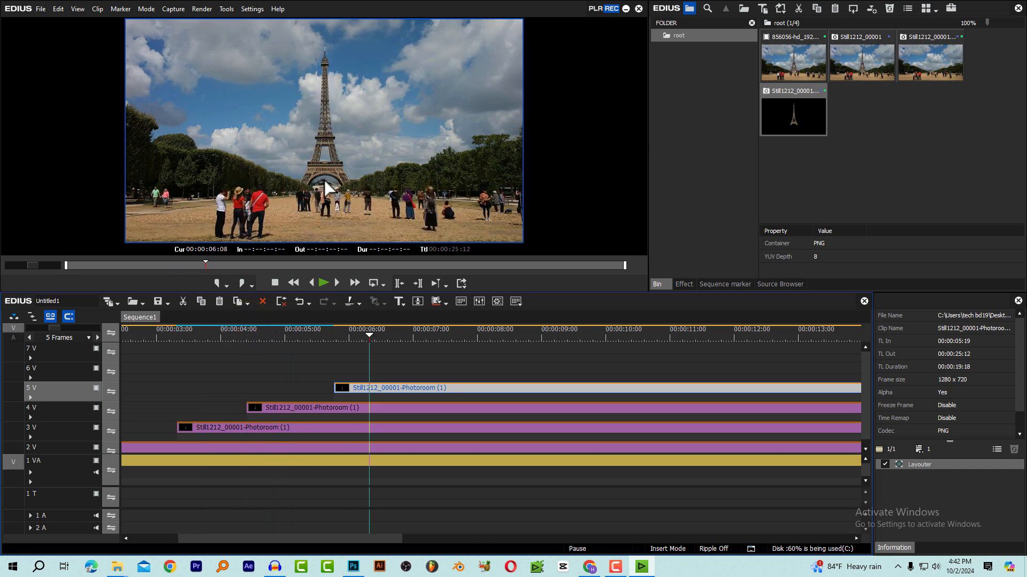
pyautogui.click(188, 336)
pyautogui.click(182, 337)
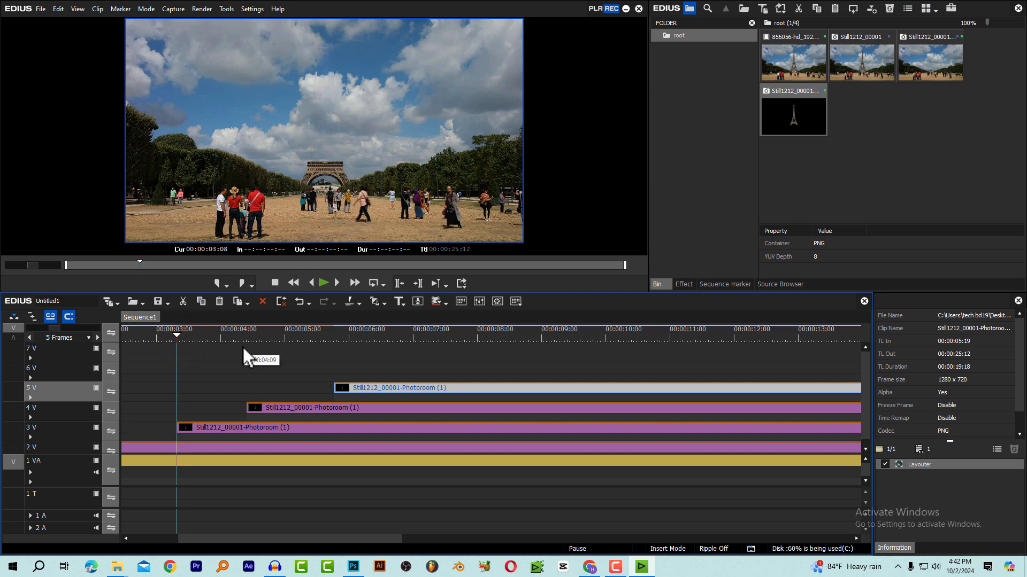
# Move the 4 V tower cut-out earlier so it starts at 00:00:03:16, eight frames after the 3 V cut-out
pyautogui.click(178, 340)
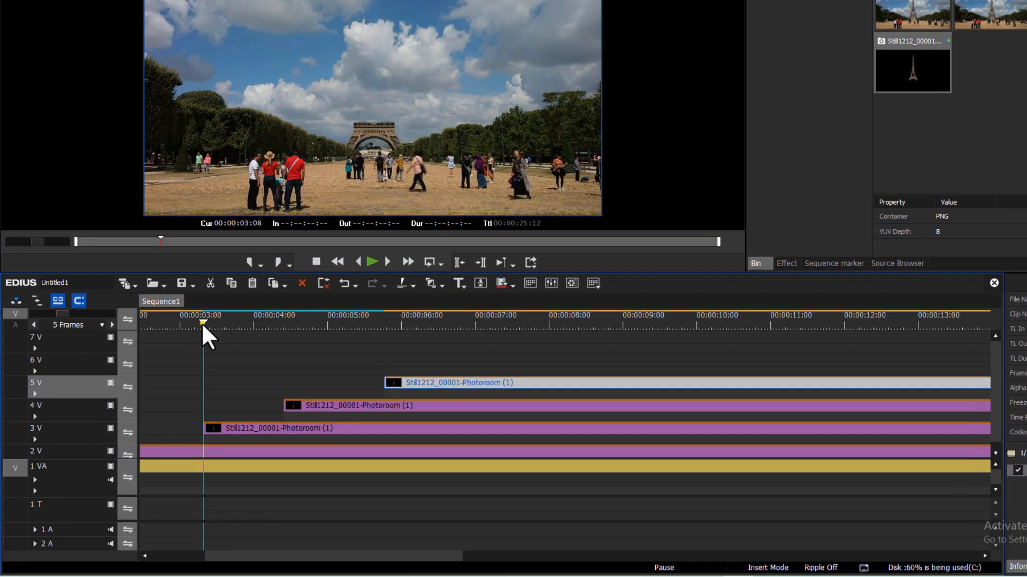
pyautogui.click(177, 342)
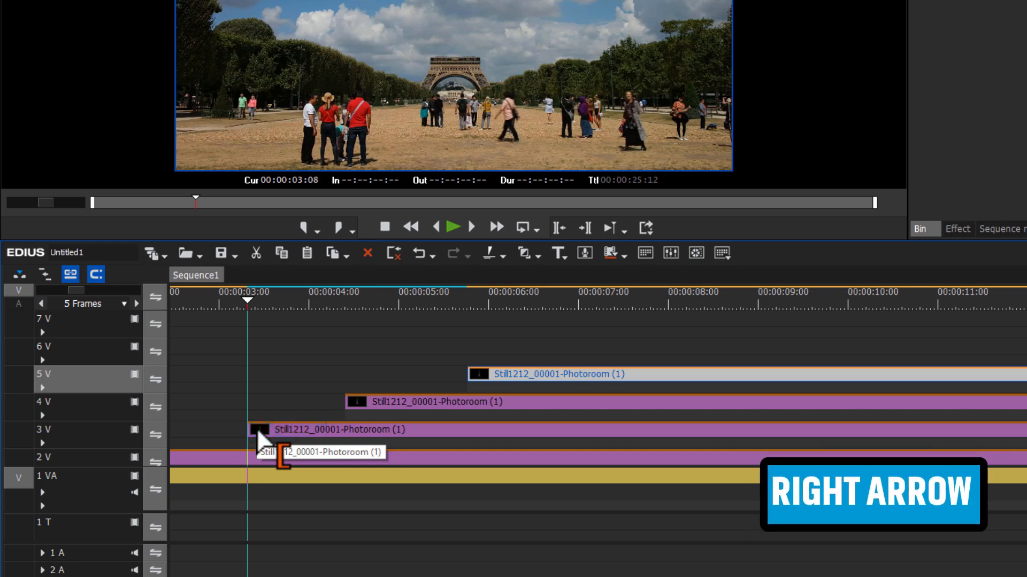
pyautogui.press('Right')
pyautogui.press('Right')
pyautogui.press('Right')
pyautogui.press('Right')
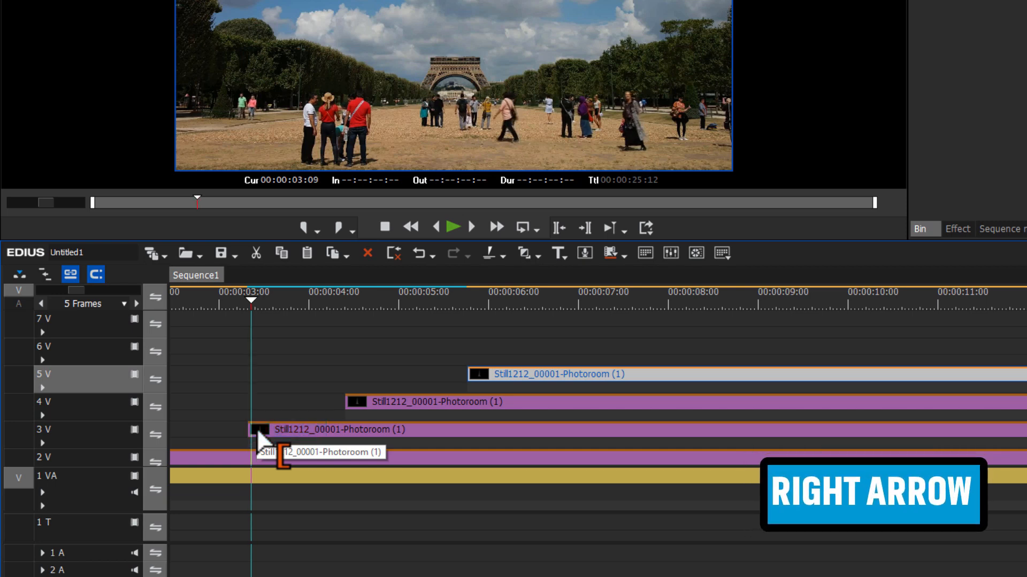
pyautogui.press('Right')
pyautogui.press('Right')
pyautogui.press('Right')
pyautogui.press('Right')
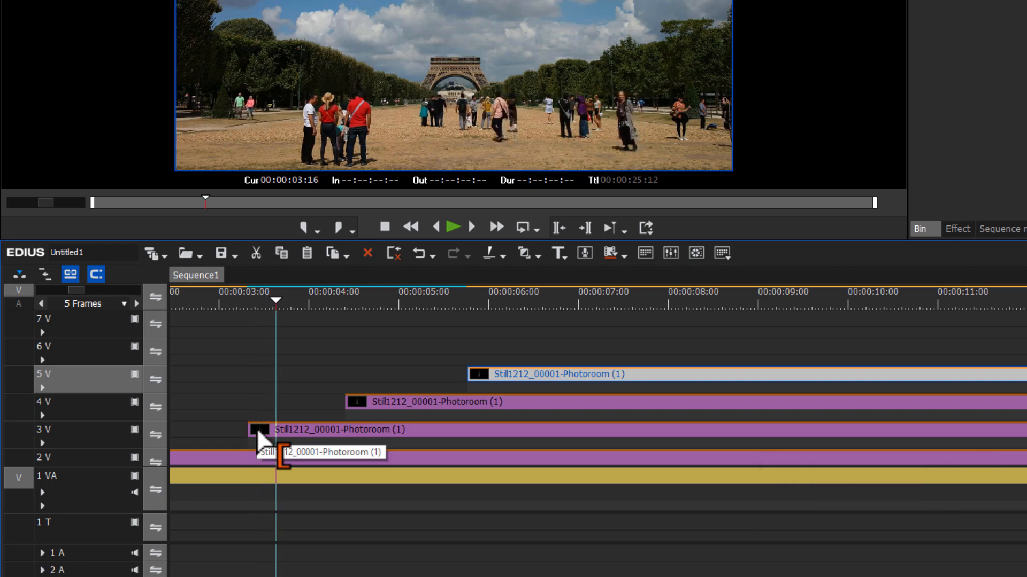
pyautogui.click(347, 434)
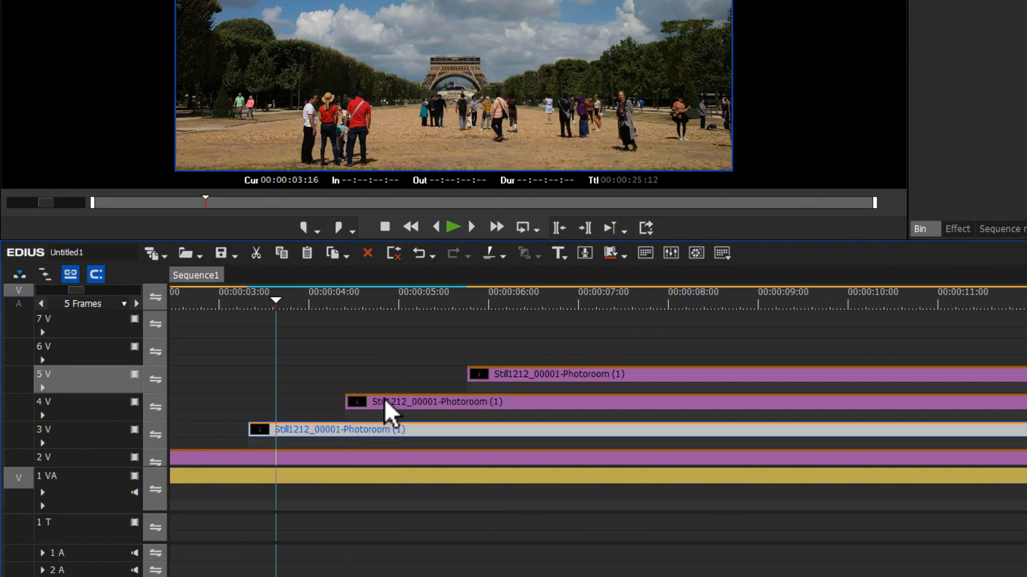
pyautogui.moveTo(392, 400); pyautogui.dragTo(324, 404)
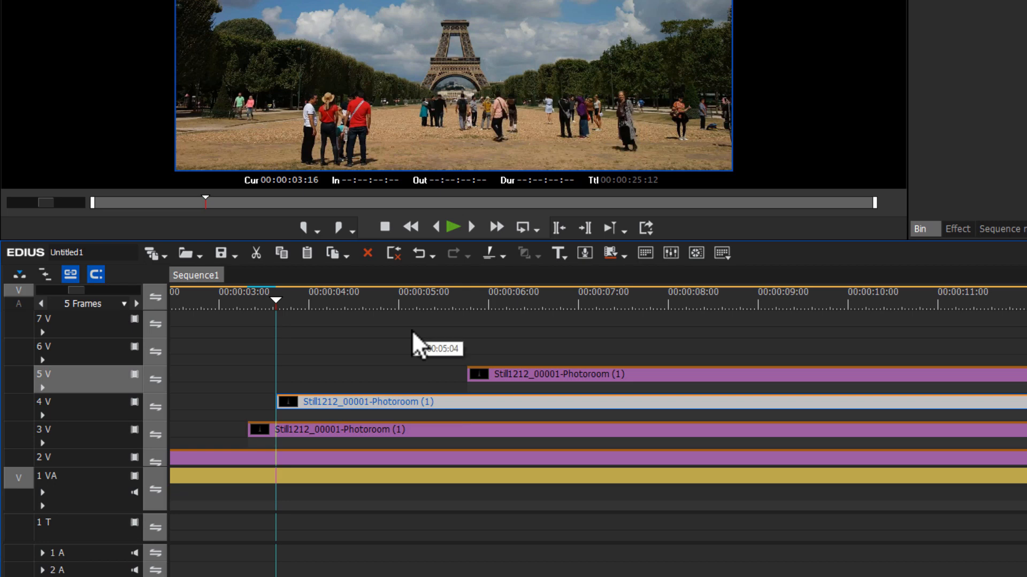
# Move the 5 V tower cut-out earlier so it starts at 00:00:03:24, eight frames after the 4 V cut-out
pyautogui.press('Right')
pyautogui.press('Right')
pyautogui.press('Right')
pyautogui.press('Right')
pyautogui.press('Right')
pyautogui.press('Right')
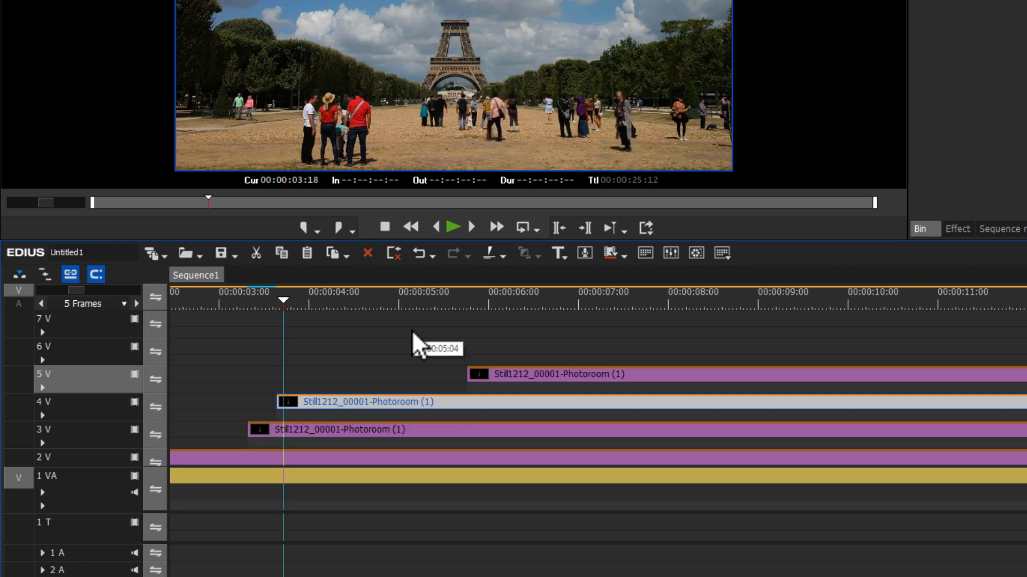
pyautogui.press('Right')
pyautogui.press('Right')
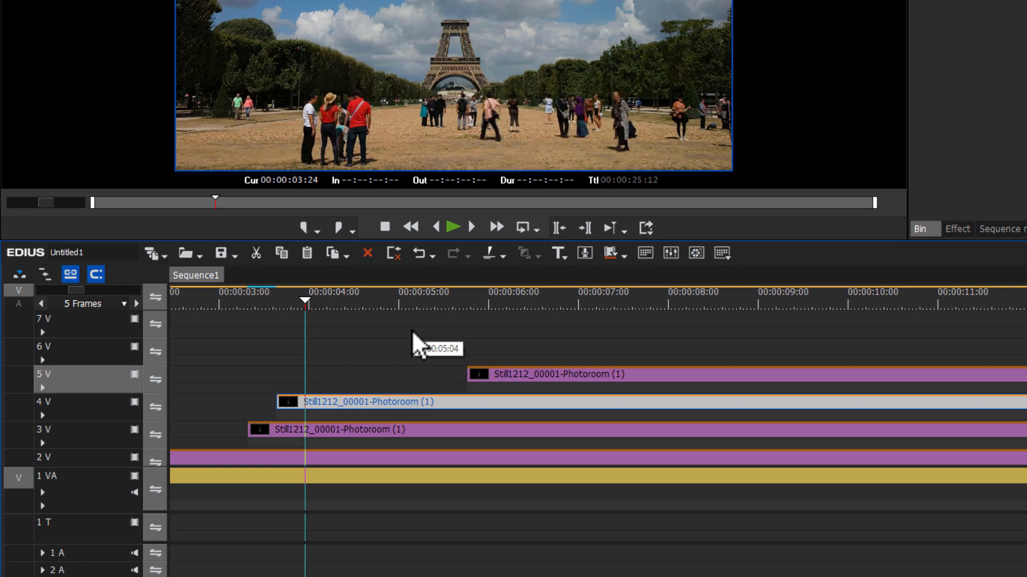
pyautogui.moveTo(511, 373); pyautogui.dragTo(352, 373)
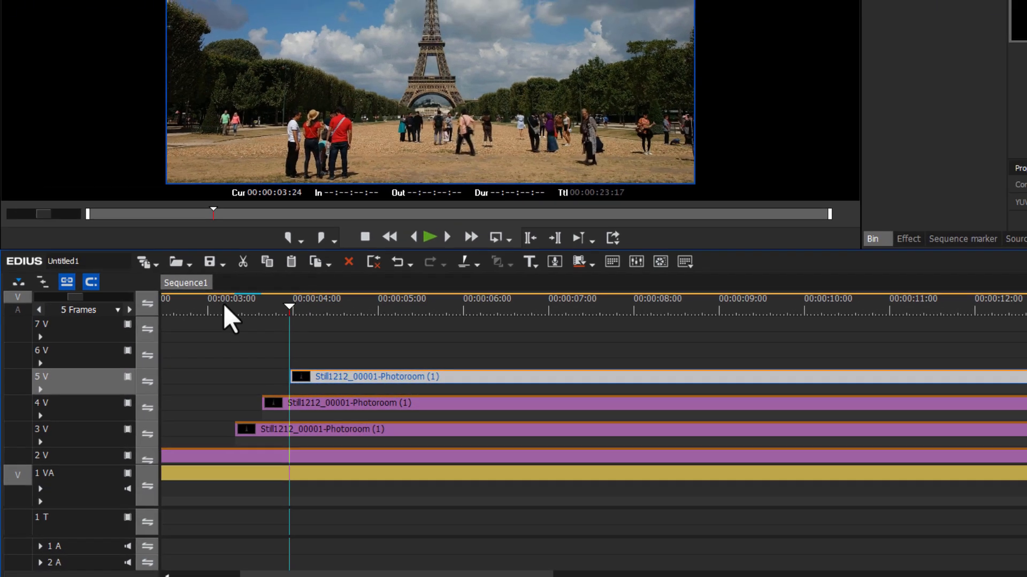
# Open the 3 V cut-out's Layouter at 00:00:03:08 in Transform mode and frame the tower base at 125% zoom
pyautogui.click(240, 300)
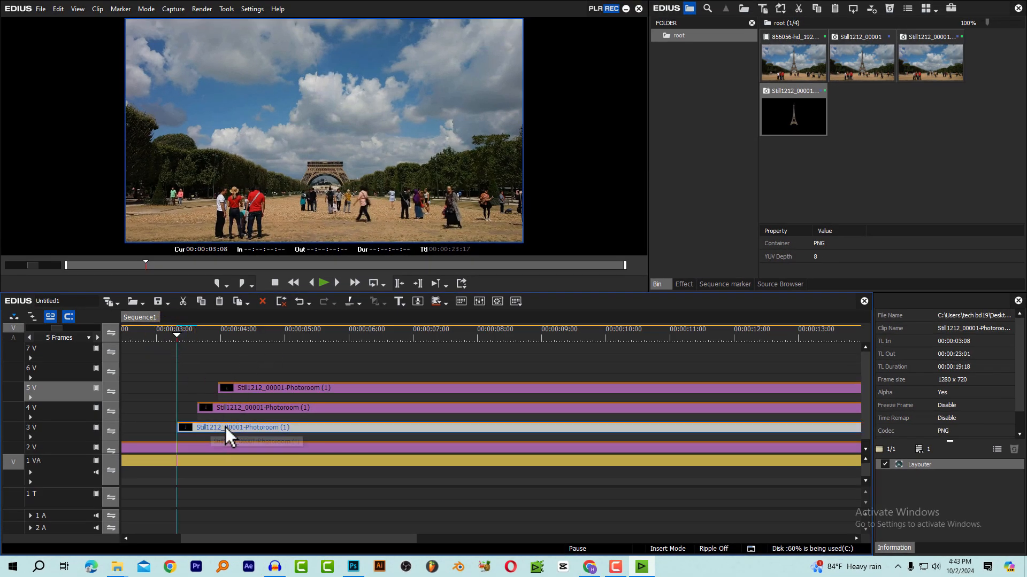
pyautogui.click(225, 430)
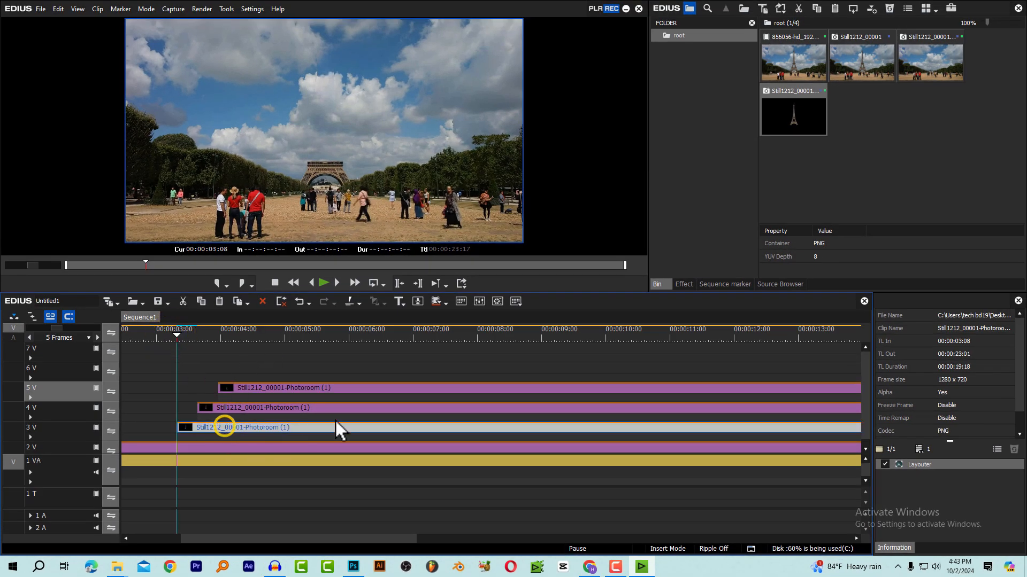
pyautogui.doubleClick(923, 464)
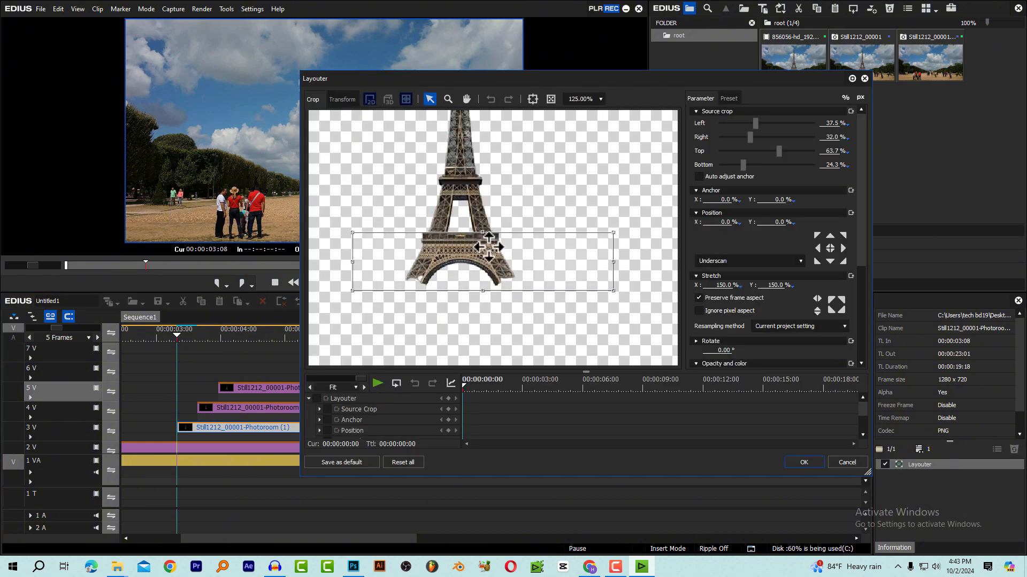
pyautogui.click(343, 99)
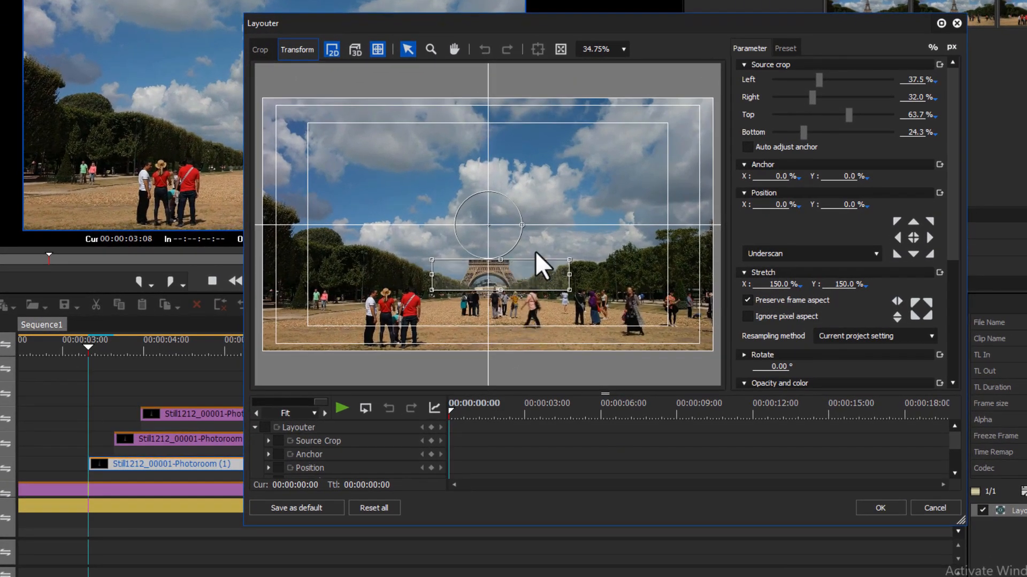
pyautogui.click(627, 52)
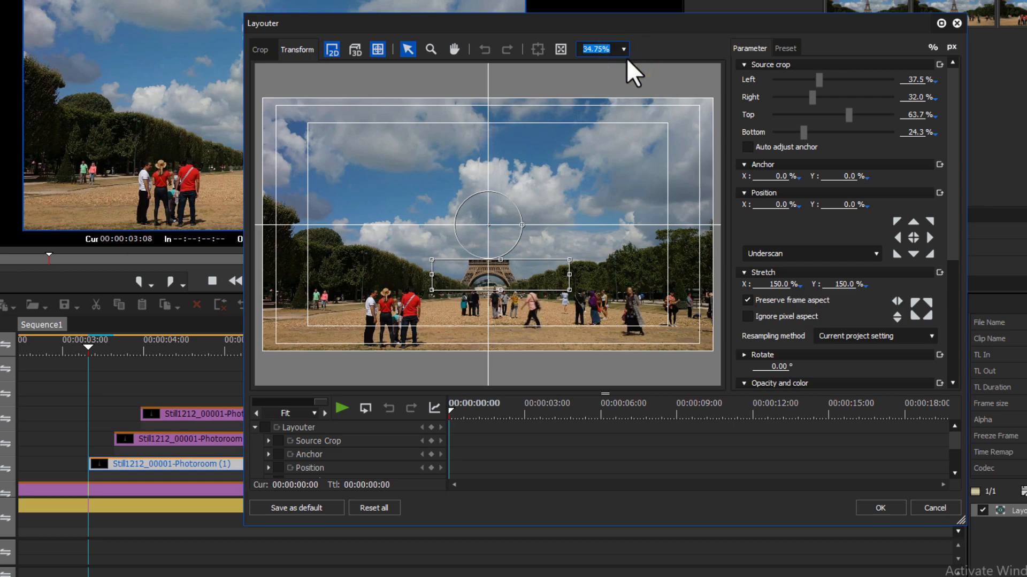
pyautogui.click(626, 54)
pyautogui.click(599, 115)
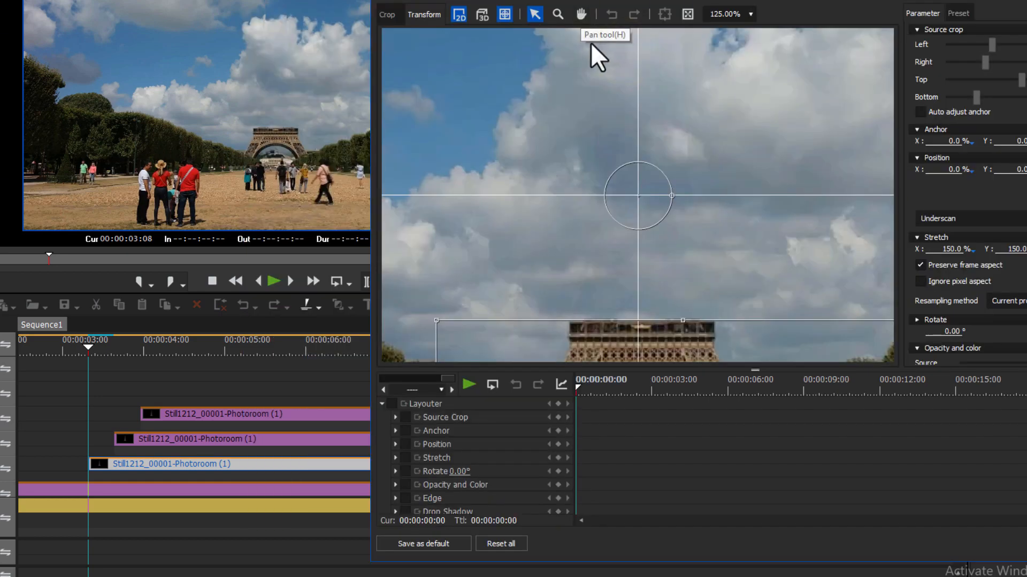
pyautogui.click(581, 14)
pyautogui.moveTo(614, 241); pyautogui.dragTo(605, 159)
pyautogui.moveTo(598, 207); pyautogui.dragTo(589, 139)
pyautogui.click(535, 15)
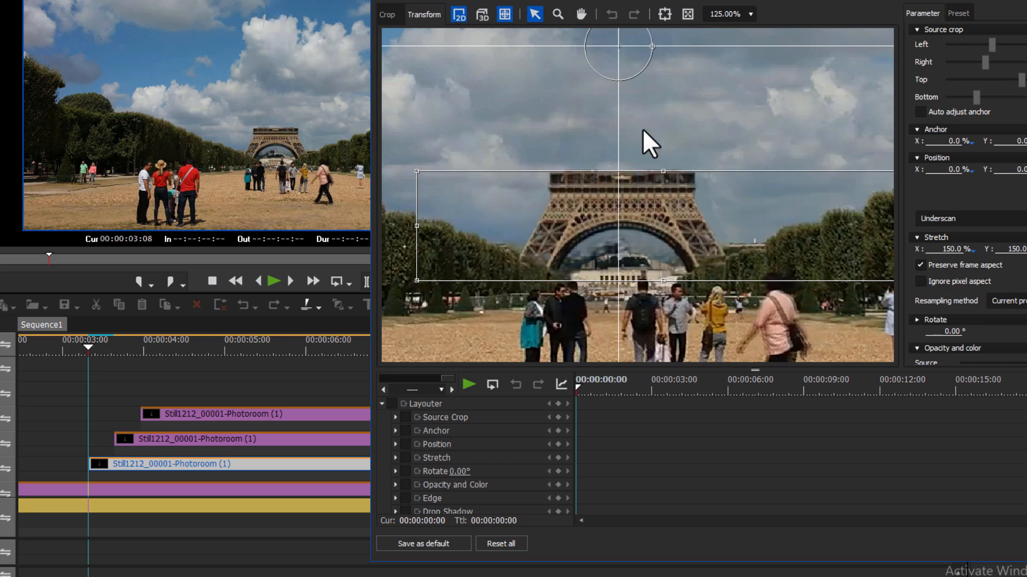
pyautogui.press('space')
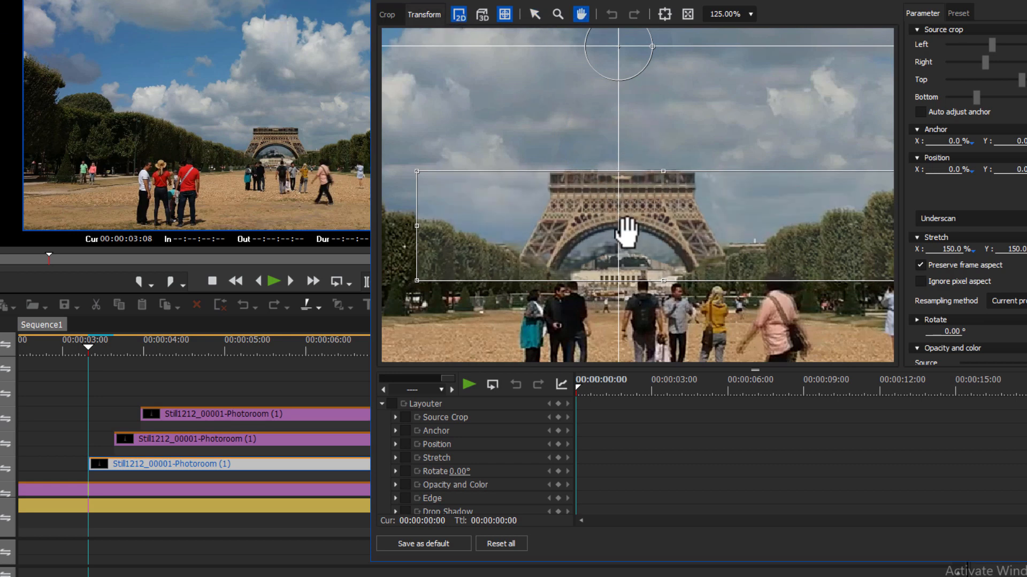
pyautogui.moveTo(629, 239); pyautogui.dragTo(615, 194)
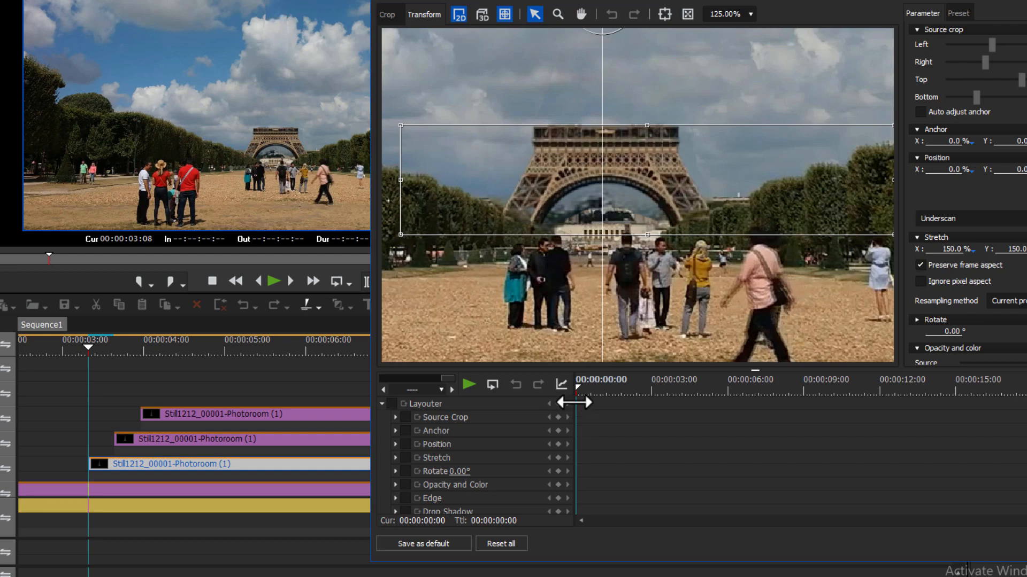
# Enable animation for all Layouter parameters of the tower base and add keyframes at 00:00:00:00
pyautogui.moveTo(603, 388); pyautogui.dragTo(555, 390)
pyautogui.click(580, 387)
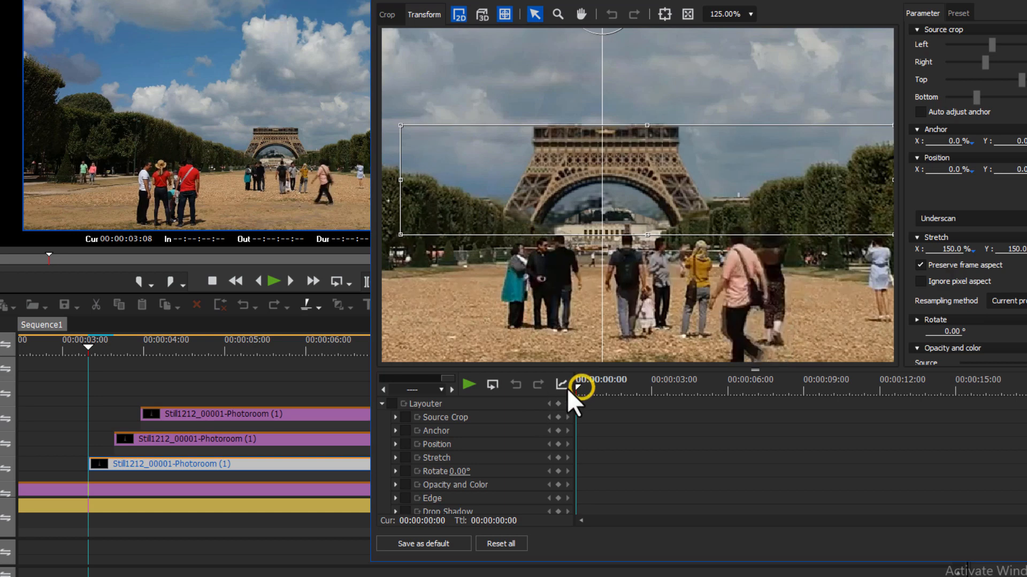
pyautogui.click(391, 403)
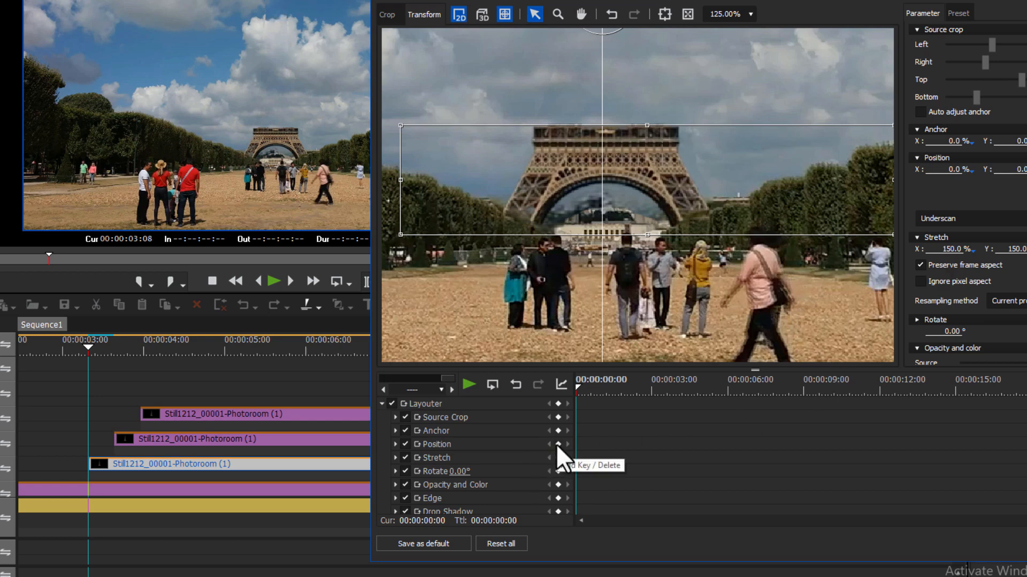
pyautogui.click(558, 404)
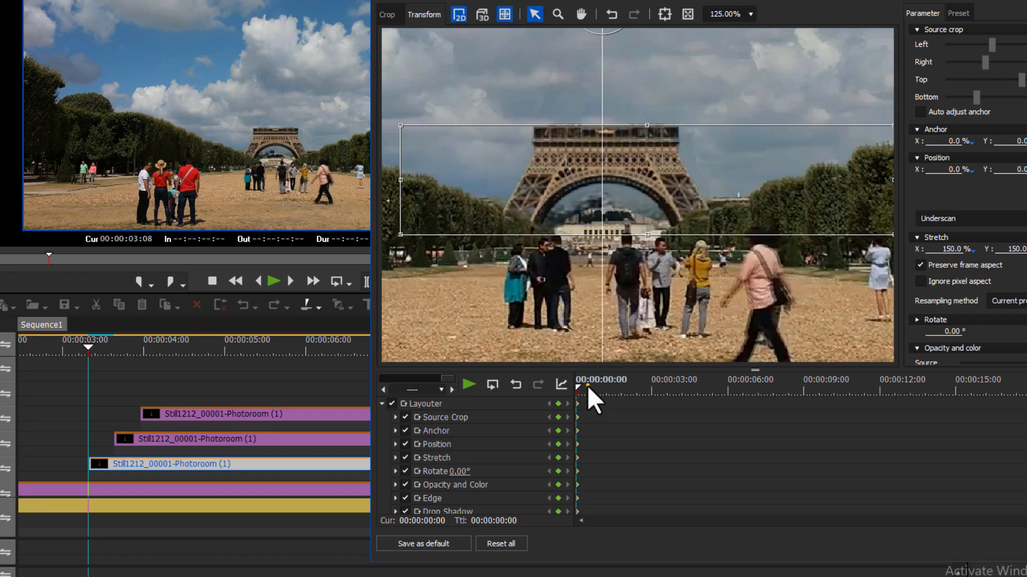
# Add a second set of Layouter keyframes for the tower base at 00:00:00:08
pyautogui.click(587, 385)
pyautogui.press('Right')
pyautogui.press('Right')
pyautogui.press('Right')
pyautogui.press('Right')
pyautogui.press('Right')
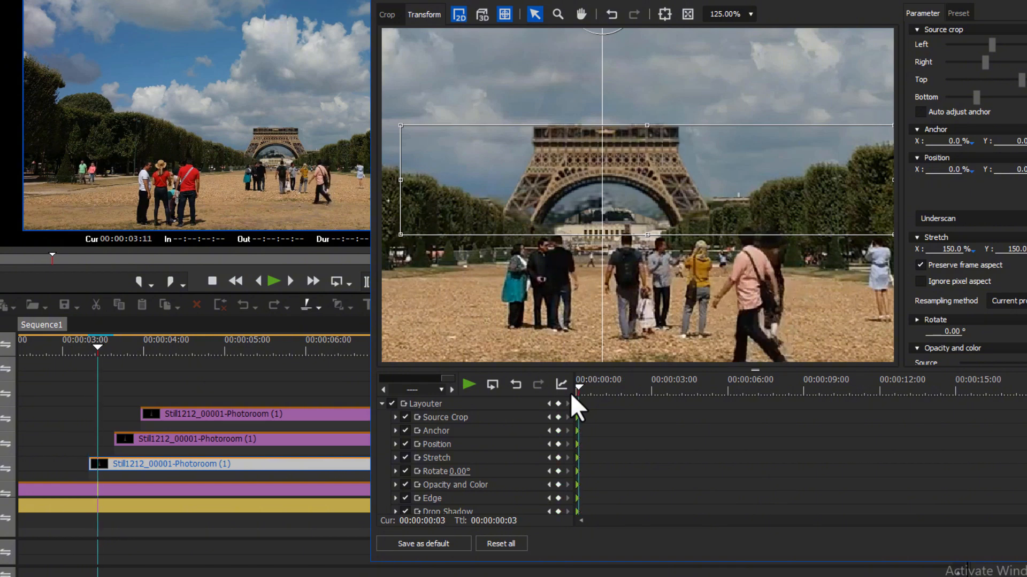
pyautogui.press('Right')
pyautogui.press('Right')
pyautogui.press('Right')
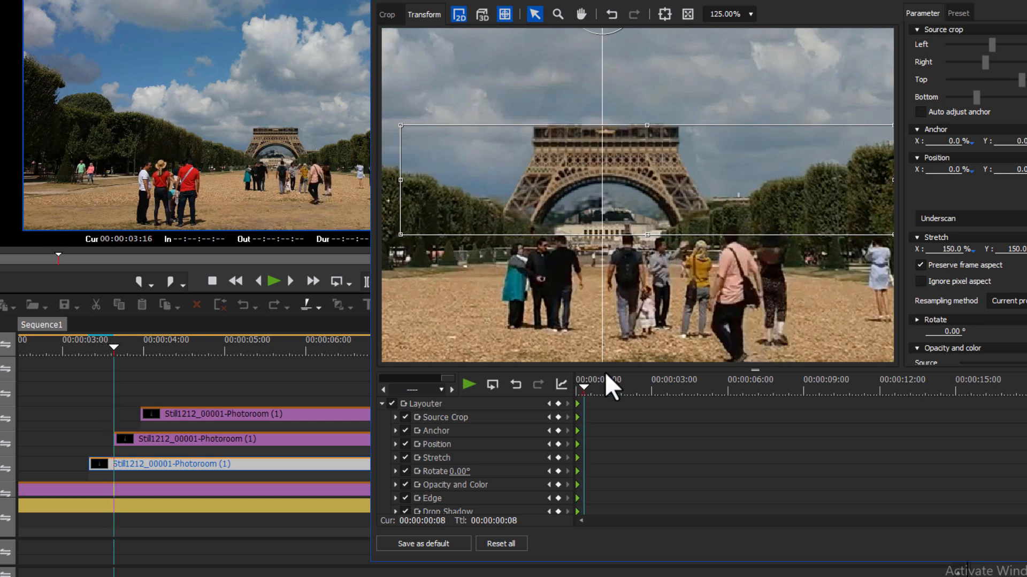
pyautogui.click(558, 404)
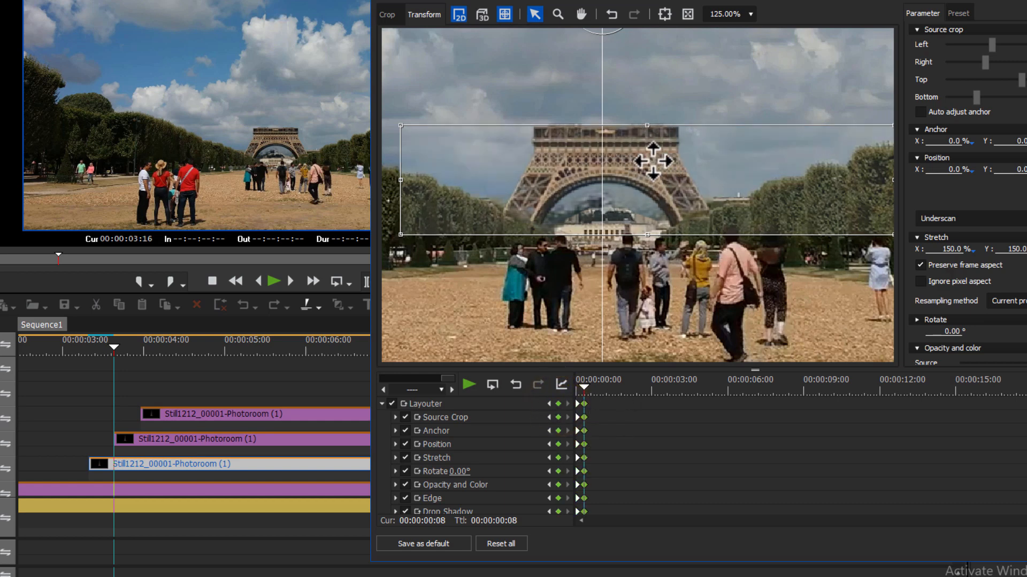
# Lower the tower base to a Y position of about 11.4% at the 00:00:00:00 keyframe, then preview and apply the rising animation
pyautogui.moveTo(594, 389); pyautogui.dragTo(575, 400)
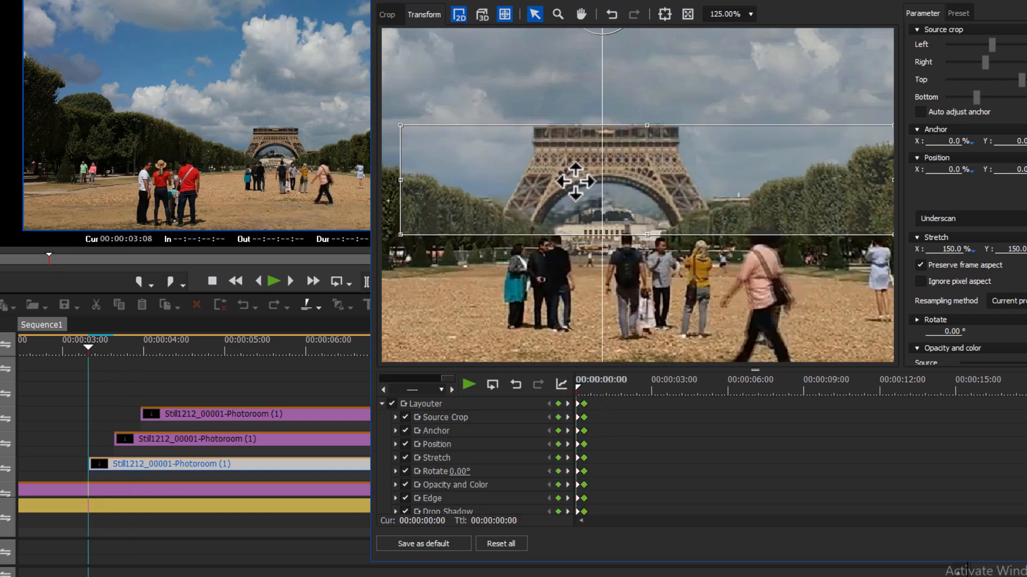
pyautogui.moveTo(627, 179); pyautogui.dragTo(629, 257)
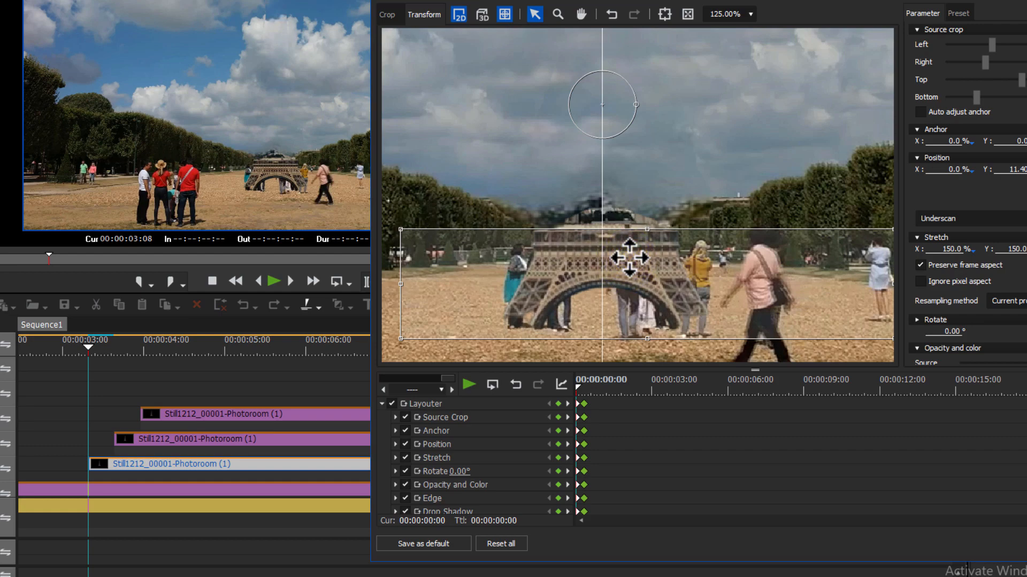
pyautogui.click(588, 387)
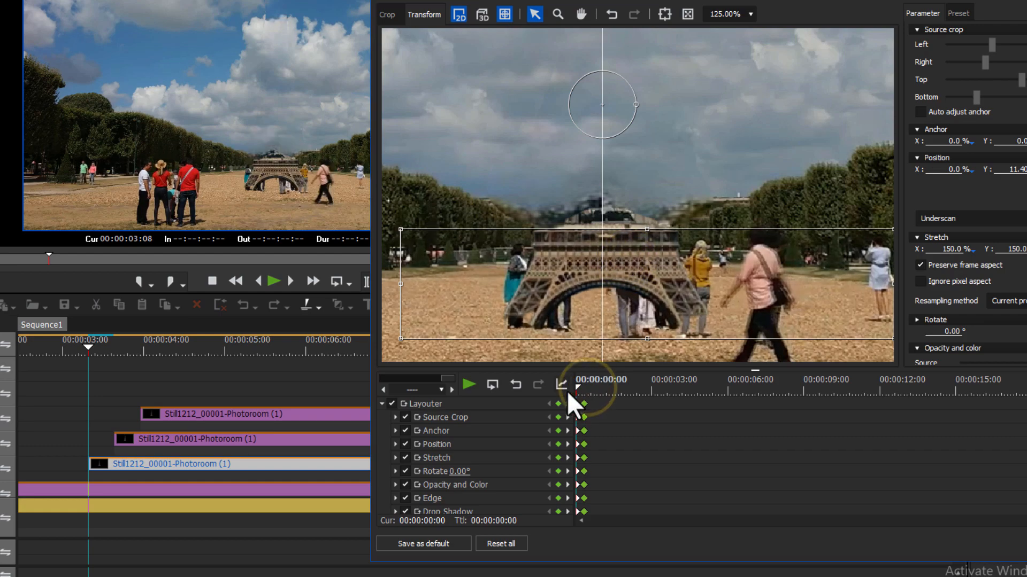
pyautogui.press('space')
pyautogui.moveTo(599, 383); pyautogui.dragTo(570, 384)
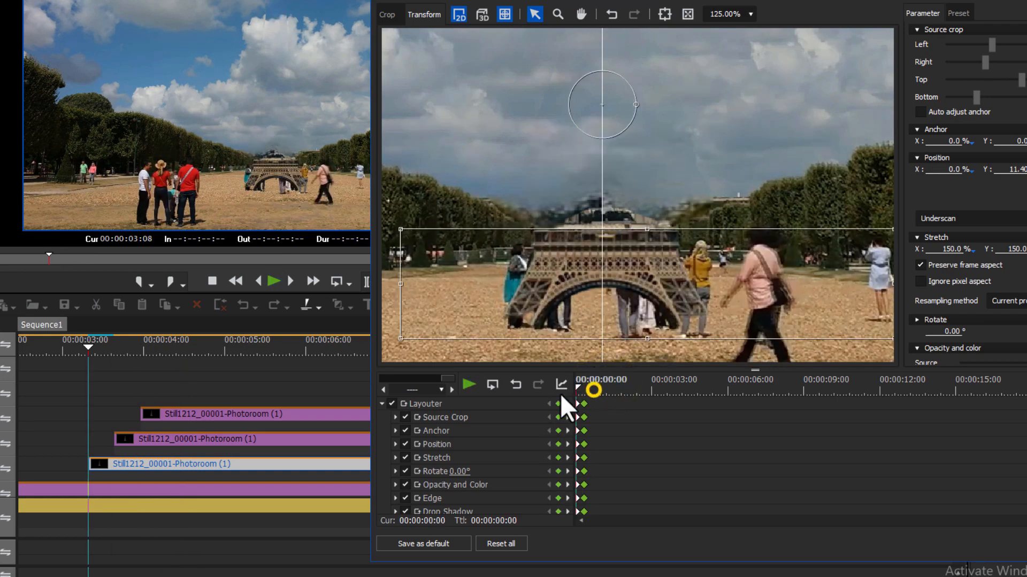
pyautogui.press('space')
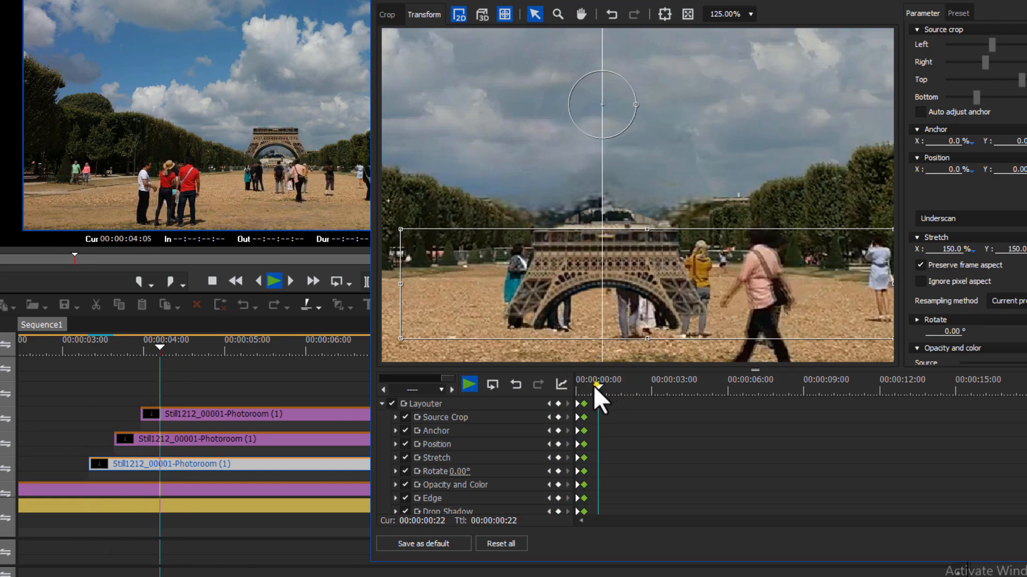
pyautogui.moveTo(595, 386); pyautogui.dragTo(524, 367)
pyautogui.click(585, 390)
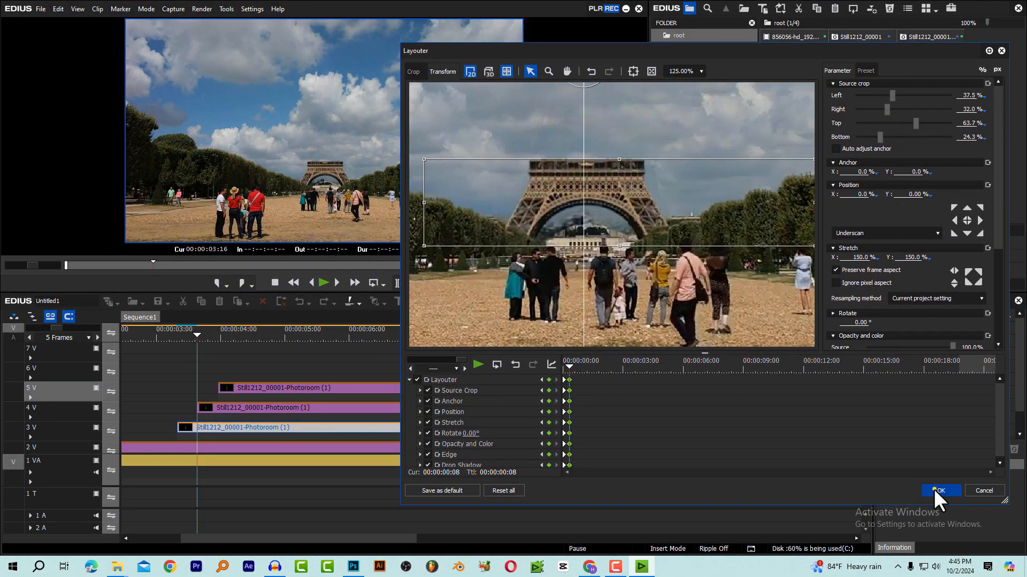
pyautogui.click(936, 490)
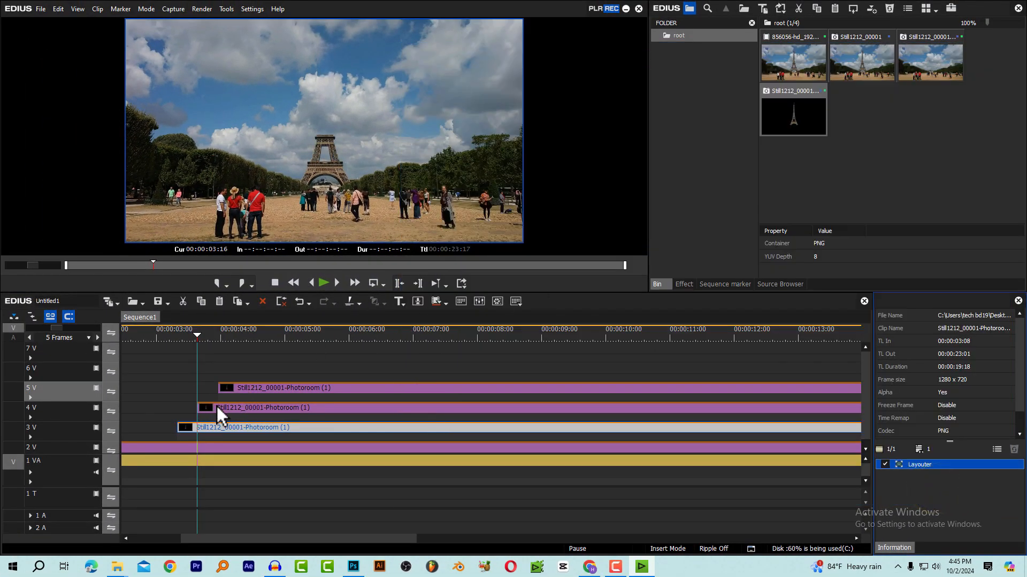
# Open the 4 V cut-out's Layouter at 00:00:03:16 and frame the tower's middle section at 125% zoom
pyautogui.click(235, 409)
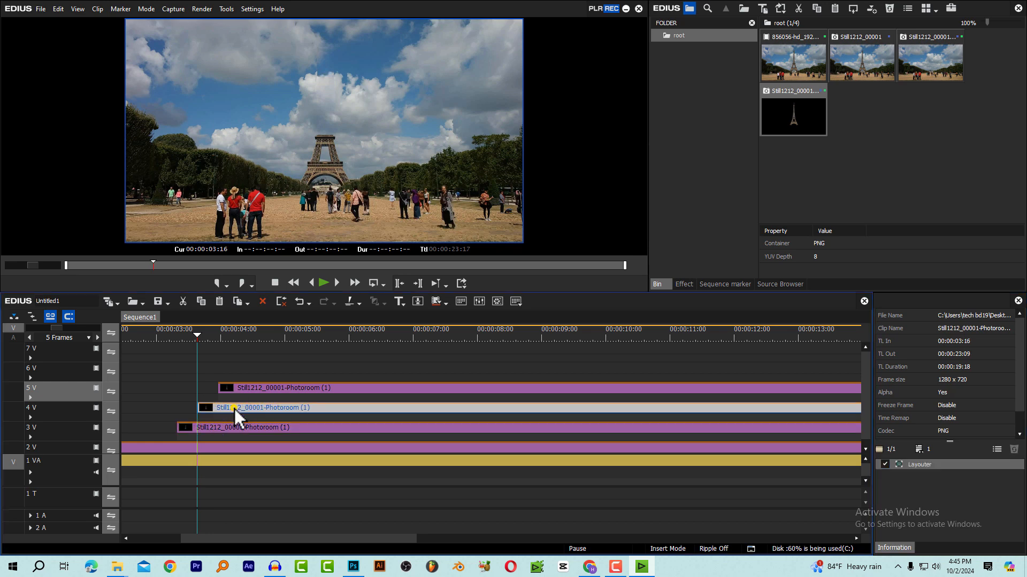
pyautogui.moveTo(202, 336)
pyautogui.mouseDown()
pyautogui.moveTo(230, 342)
pyautogui.moveTo(208, 351)
pyautogui.mouseUp()
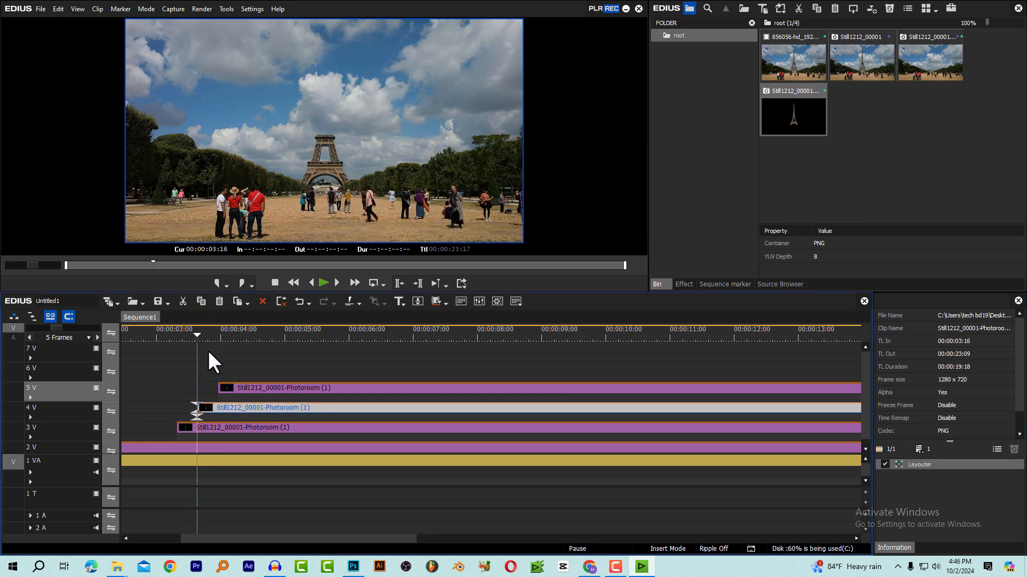
pyautogui.click(228, 409)
pyautogui.doubleClick(935, 464)
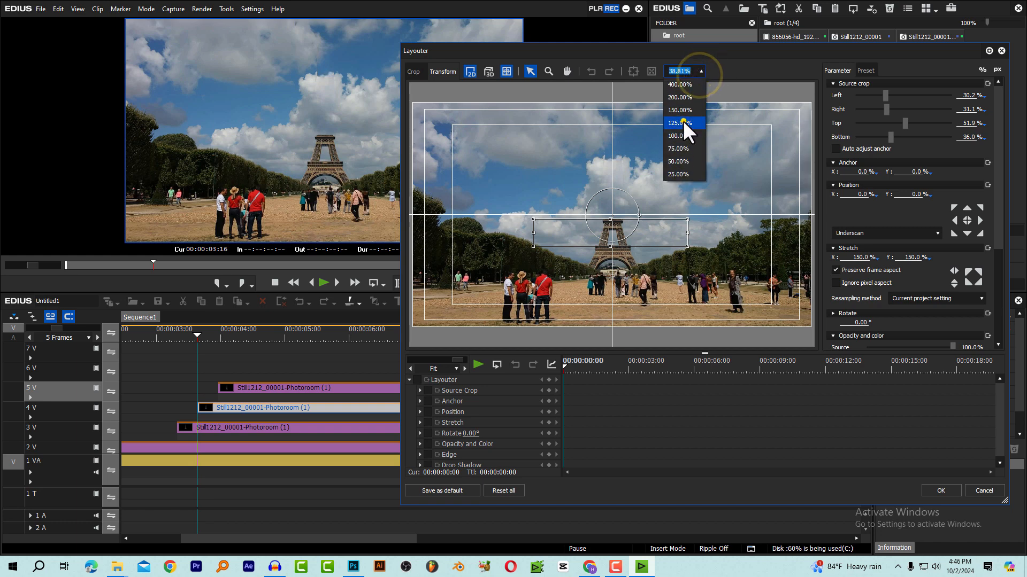
pyautogui.click(682, 120)
pyautogui.click(567, 71)
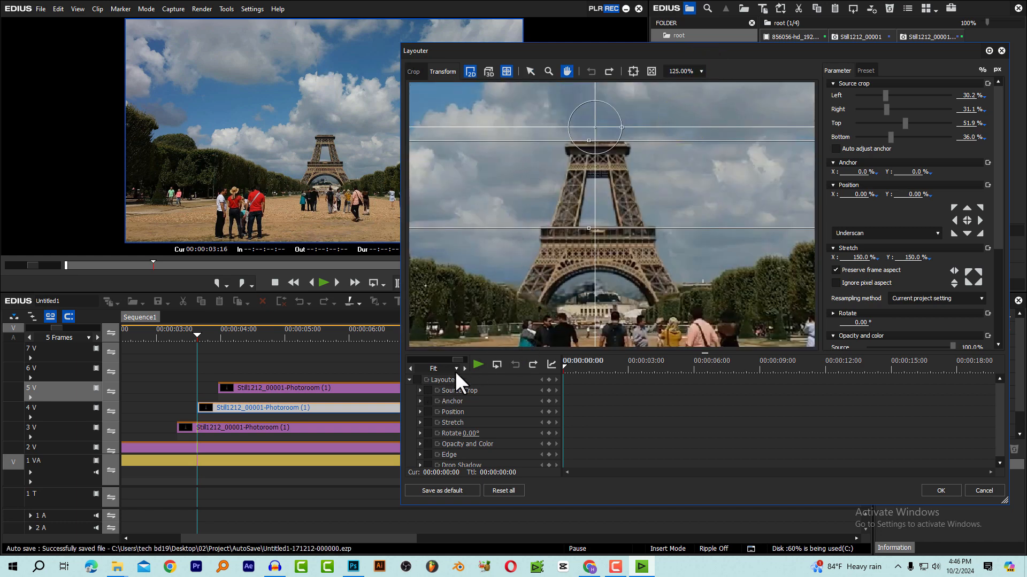
# Enable animation for all Layouter parameters of the tower's middle section and add keyframes at 00:00:00:00
pyautogui.click(573, 368)
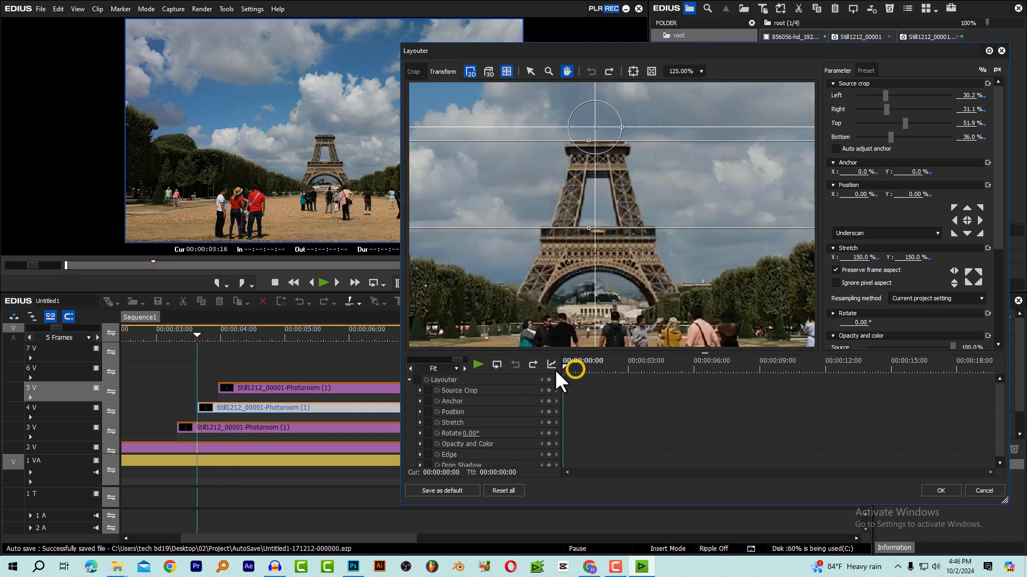
pyautogui.click(417, 380)
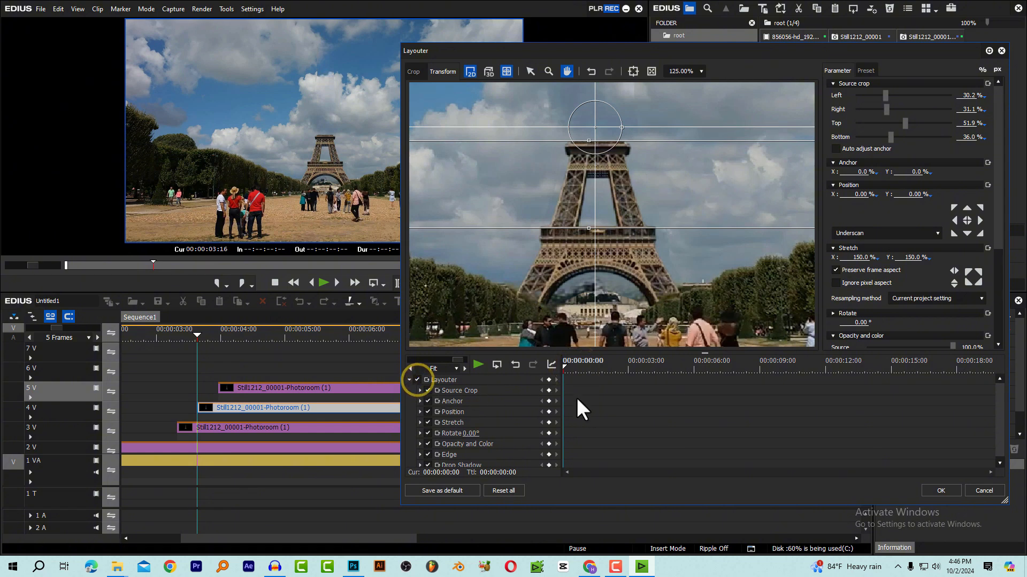
pyautogui.click(567, 372)
# Add a second set of Layouter keyframes for the tower's middle section at 00:00:00:08
pyautogui.press('Right')
pyautogui.press('Right')
pyautogui.press('Right')
pyautogui.press('Right')
pyautogui.press('Right')
pyautogui.press('Right')
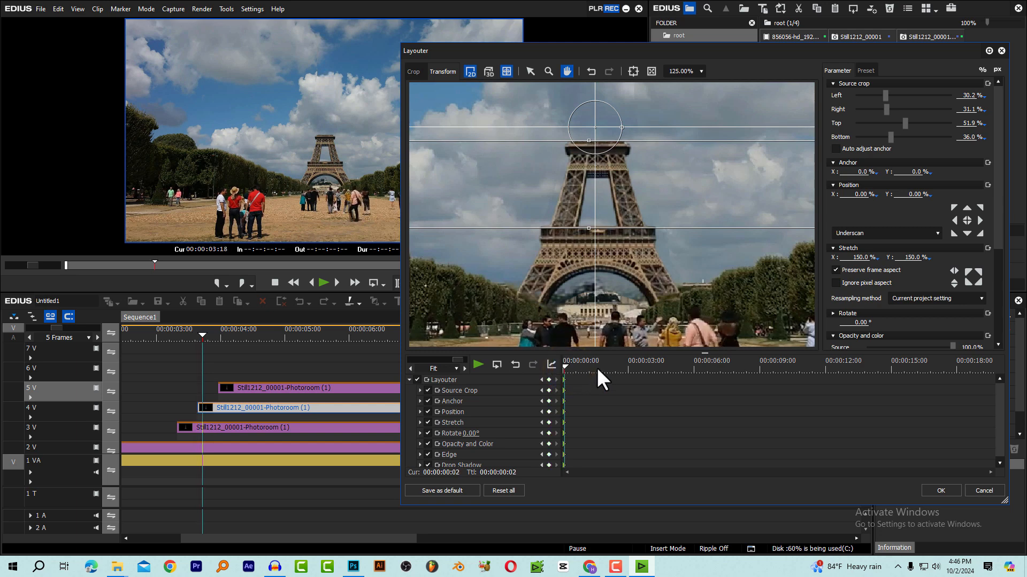
pyautogui.press('Right')
pyautogui.press('Right')
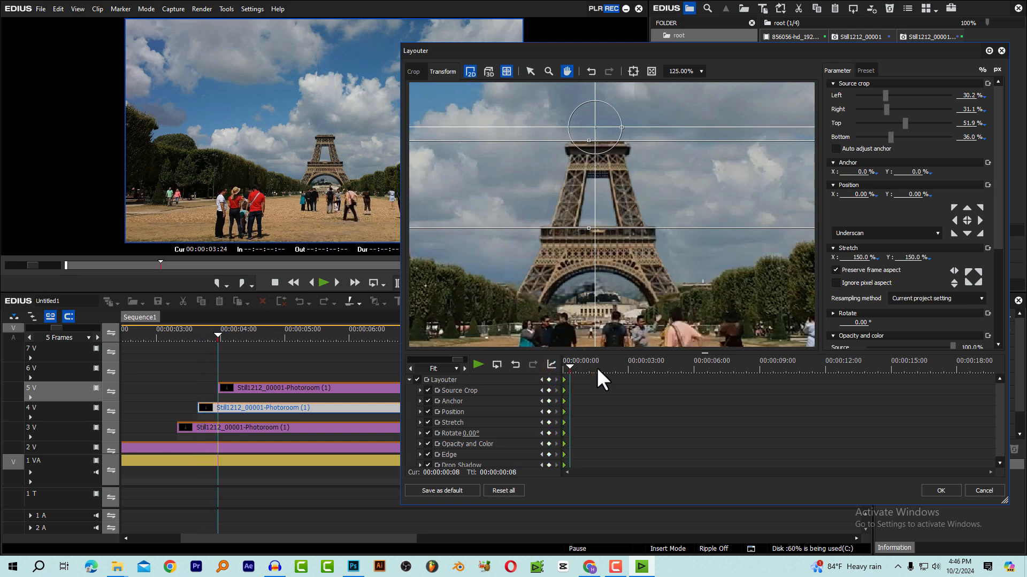
pyautogui.click(549, 380)
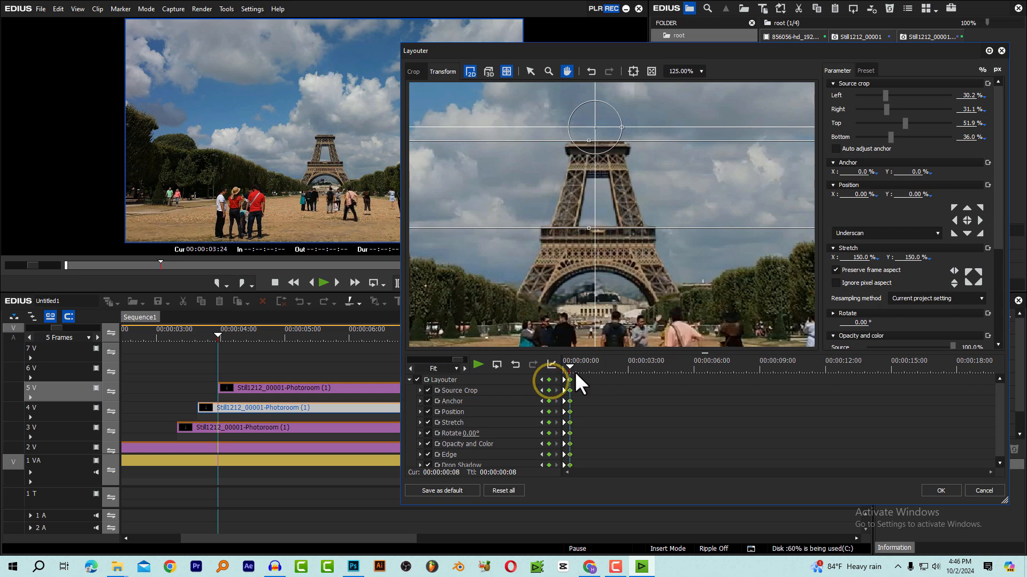
# Lower the middle section to a Y position of about 12.2% at the 00:00:00:00 keyframe, then preview and apply the rising animation
pyautogui.moveTo(571, 366); pyautogui.dragTo(561, 376)
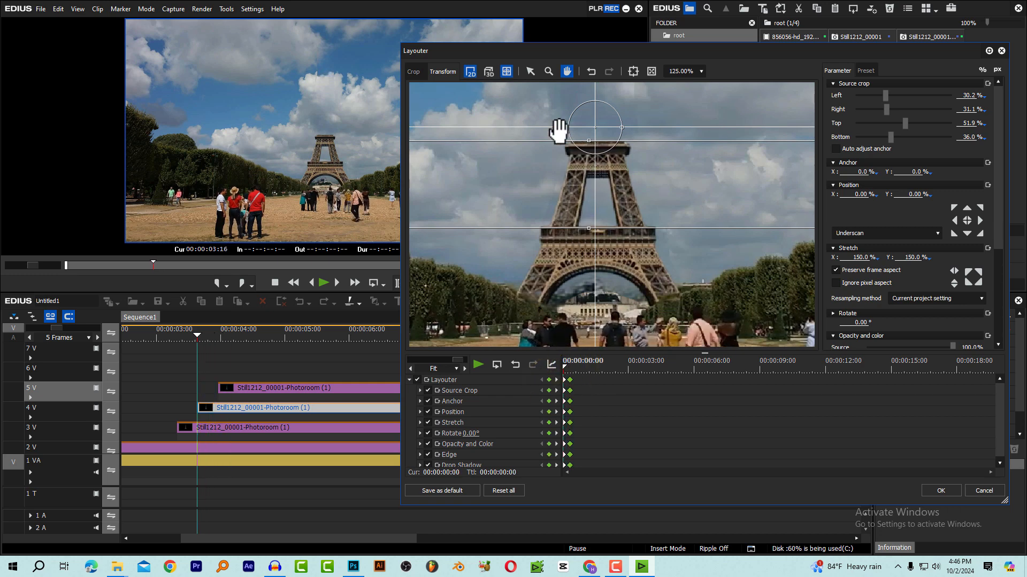
pyautogui.moveTo(558, 131); pyautogui.dragTo(562, 131)
pyautogui.click(530, 72)
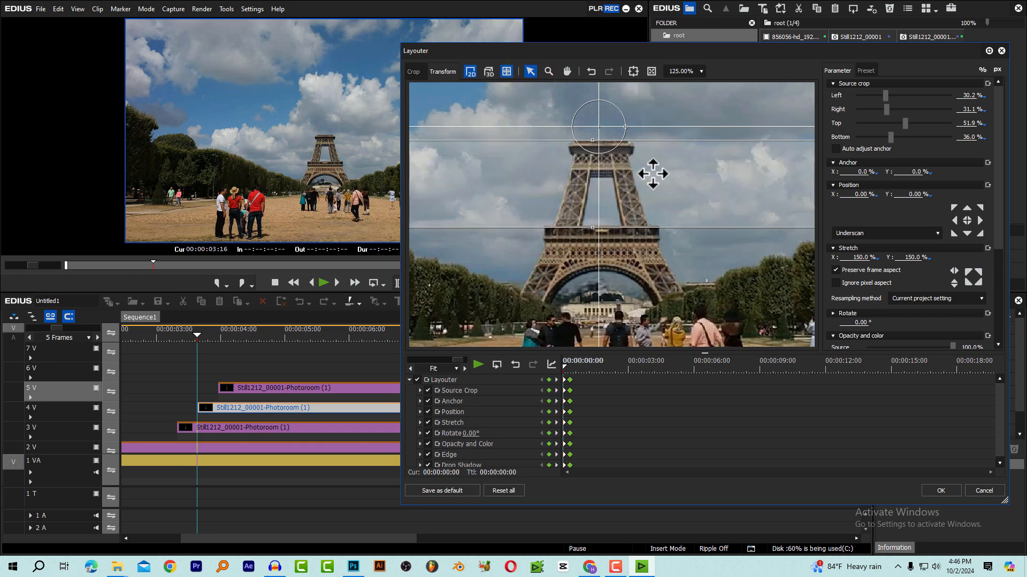
pyautogui.moveTo(652, 173); pyautogui.dragTo(658, 262)
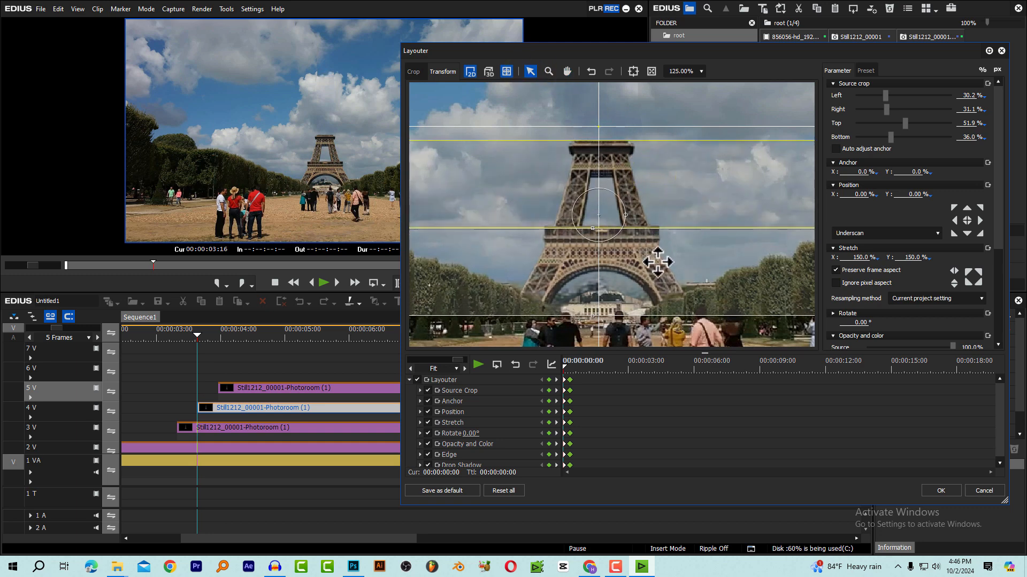
pyautogui.click(571, 369)
pyautogui.press('space')
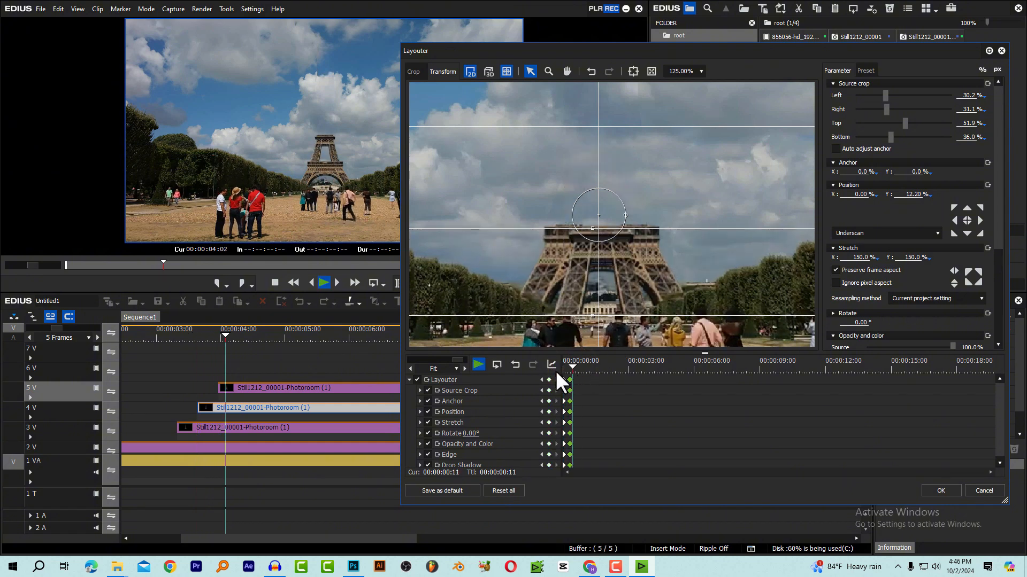
pyautogui.click(563, 367)
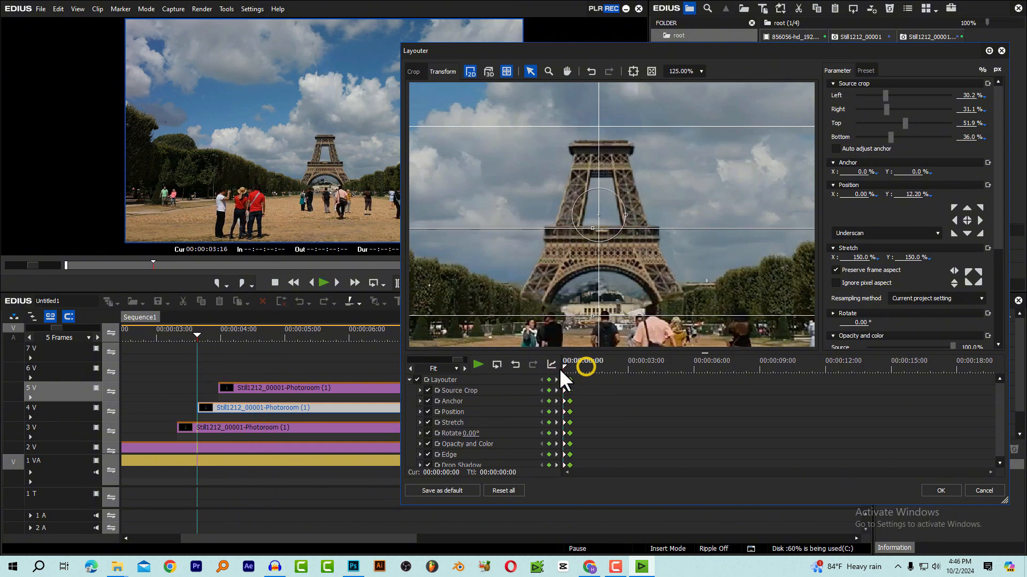
pyautogui.click(942, 491)
# Open the Layouter of the 5 V cut-out holding the tower's top section, with the timeline at 00:00:04:06
pyautogui.click(235, 336)
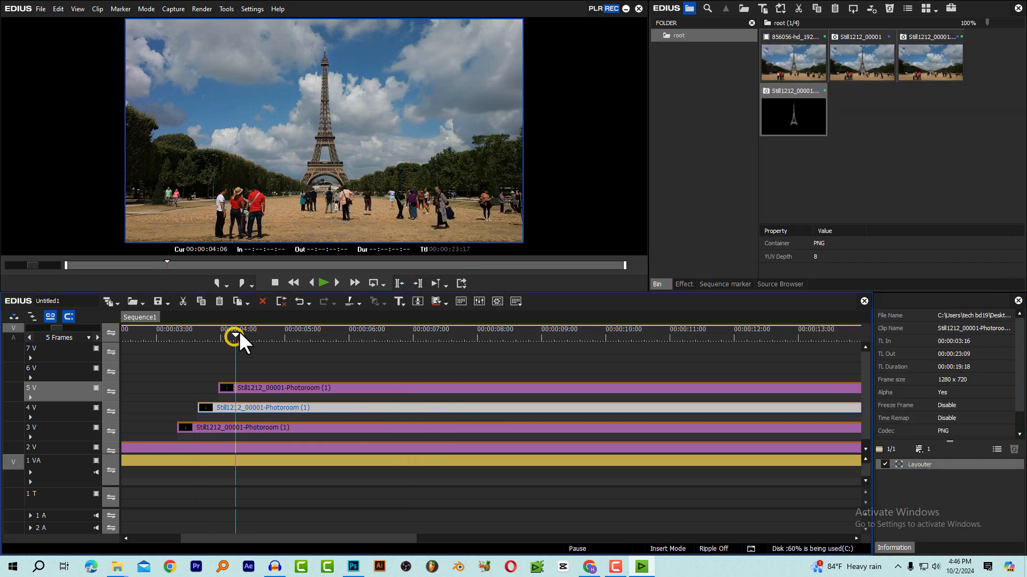
pyautogui.click(256, 386)
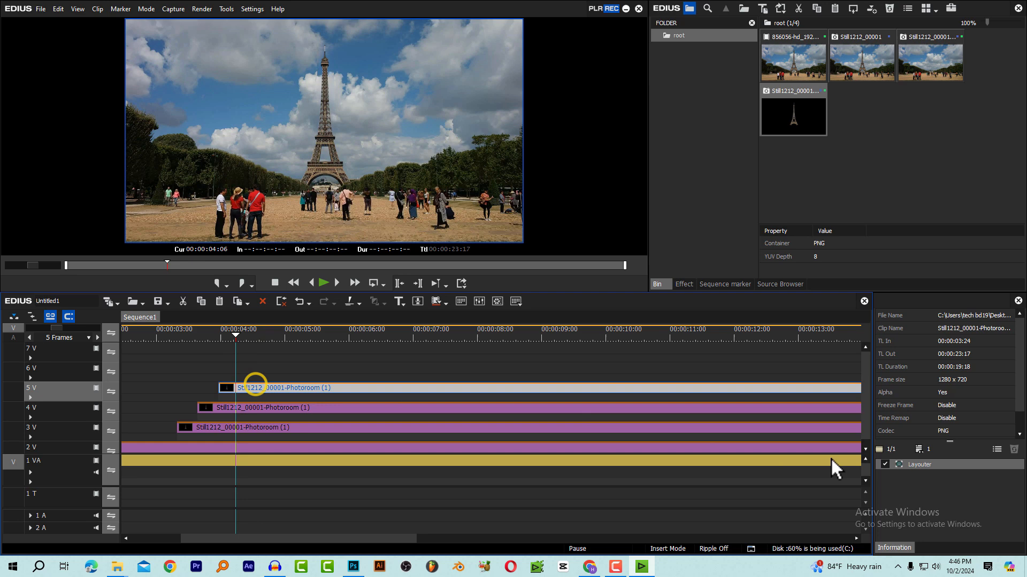
pyautogui.doubleClick(935, 463)
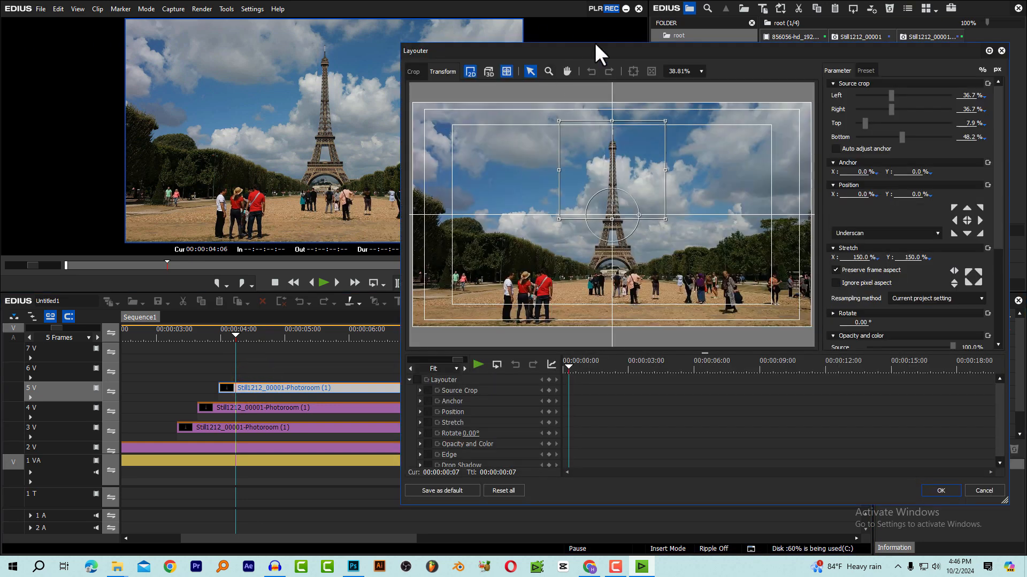
pyautogui.moveTo(595, 46); pyautogui.dragTo(525, 52)
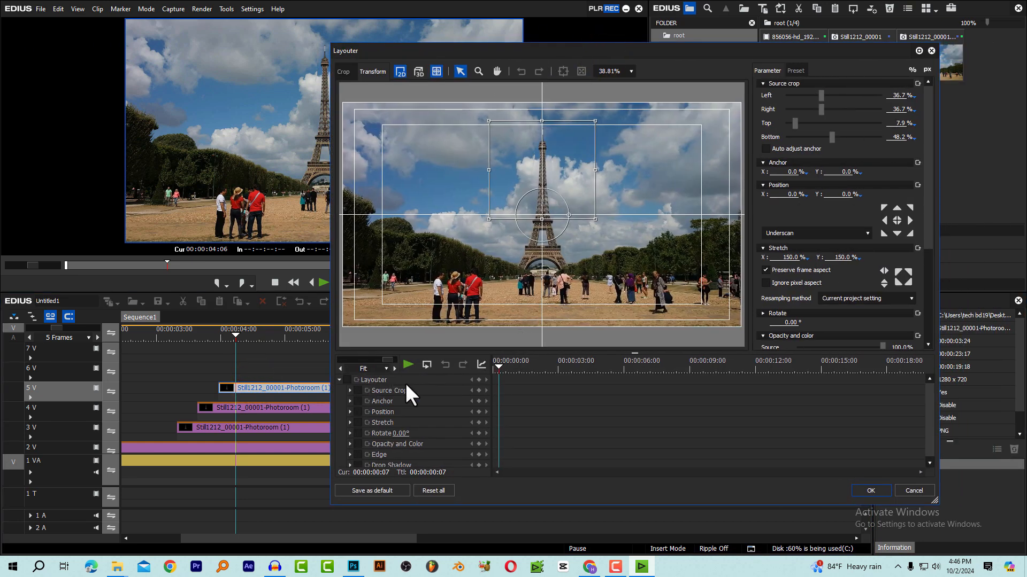
# Enable animation for all Layouter parameters of the tower's top section and add keyframes at 00:00:00:00
pyautogui.moveTo(506, 365); pyautogui.dragTo(473, 367)
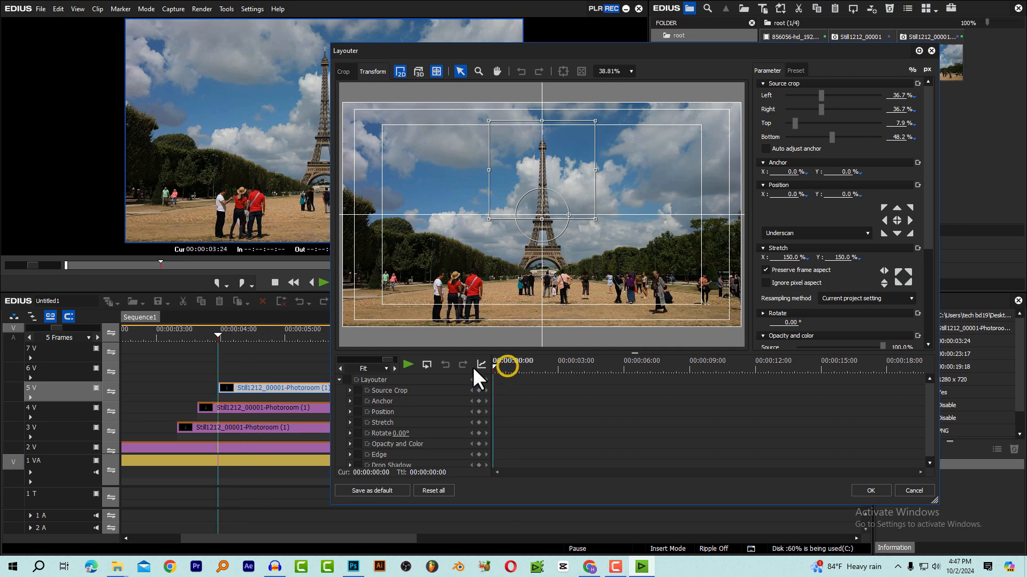
pyautogui.click(347, 379)
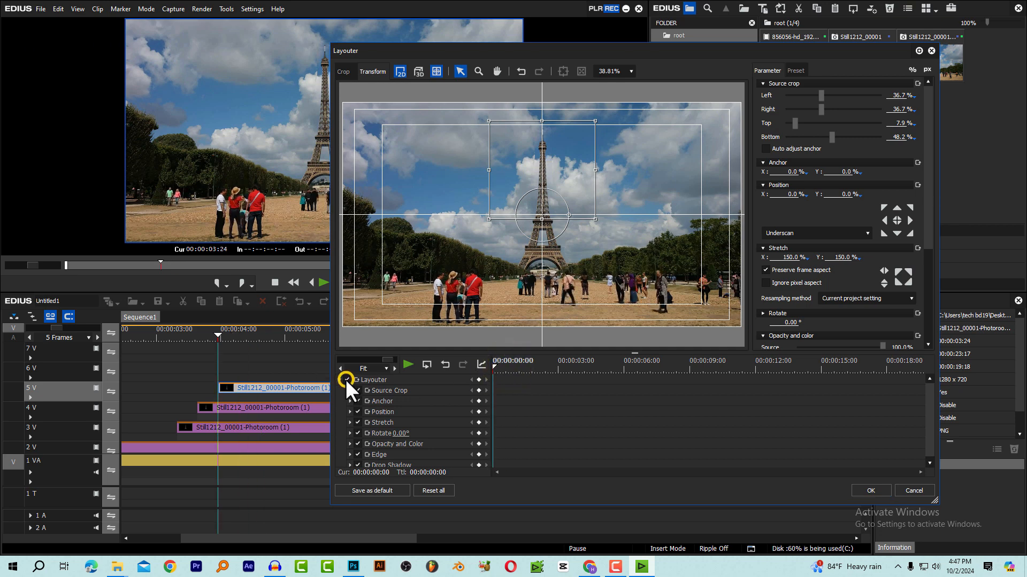
pyautogui.click(477, 380)
# Add a second set of Layouter keyframes for the tower's top section at 00:00:00:08
pyautogui.press('Right')
pyautogui.press('Right')
pyautogui.press('Right')
pyautogui.press('Right')
pyautogui.press('Right')
pyautogui.press('Right')
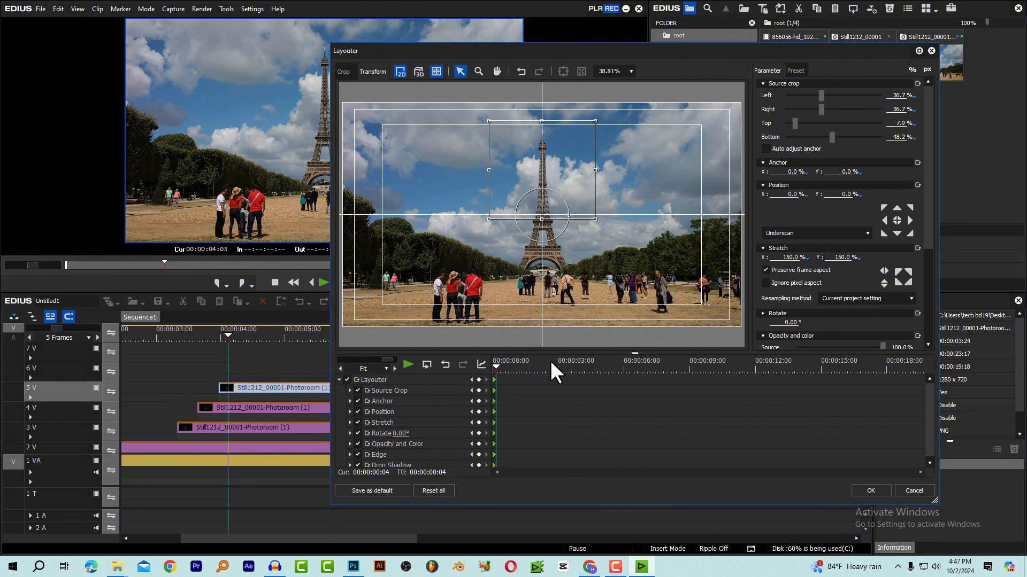
pyautogui.press('Right')
pyautogui.press('Right')
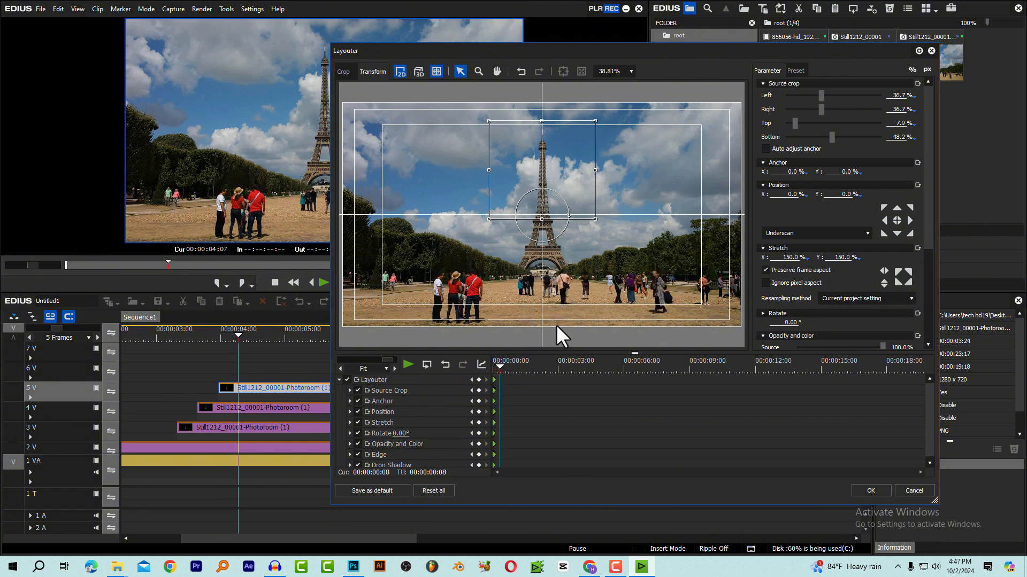
pyautogui.click(480, 380)
# Lower the top section to a Y position of about 35.3% at the 00:00:00:00 keyframe, then preview and apply the rising animation
pyautogui.click(505, 367)
pyautogui.moveTo(504, 367); pyautogui.dragTo(489, 369)
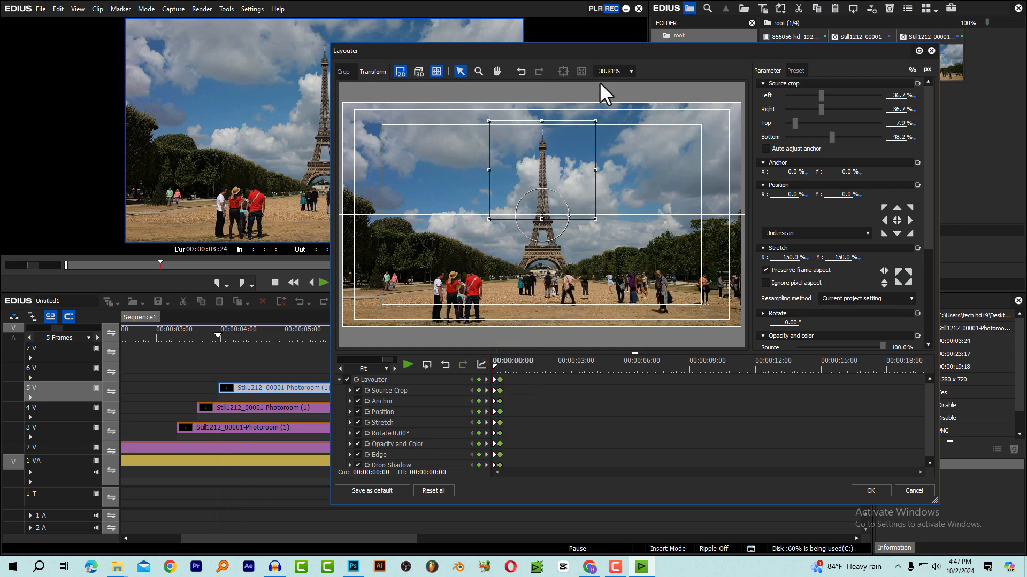
pyautogui.click(631, 71)
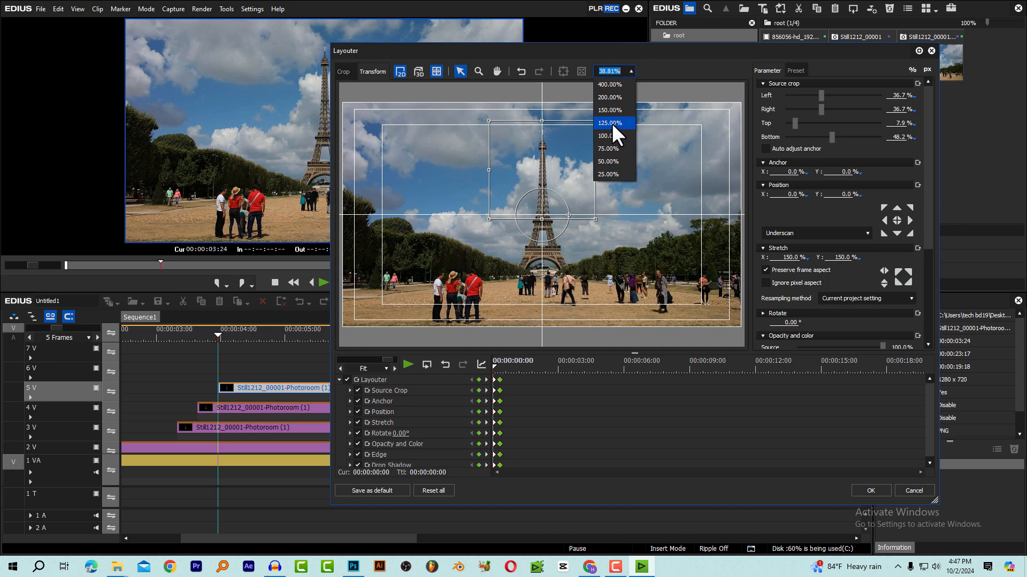
pyautogui.click(611, 123)
pyautogui.click(631, 71)
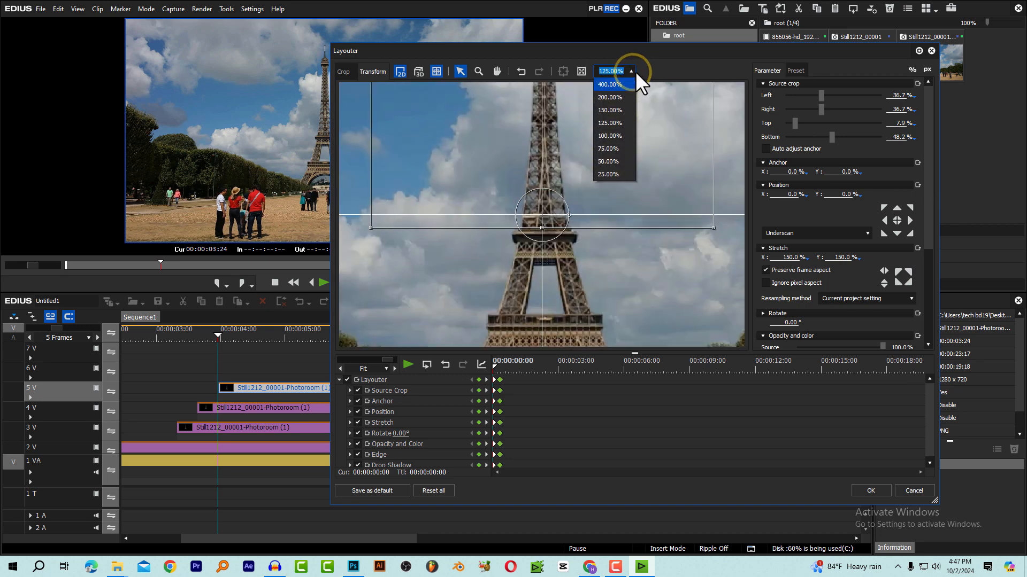
pyautogui.click(636, 71)
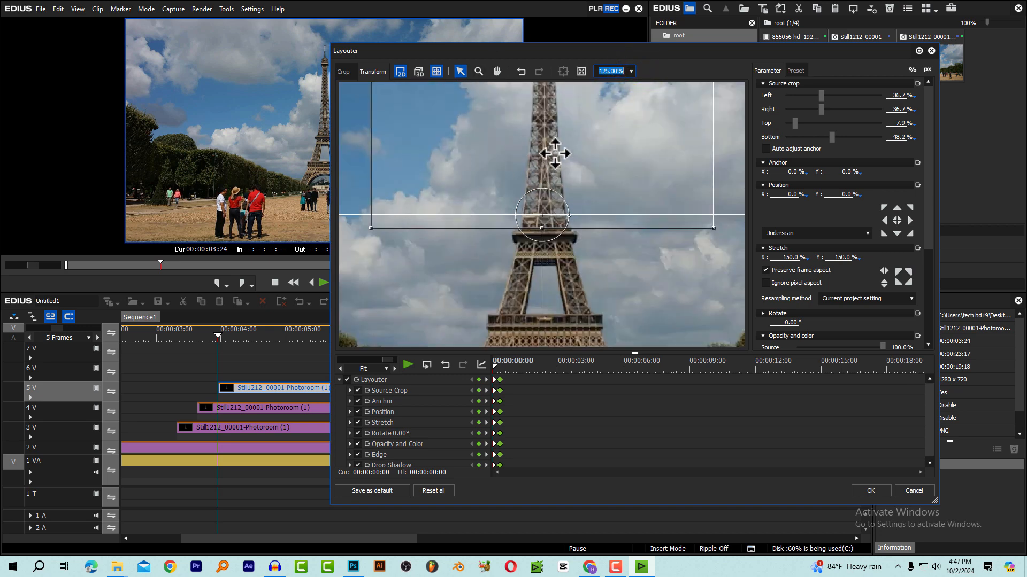
pyautogui.moveTo(555, 149); pyautogui.dragTo(575, 247)
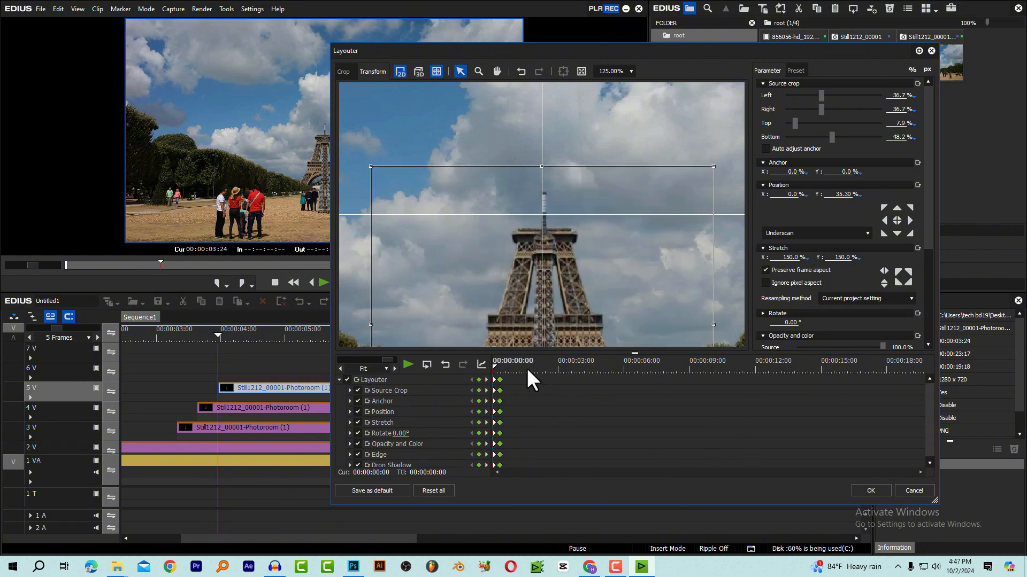
pyautogui.moveTo(513, 363); pyautogui.dragTo(477, 368)
pyautogui.press('space')
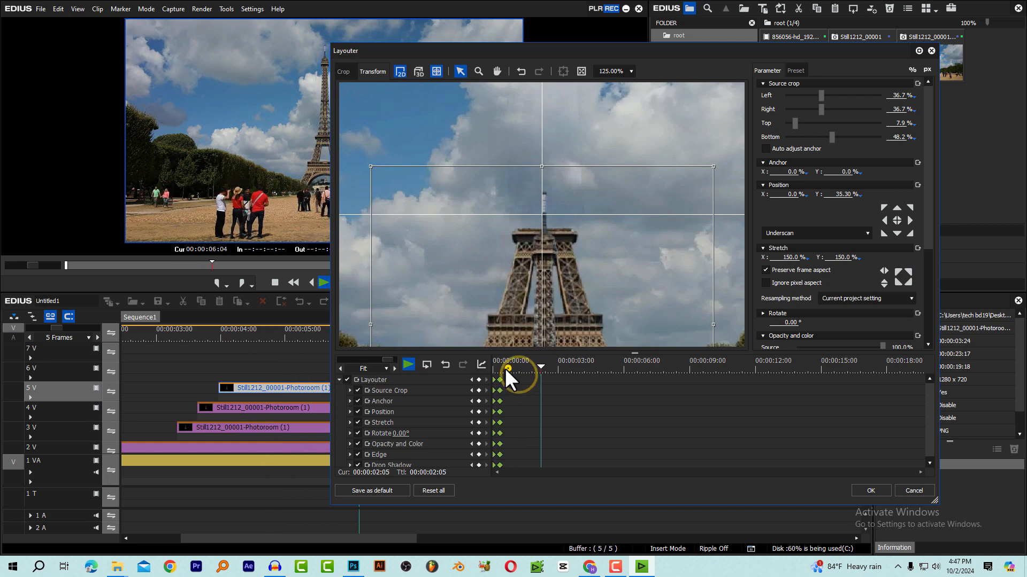
pyautogui.click(862, 493)
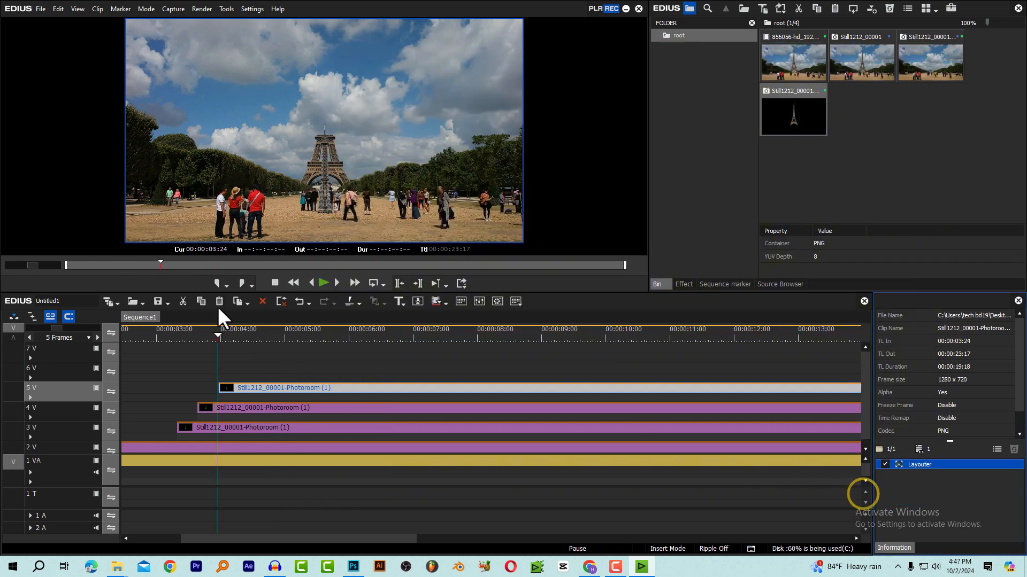
# Play the sequence from about 00:00:03:08, including in full screen, to check how the three tower sections rise into place
pyautogui.click(172, 334)
pyautogui.press('space')
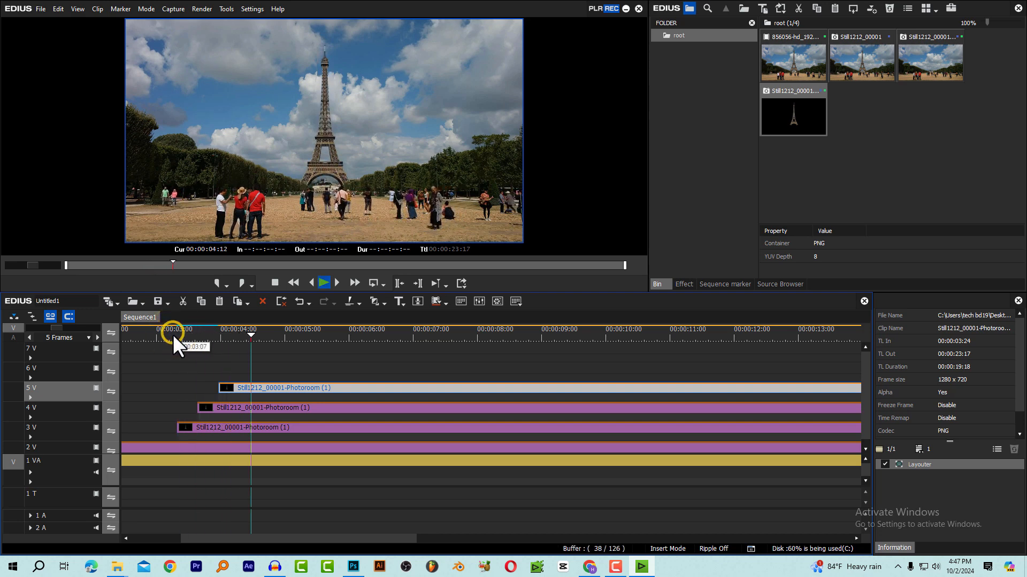
pyautogui.click(175, 340)
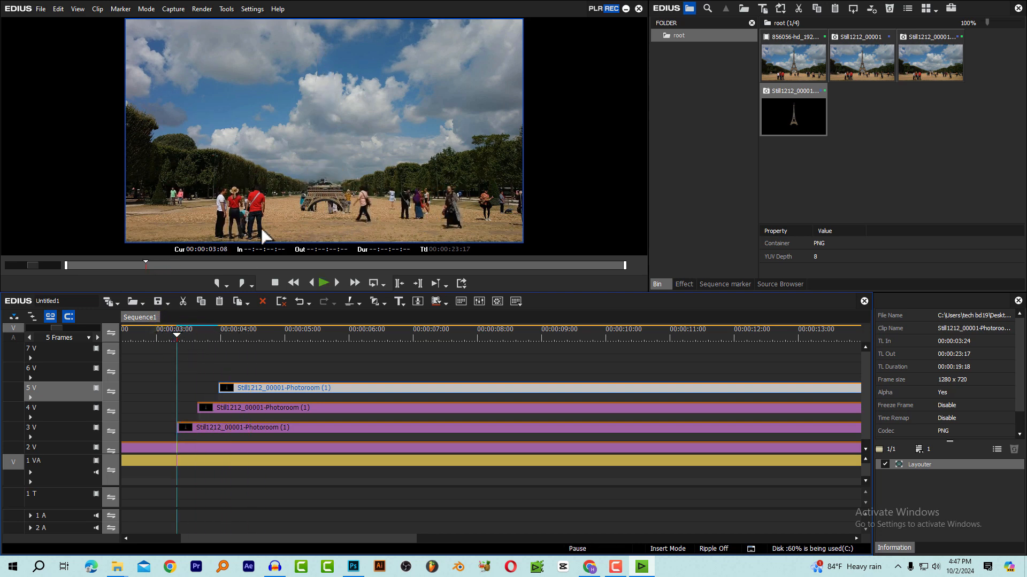
pyautogui.doubleClick(362, 151)
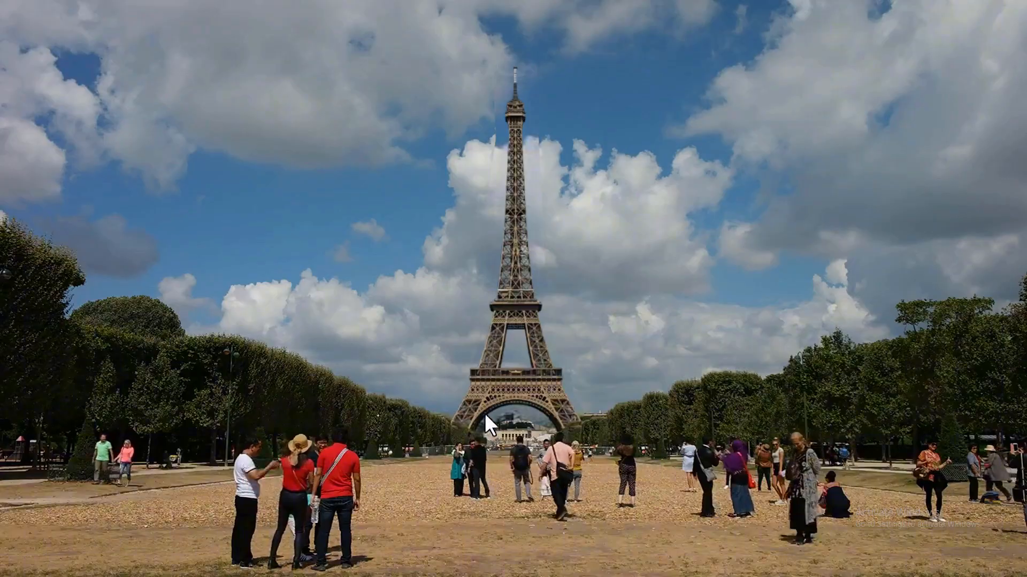
pyautogui.doubleClick(476, 395)
pyautogui.click(166, 336)
pyautogui.click(182, 329)
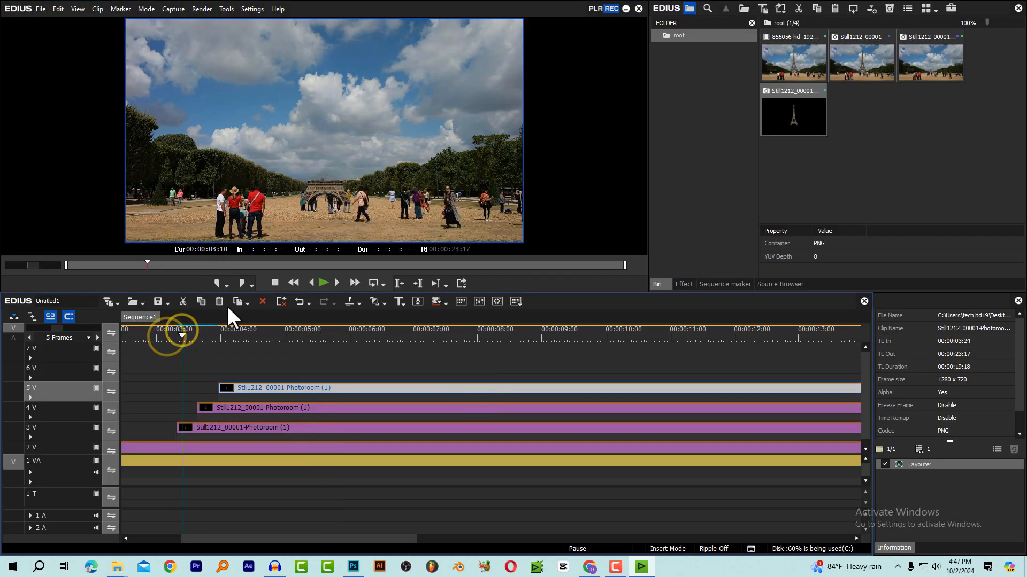
pyautogui.doubleClick(330, 188)
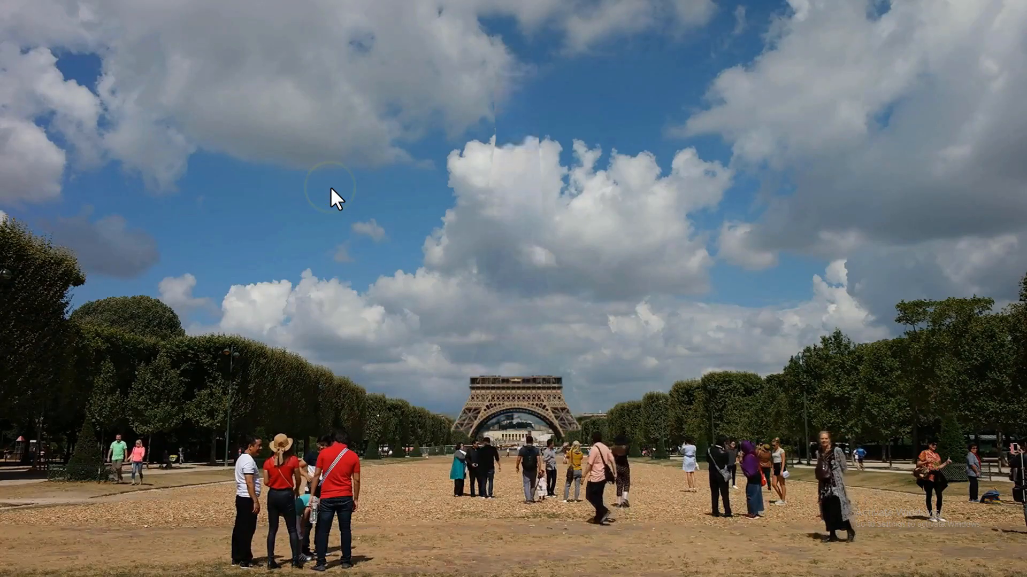
pyautogui.doubleClick(330, 187)
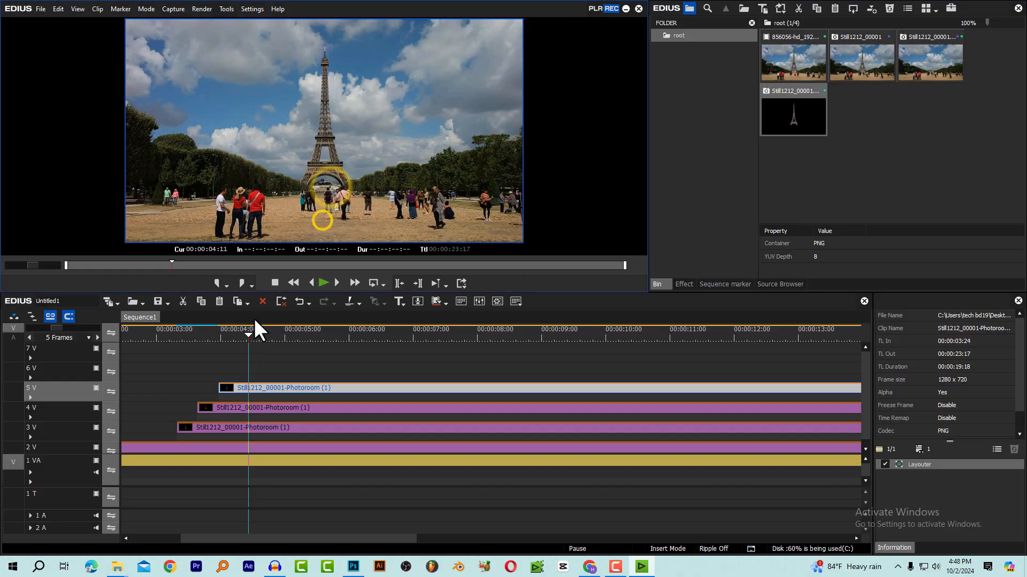
pyautogui.click(179, 335)
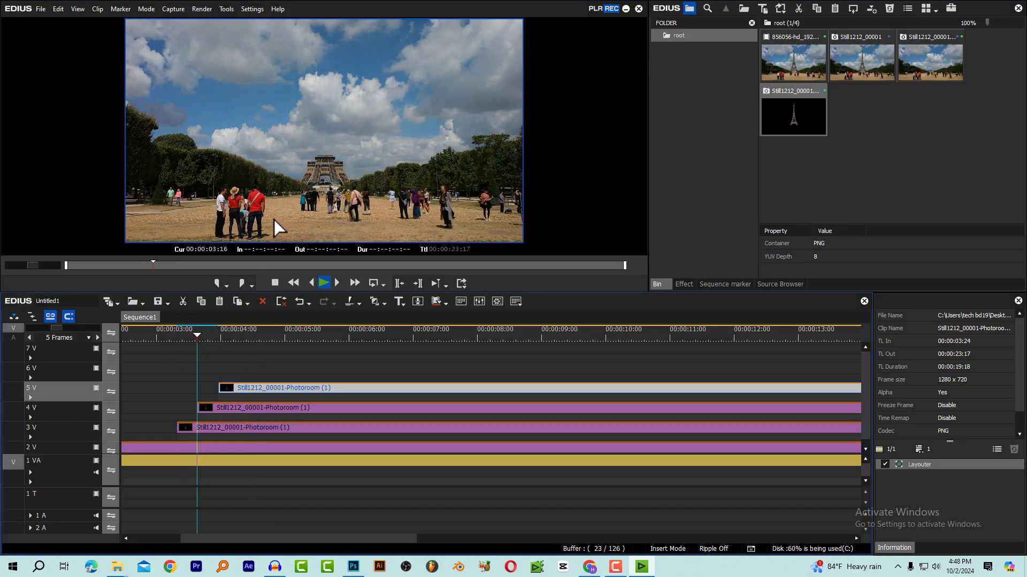
pyautogui.doubleClick(299, 174)
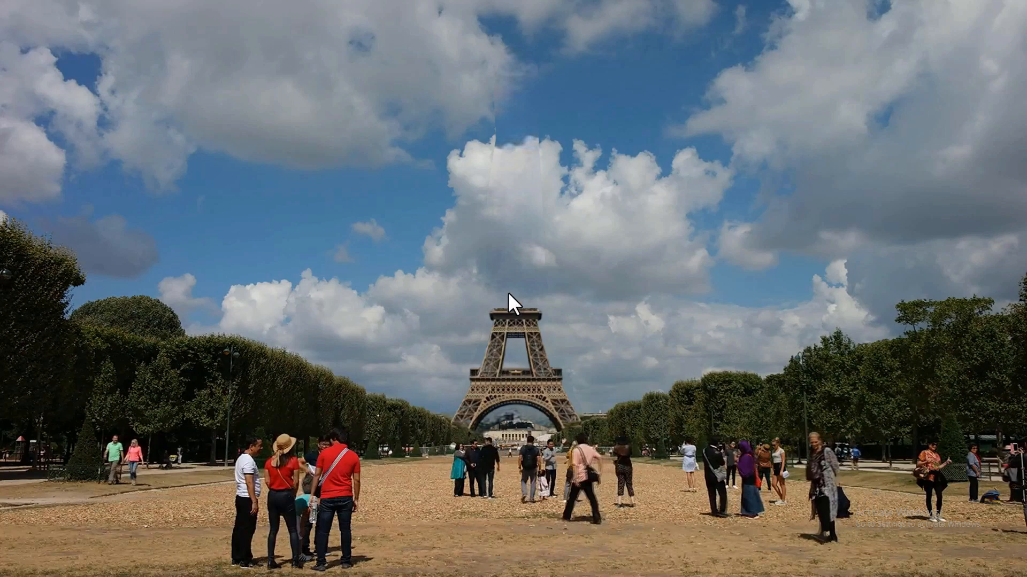
# Apply the Mask filter to the tower's base section on track 3 V and open its settings with the playhead at 00:00:03:16
pyautogui.click(504, 334)
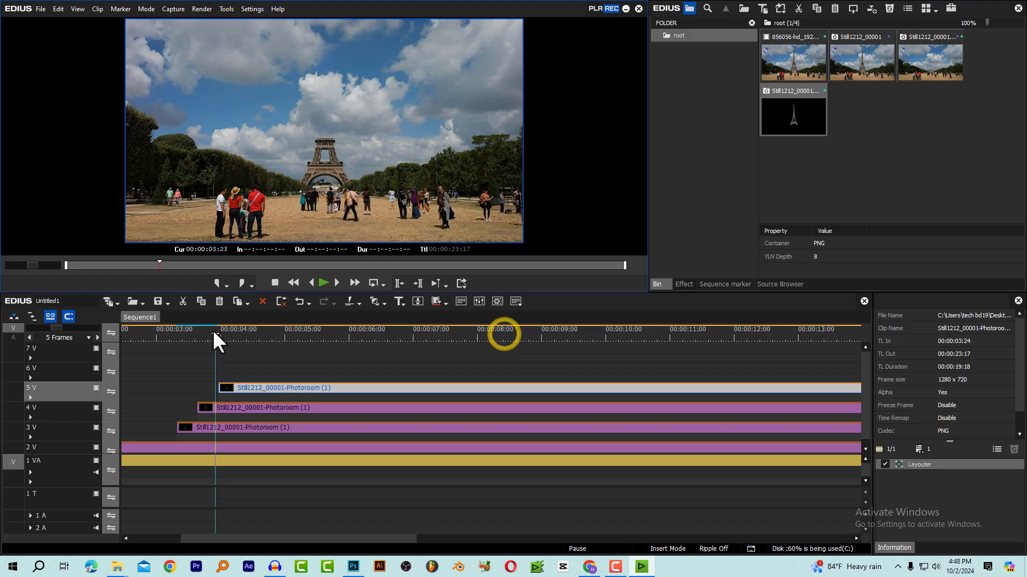
pyautogui.moveTo(213, 330); pyautogui.dragTo(196, 347)
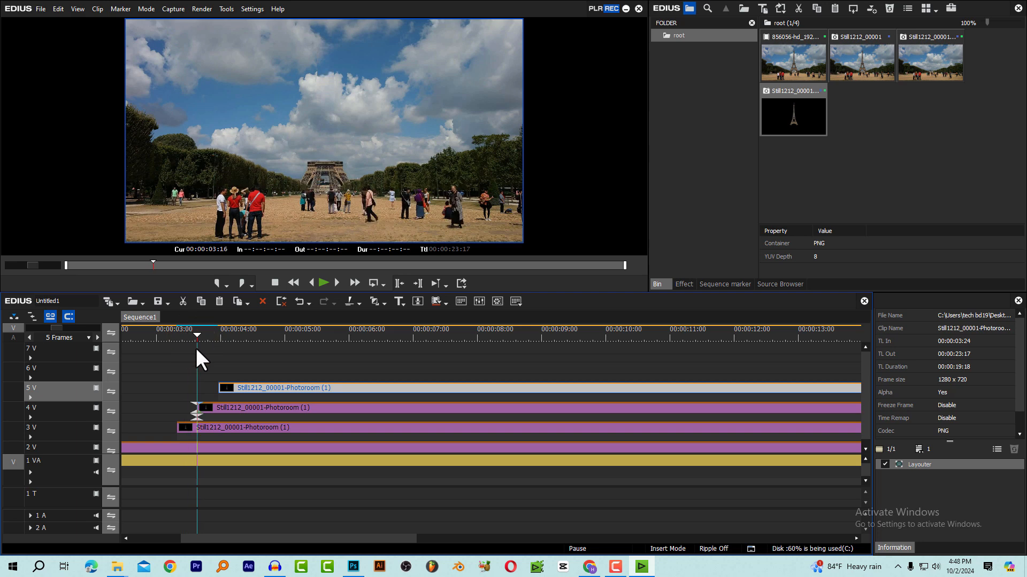
pyautogui.click(685, 284)
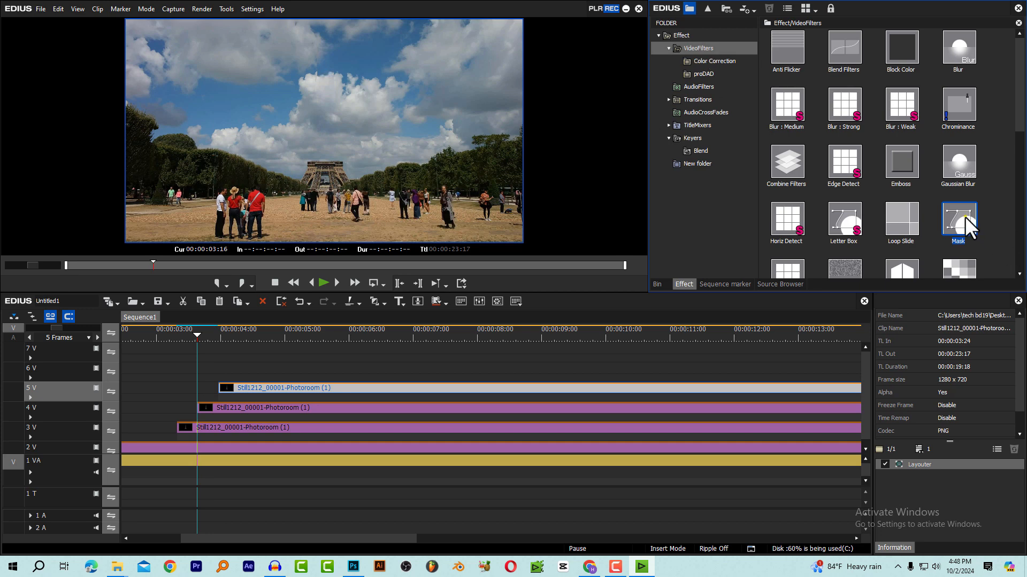
pyautogui.moveTo(965, 217); pyautogui.dragTo(232, 427)
pyautogui.moveTo(191, 337); pyautogui.dragTo(197, 337)
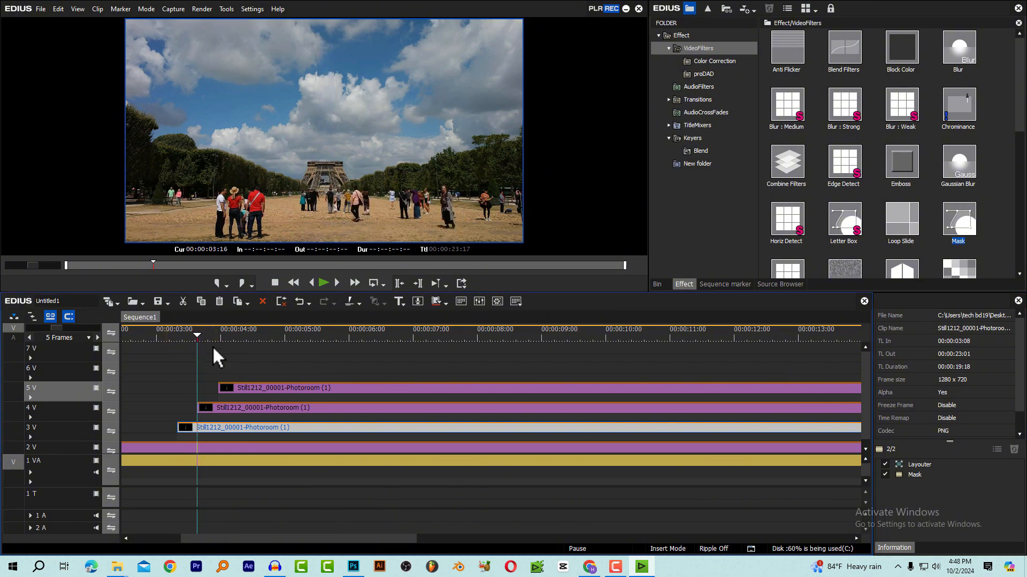
pyautogui.doubleClick(915, 475)
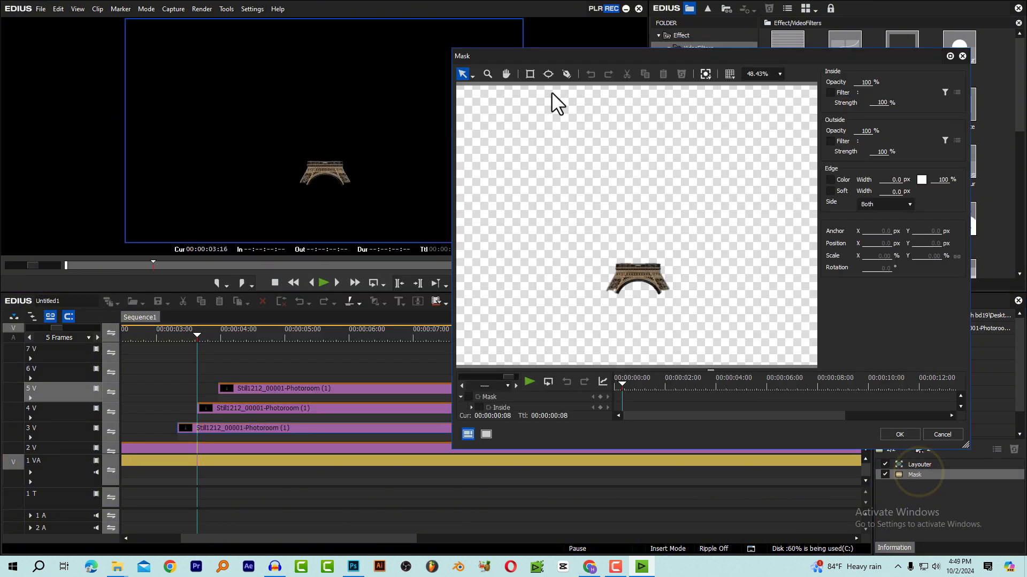
# Draw a rectangular mask at about X 28.9, Y -85.7 px reaching the base section's lower edge, and apply it with 0% outside opacity
pyautogui.click(530, 74)
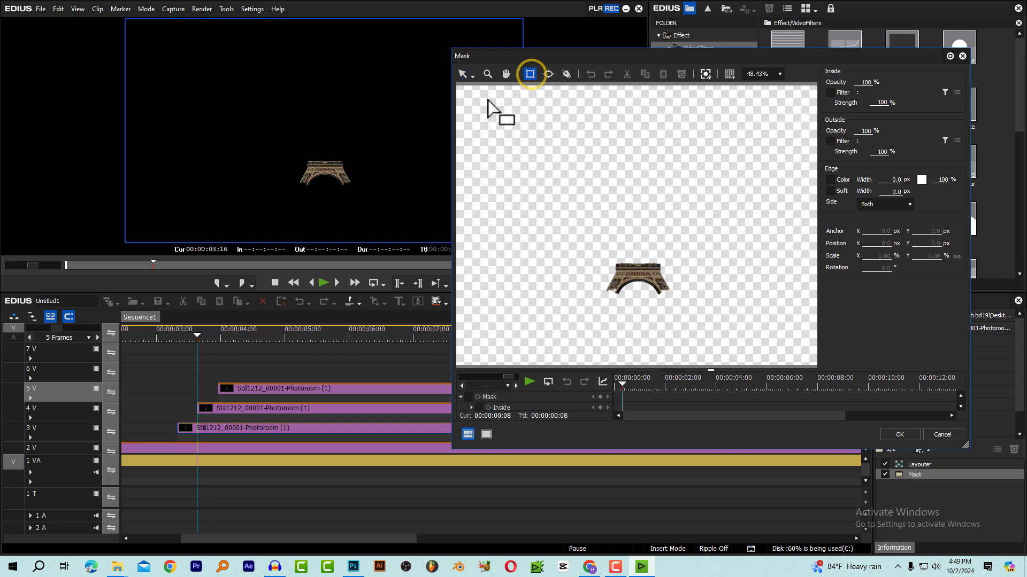
pyautogui.moveTo(480, 113); pyautogui.dragTo(810, 297)
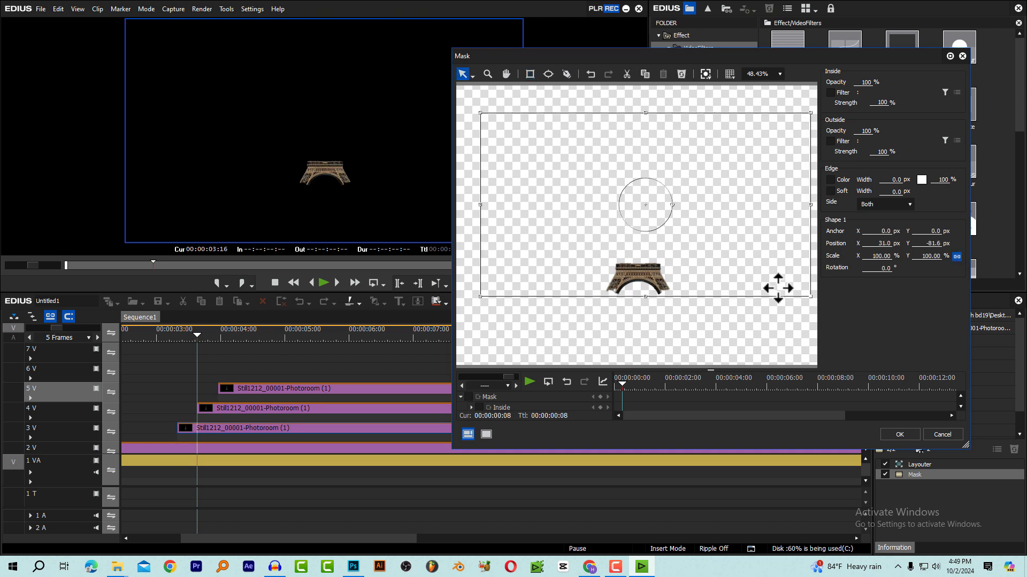
pyautogui.moveTo(721, 264); pyautogui.dragTo(719, 262)
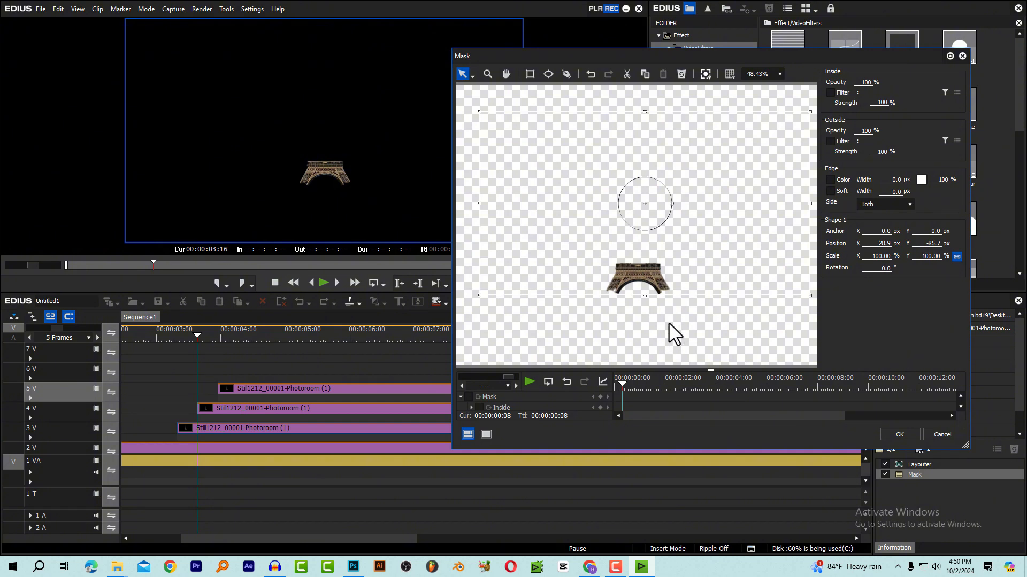
pyautogui.click(865, 132)
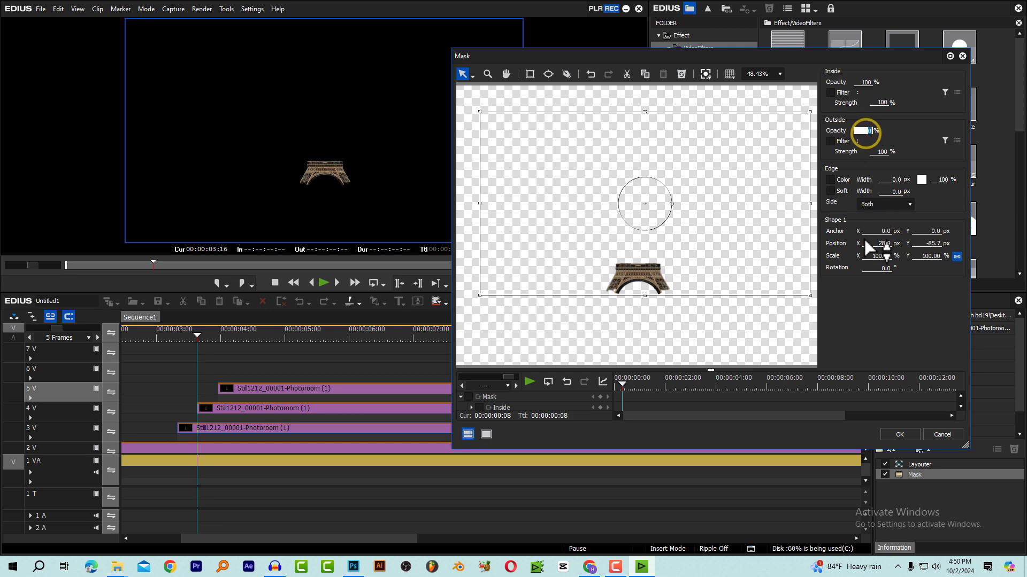
pyautogui.click(900, 434)
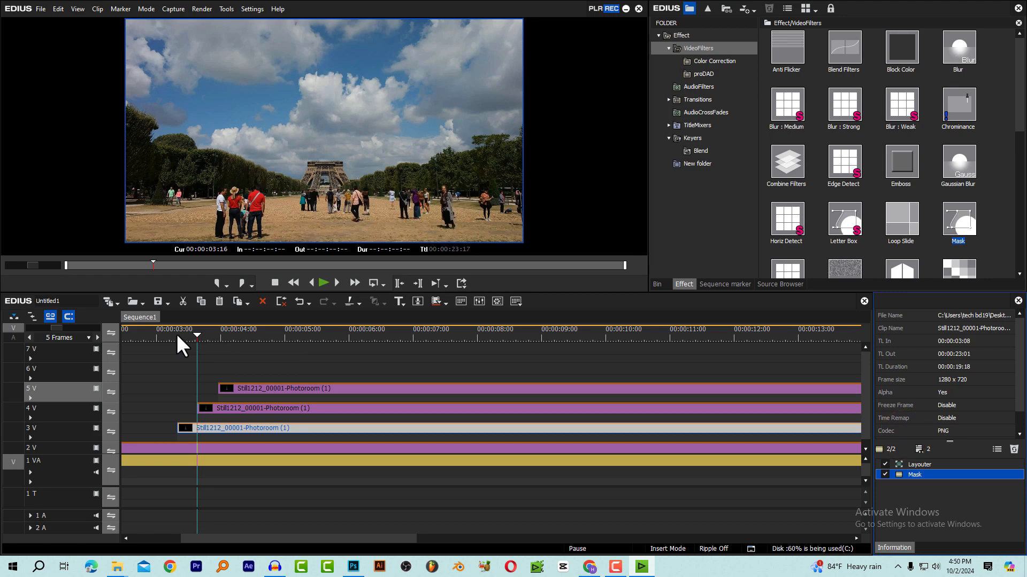
# Play the sequence in full screen from 00:00:03:08 to check how the masked base section rises
pyautogui.click(177, 335)
pyautogui.doubleClick(328, 170)
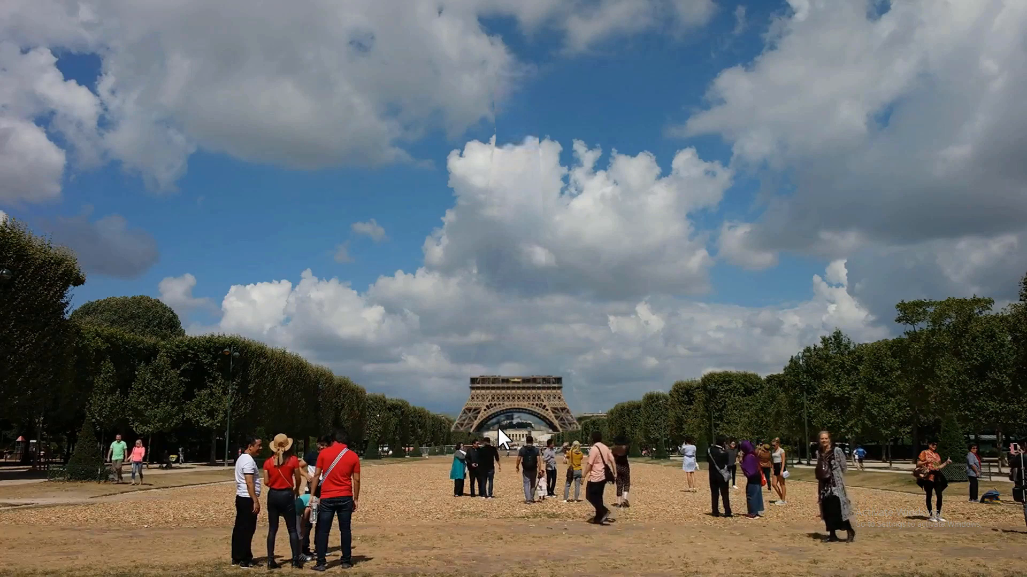
pyautogui.doubleClick(550, 405)
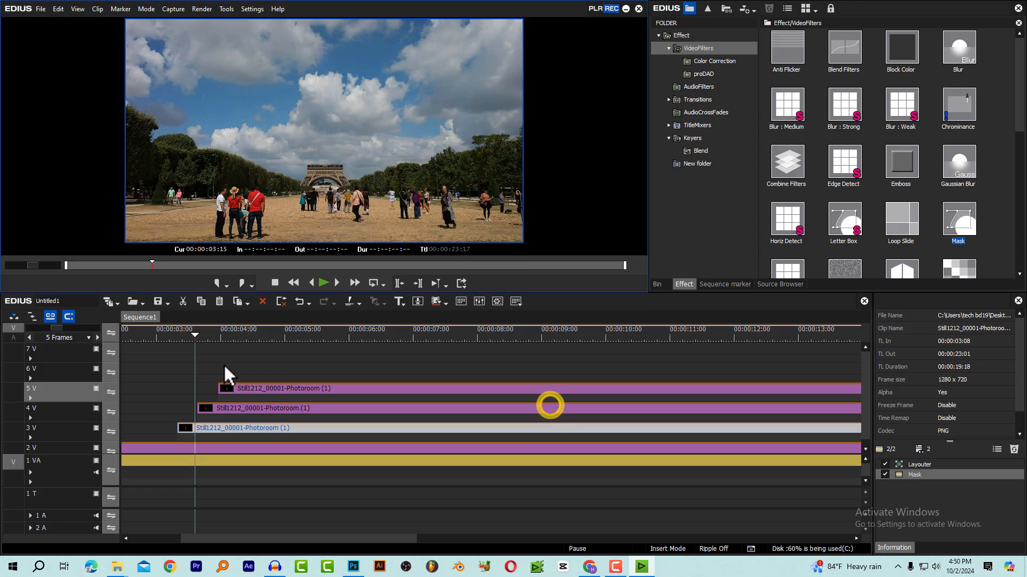
# Apply the Mask filter to the middle section on track 4 V and open its settings at 125% zoom with the playhead at 00:00:03:24
pyautogui.click(220, 335)
pyautogui.click(321, 408)
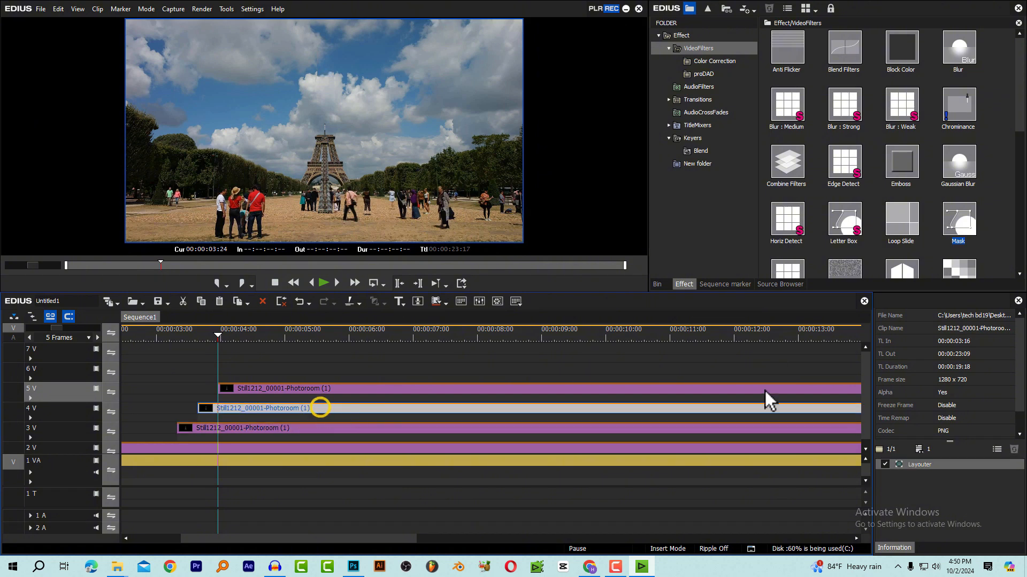
pyautogui.moveTo(954, 221); pyautogui.dragTo(230, 410)
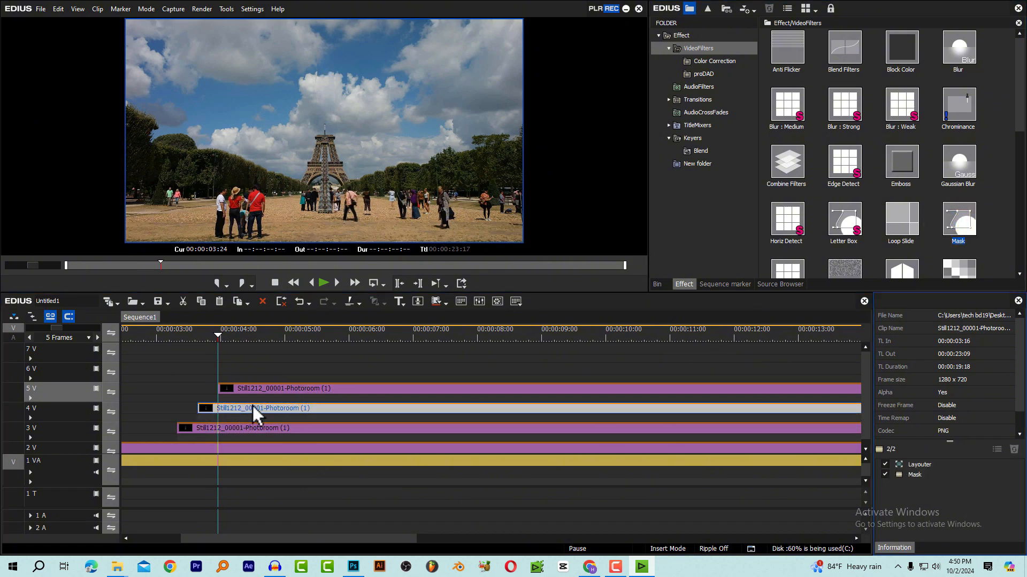
pyautogui.doubleClick(921, 474)
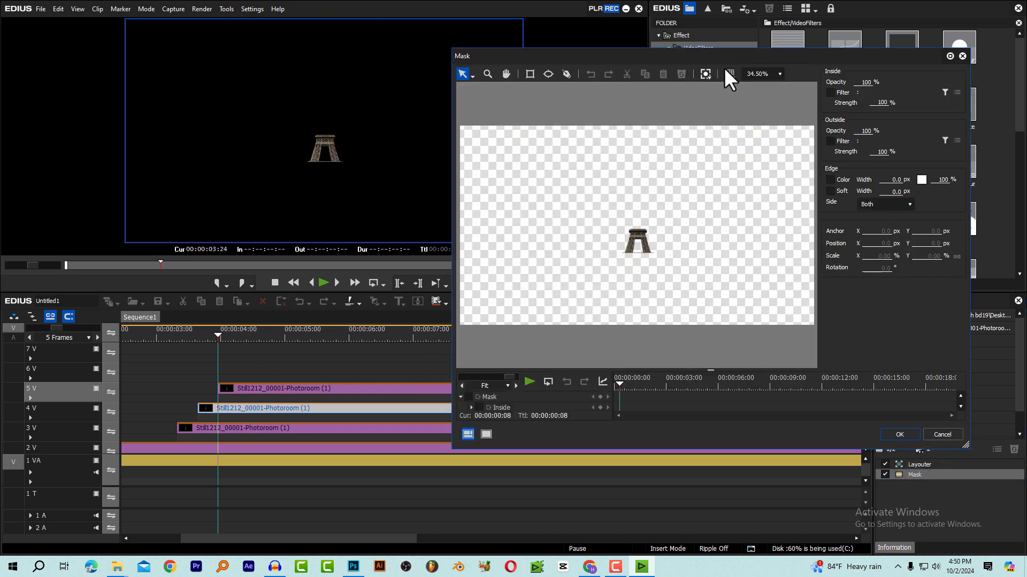
pyautogui.click(779, 75)
pyautogui.click(756, 127)
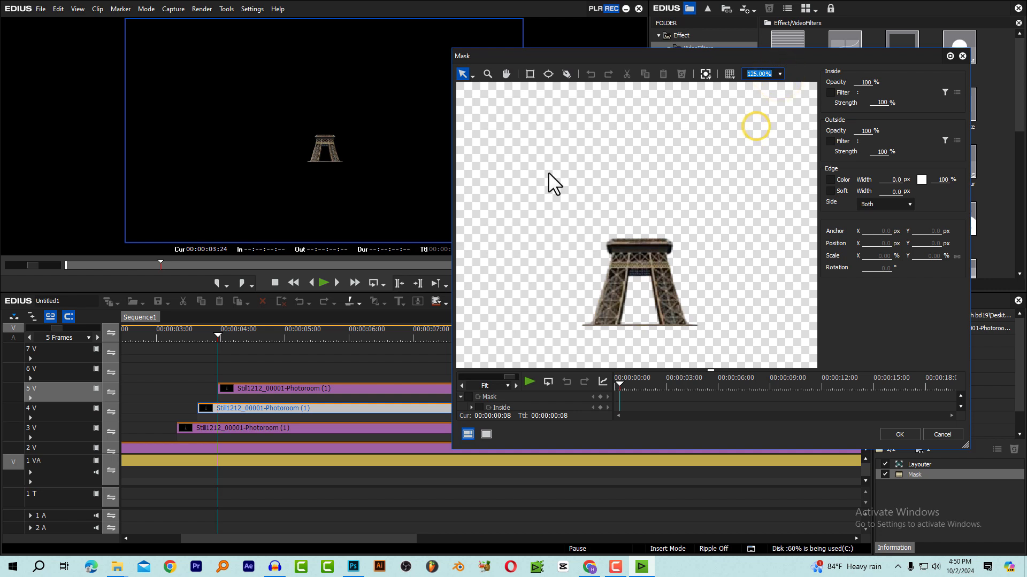
# Draw a rectangular mask at about X -4.8, Y -14.8 px ending at the middle section's lower edge, and hide everything outside it
pyautogui.click(530, 74)
pyautogui.moveTo(484, 117)
pyautogui.mouseDown()
pyautogui.moveTo(555, 203)
pyautogui.moveTo(770, 328)
pyautogui.moveTo(786, 359)
pyautogui.moveTo(787, 340)
pyautogui.mouseUp()
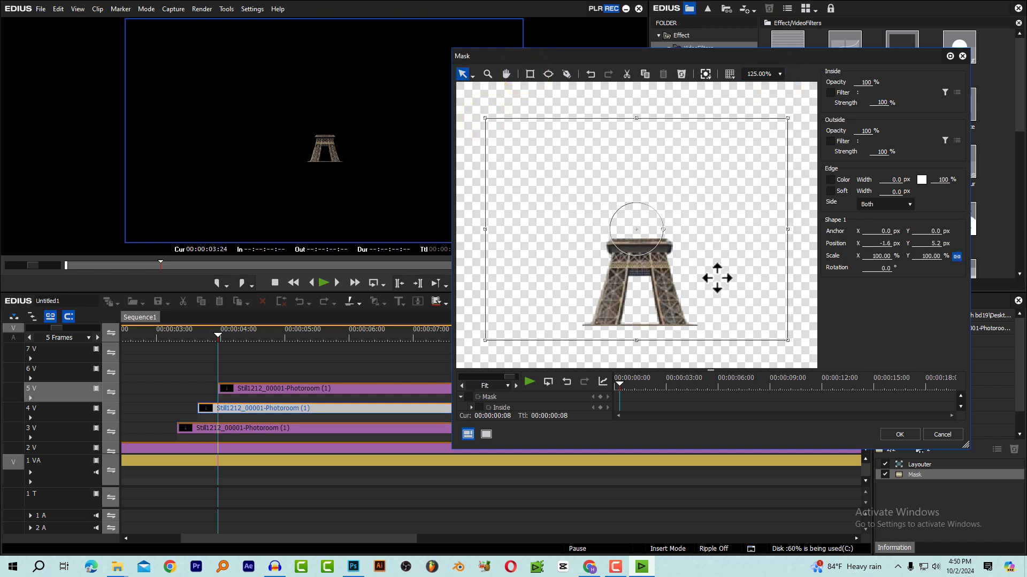
pyautogui.moveTo(717, 278); pyautogui.dragTo(713, 262)
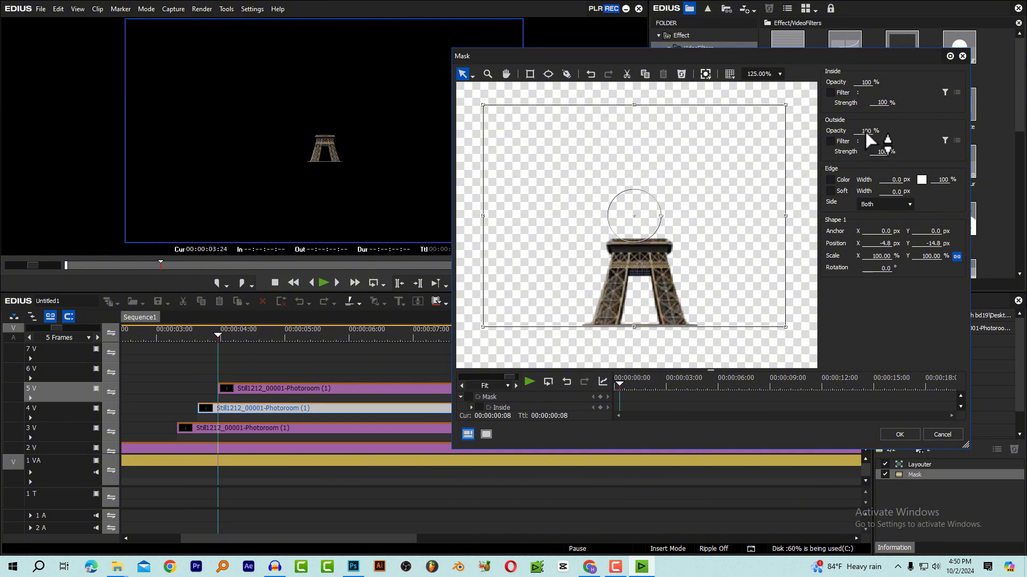
pyautogui.moveTo(867, 133); pyautogui.dragTo(856, 353)
pyautogui.click(894, 435)
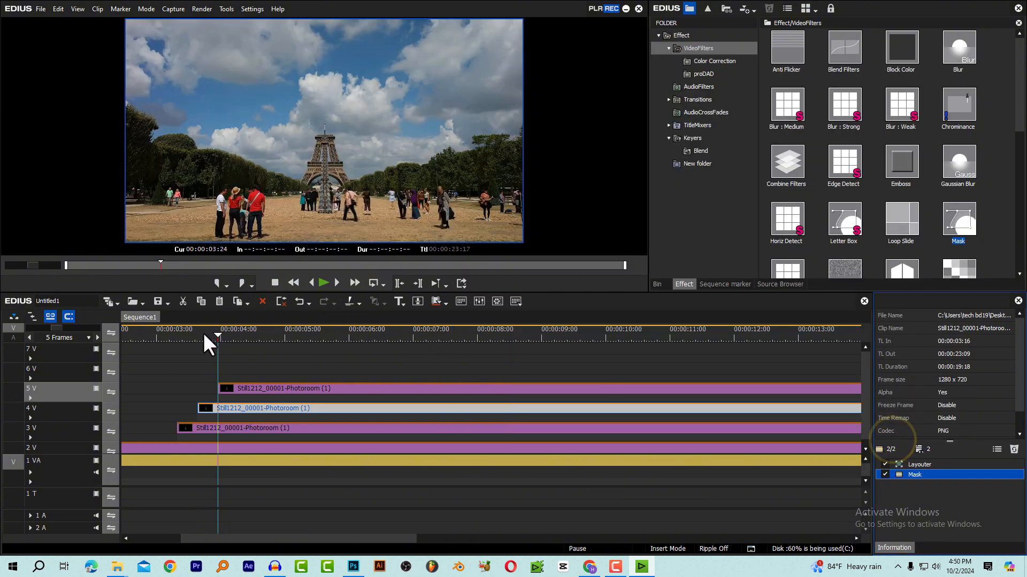
pyautogui.click(199, 335)
pyautogui.press('space')
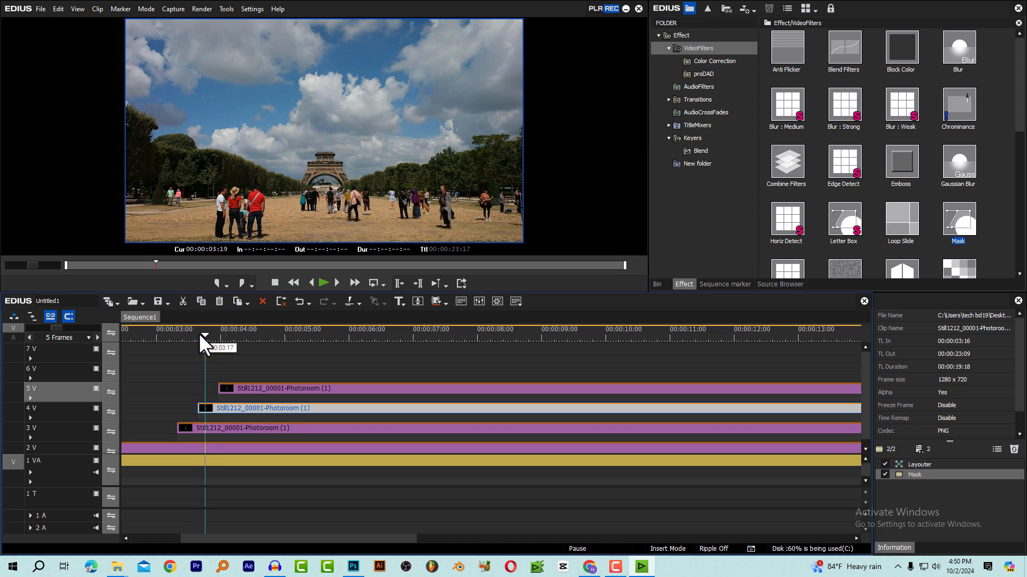
# Apply the Mask filter to the tower's top section on track 5 V and open its settings with the playhead at 00:00:04:08
pyautogui.click(249, 389)
pyautogui.click(240, 335)
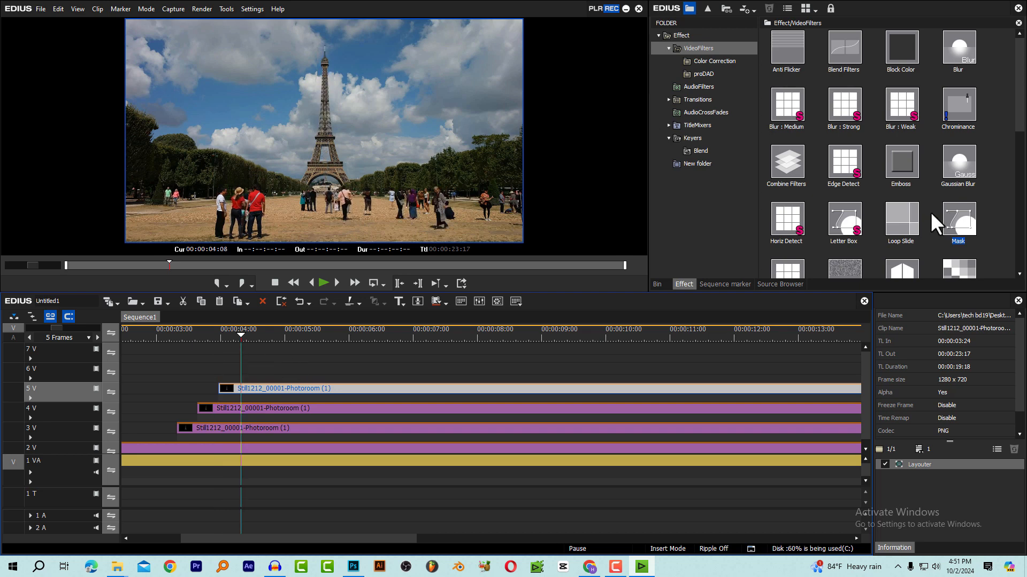
pyautogui.moveTo(962, 220); pyautogui.dragTo(335, 389)
pyautogui.doubleClick(920, 474)
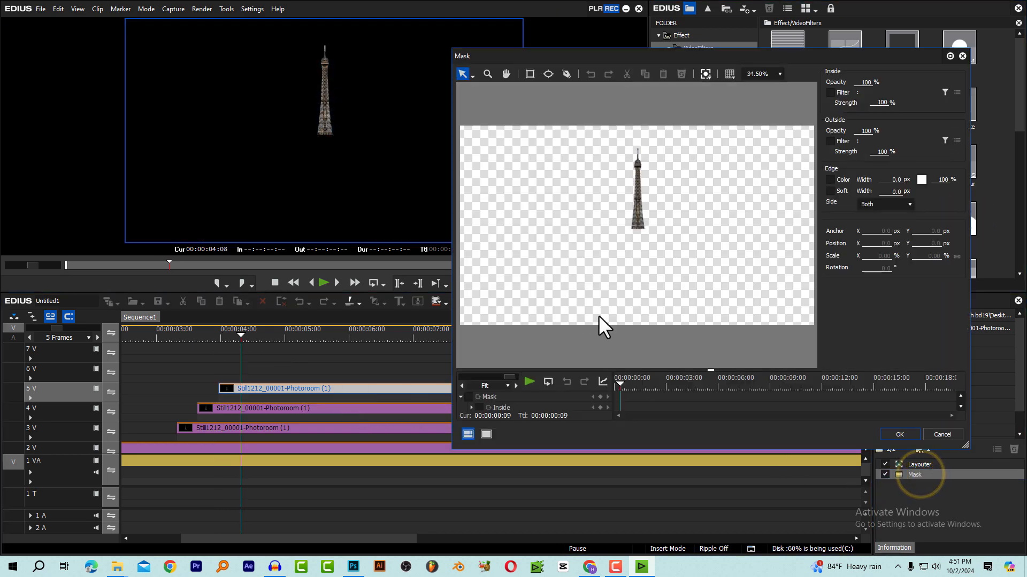
# Draw a rectangular mask at about X -11.4, Y -381.6 px ending at the top section's lower edge, and hide everything outside it
pyautogui.click(530, 74)
pyautogui.moveTo(513, 116); pyautogui.dragTo(767, 323)
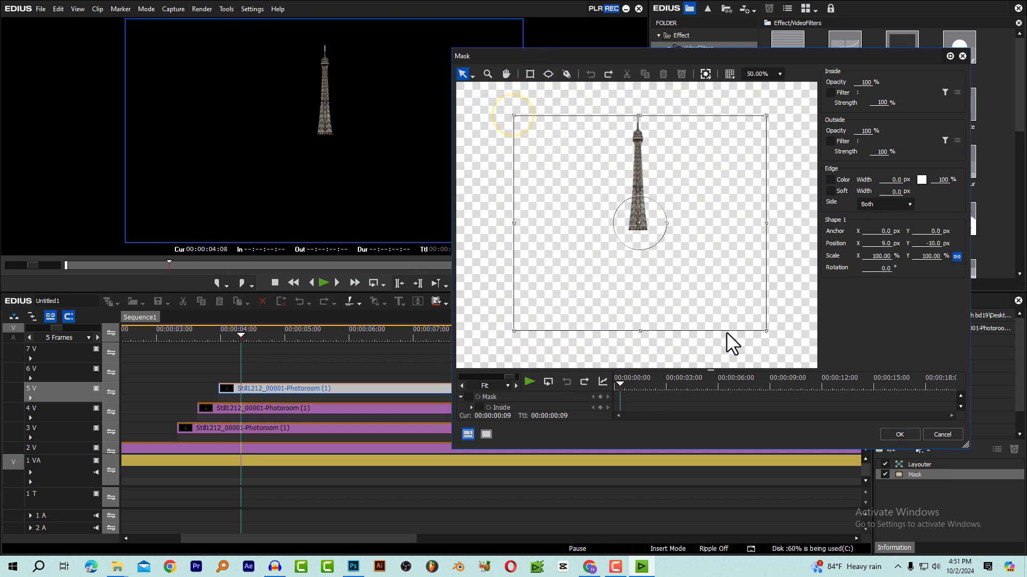
pyautogui.moveTo(708, 310)
pyautogui.mouseDown()
pyautogui.moveTo(715, 243)
pyautogui.moveTo(703, 220)
pyautogui.mouseUp()
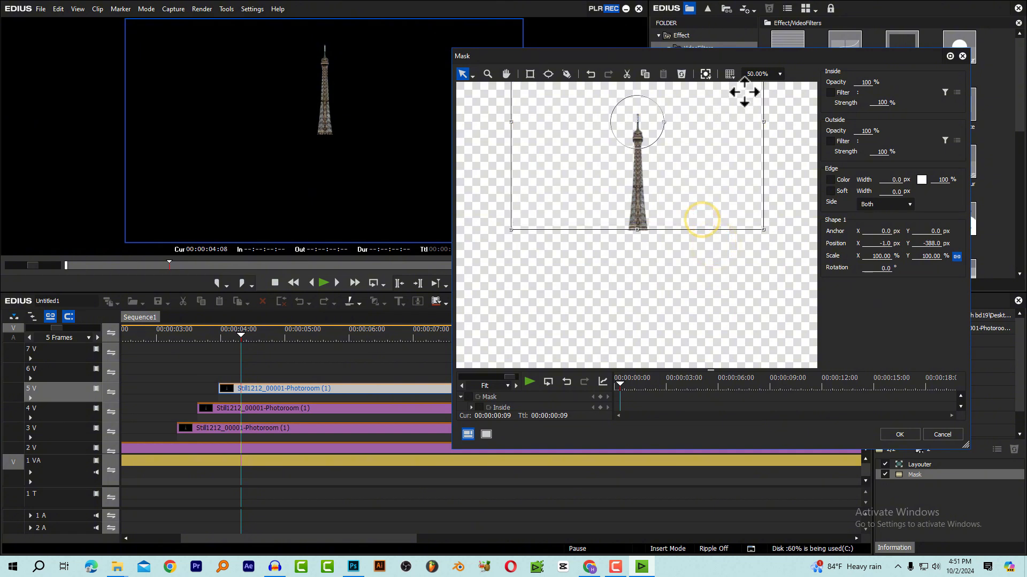
pyautogui.click(779, 74)
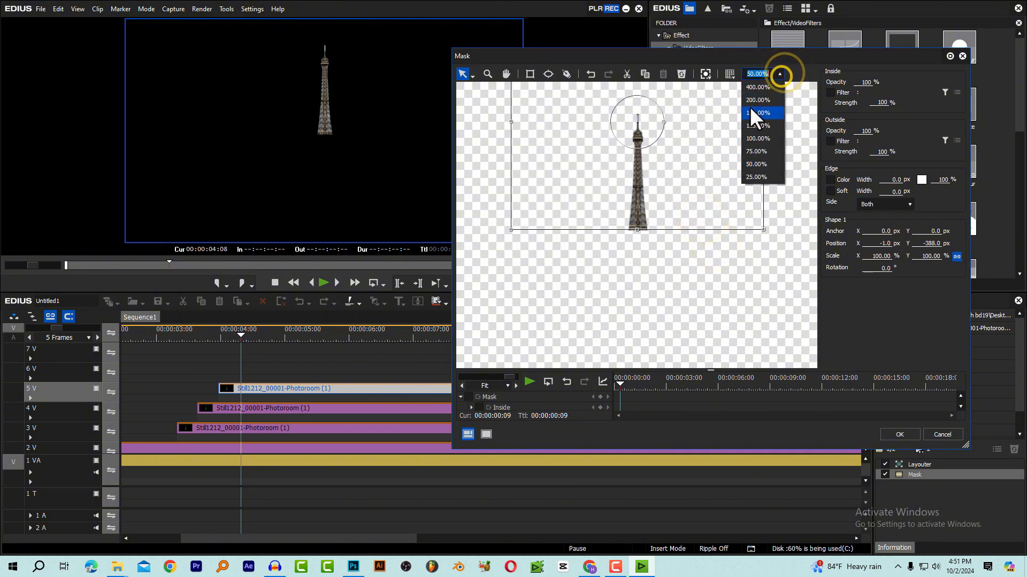
pyautogui.click(755, 131)
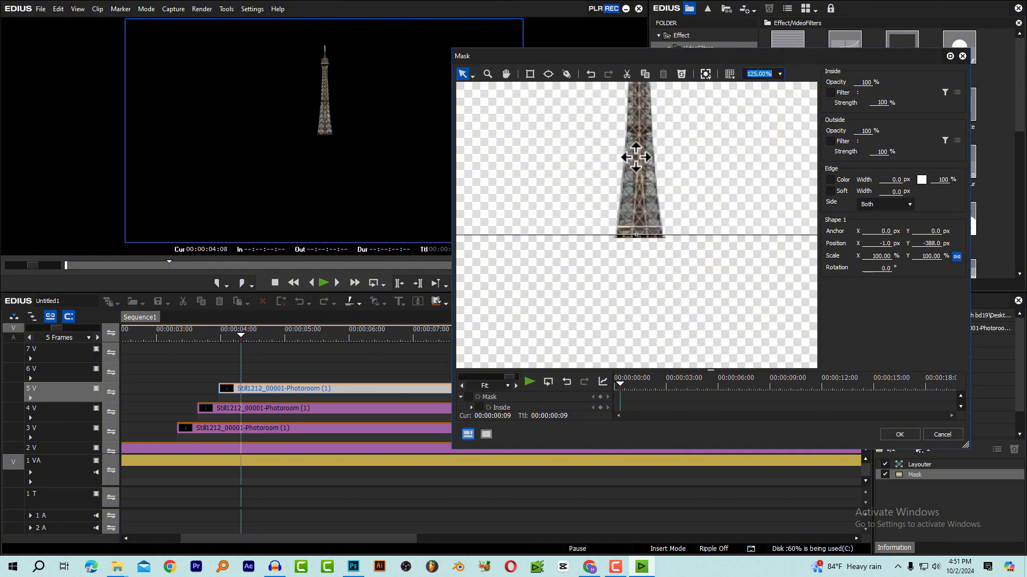
pyautogui.moveTo(636, 158); pyautogui.dragTo(630, 162)
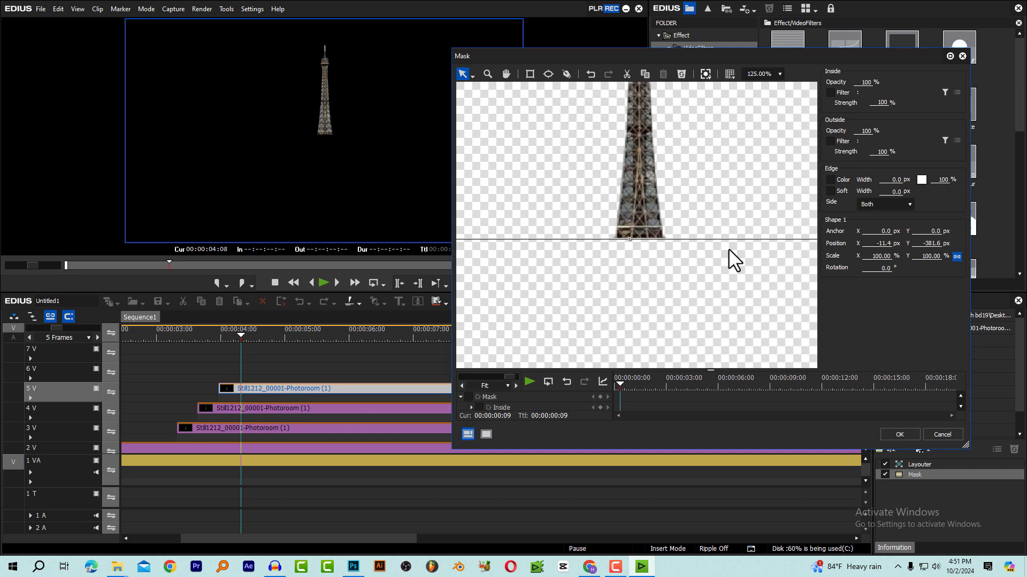
pyautogui.click(865, 131)
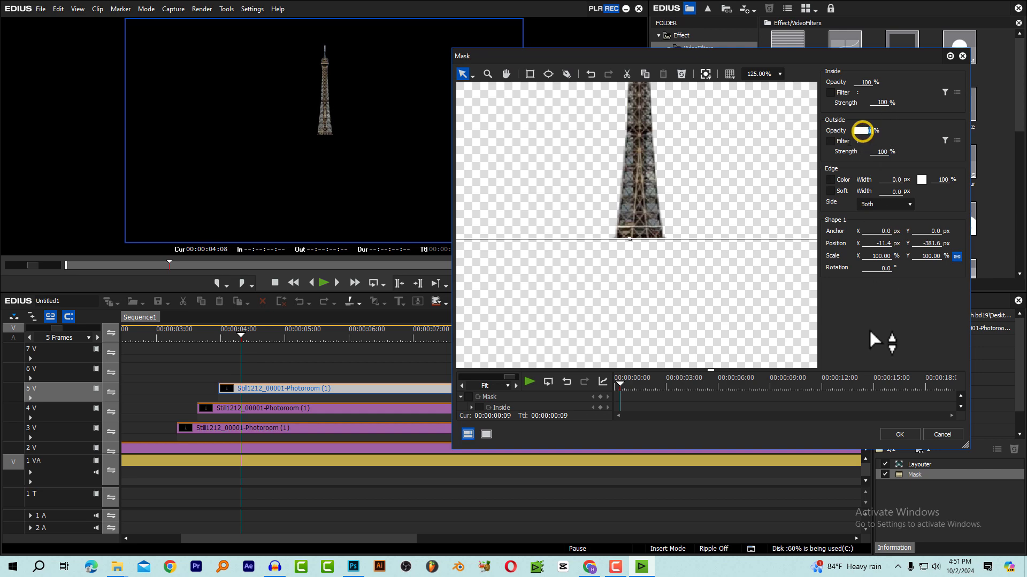
pyautogui.click(897, 434)
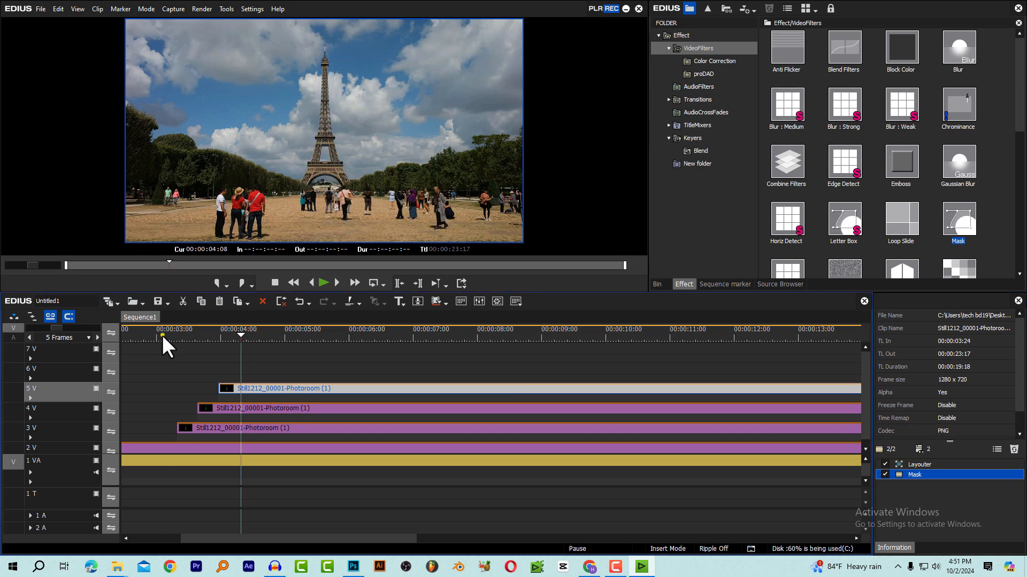
# Play and scrub through the tower build from just before the base section's start to check the three masked layers
pyautogui.click(162, 335)
pyautogui.press('space')
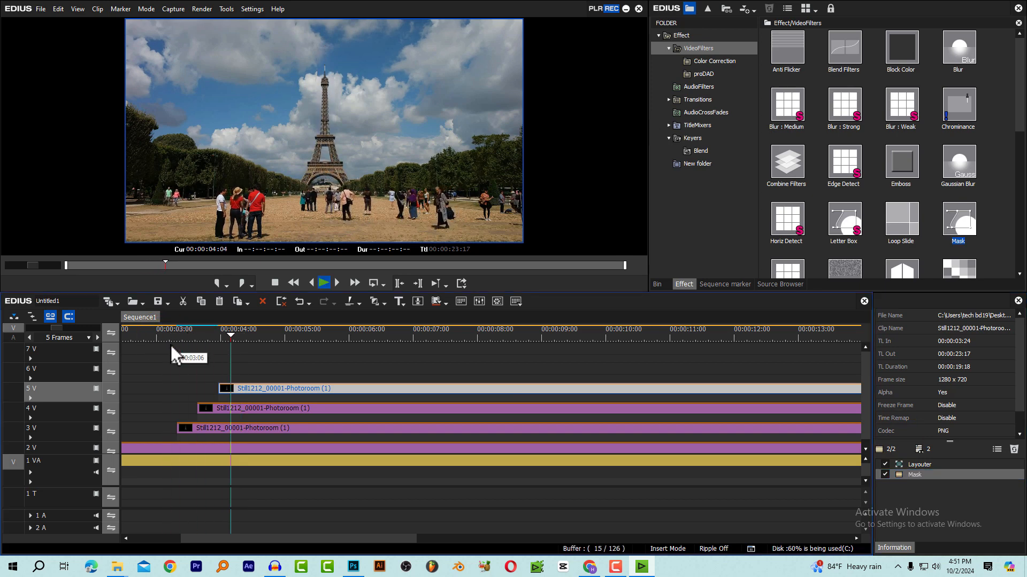
pyautogui.click(176, 336)
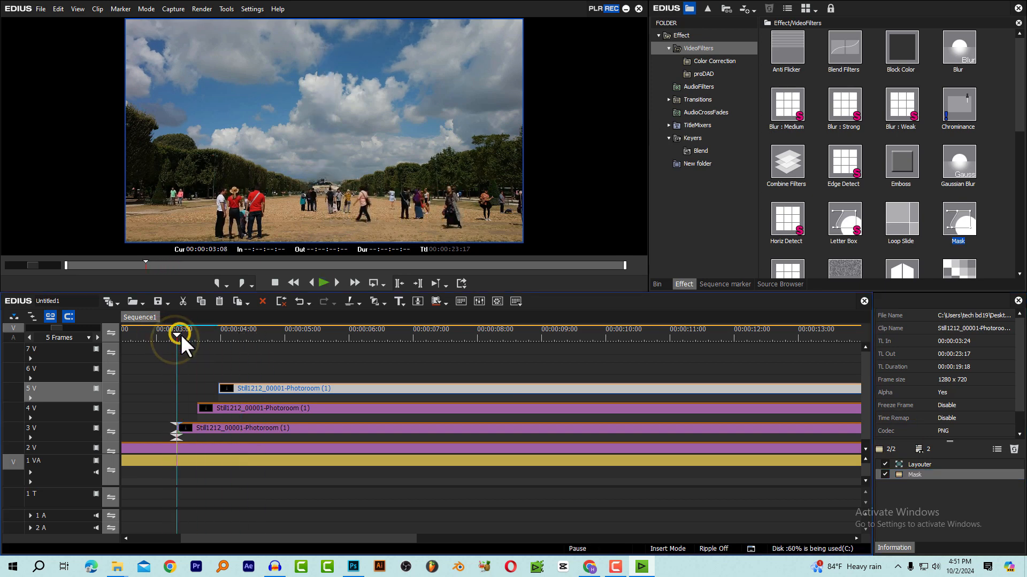
pyautogui.moveTo(180, 334); pyautogui.dragTo(232, 340)
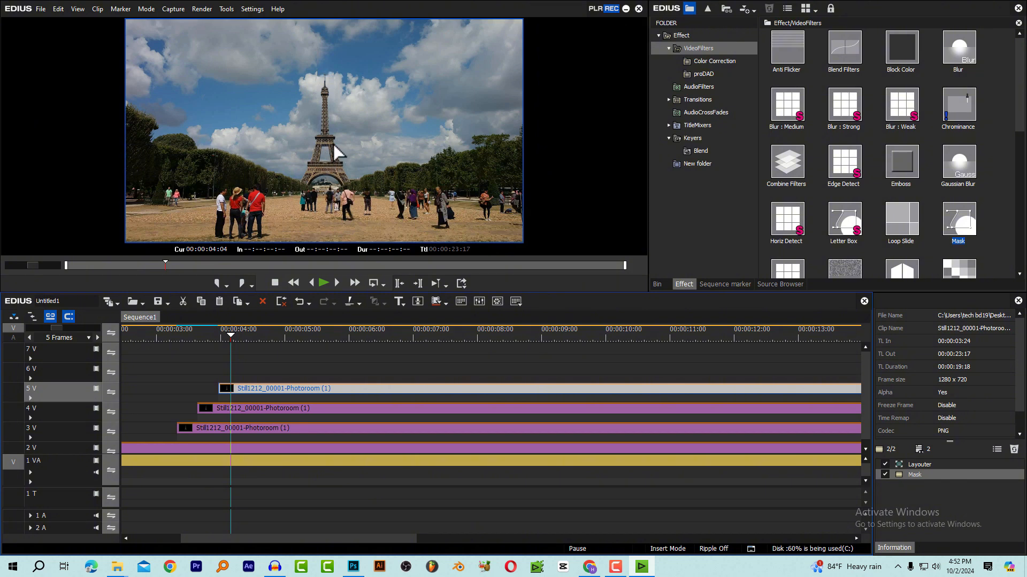
pyautogui.moveTo(180, 334); pyautogui.dragTo(217, 339)
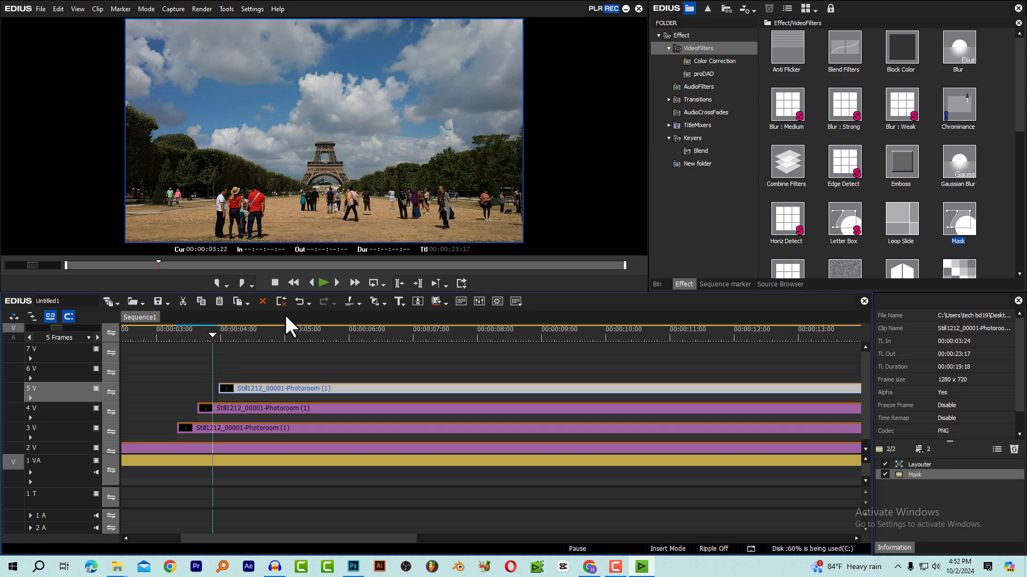
# Open the Layouter for the middle section on track 4 V at the clip's start and rotate its first keyframe to about 17.1°
pyautogui.click(199, 336)
pyautogui.click(216, 409)
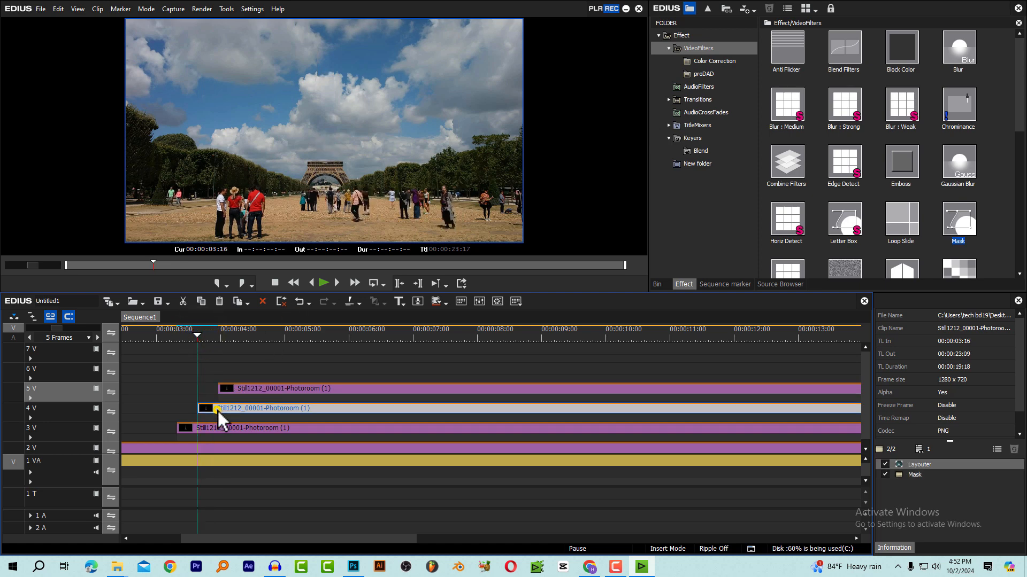
pyautogui.click(924, 464)
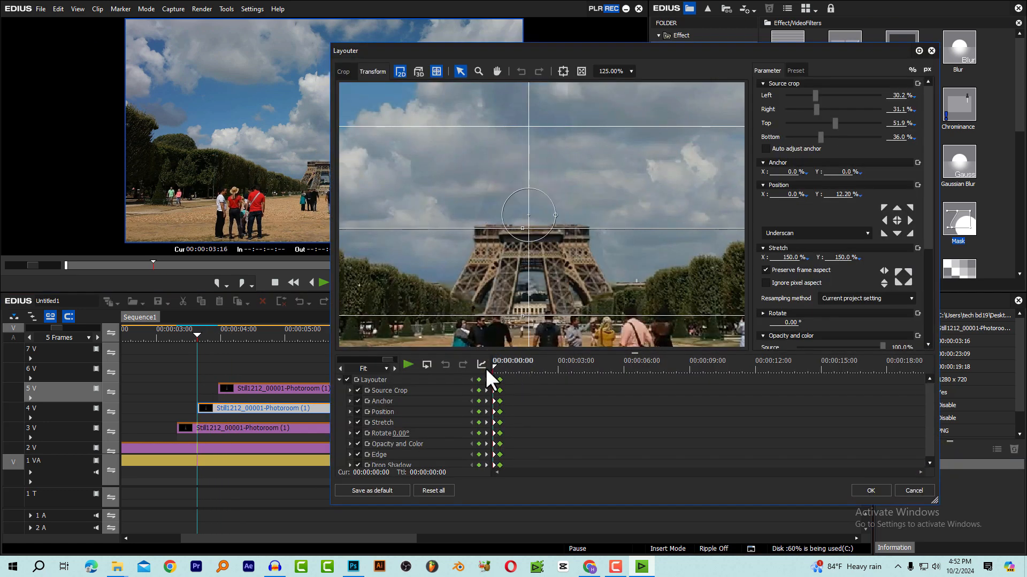
pyautogui.moveTo(486, 368)
pyautogui.mouseDown()
pyautogui.moveTo(499, 374)
pyautogui.moveTo(483, 368)
pyautogui.mouseUp()
pyautogui.scroll(-5, 928, 220)
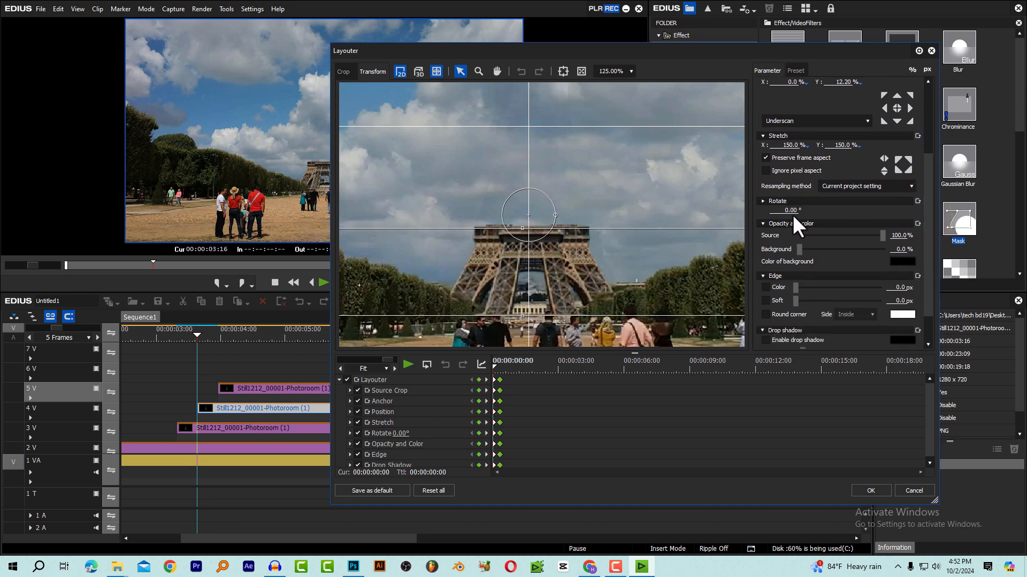
pyautogui.moveTo(793, 214); pyautogui.dragTo(793, 117)
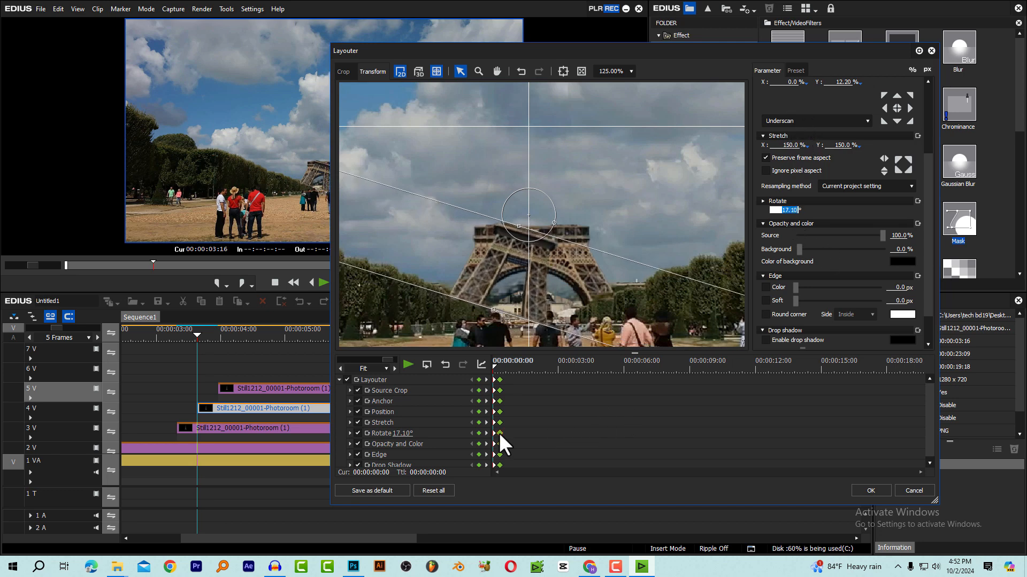
# Preview the tilt animation, set the middle section's starting rotation to 15° at the first keyframe, and apply the layout
pyautogui.moveTo(506, 372); pyautogui.dragTo(481, 370)
pyautogui.press('space')
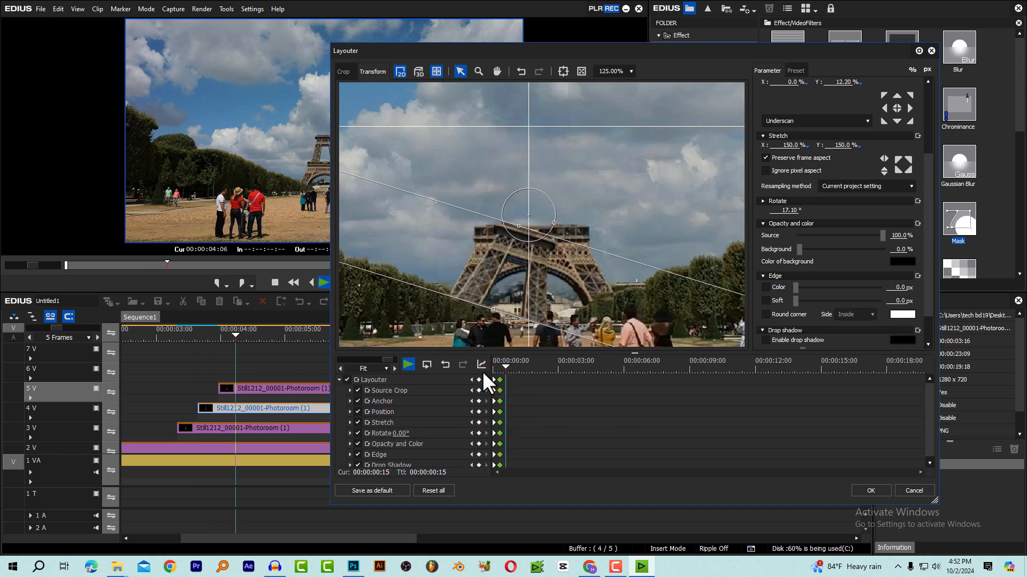
pyautogui.click(501, 369)
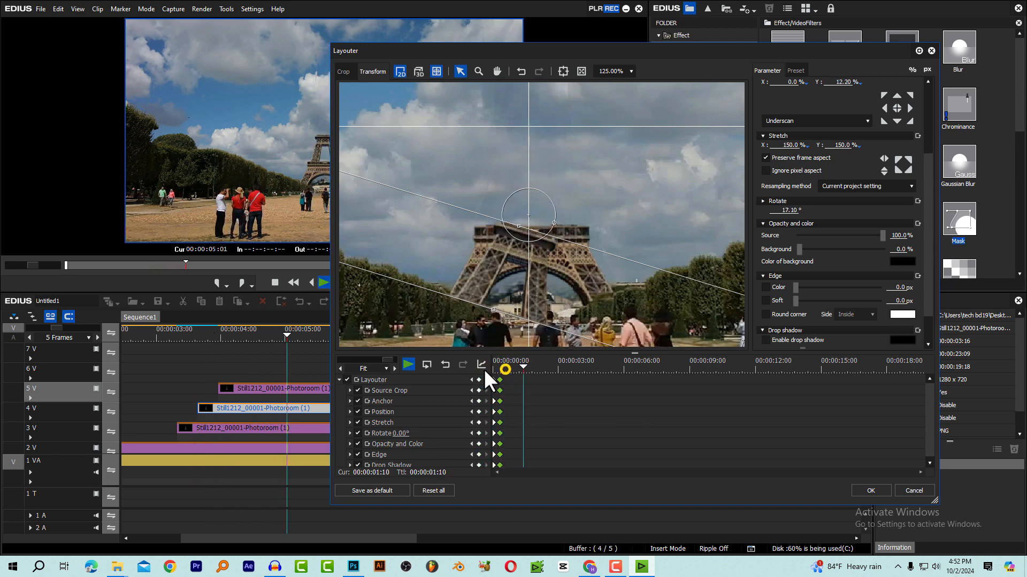
pyautogui.doubleClick(790, 210)
pyautogui.write('15')
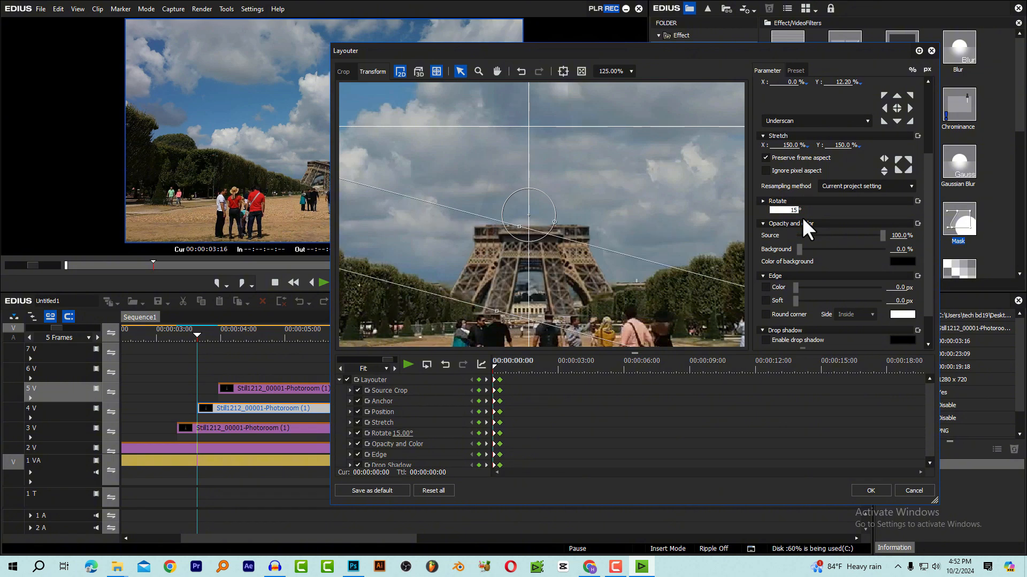
pyautogui.click(870, 490)
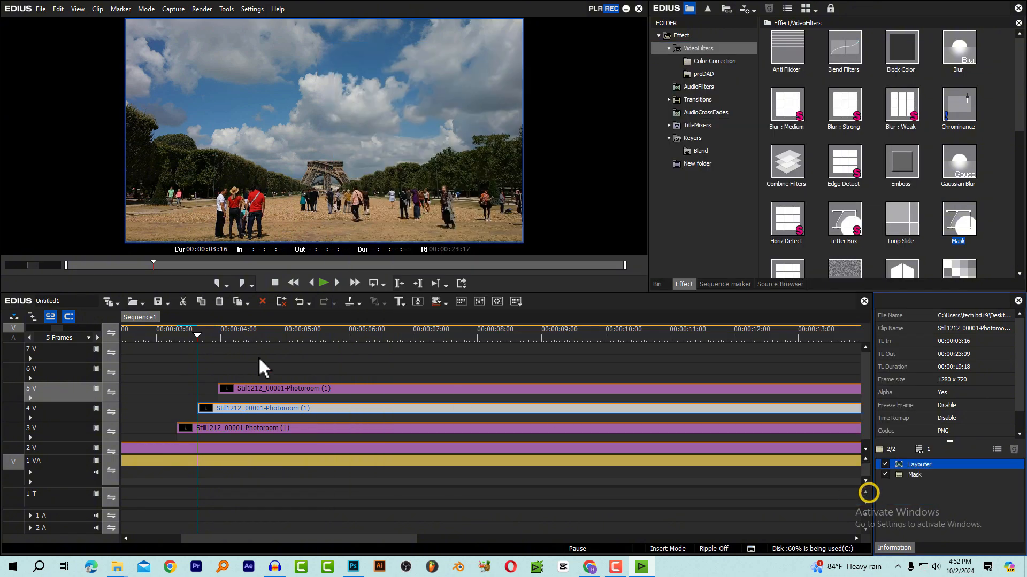
# Play the tower build repeatedly from around the base section's start and view it full screen to check the middle section's tilt
pyautogui.click(177, 335)
pyautogui.press('space')
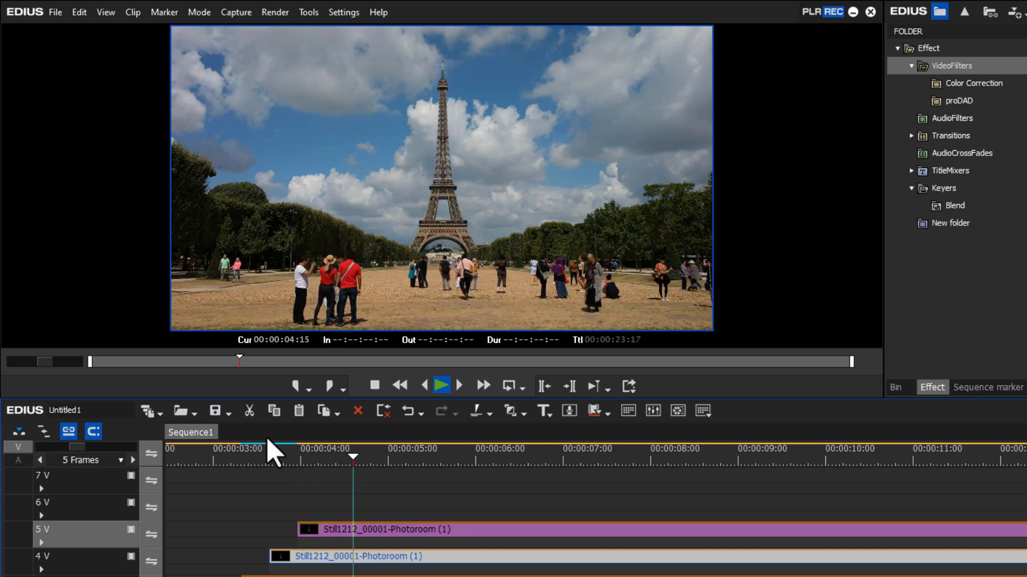
pyautogui.click(250, 463)
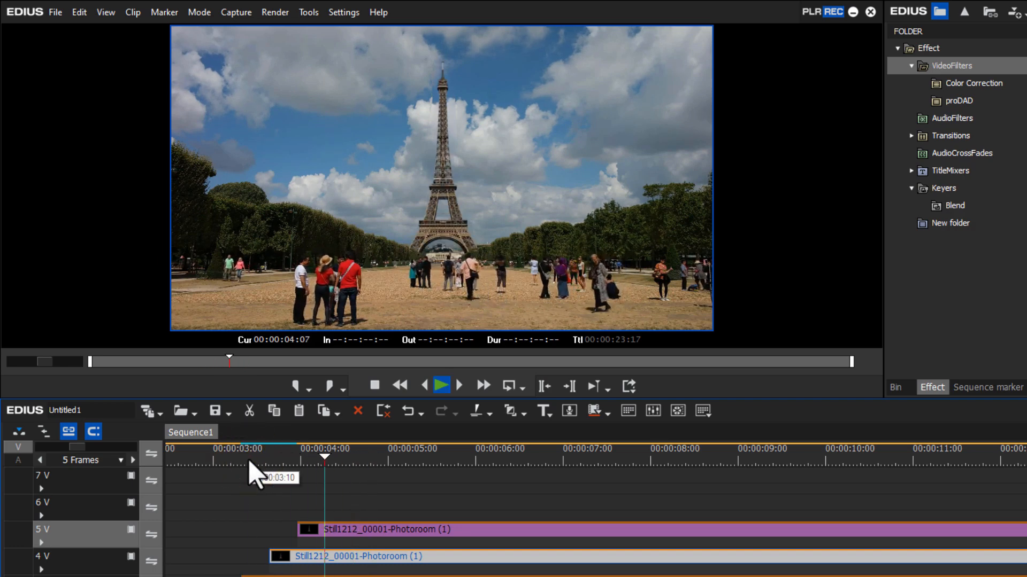
pyautogui.click(250, 461)
pyautogui.click(252, 461)
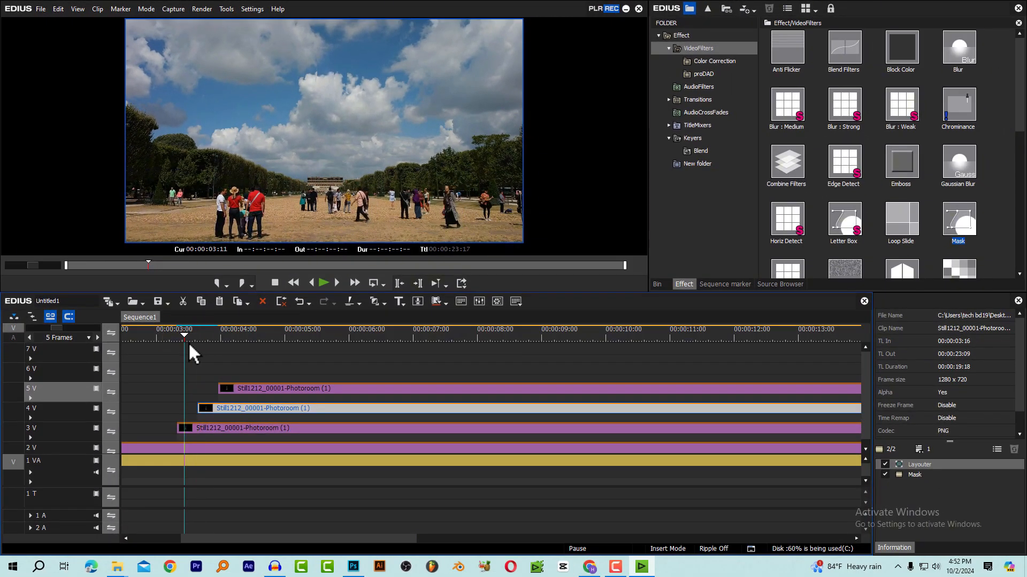
pyautogui.moveTo(646, 291); pyautogui.dragTo(676, 319)
pyautogui.doubleClick(442, 178)
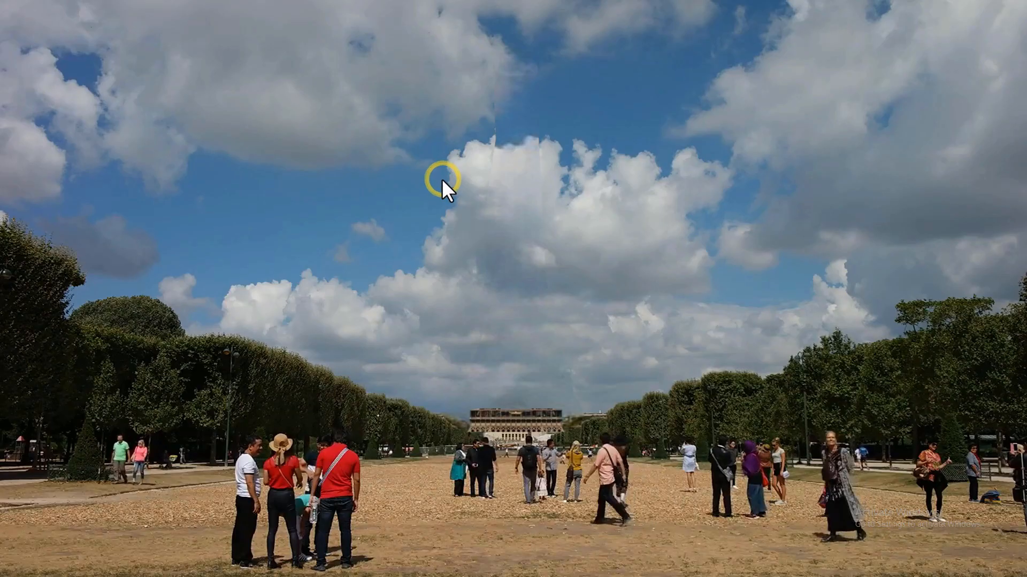
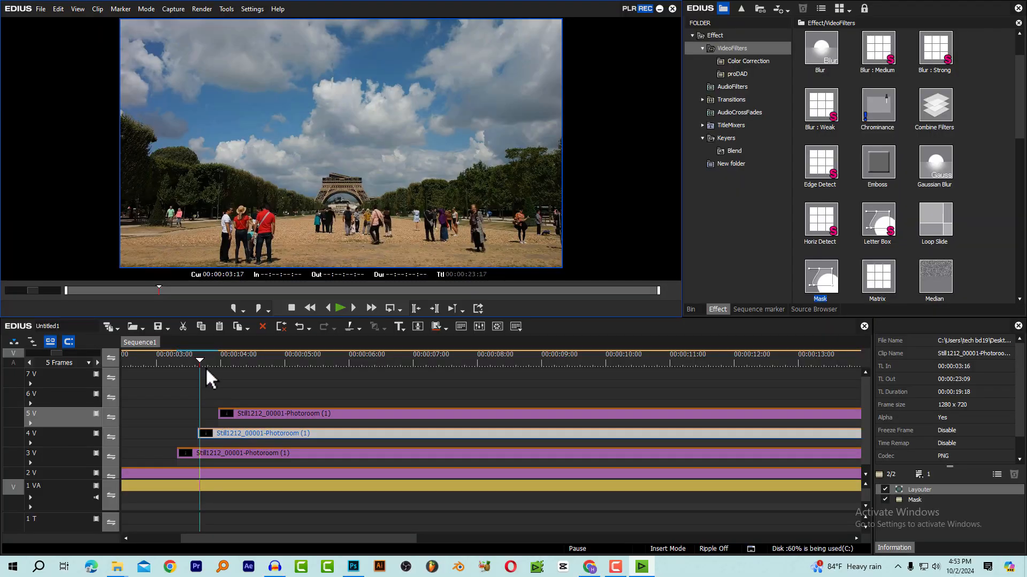
# Play the tower build full screen from the base section's start to check how it rises behind the crowd
pyautogui.click(184, 359)
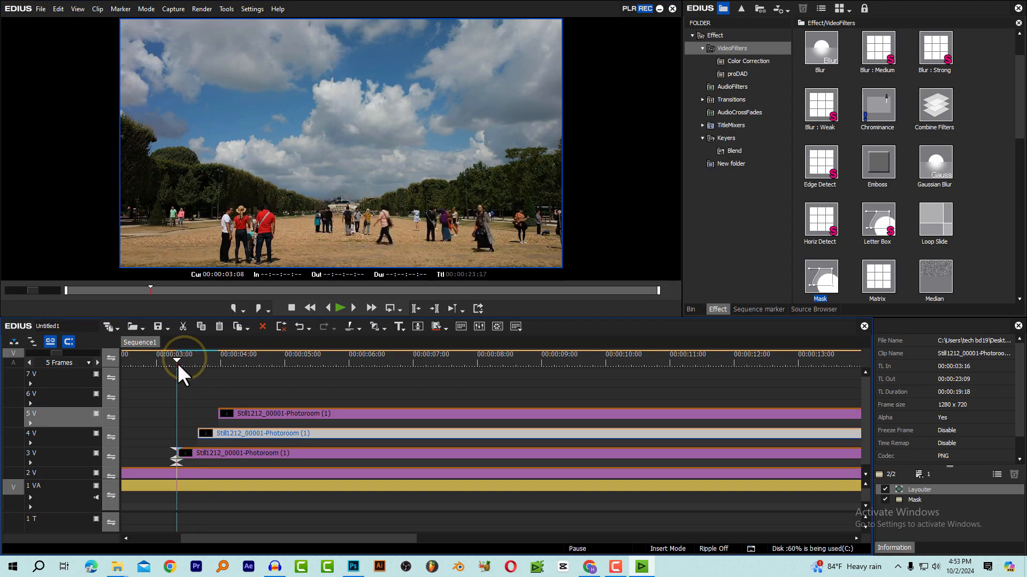
pyautogui.doubleClick(306, 211)
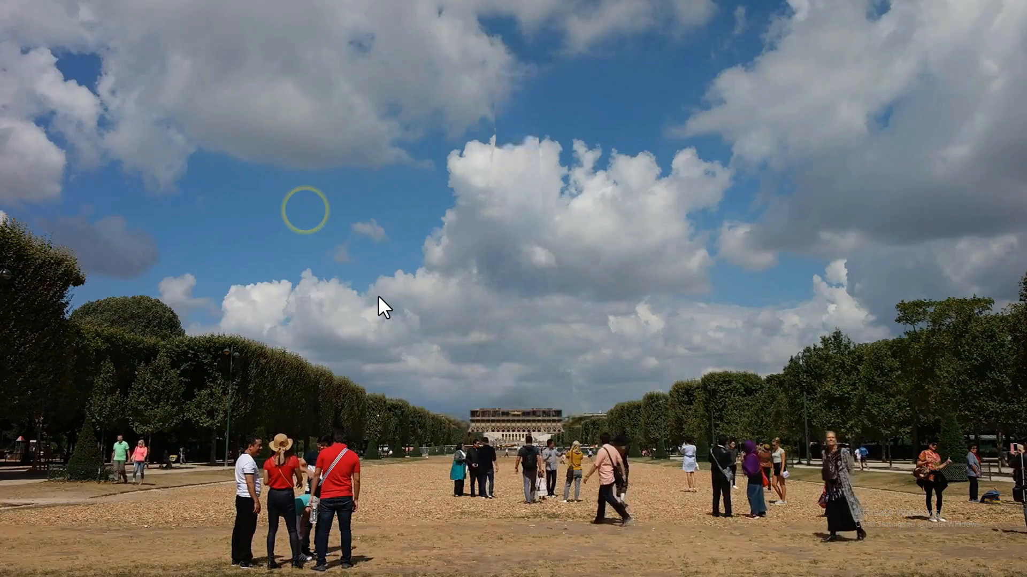
pyautogui.press('space')
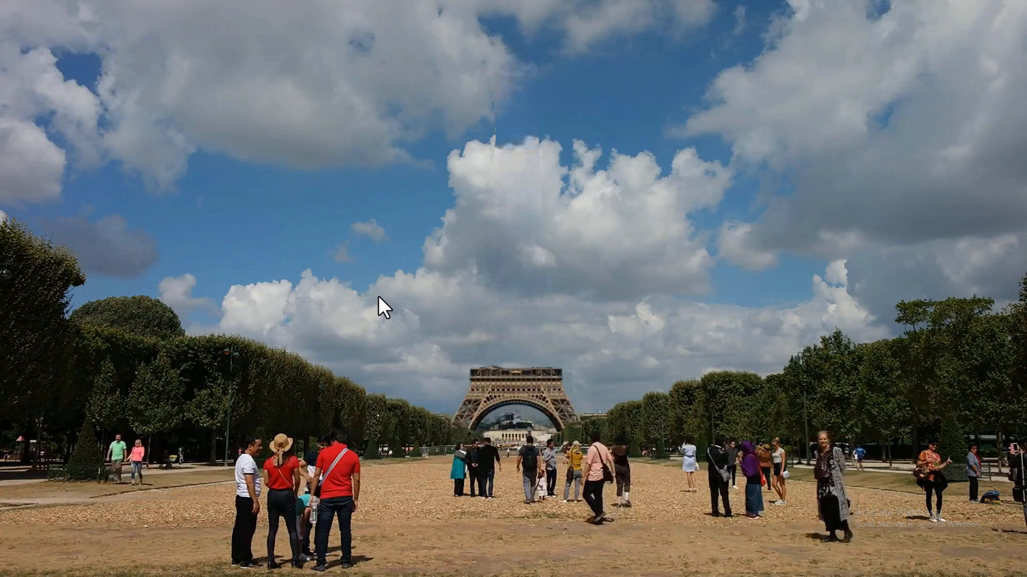
pyautogui.doubleClick(431, 257)
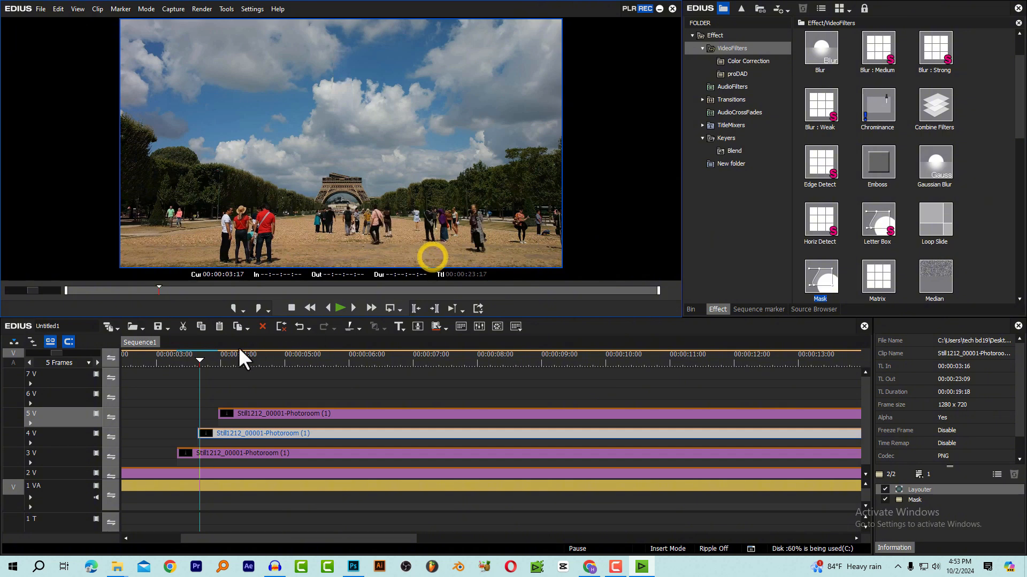
# Split the original footage on track 1 VA at 00:00:03:08 and 00:00:03:16, the start points of the base and middle sections
pyautogui.click(178, 362)
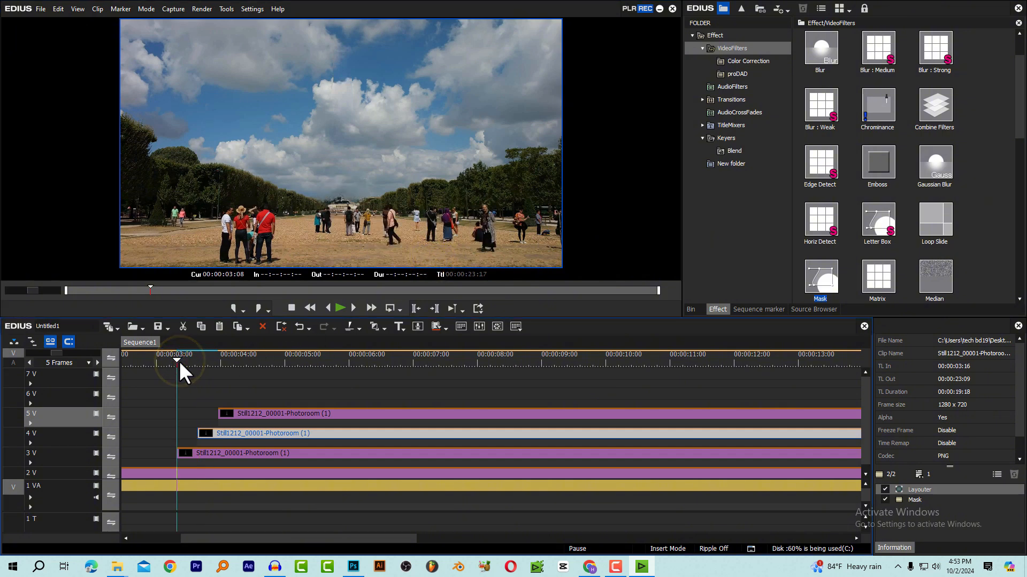
pyautogui.click(184, 486)
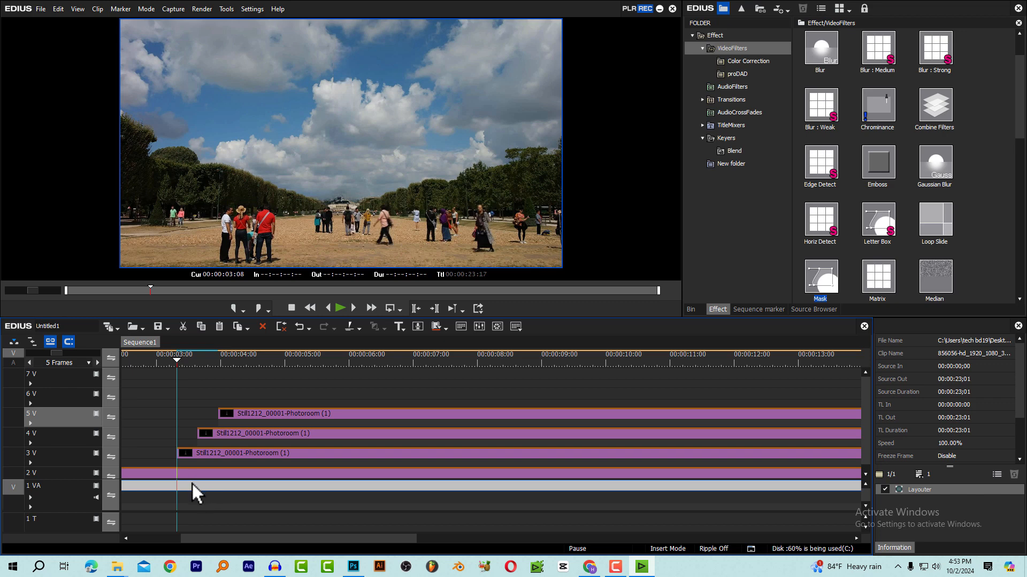
pyautogui.press('c')
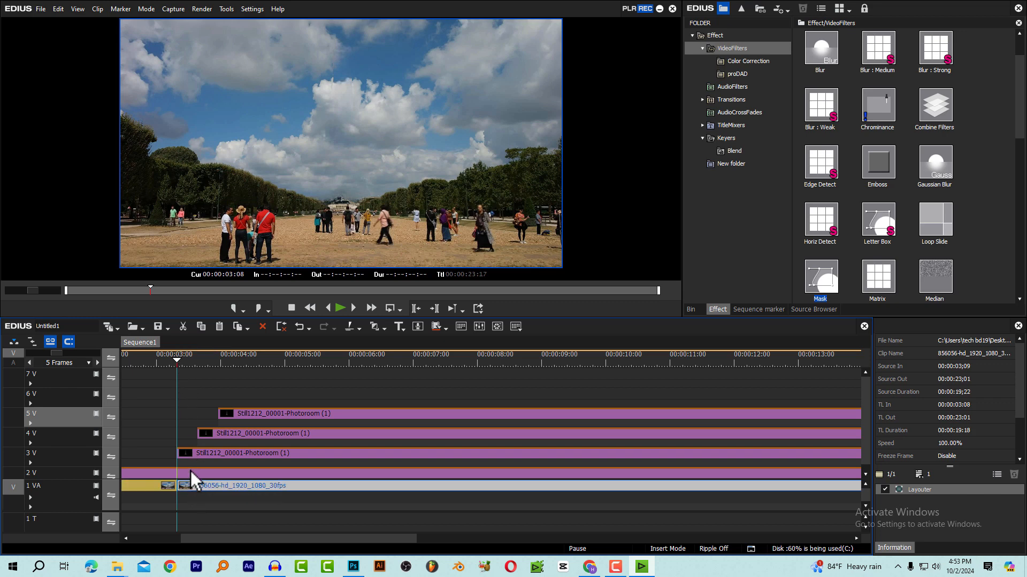
pyautogui.moveTo(183, 361); pyautogui.dragTo(195, 366)
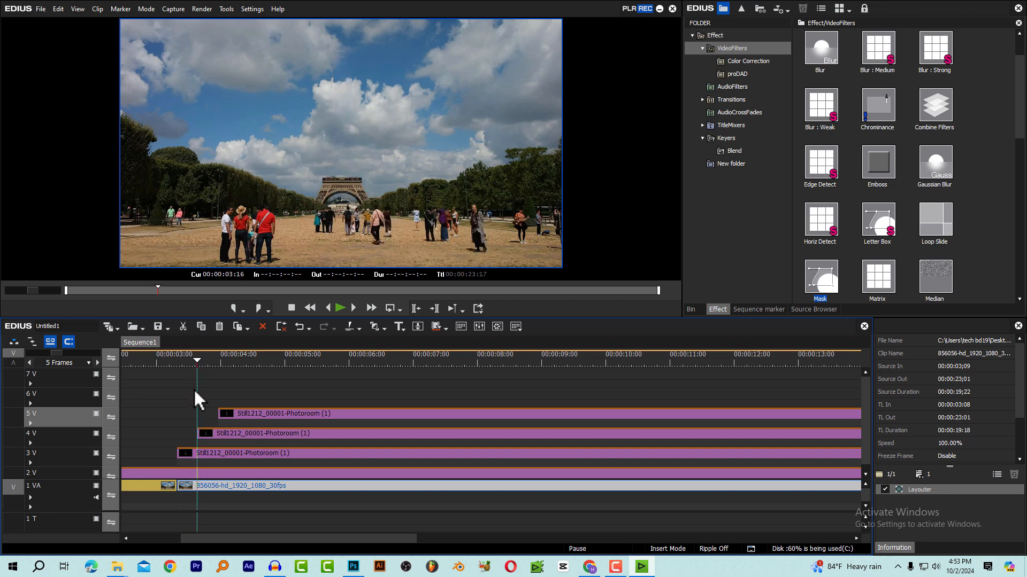
pyautogui.click(194, 485)
pyautogui.press('c')
# Copy the short piece of original footage onto track 4 V at 00:00:03:08, directly before the middle section
pyautogui.click(191, 484)
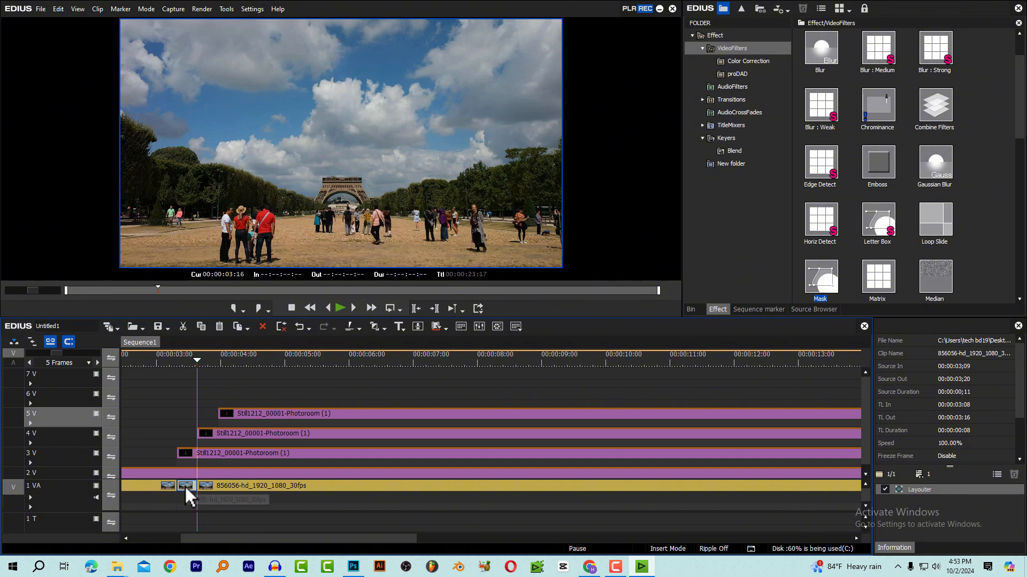
pyautogui.click(178, 357)
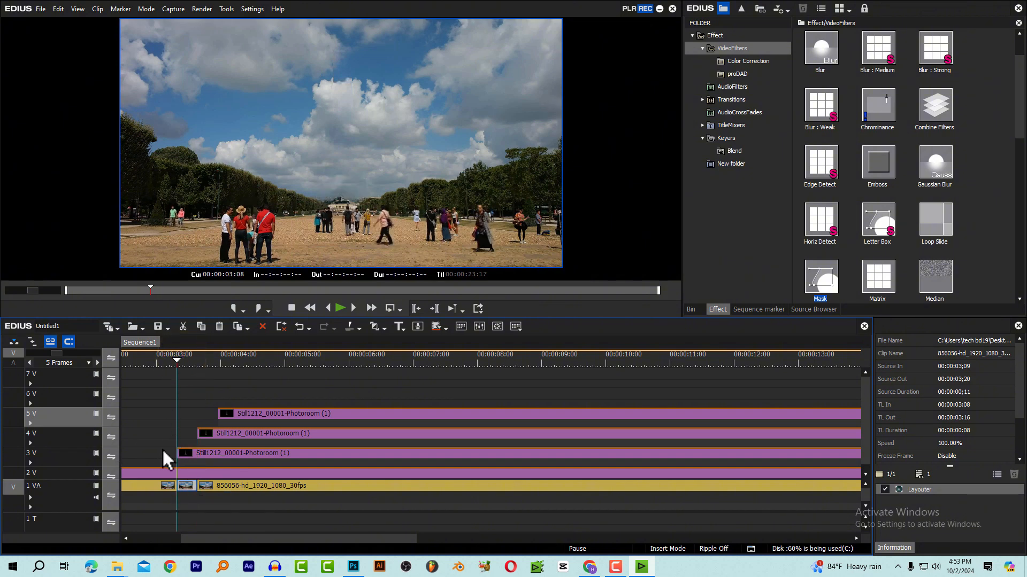
pyautogui.click(191, 457)
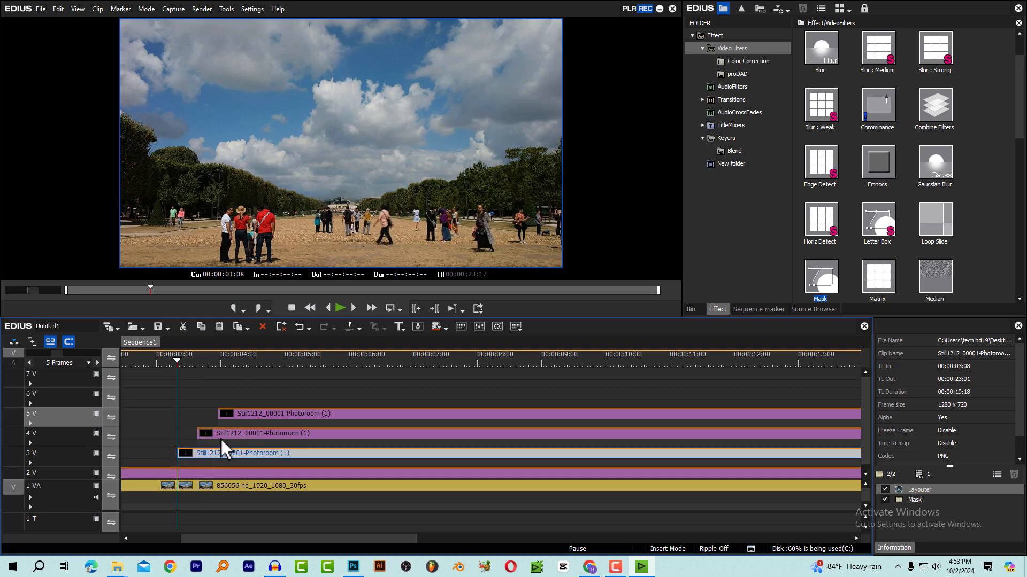
pyautogui.click(191, 361)
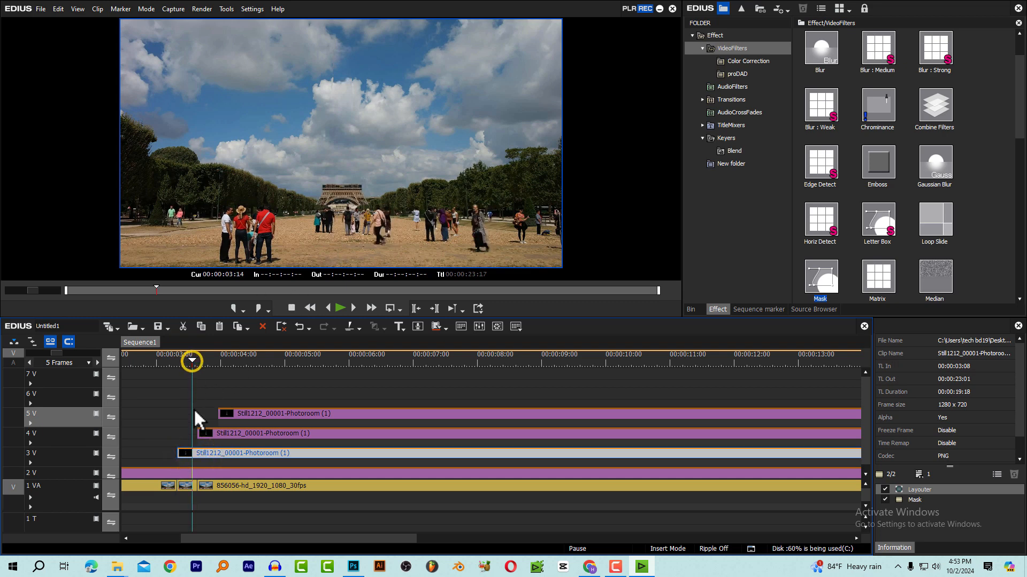
pyautogui.click(177, 357)
pyautogui.click(81, 433)
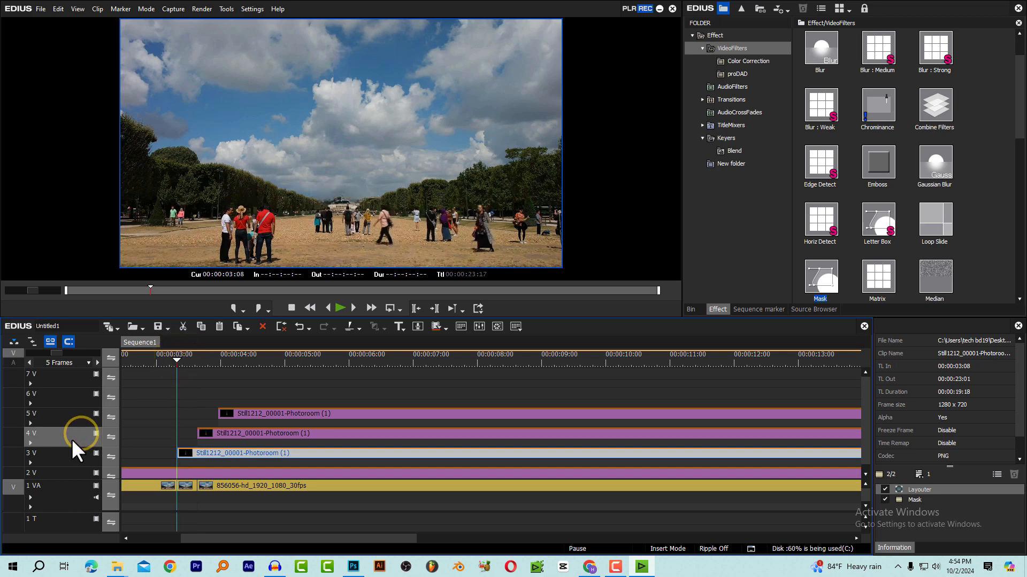
pyautogui.hotkey('ctrl', 'v')
pyautogui.scroll(-1, 197, 385)
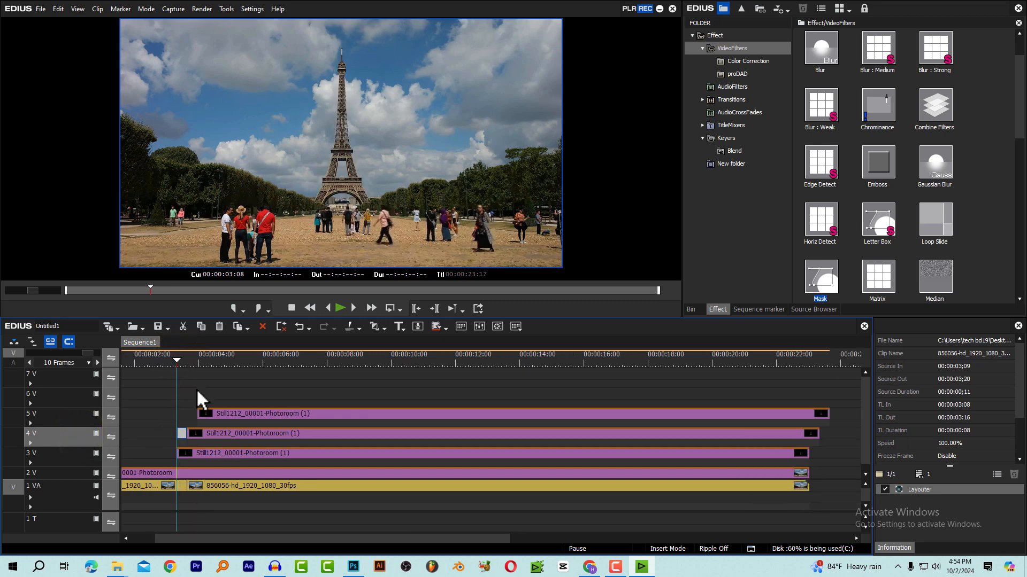
pyautogui.scroll(3, 197, 388)
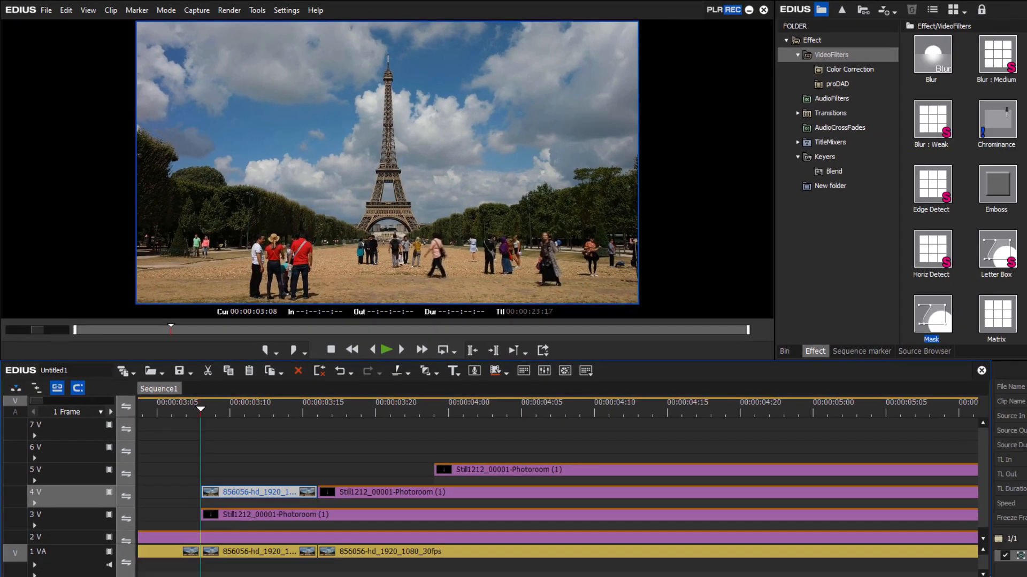
# Apply the Mask filter to the short footage copy on track 4 V and open its mask settings
pyautogui.moveTo(932, 316); pyautogui.dragTo(253, 496)
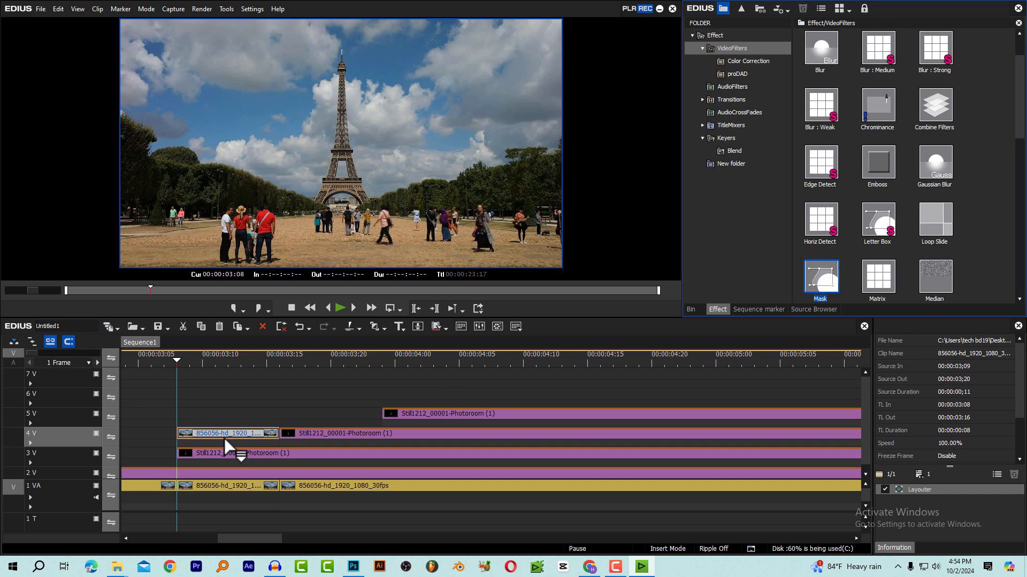
pyautogui.moveTo(223, 432); pyautogui.dragTo(223, 432)
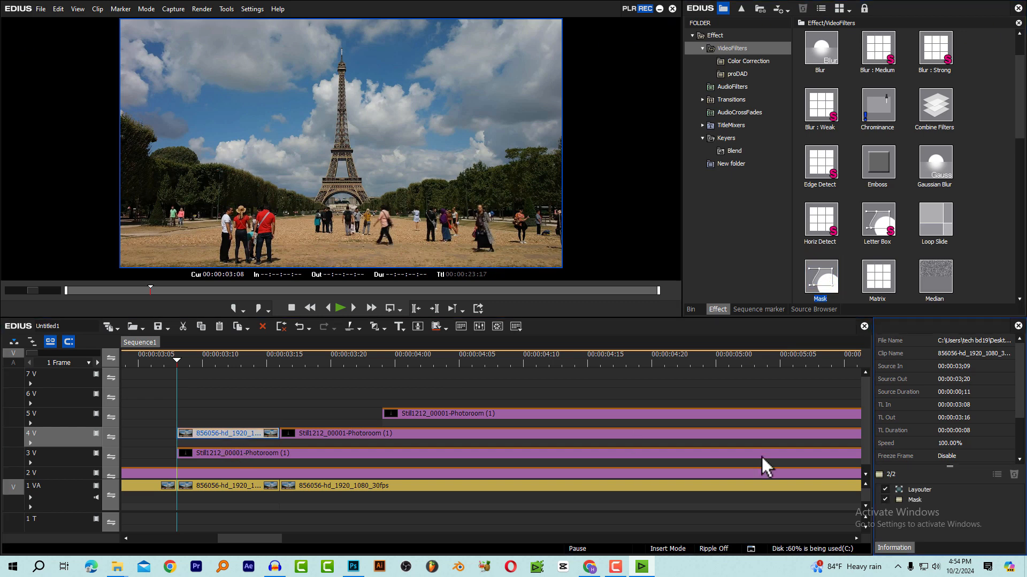
pyautogui.doubleClick(916, 501)
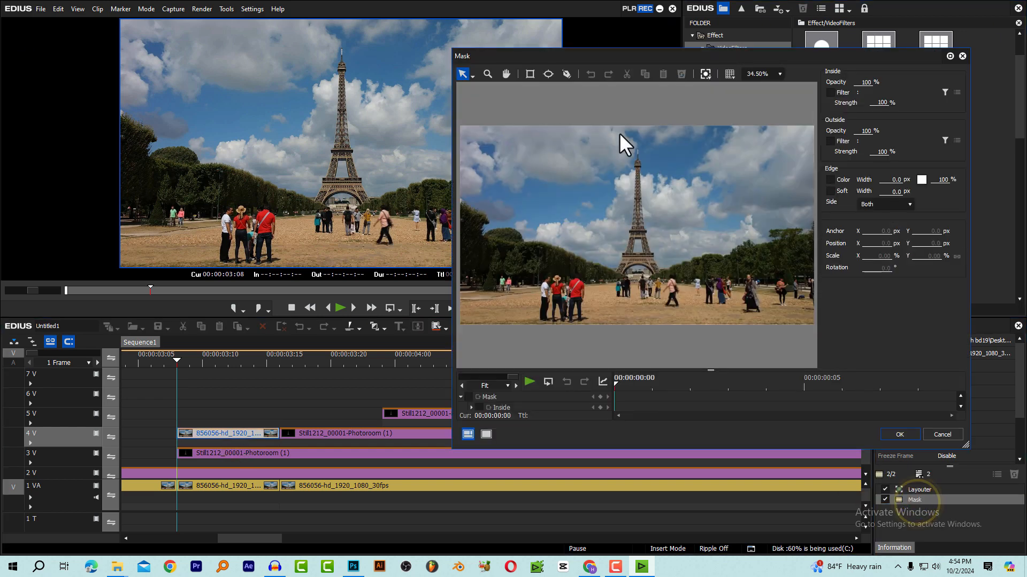
# At 125% zoom, start a freehand mask path along the hedge line and beneath the tower's arch, undoing the misplaced last points
pyautogui.click(780, 73)
pyautogui.click(756, 123)
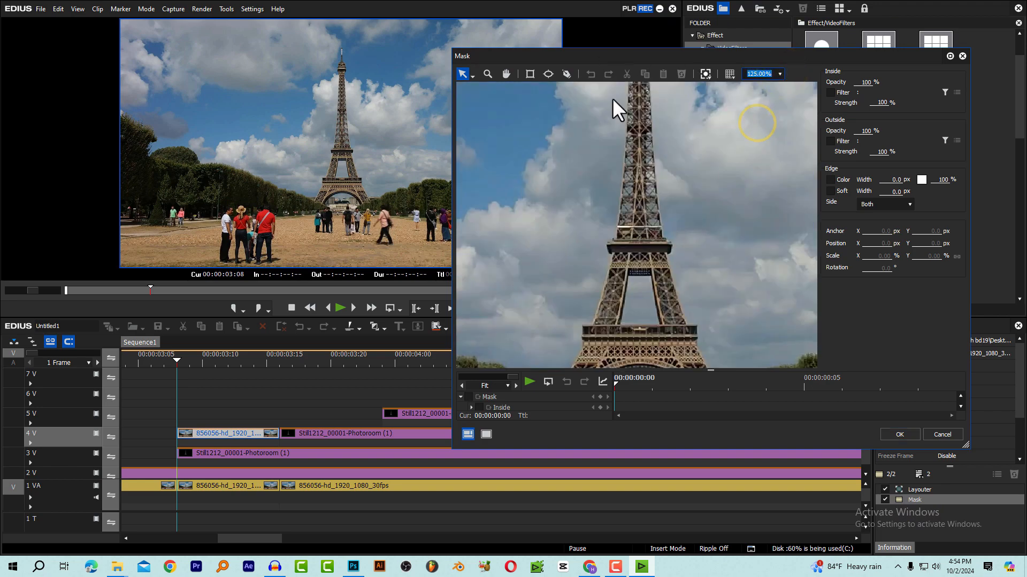
pyautogui.press('space')
pyautogui.moveTo(623, 262); pyautogui.dragTo(634, 195)
pyautogui.moveTo(629, 229); pyautogui.dragTo(616, 214)
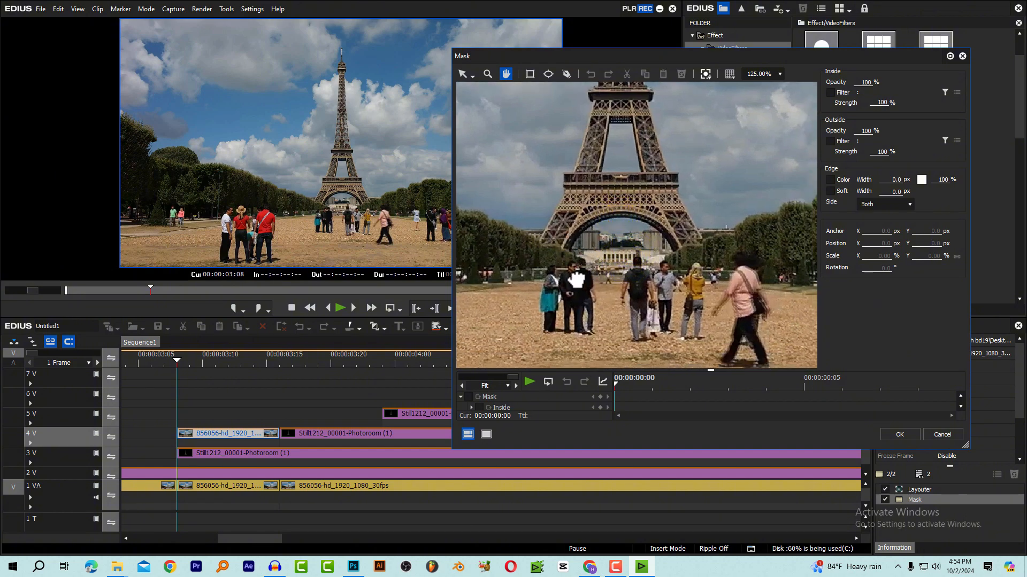
pyautogui.click(565, 76)
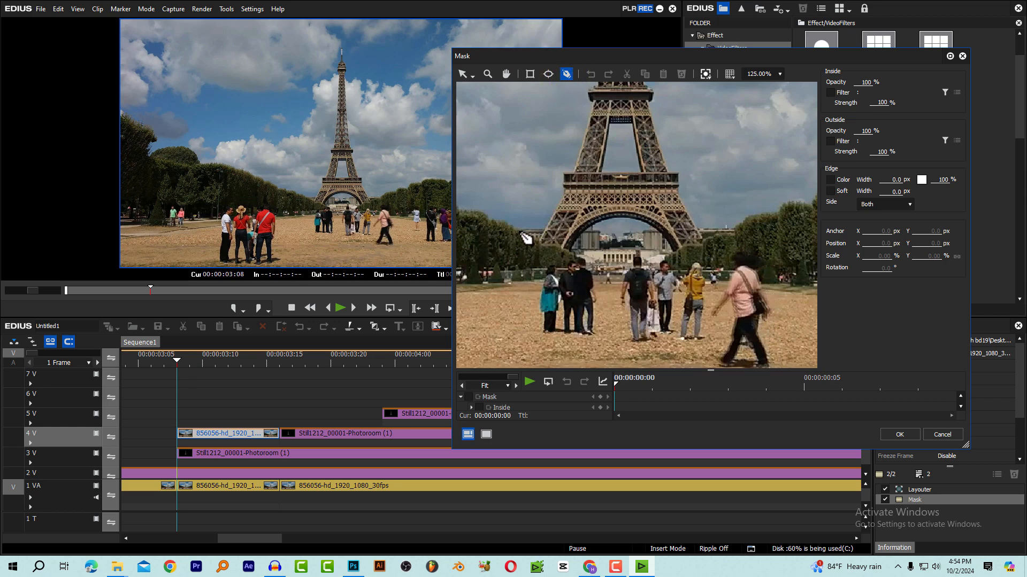
pyautogui.moveTo(508, 221)
pyautogui.mouseDown()
pyautogui.moveTo(555, 252)
pyautogui.moveTo(617, 240)
pyautogui.moveTo(673, 255)
pyautogui.mouseUp()
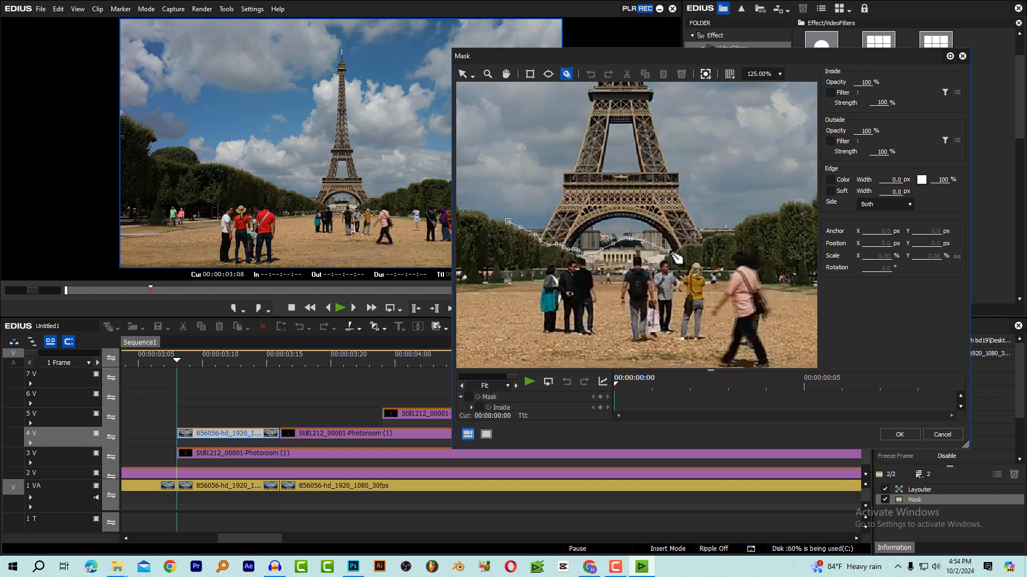
pyautogui.hotkey('ctrl', 'z')
pyautogui.hotkey('ctrl', 'z')
pyautogui.hotkey('ctrl', 'z')
pyautogui.hotkey('ctrl', 'z')
pyautogui.hotkey('ctrl', 'z')
pyautogui.hotkey('ctrl', 'z')
# Continue the mask path along the opposite hedge, close it around the crowd, set the outside opacity to 0%, and apply the mask
pyautogui.click(636, 251)
pyautogui.click(700, 244)
pyautogui.click(777, 250)
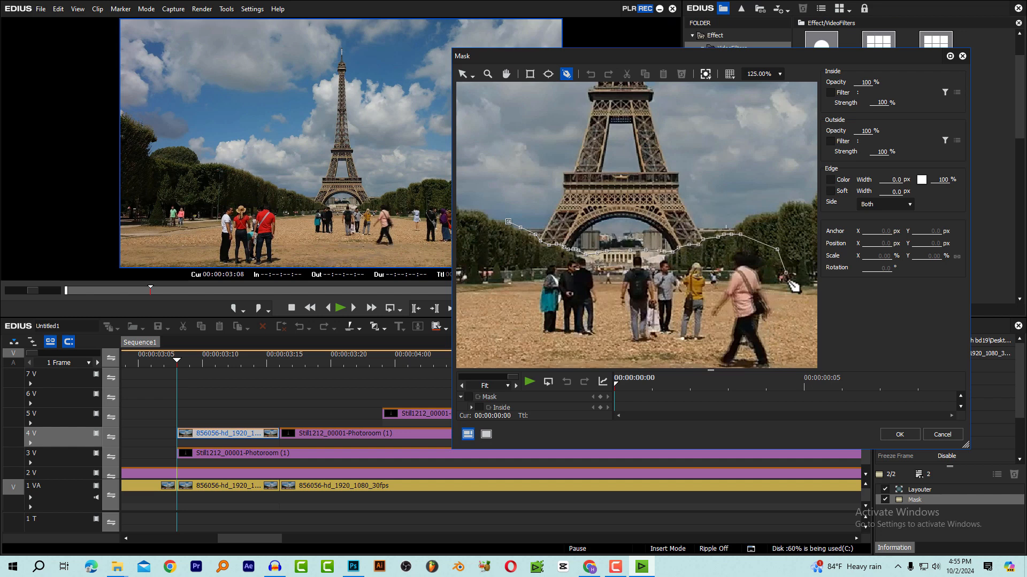
pyautogui.click(774, 337)
pyautogui.click(487, 329)
pyautogui.click(475, 266)
pyautogui.click(507, 222)
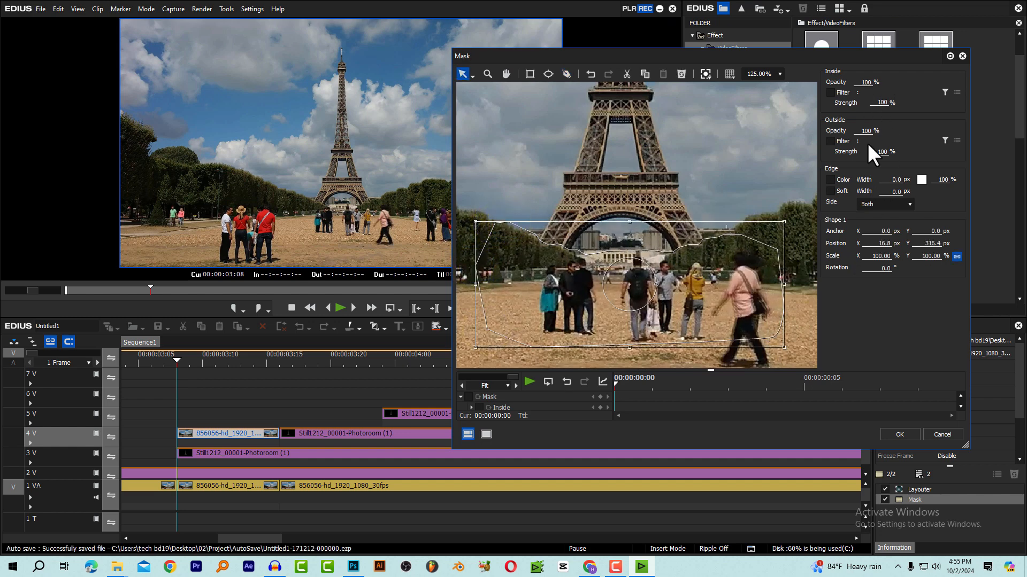
pyautogui.moveTo(868, 132); pyautogui.dragTo(873, 285)
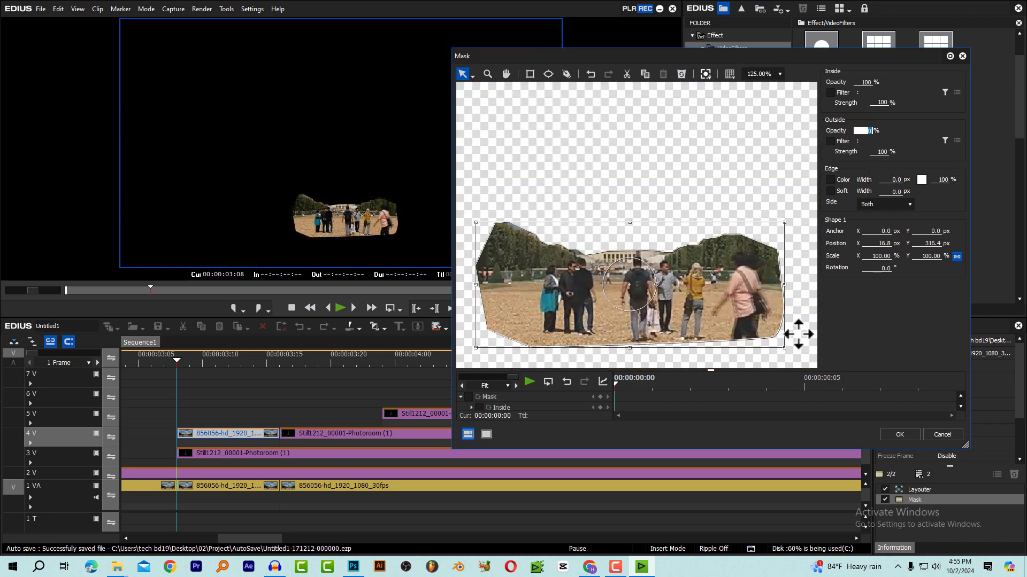
pyautogui.click(899, 434)
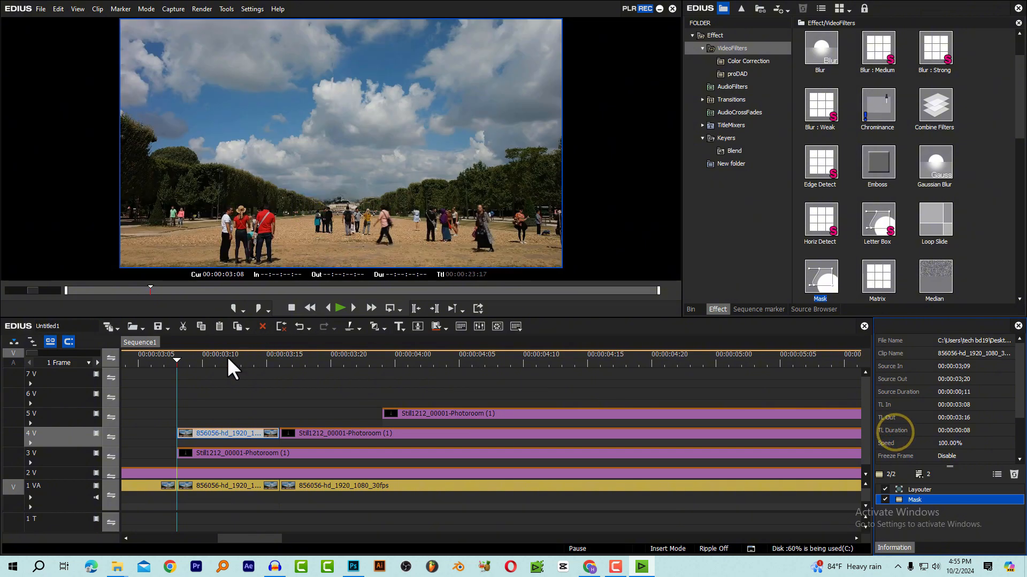
# Play the build from the base section's start, full screen and in the preview, to check the base rising behind the masked foreground
pyautogui.doubleClick(345, 181)
pyautogui.press('space')
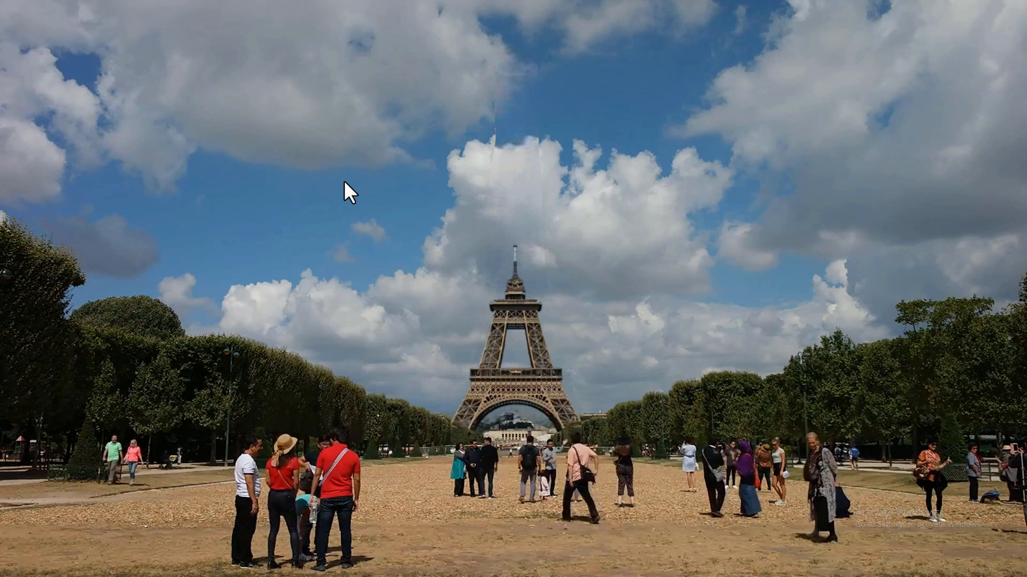
pyautogui.doubleClick(344, 182)
pyautogui.click(177, 360)
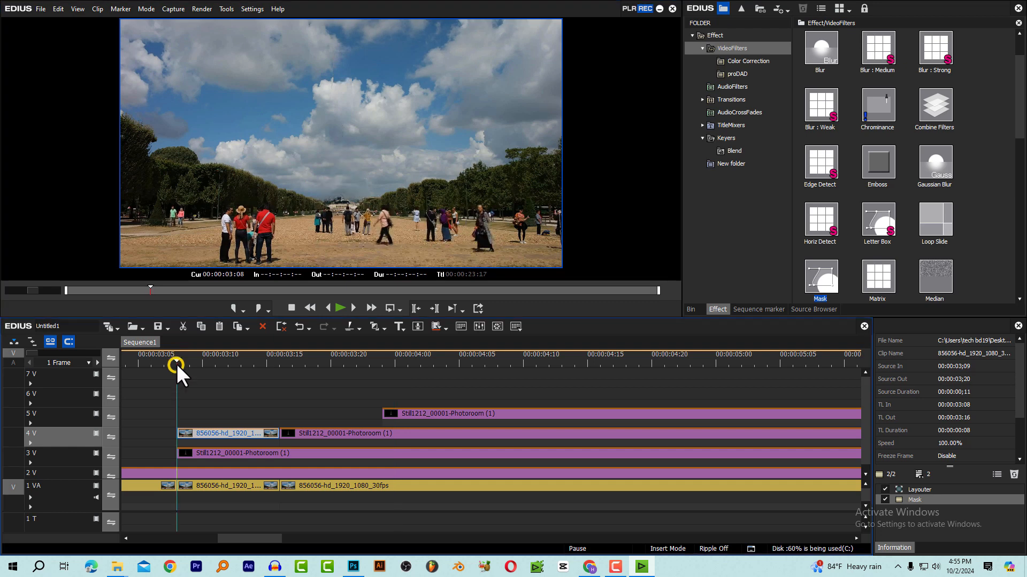
pyautogui.press('space')
pyautogui.click(215, 358)
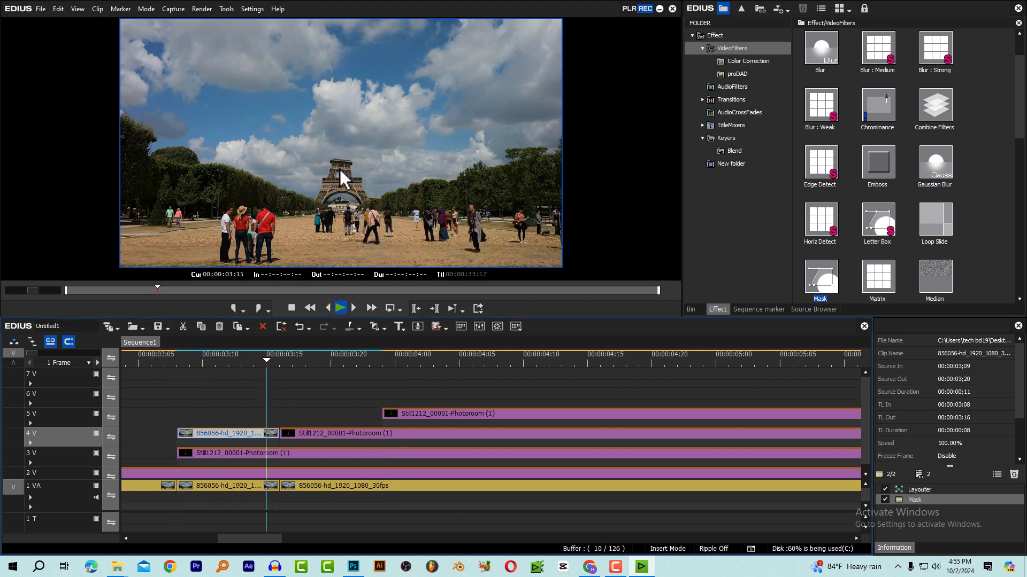
pyautogui.press('space')
pyautogui.moveTo(214, 361); pyautogui.dragTo(266, 361)
pyautogui.press('space')
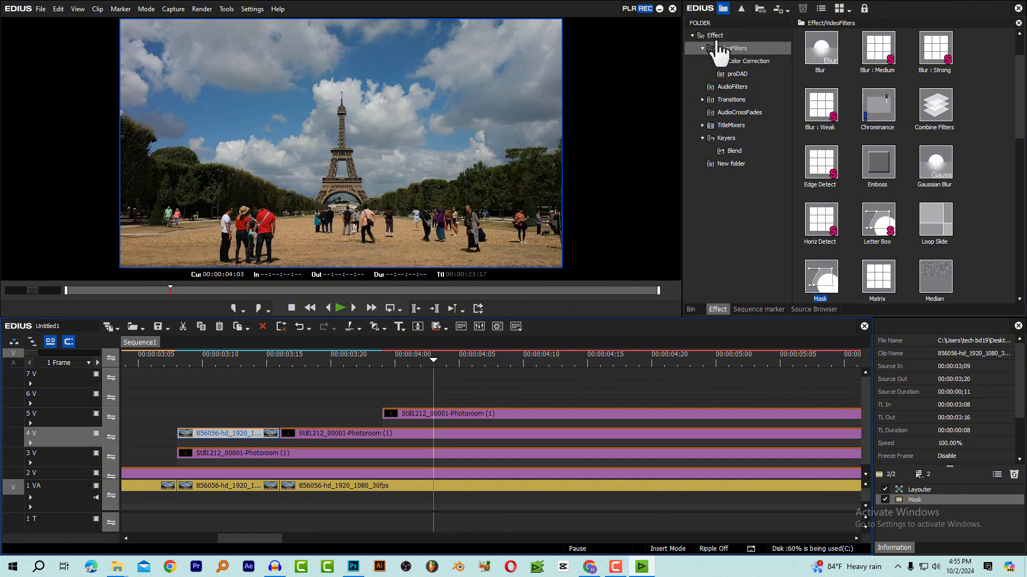
# Apply the Motion Blur filter to the base section on track 3 V
pyautogui.click(241, 361)
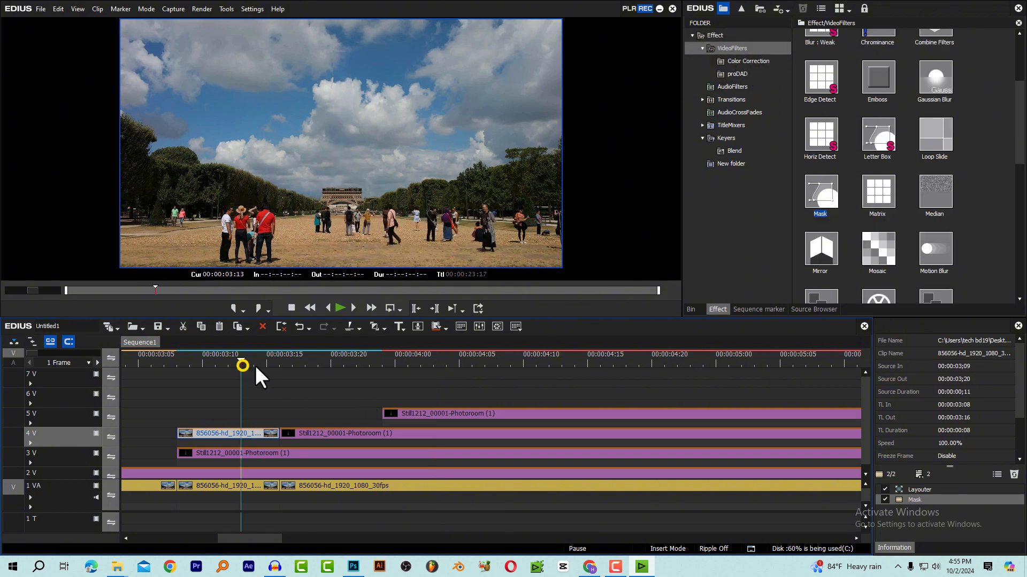
pyautogui.scroll(-3, 903, 160)
pyautogui.moveTo(936, 157); pyautogui.dragTo(216, 451)
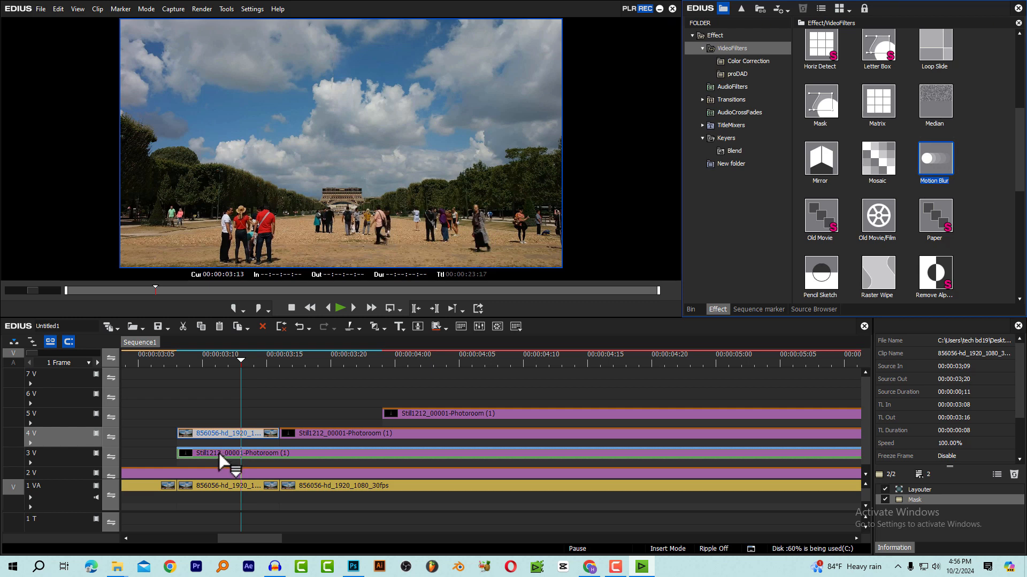
pyautogui.moveTo(219, 453); pyautogui.dragTo(219, 454)
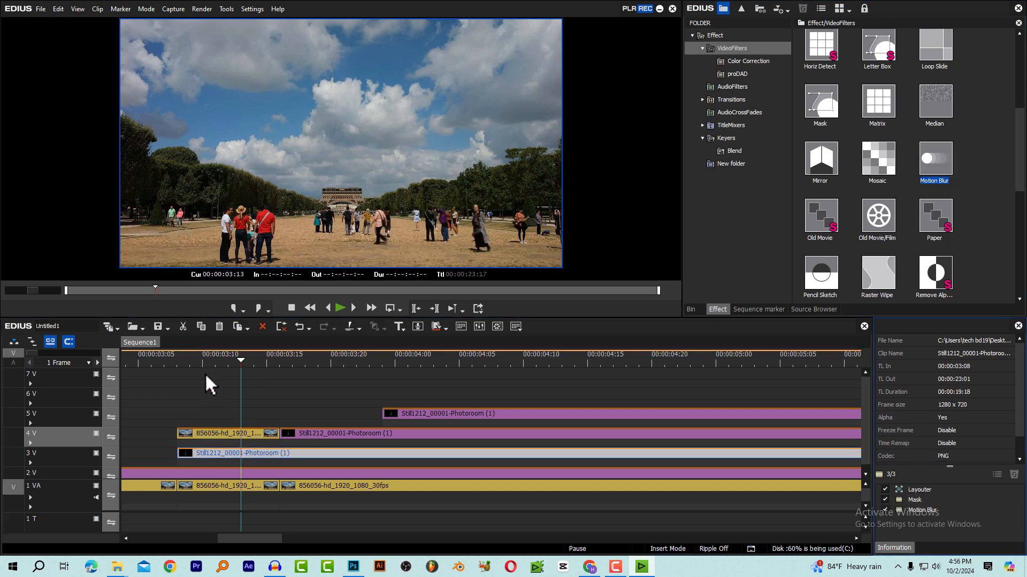
# Replay the tower build from the base section's start to check the motion blur
pyautogui.moveTo(197, 355); pyautogui.dragTo(175, 355)
pyautogui.press('space')
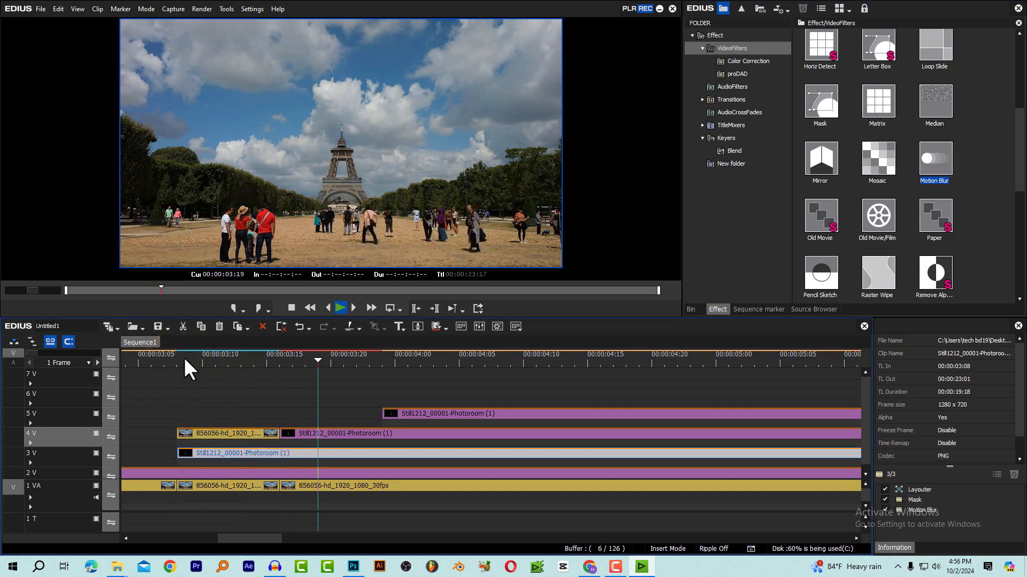
pyautogui.click(185, 357)
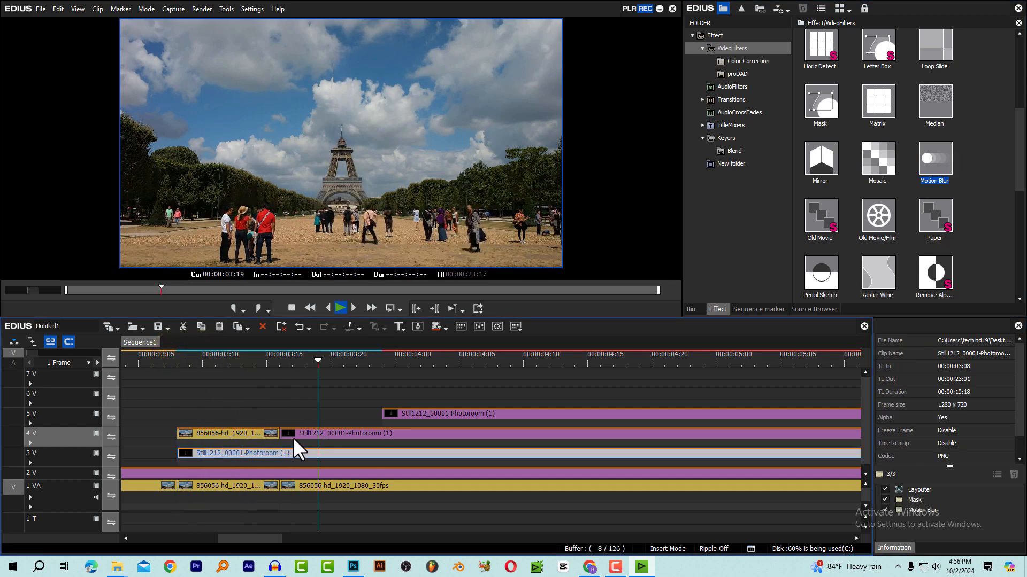
# Set the Motion Blur ratio on the track 3 V base section to 29 and replay the build from its start
pyautogui.press('space')
pyautogui.doubleClick(929, 510)
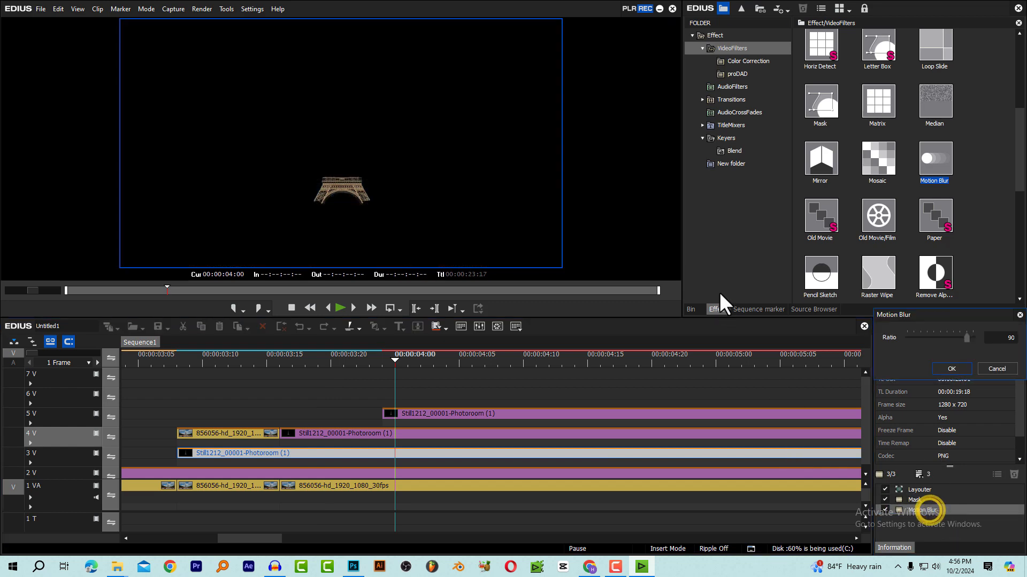
pyautogui.moveTo(966, 338); pyautogui.dragTo(926, 341)
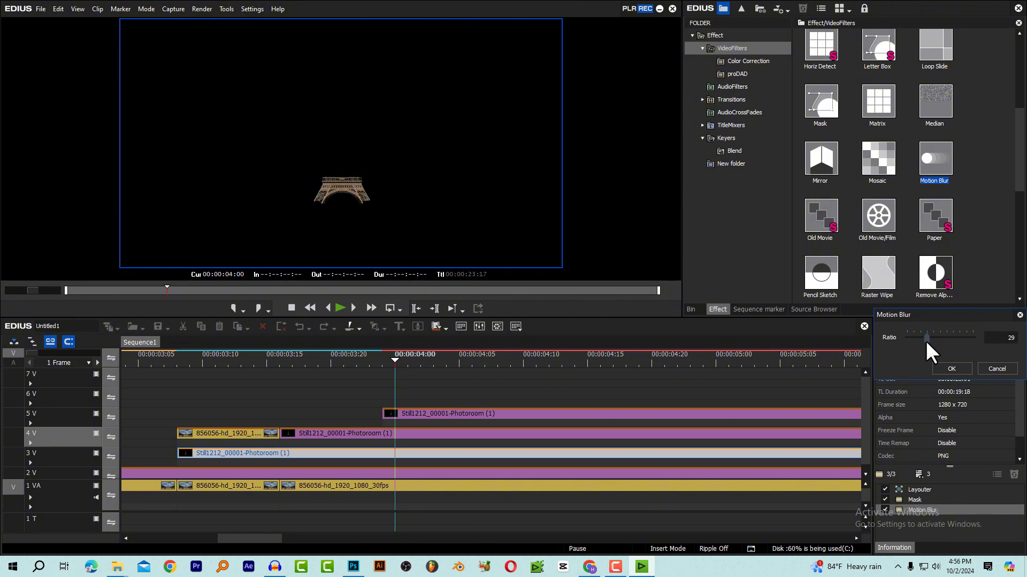
pyautogui.click(952, 369)
pyautogui.click(188, 361)
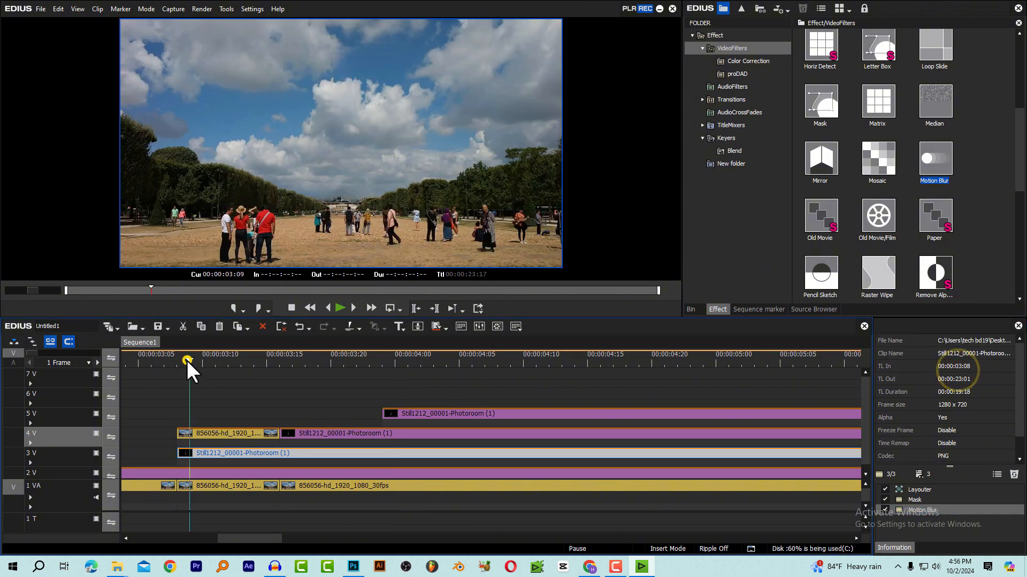
pyautogui.press('space')
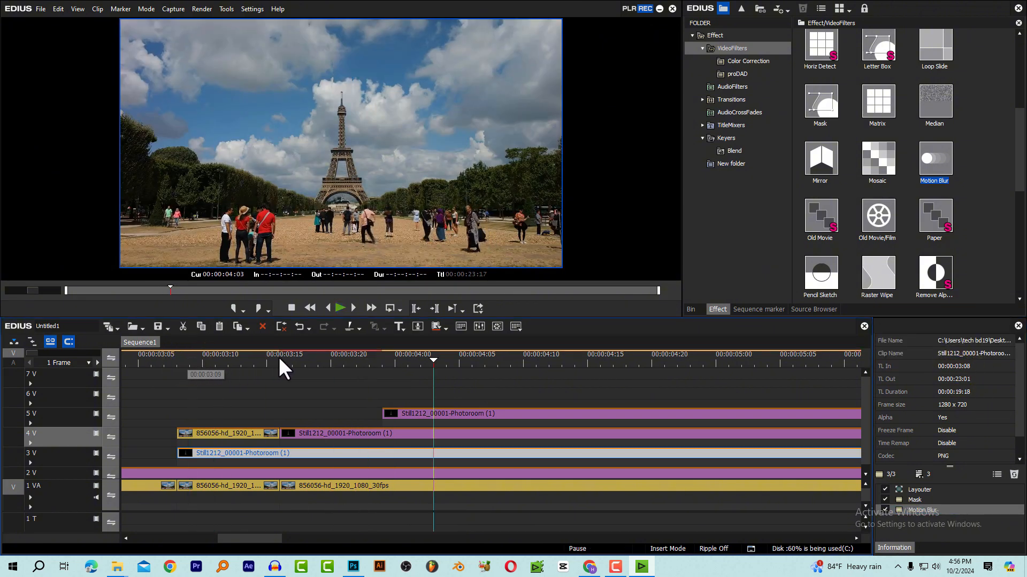
# Copy the base section's Motion Blur filter to the tower sections on tracks 4 V and 5 V, and play the build
pyautogui.moveTo(926, 509); pyautogui.dragTo(401, 440)
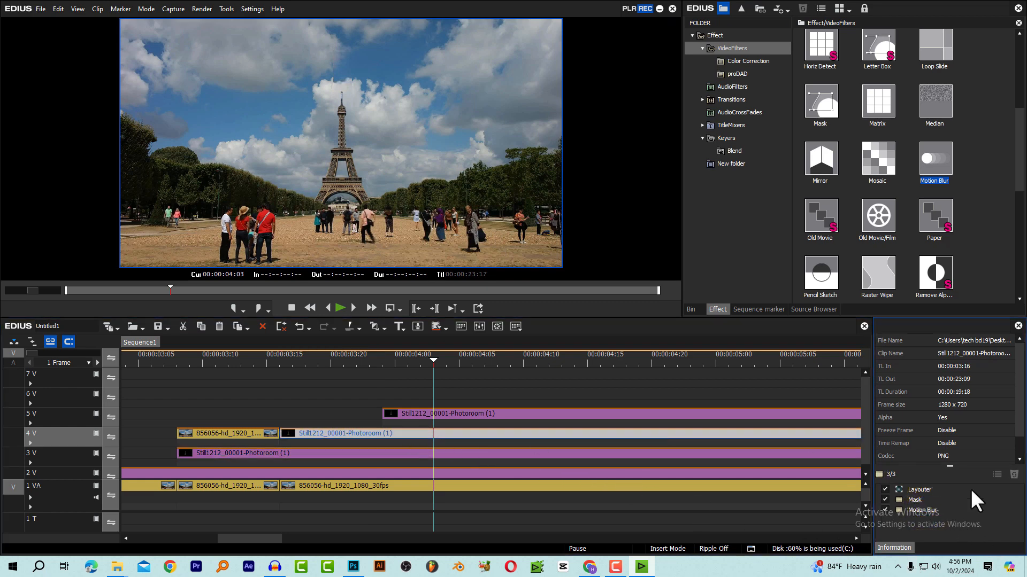
pyautogui.click(542, 415)
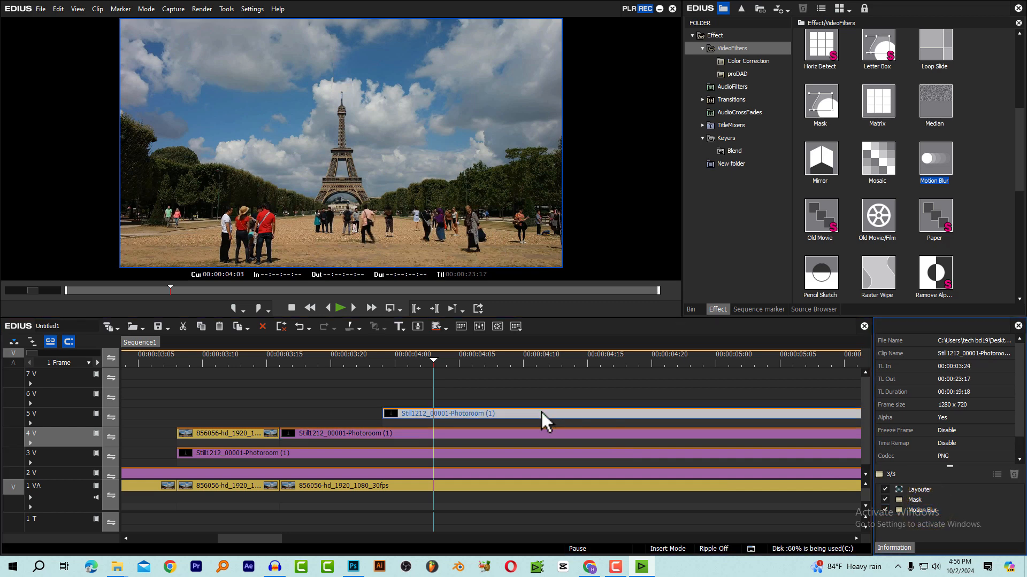
pyautogui.click(178, 362)
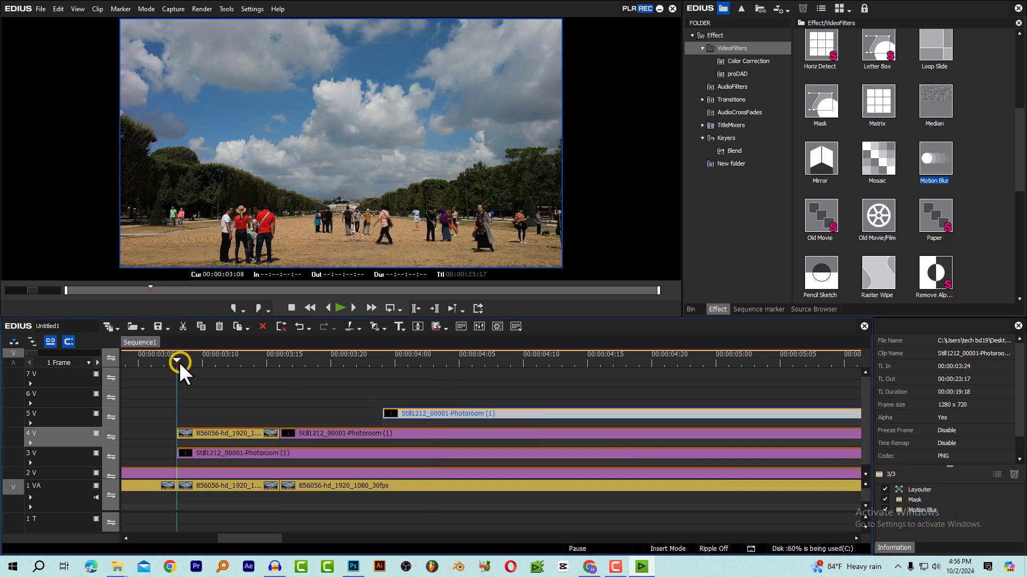
pyautogui.press('space')
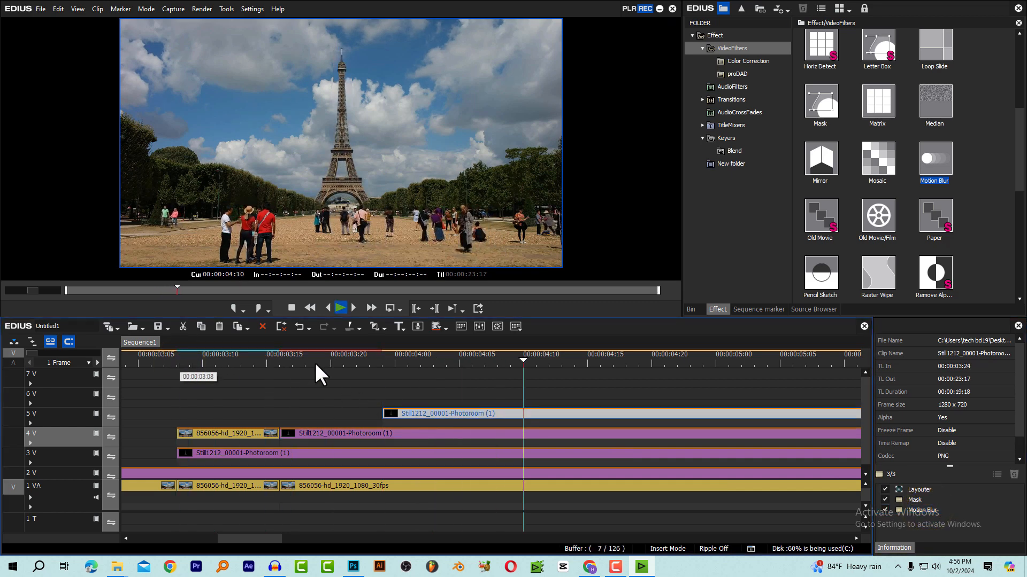
pyautogui.press('space')
# Fit the whole sequence in the timeline and replay the tower's rise from the base section's start to examine the blurred motion
pyautogui.scroll(-5, 399, 408)
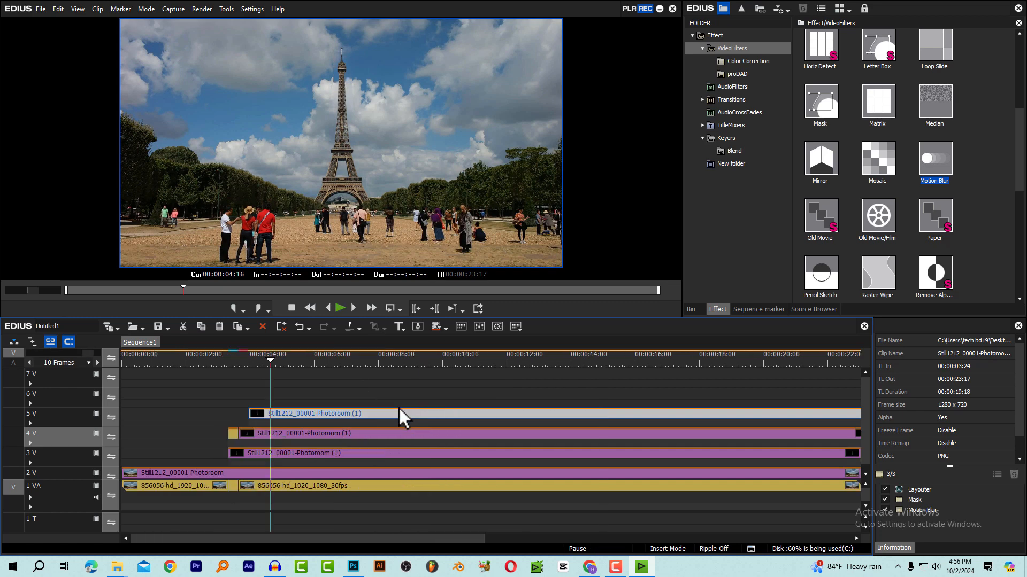
pyautogui.moveTo(207, 359); pyautogui.dragTo(212, 361)
pyautogui.press('space')
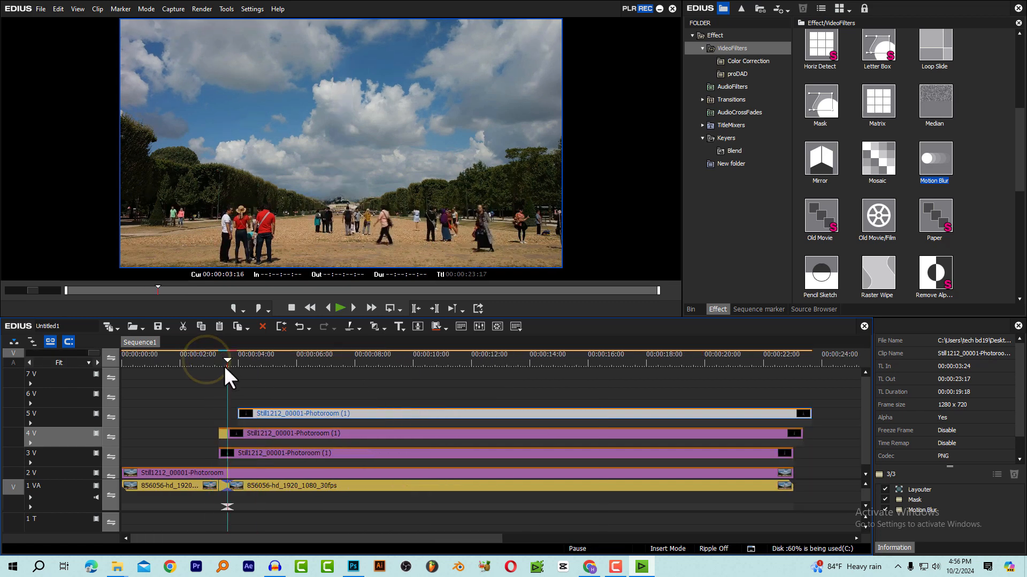
pyautogui.press('space')
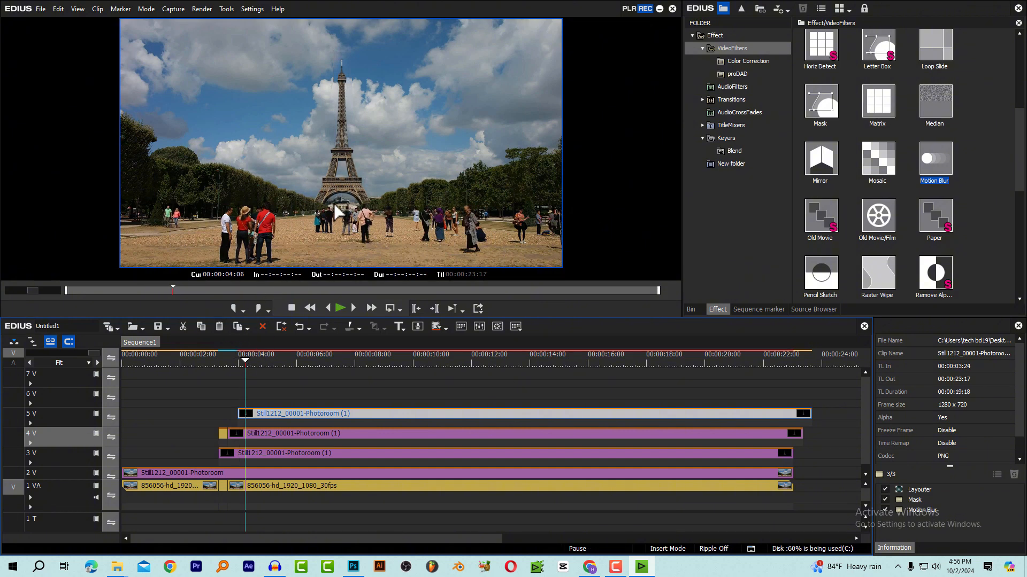
pyautogui.click(218, 362)
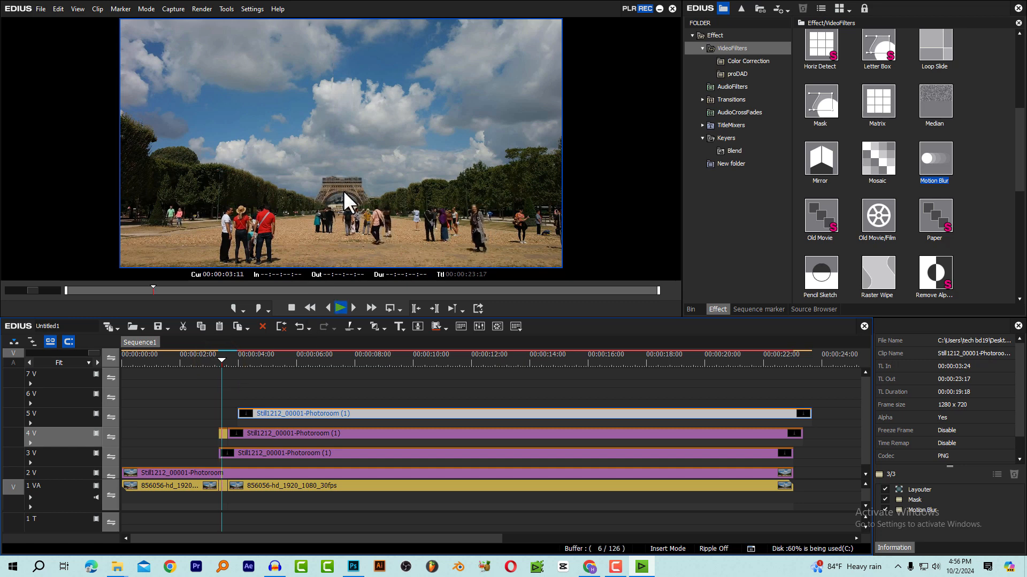
pyautogui.press('space')
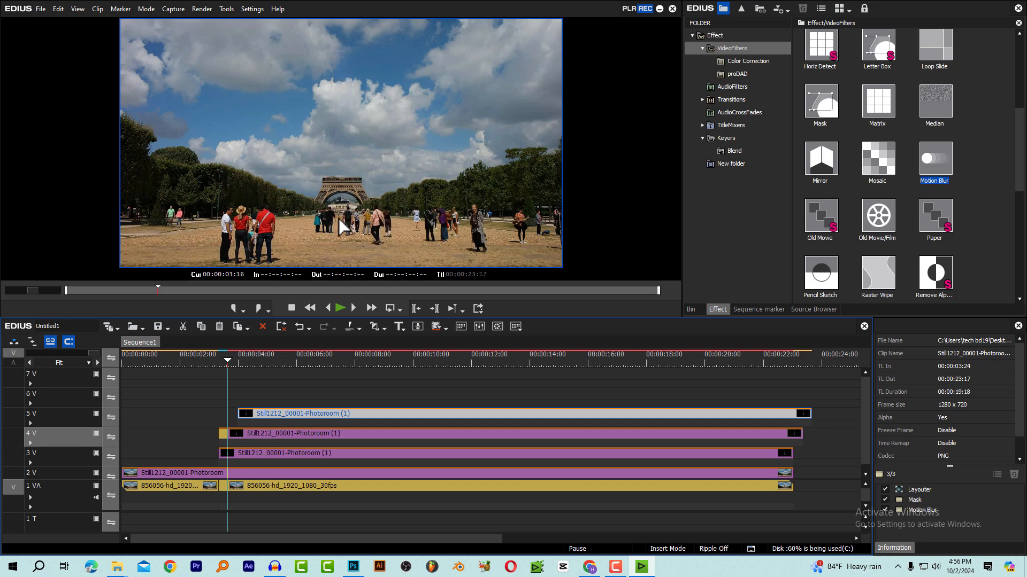
pyautogui.click(219, 361)
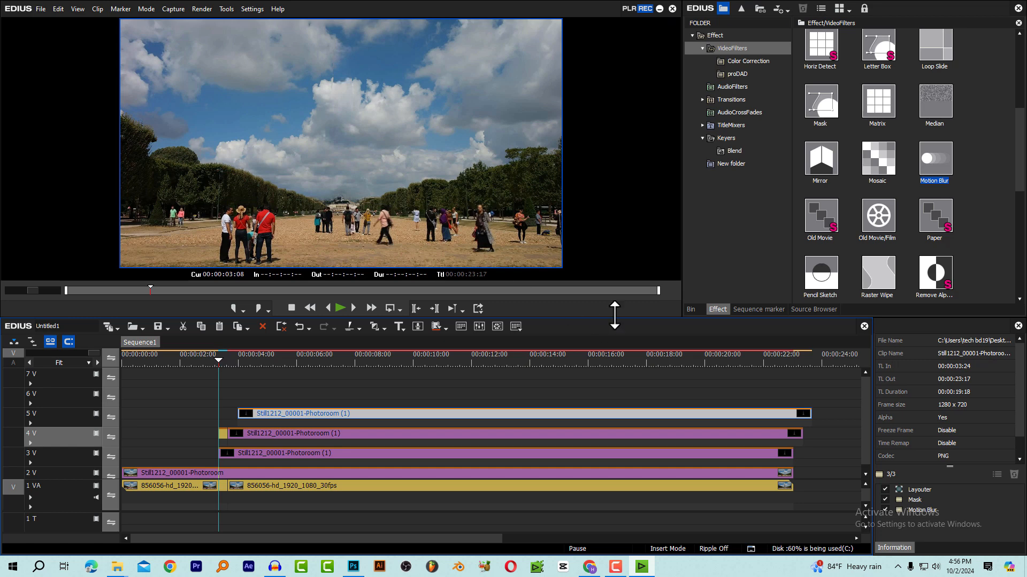
# Import the green-screen dust overlay video into the bin and preview it in the player
pyautogui.click(690, 309)
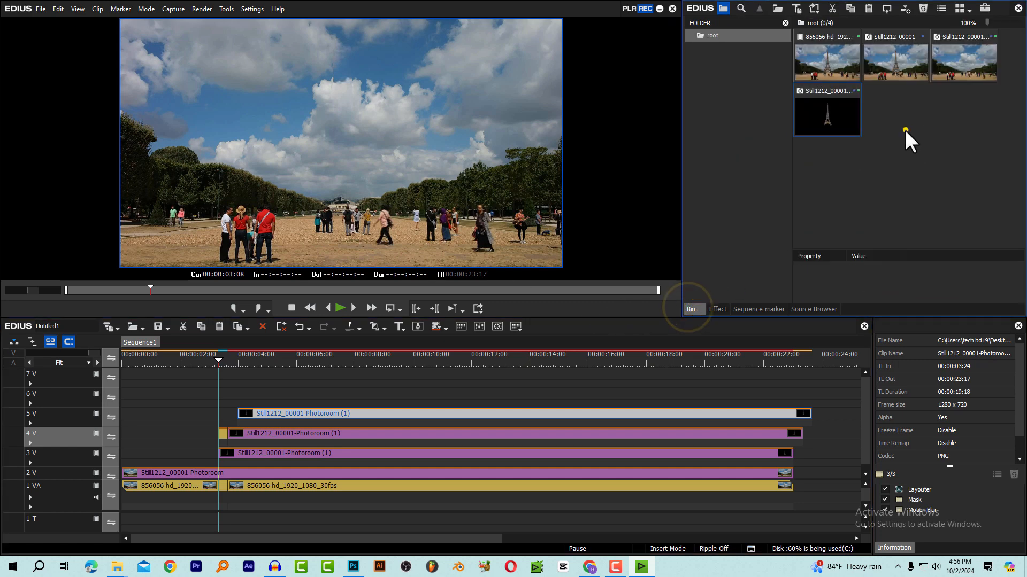
pyautogui.click(904, 129)
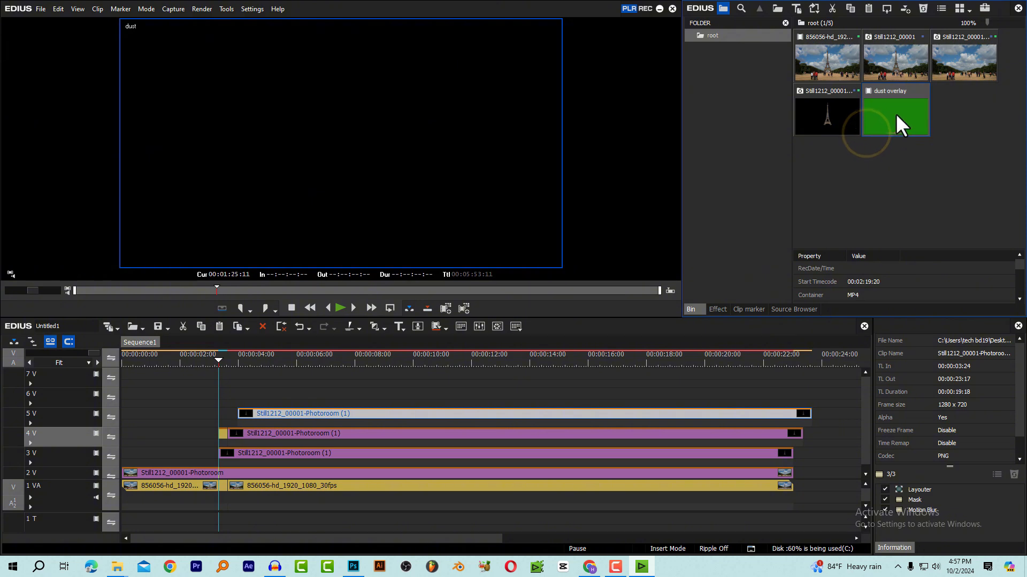
pyautogui.click(896, 113)
pyautogui.press('space')
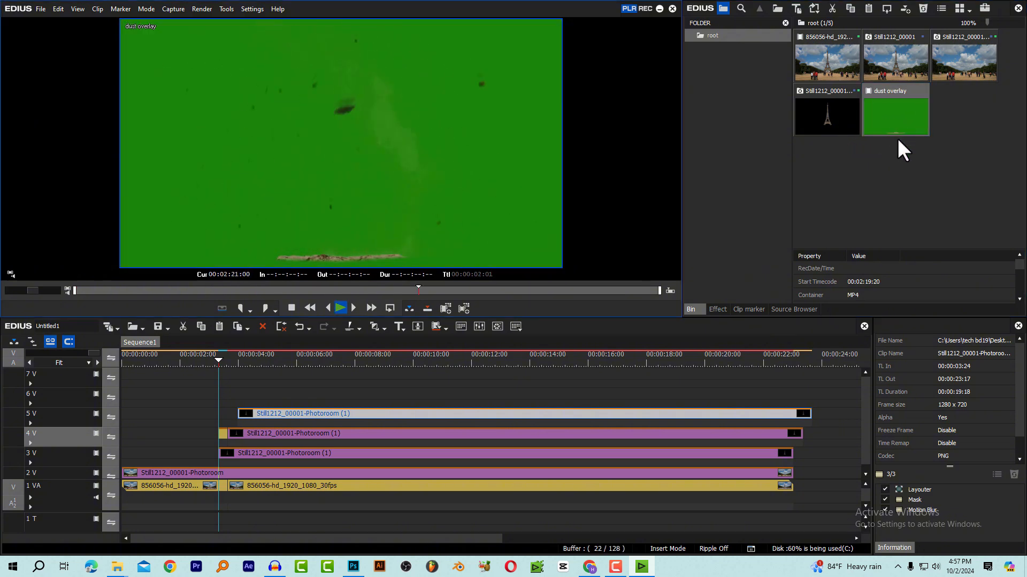
pyautogui.press('space')
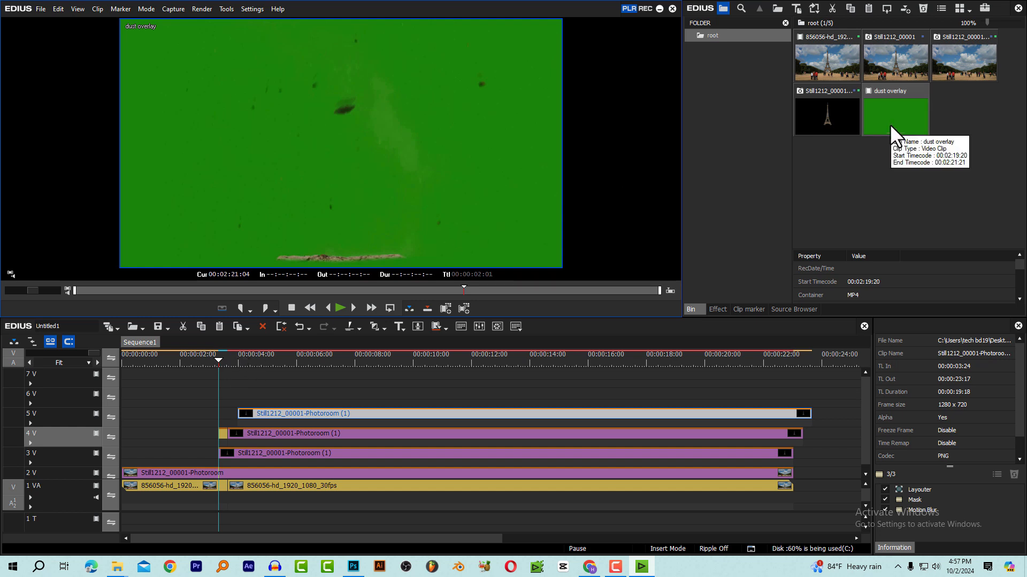
# Place the dust overlay clip on track 6 V at 00:00:03:08, where the tower's base section starts
pyautogui.moveTo(888, 114); pyautogui.dragTo(217, 393)
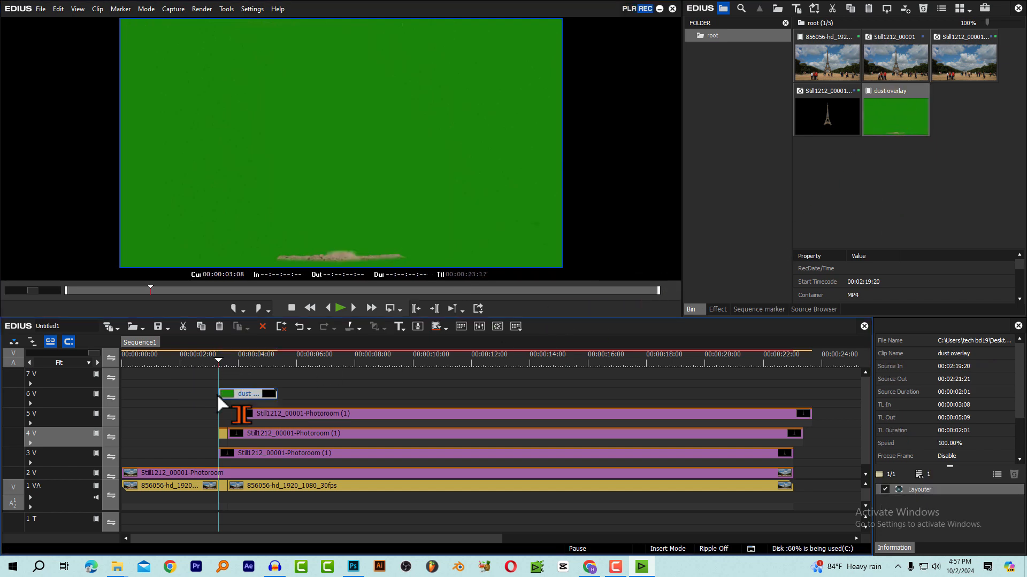
pyautogui.scroll(-2, 272, 400)
pyautogui.scroll(3, 272, 400)
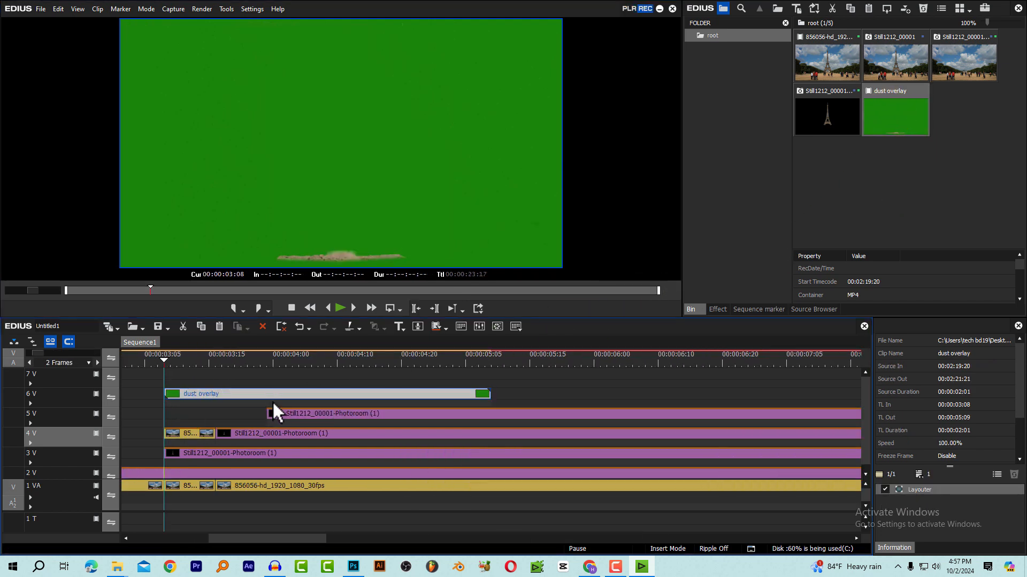
# Move the dust overlay earlier on track 6 V so it starts at 00:00:03:04, before the base section
pyautogui.moveTo(225, 540); pyautogui.dragTo(215, 509)
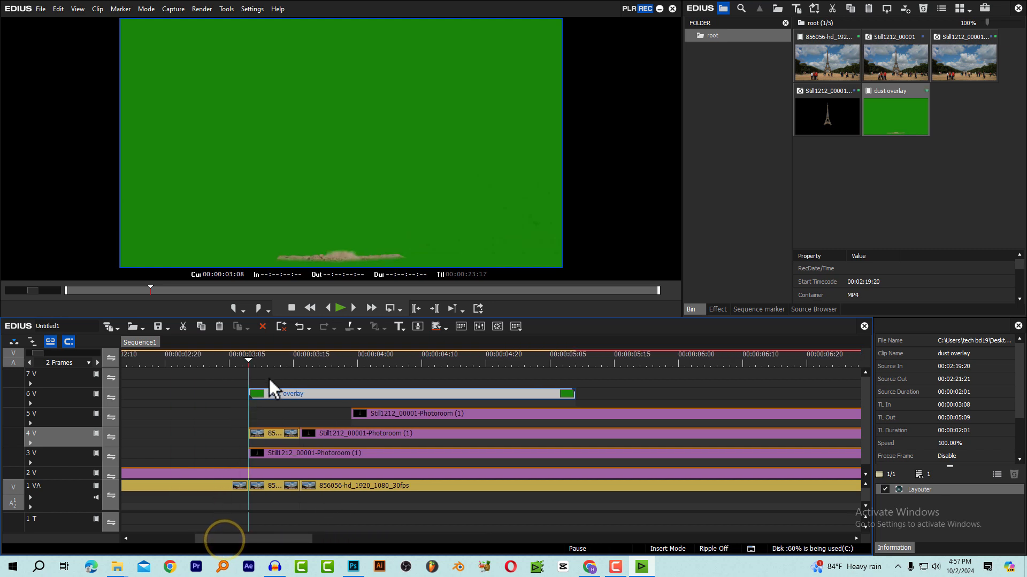
pyautogui.moveTo(256, 365); pyautogui.dragTo(281, 357)
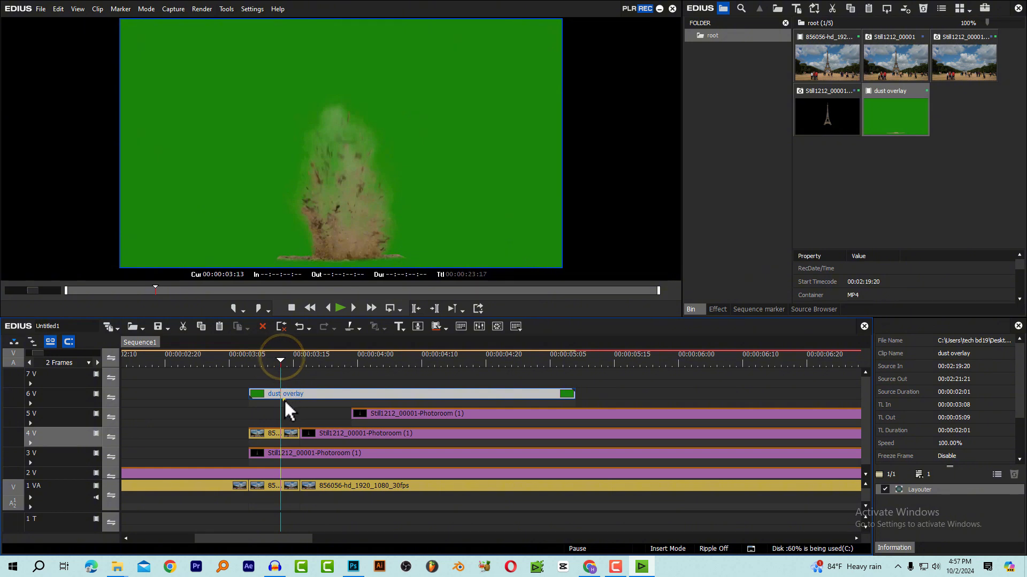
pyautogui.moveTo(284, 399); pyautogui.dragTo(248, 401)
pyautogui.click(252, 362)
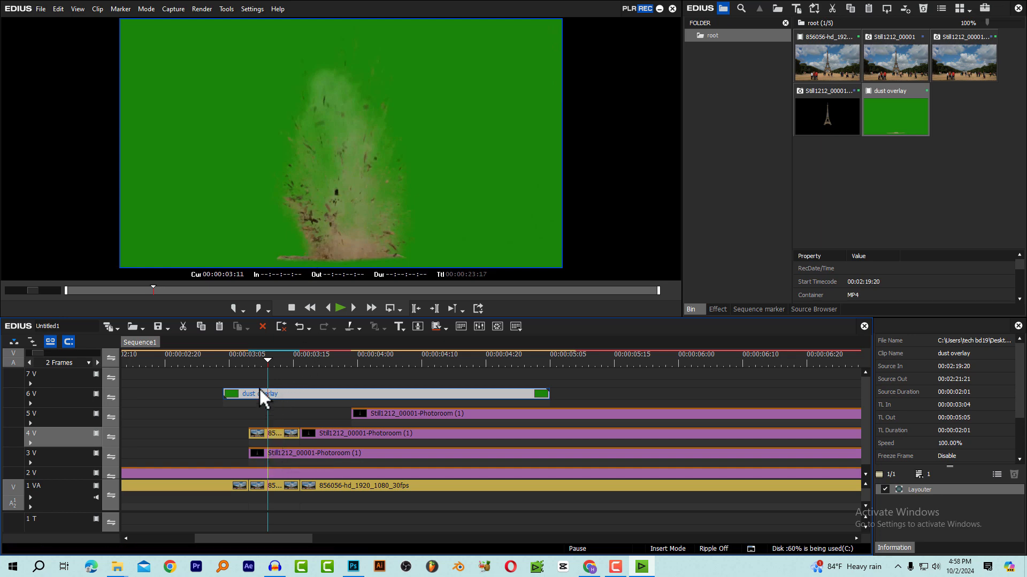
# Temporarily hide track 6 V and scrub to 00:00:03:13 to compare the rising base with the dust burst's timing
pyautogui.click(96, 394)
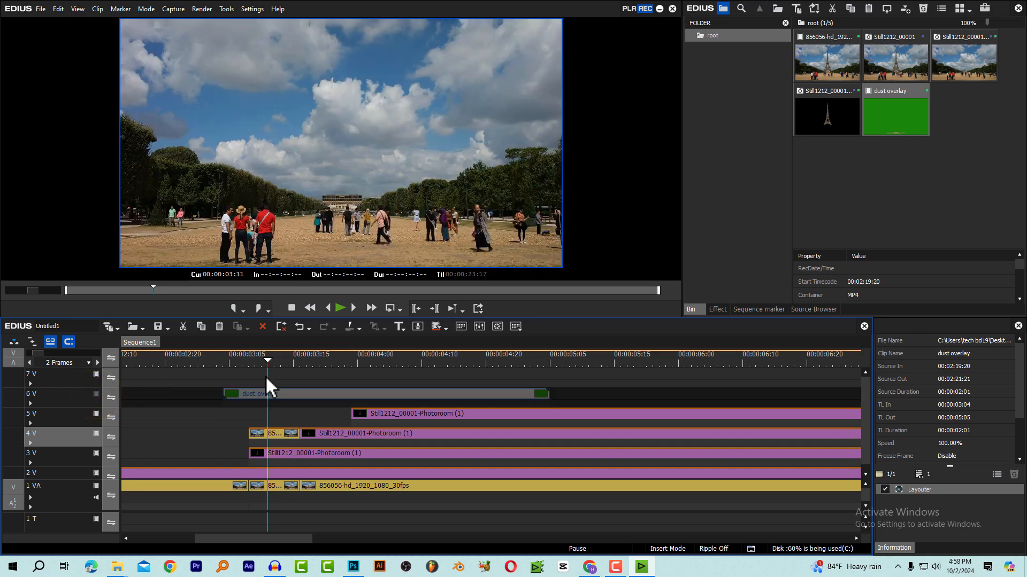
pyautogui.moveTo(263, 360); pyautogui.dragTo(278, 361)
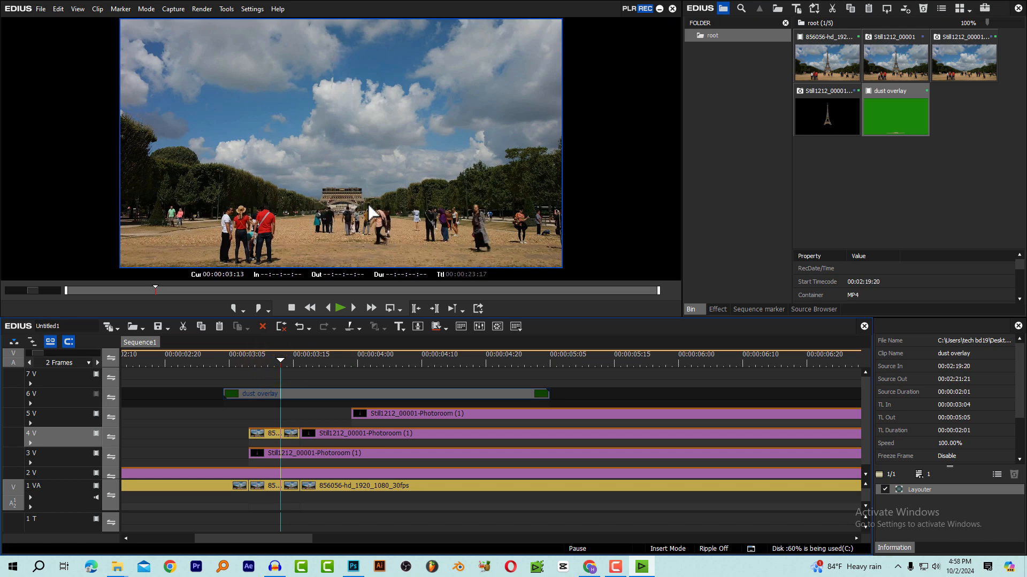
pyautogui.click(97, 395)
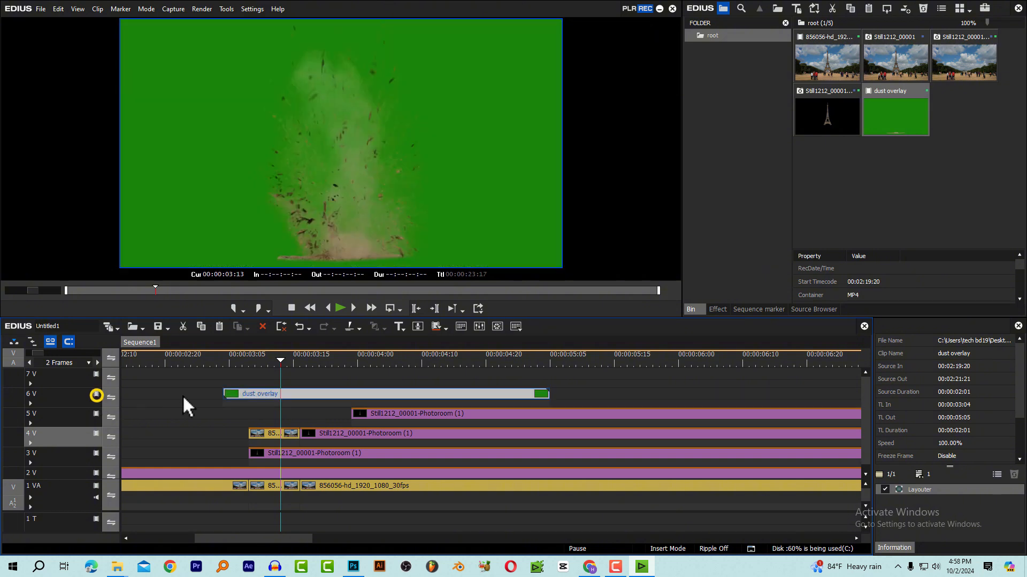
# In the dust overlay's Layouter, scale it to about 34.3% and position it over the tower base at X -0.30%, Y 9.20%
pyautogui.click(278, 396)
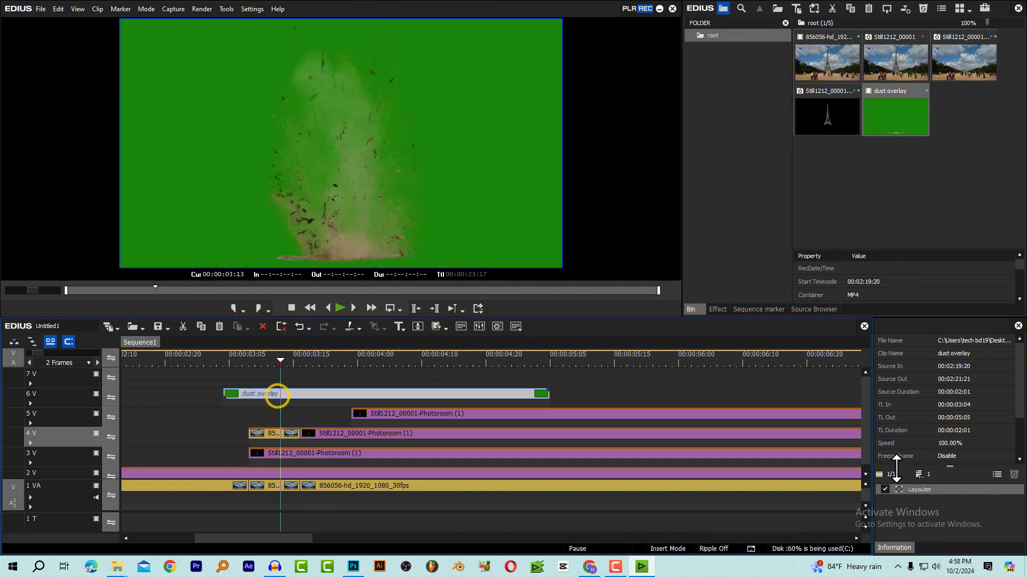
pyautogui.doubleClick(926, 490)
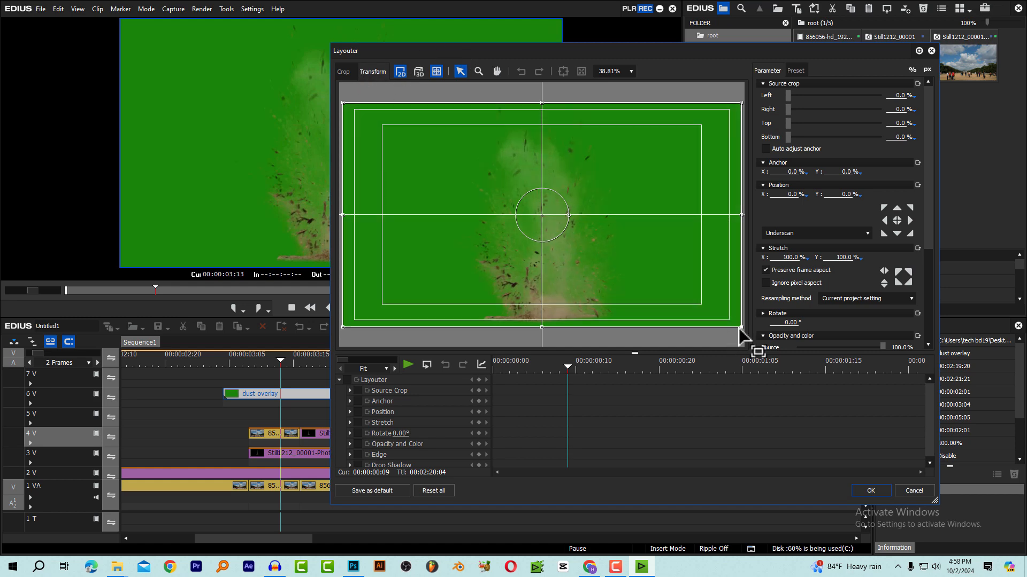
pyautogui.moveTo(740, 326); pyautogui.dragTo(653, 277)
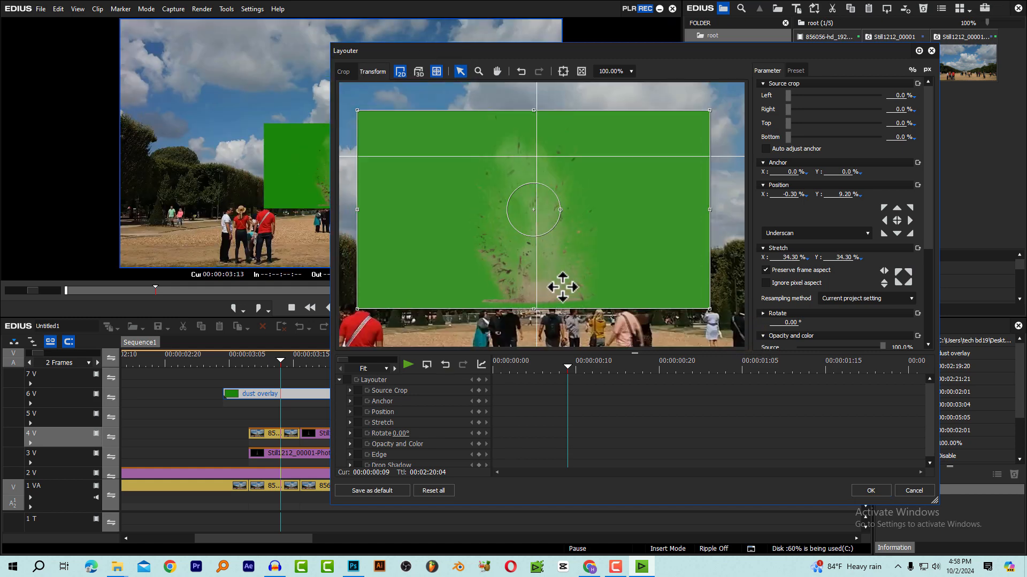
# Lower the dust overlay's source opacity to about 76.3% and move the Layouter window off the preview
pyautogui.moveTo(922, 225); pyautogui.dragTo(907, 289)
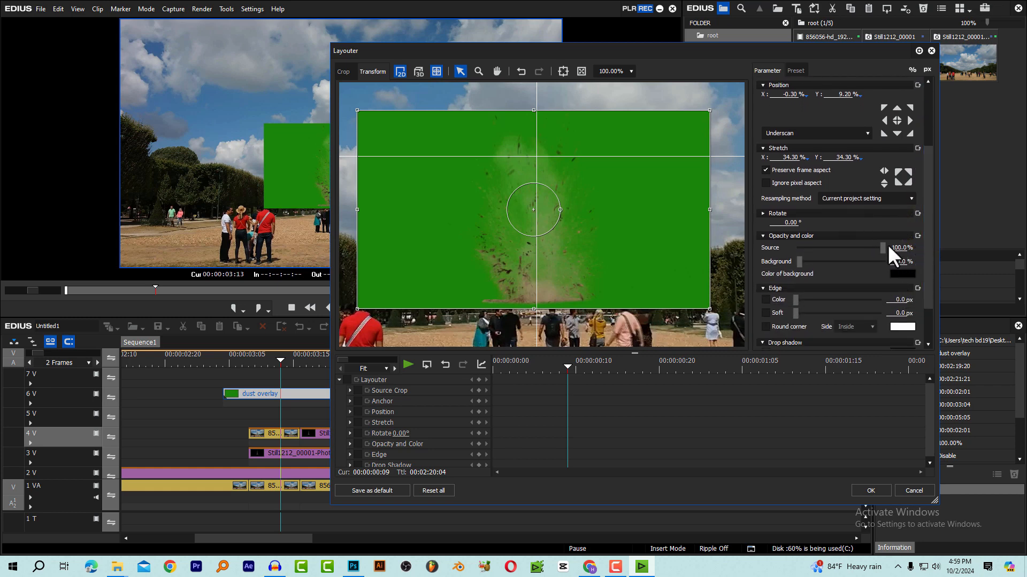
pyautogui.moveTo(884, 247); pyautogui.dragTo(863, 247)
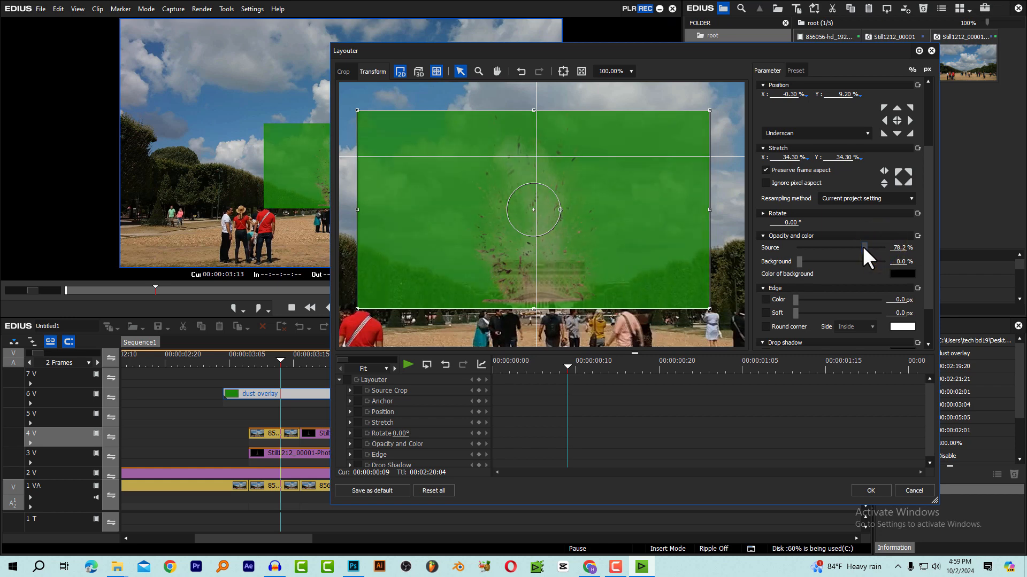
pyautogui.moveTo(467, 50); pyautogui.dragTo(538, 49)
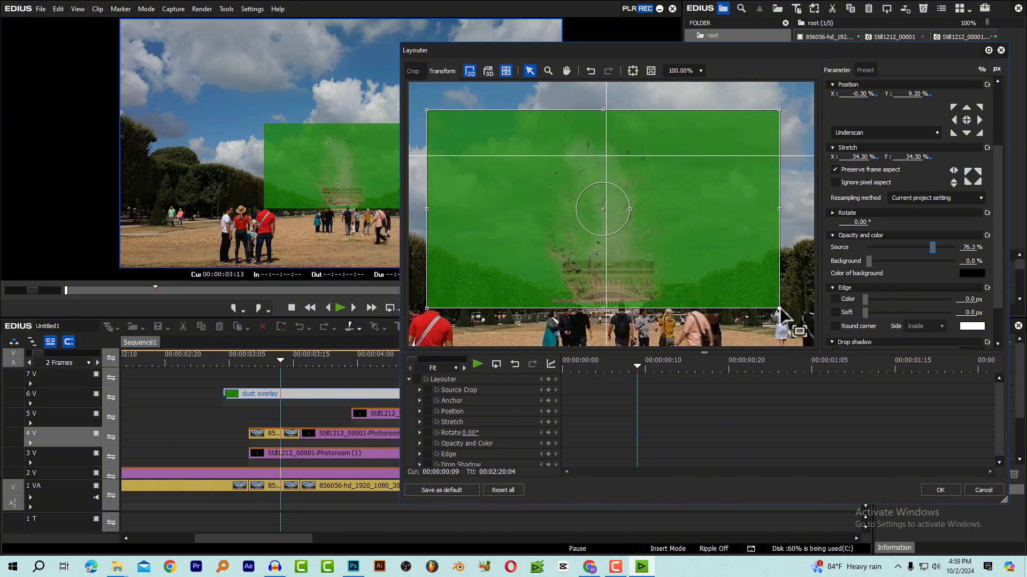
# Shrink the dust overlay to about 32.4%, lower it to Y 11.10%, play it back, and apply the layout
pyautogui.moveTo(778, 308); pyautogui.dragTo(770, 303)
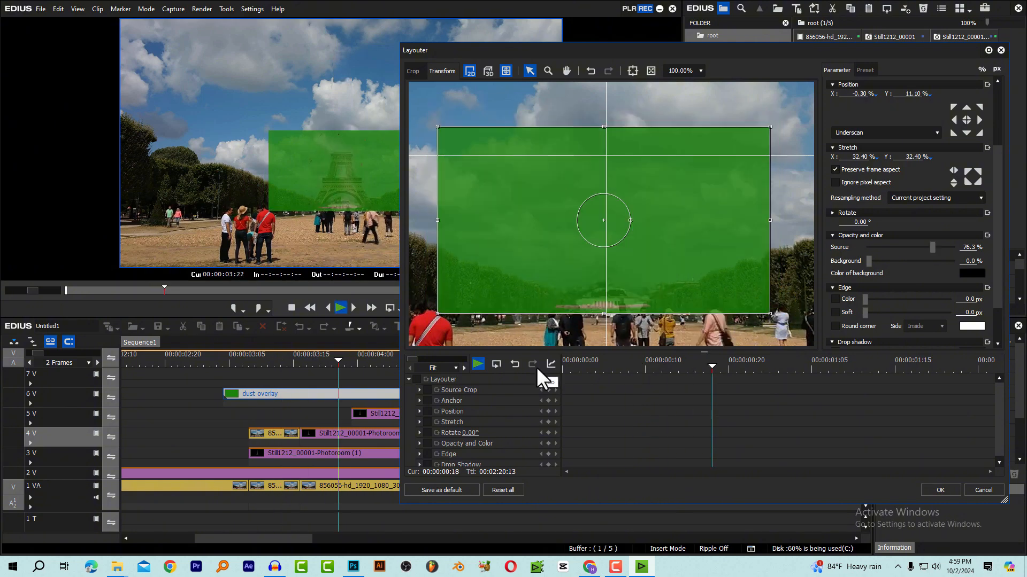
pyautogui.click(587, 360)
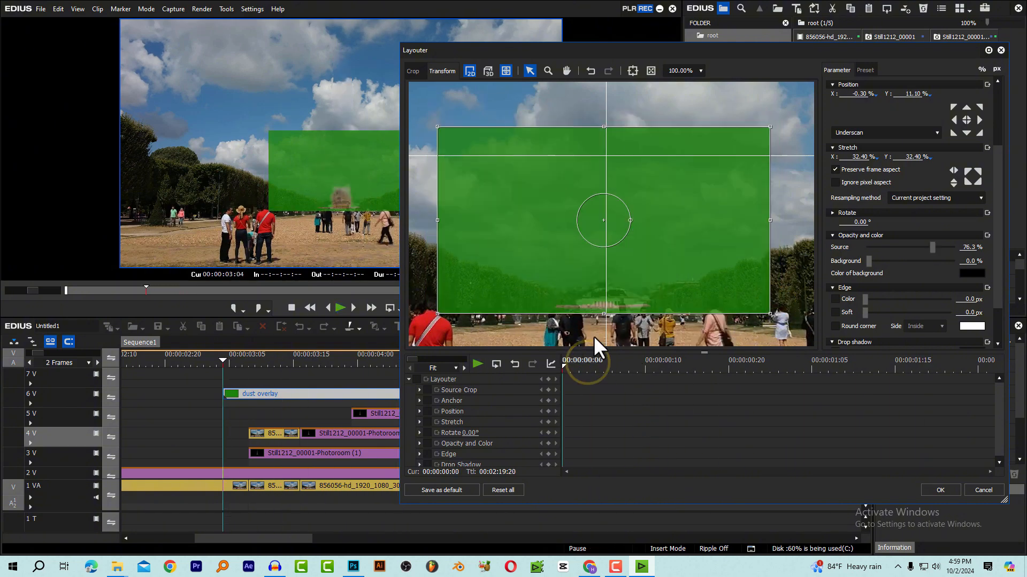
pyautogui.click(932, 492)
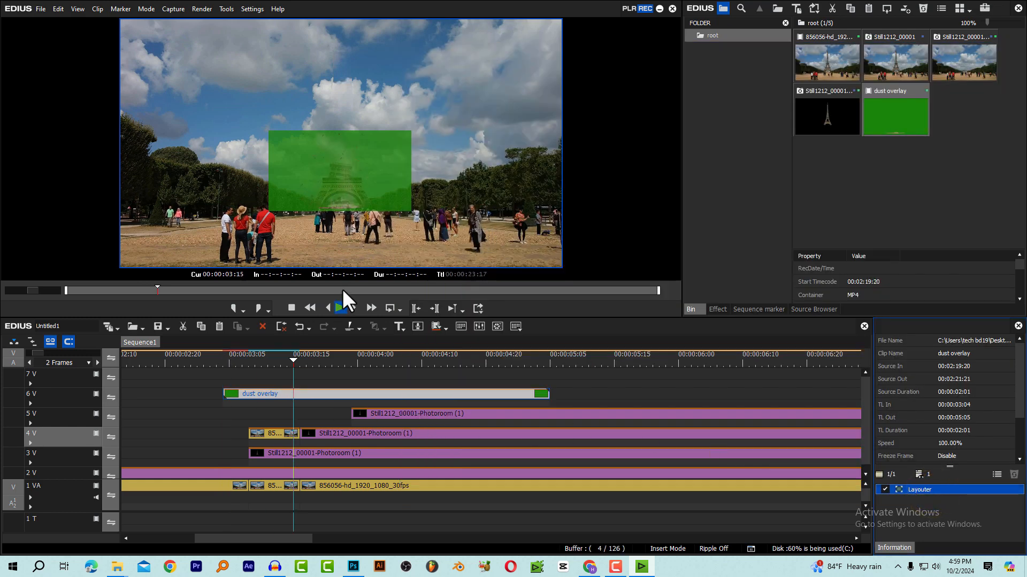
# Stop playback, park at 00:00:03:08 and apply the Chromakey keyer to the dust overlay on track 6 V
pyautogui.press('space')
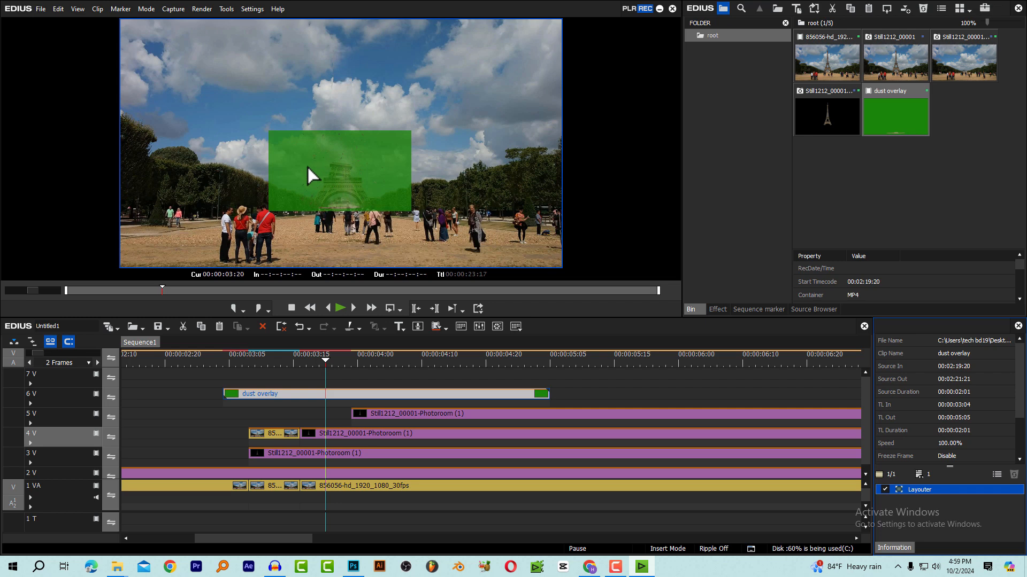
pyautogui.click(257, 360)
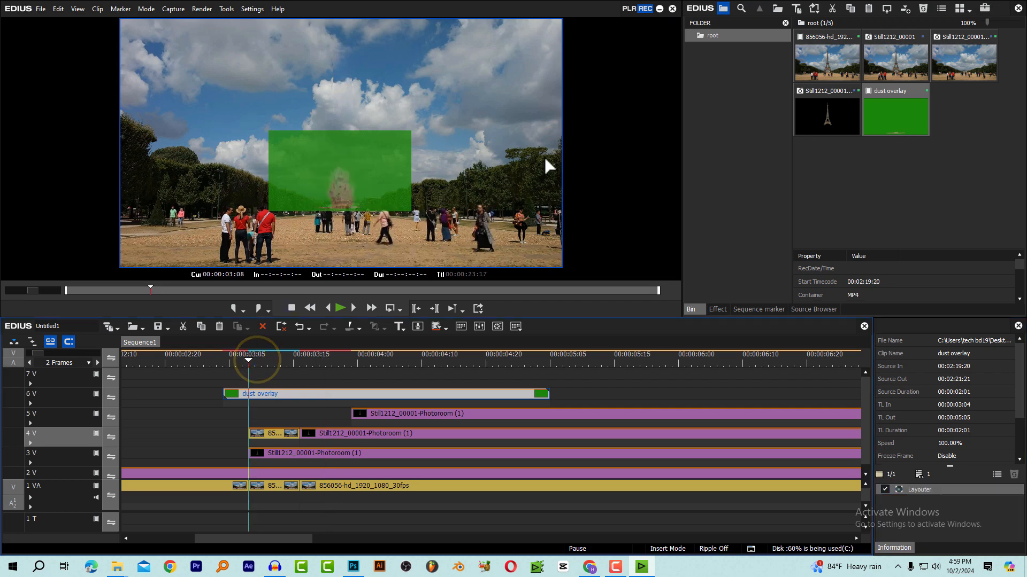
pyautogui.click(720, 310)
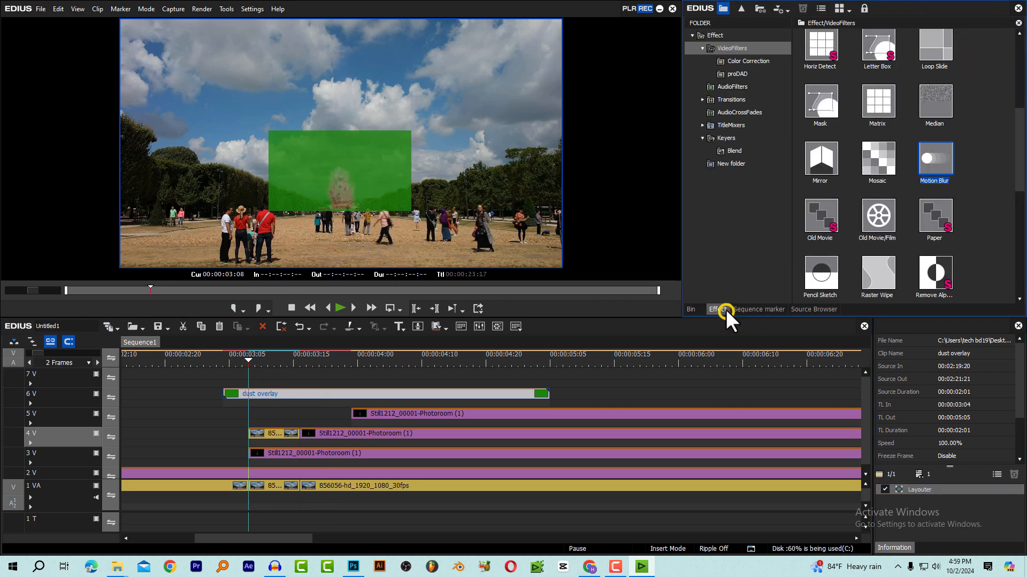
pyautogui.click(725, 138)
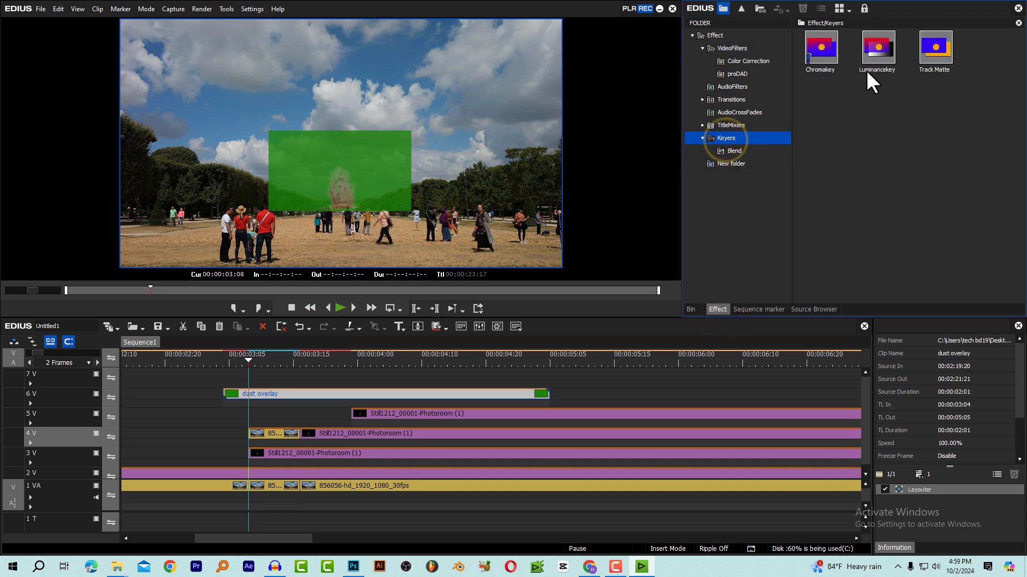
pyautogui.moveTo(828, 49); pyautogui.dragTo(261, 402)
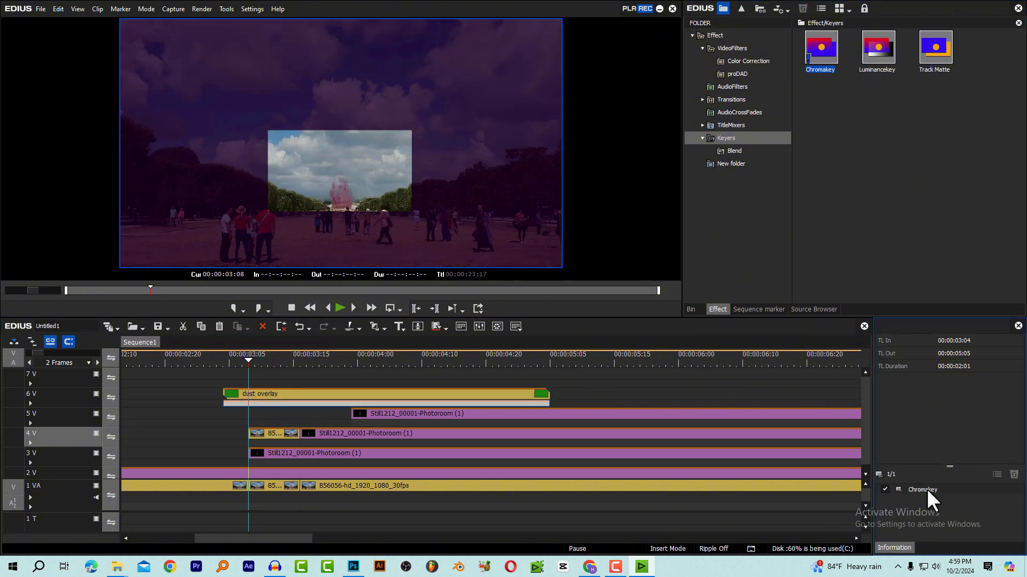
# In the dust overlay's Chromakey settings, sample the green backdrop as the key color and enable Soft Edge
pyautogui.click(926, 489)
pyautogui.doubleClick(926, 488)
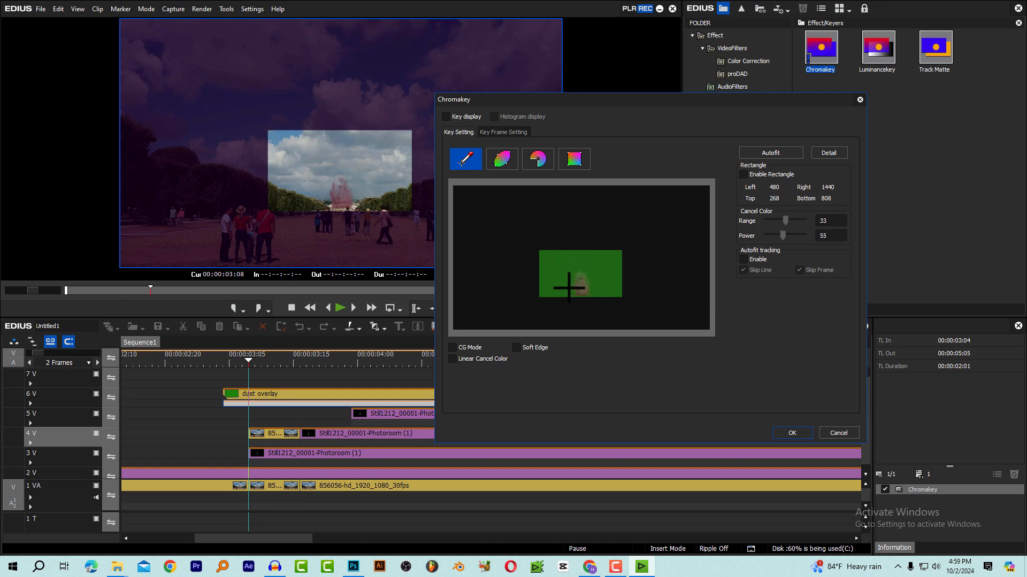
pyautogui.click(558, 262)
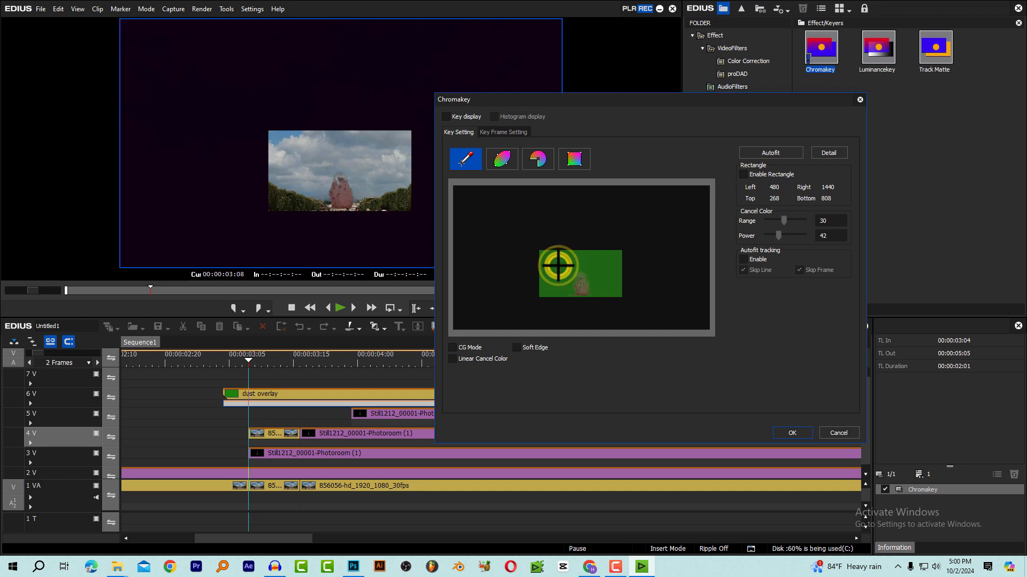
pyautogui.click(527, 345)
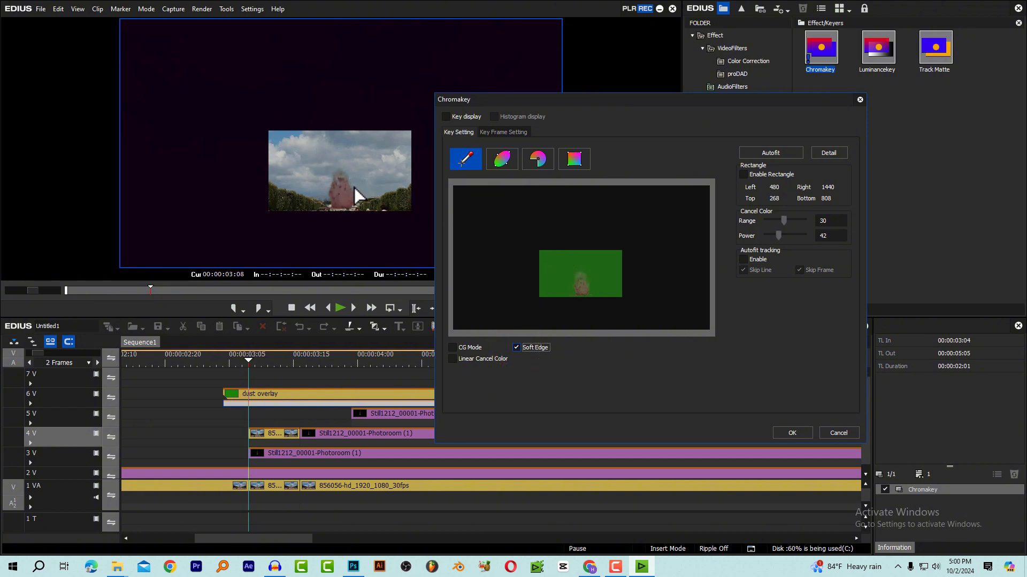
# Reveal the detailed key values, raise the Chroma Base to 151 and apply the Chromakey settings
pyautogui.click(833, 153)
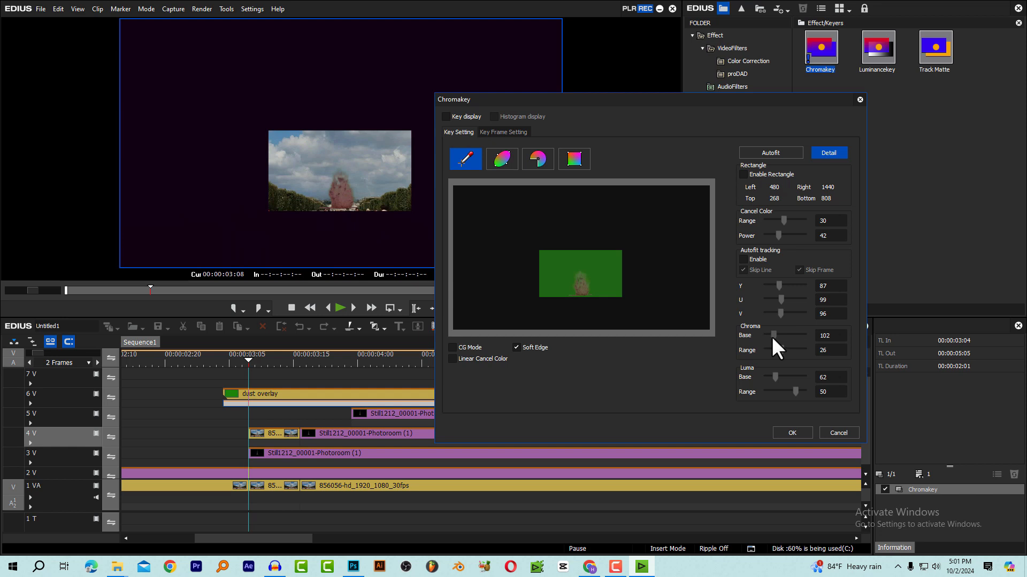
pyautogui.moveTo(775, 336); pyautogui.dragTo(778, 336)
pyautogui.click(790, 434)
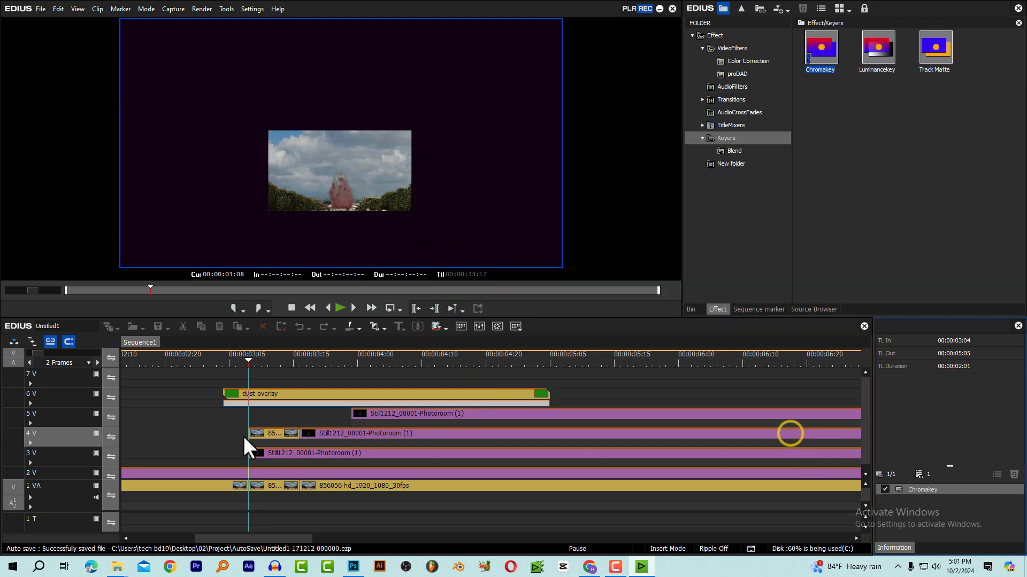
# Disable the dust overlay's Layouter so the burst fills the frame, and reopen its Chromakey settings
pyautogui.click(264, 398)
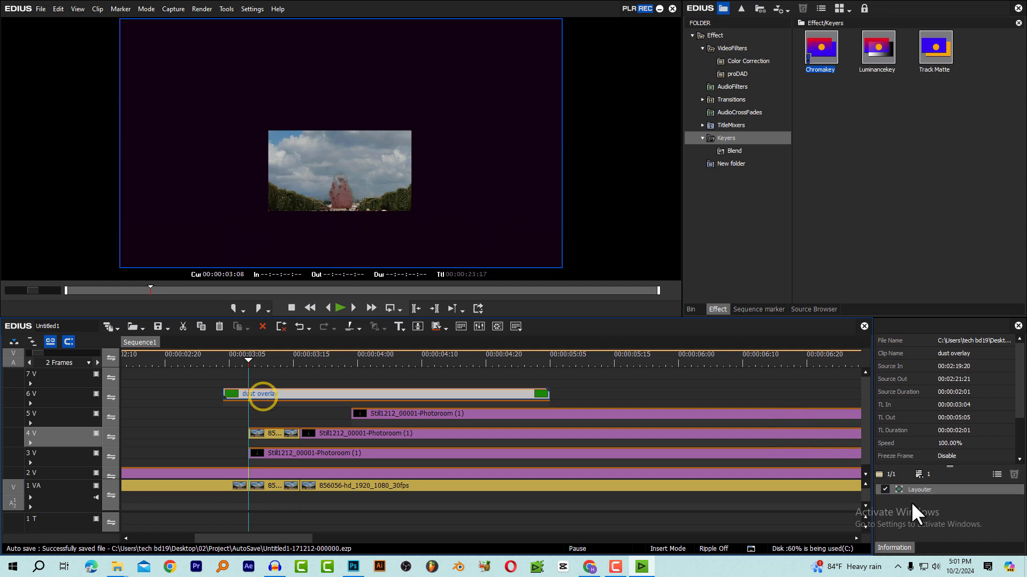
pyautogui.click(885, 489)
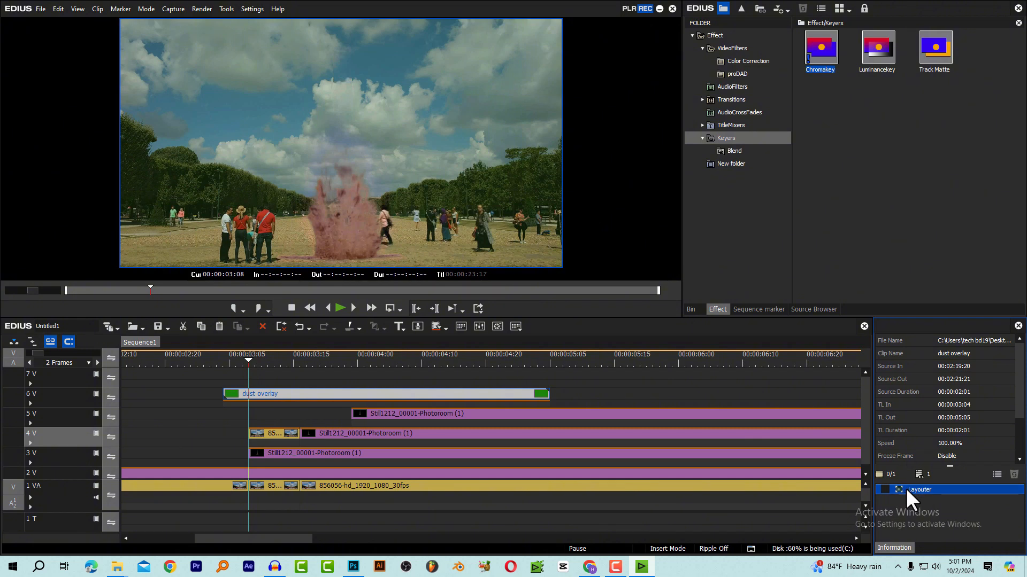
pyautogui.click(289, 403)
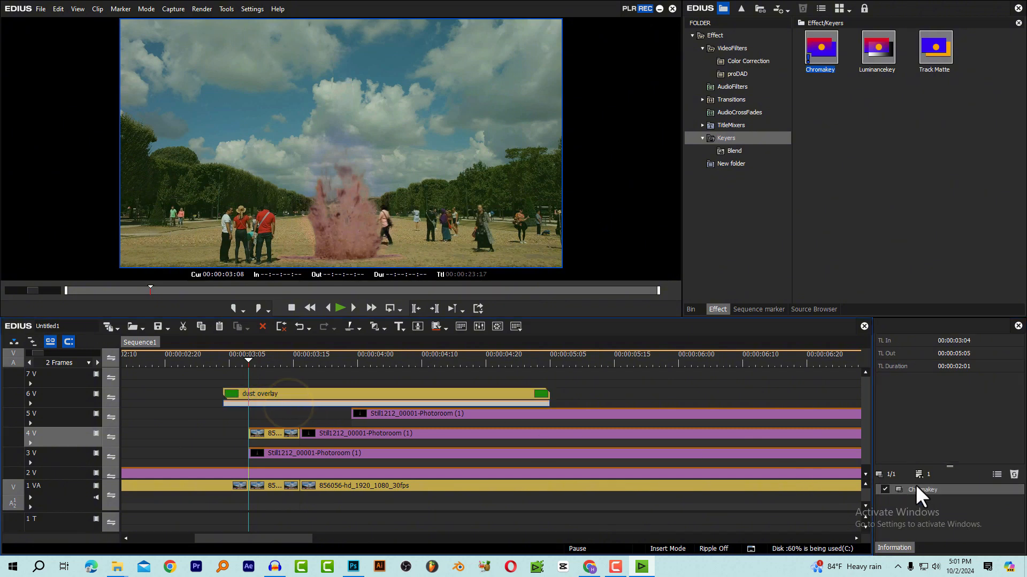
pyautogui.doubleClick(920, 489)
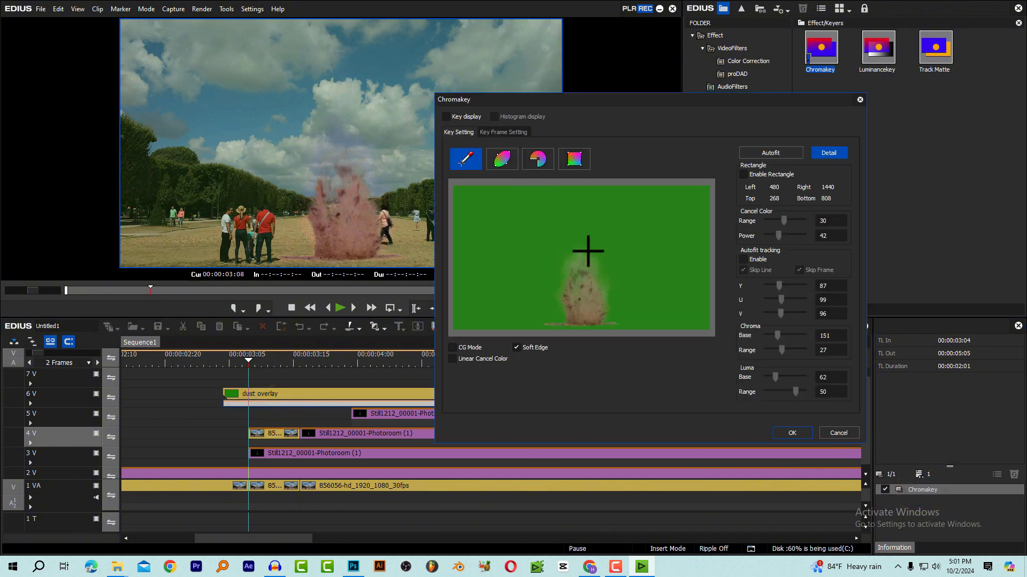
# Try a Chroma Base of 180, a Chroma Range of 32 and a Cancel Color Range of 27
pyautogui.click(277, 365)
pyautogui.moveTo(778, 338); pyautogui.dragTo(779, 340)
pyautogui.moveTo(784, 220); pyautogui.dragTo(781, 220)
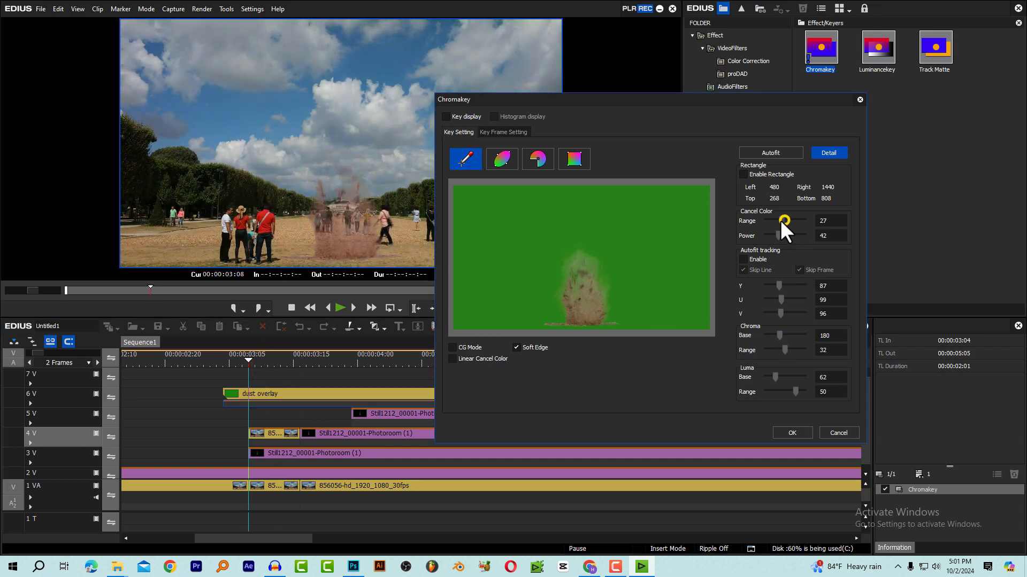
# Resample the key color from the green area beside the dust burst and set the Chroma Range to 27
pyautogui.click(649, 266)
pyautogui.click(658, 295)
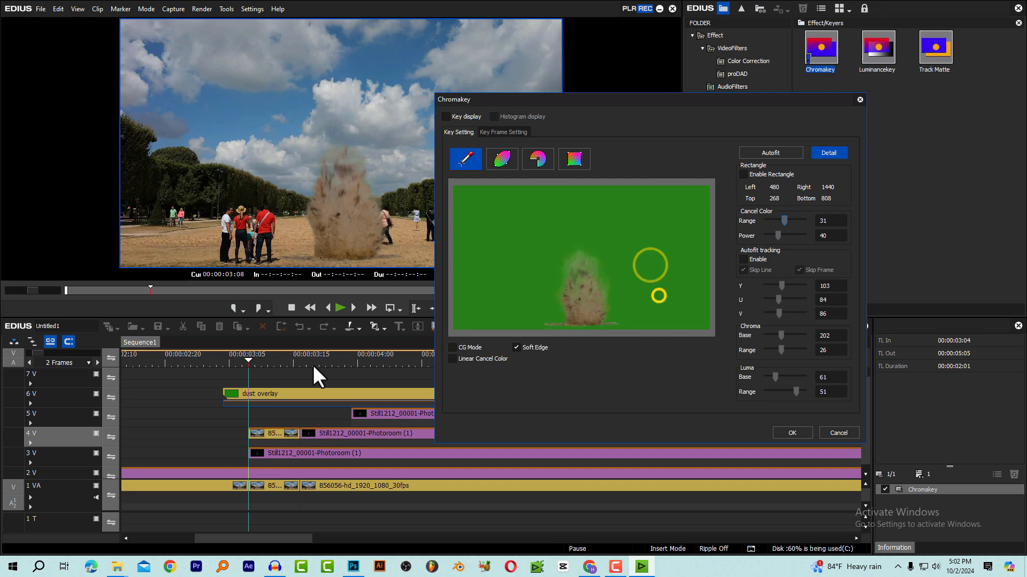
pyautogui.click(668, 282)
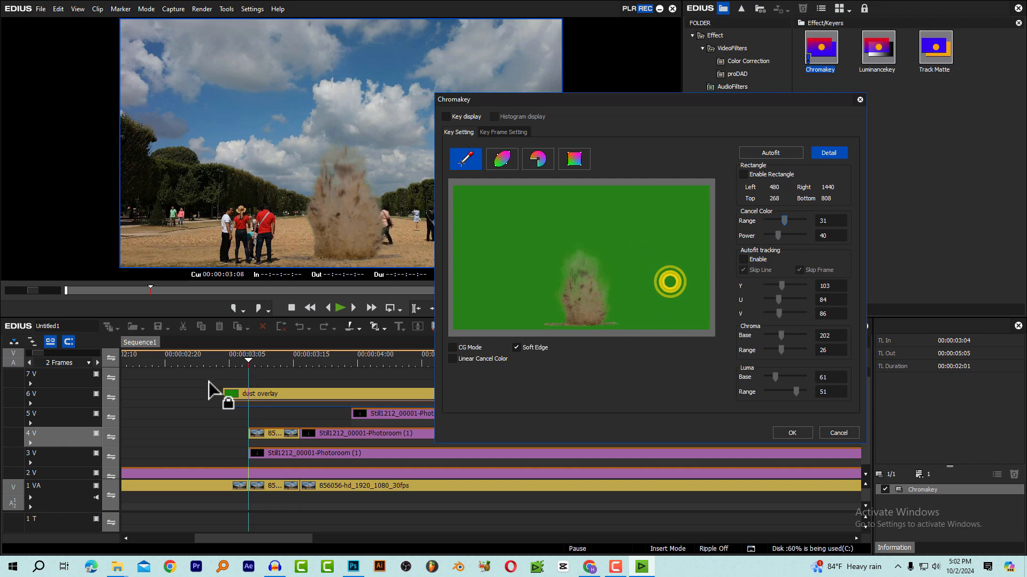
pyautogui.click(820, 351)
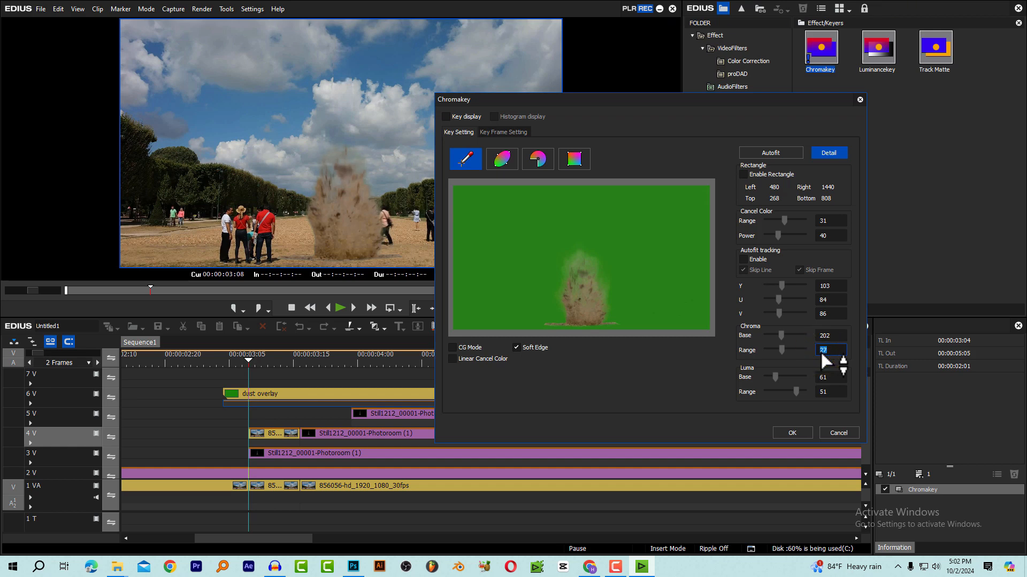
# Scrub to 00:00:04:02 and back to 00:00:03:07 to check the dust key, and apply the Chromakey settings
pyautogui.click(253, 357)
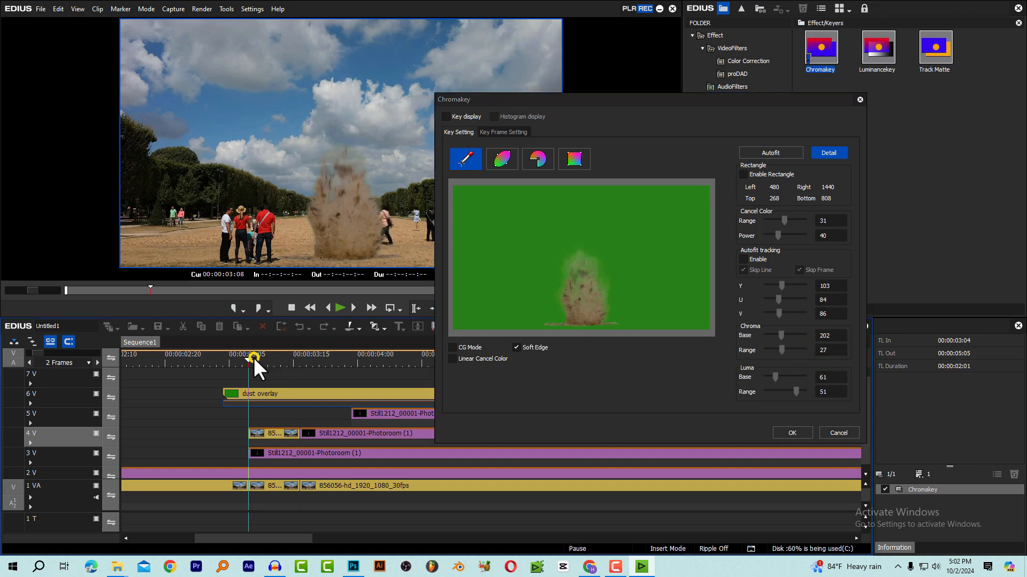
pyautogui.moveTo(262, 357); pyautogui.dragTo(380, 362)
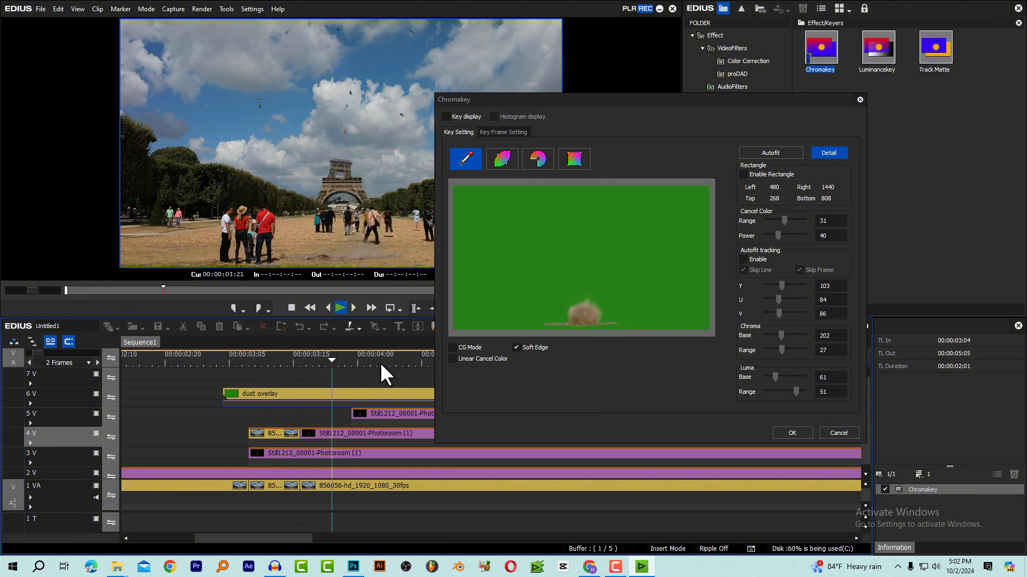
pyautogui.click(242, 361)
pyautogui.click(791, 432)
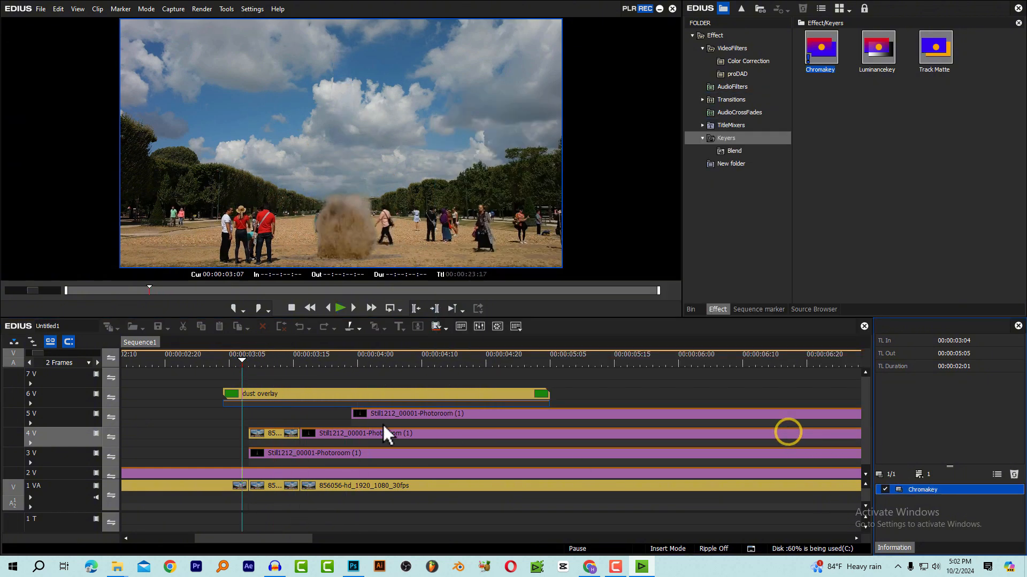
# Re-enable the dust overlay's Layouter and park the playhead at 00:00:03:07
pyautogui.click(285, 397)
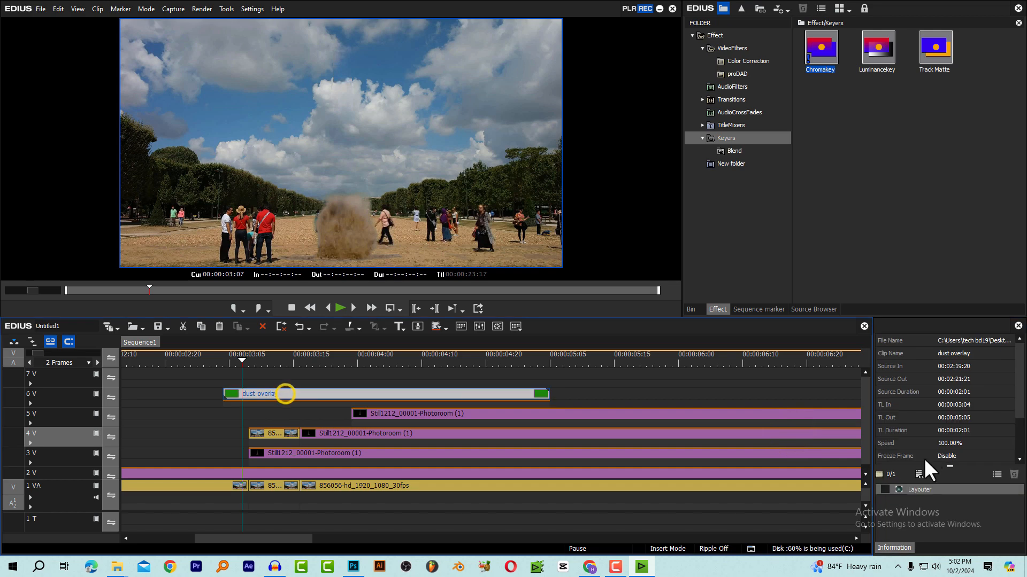
pyautogui.click(884, 488)
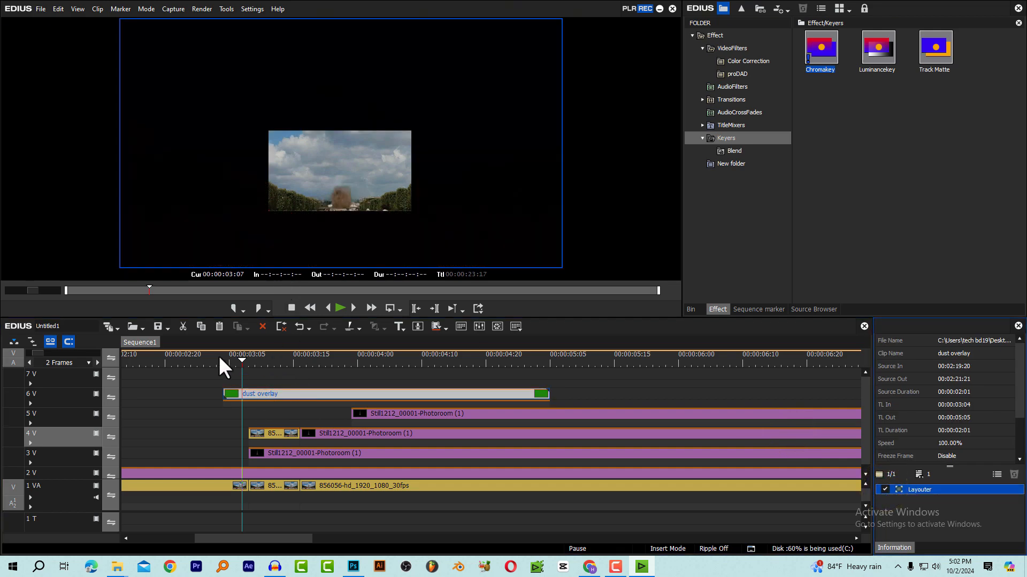
pyautogui.click(234, 362)
pyautogui.click(245, 362)
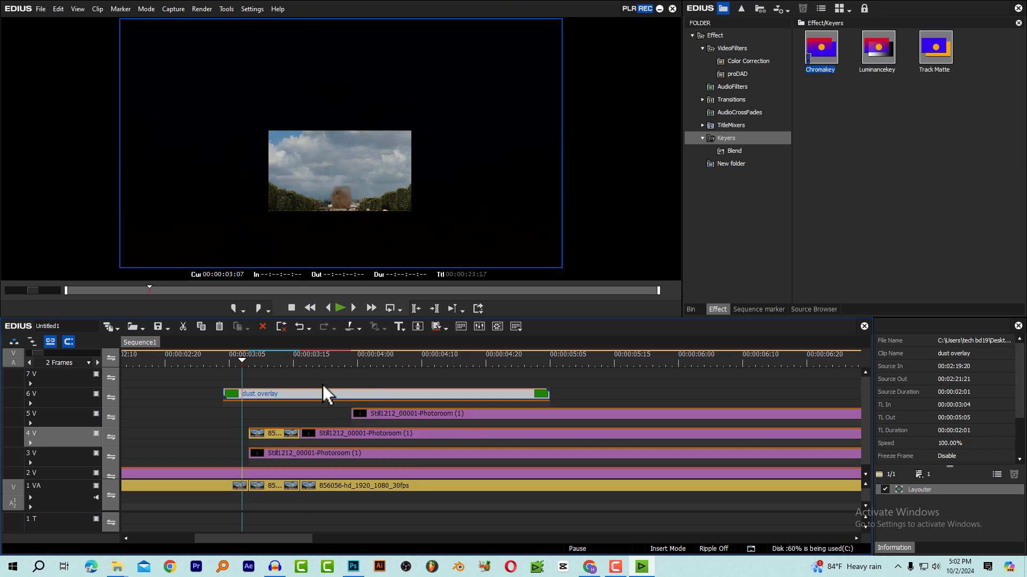
# Park at 00:00:03:12, reopen the dust overlay's Chromakey settings and shift the dialog sideways
pyautogui.click(305, 404)
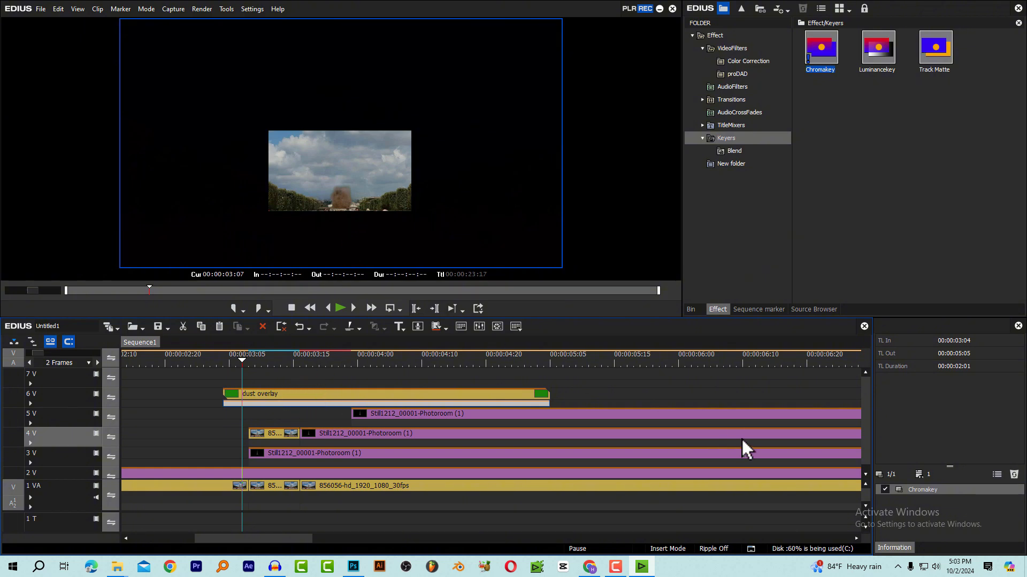
pyautogui.click(294, 360)
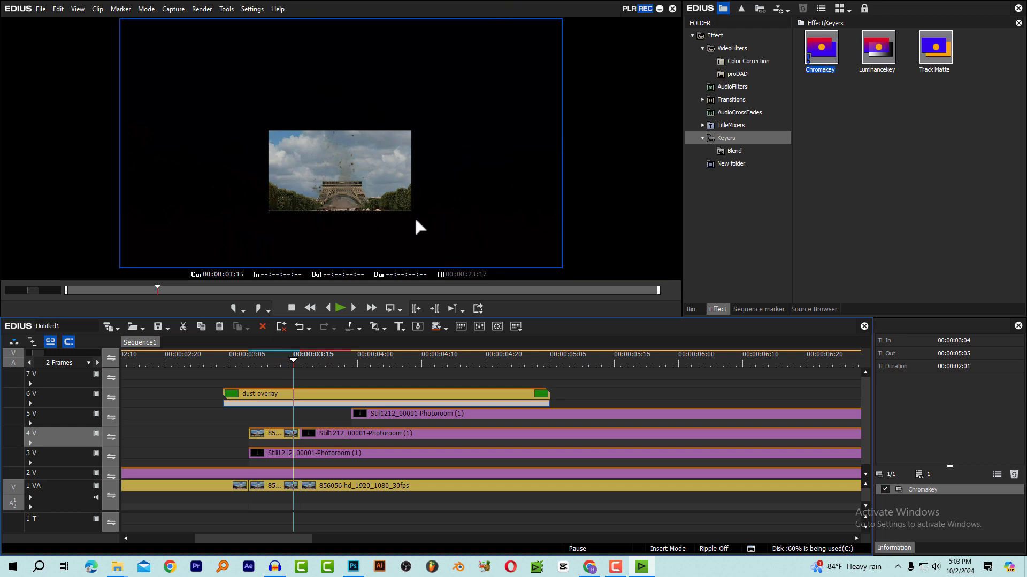
pyautogui.click(274, 361)
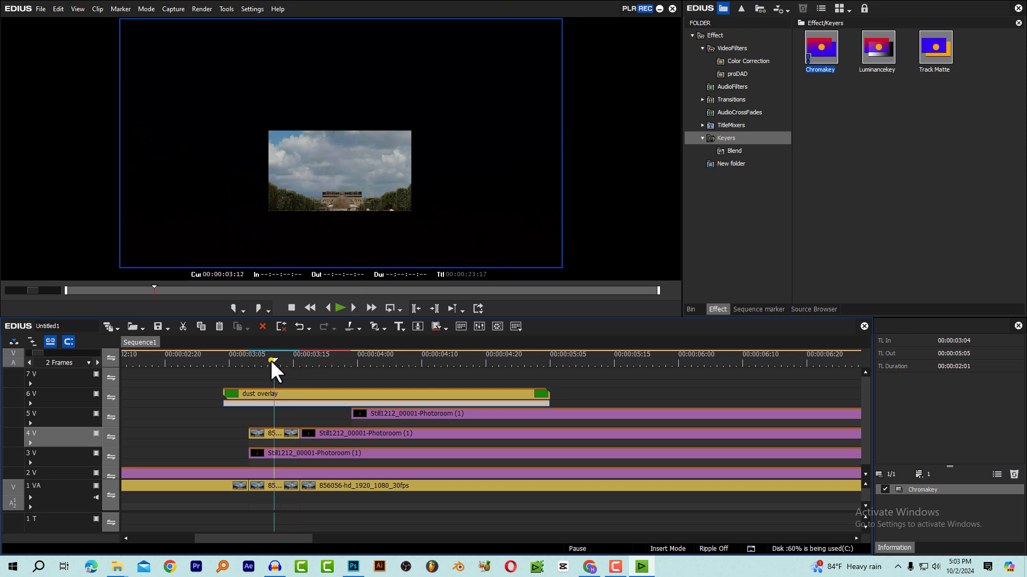
pyautogui.click(282, 401)
pyautogui.click(936, 495)
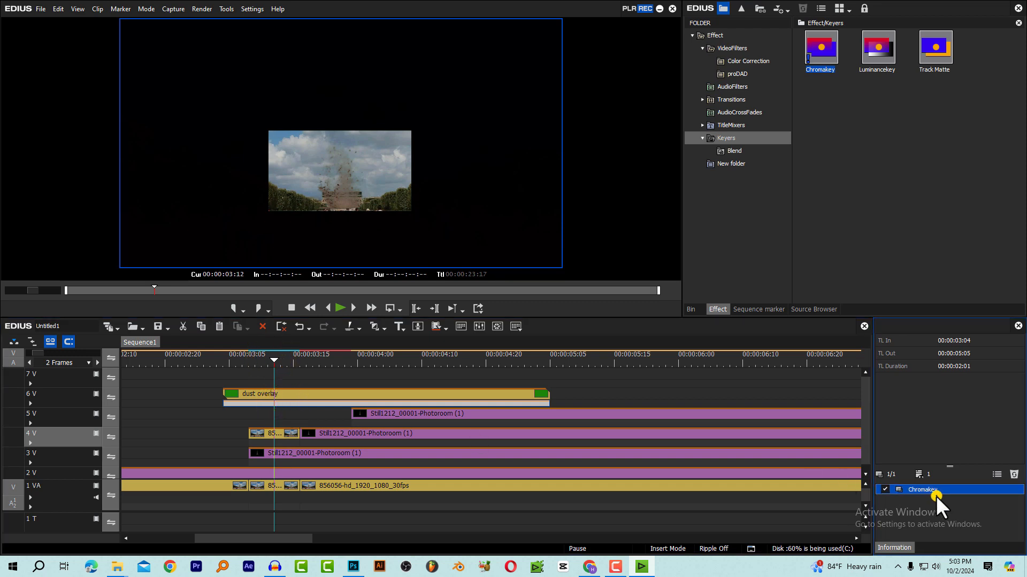
pyautogui.doubleClick(936, 495)
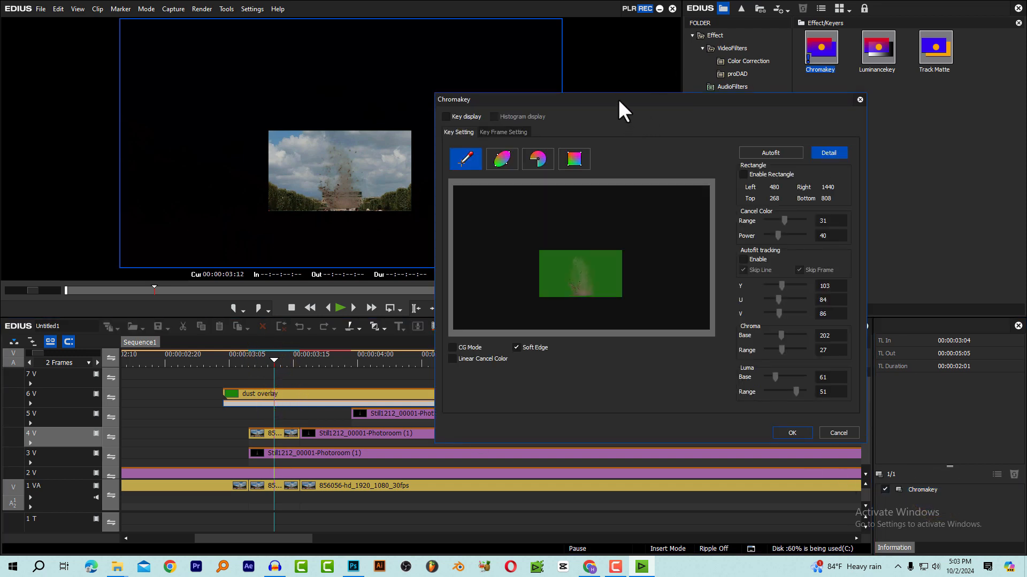
pyautogui.moveTo(618, 98); pyautogui.dragTo(586, 98)
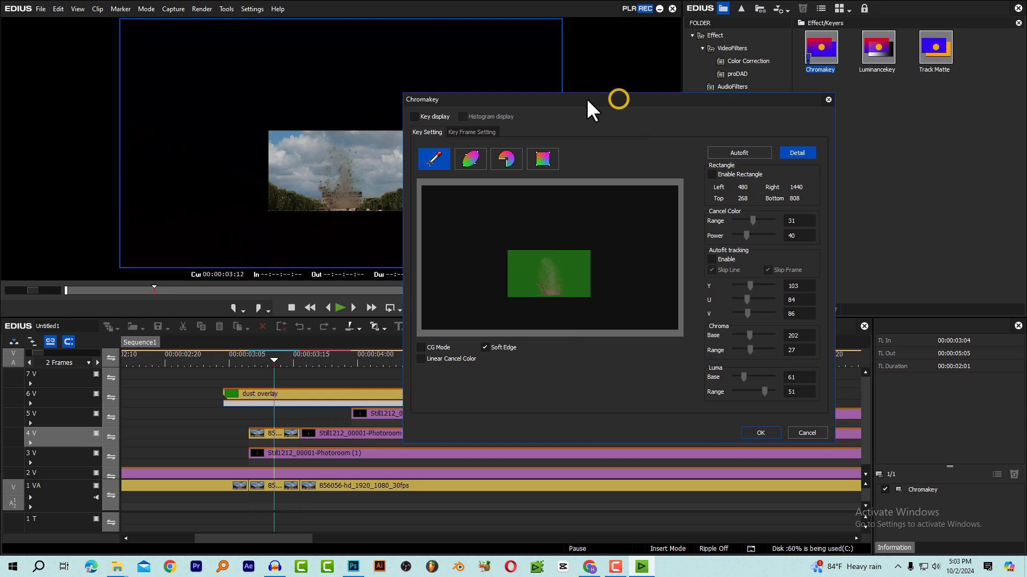
# Enable the Chromakey rectangle, fit it around the green footage at about Left 644, Top 488, Right 1268, Bottom 828, and apply it
pyautogui.click(714, 174)
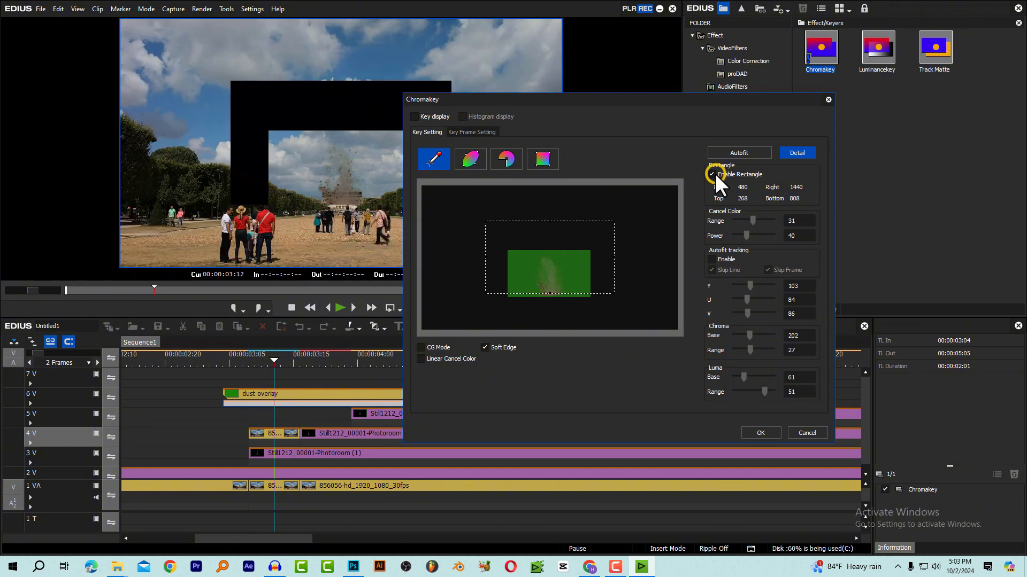
pyautogui.moveTo(551, 268); pyautogui.dragTo(590, 296)
pyautogui.moveTo(553, 250); pyautogui.dragTo(554, 251)
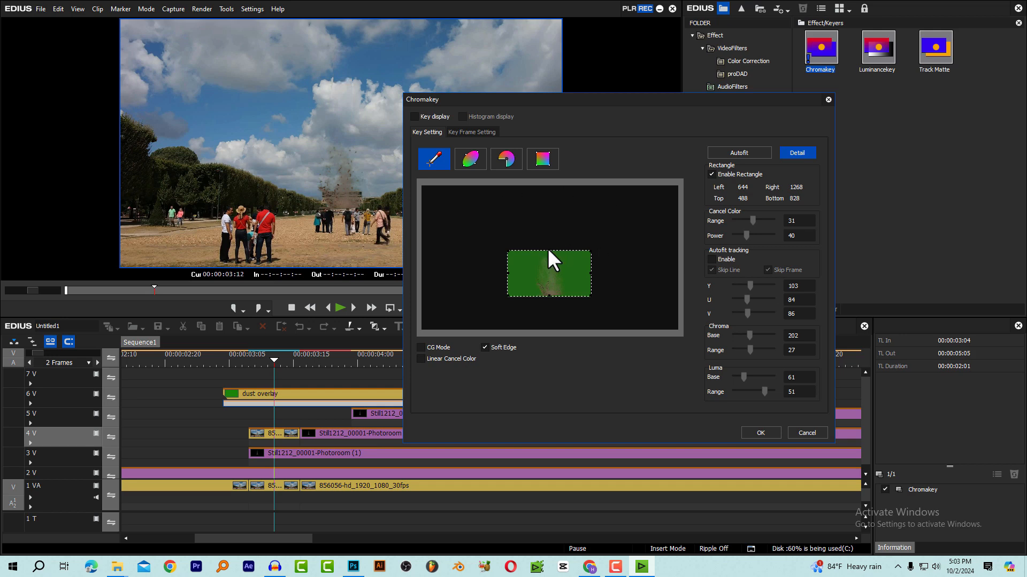
pyautogui.moveTo(549, 251); pyautogui.dragTo(549, 252)
pyautogui.click(754, 432)
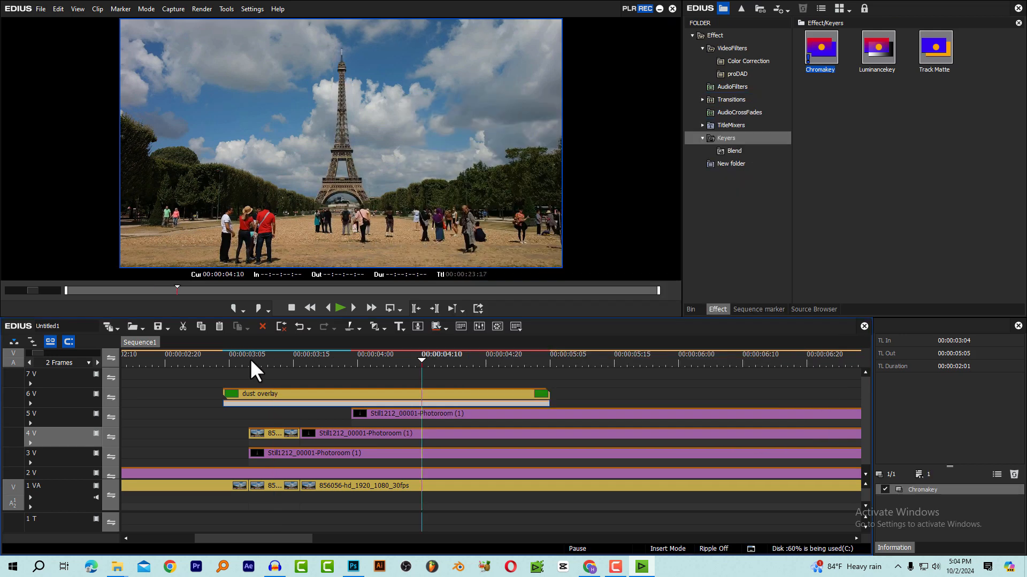
# Play back the keyed dust burst with the rising tower from 00:00:03:04, and replay it from about 00:00:03:07
pyautogui.click(250, 358)
pyautogui.click(229, 358)
pyautogui.press('space')
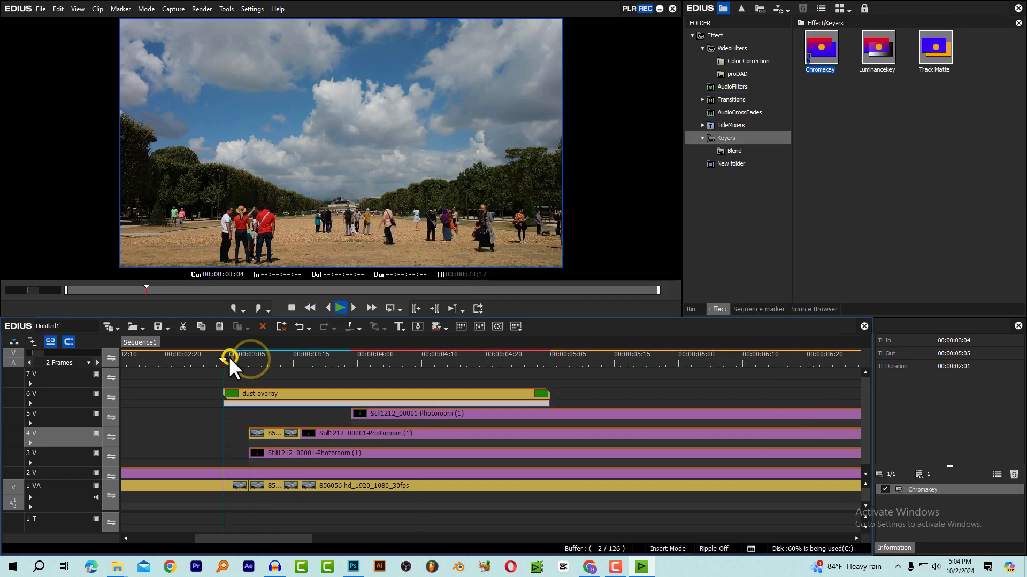
pyautogui.press('space')
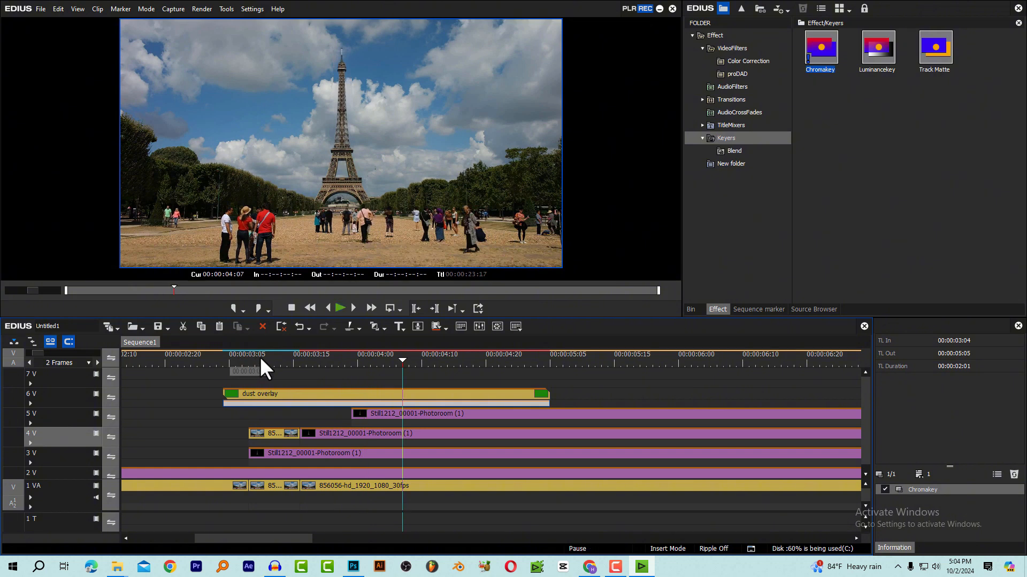
pyautogui.click(246, 362)
pyautogui.press('space')
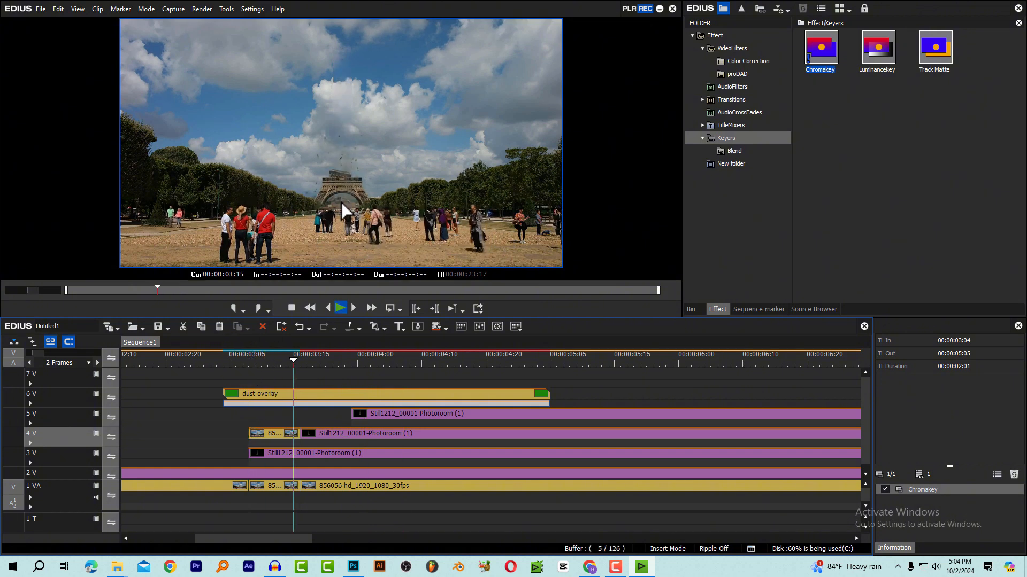
# Check the frame at 00:00:03:24 and replay the dust burst with the rising tower from about 00:00:03:06
pyautogui.press('space')
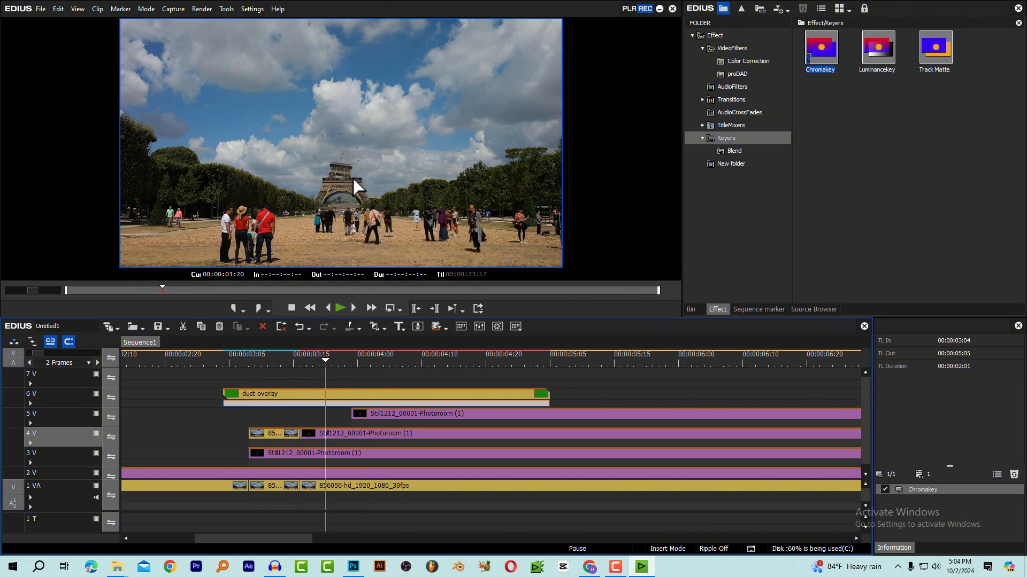
pyautogui.click(351, 360)
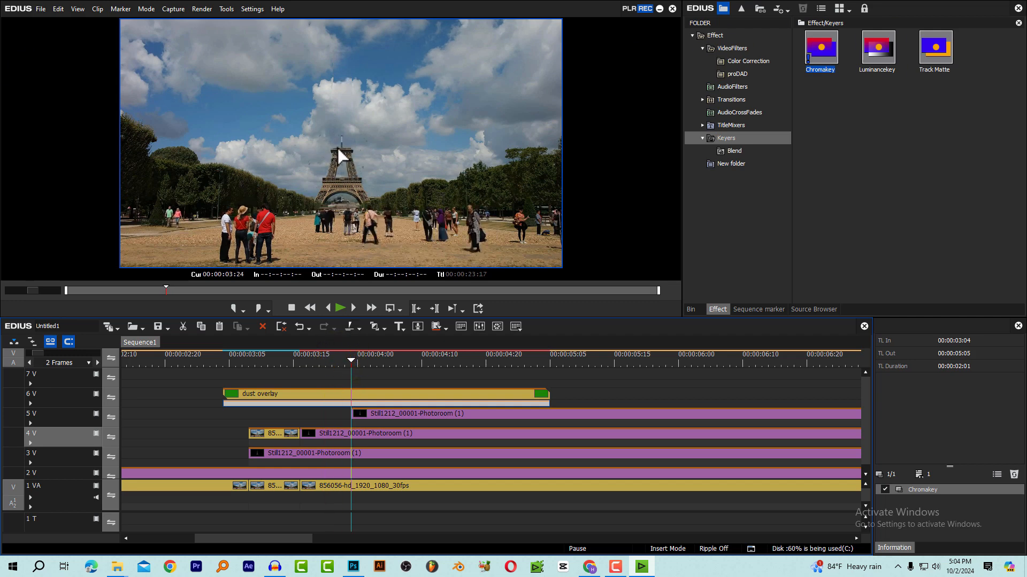
pyautogui.moveTo(264, 361); pyautogui.dragTo(237, 359)
pyautogui.press('space')
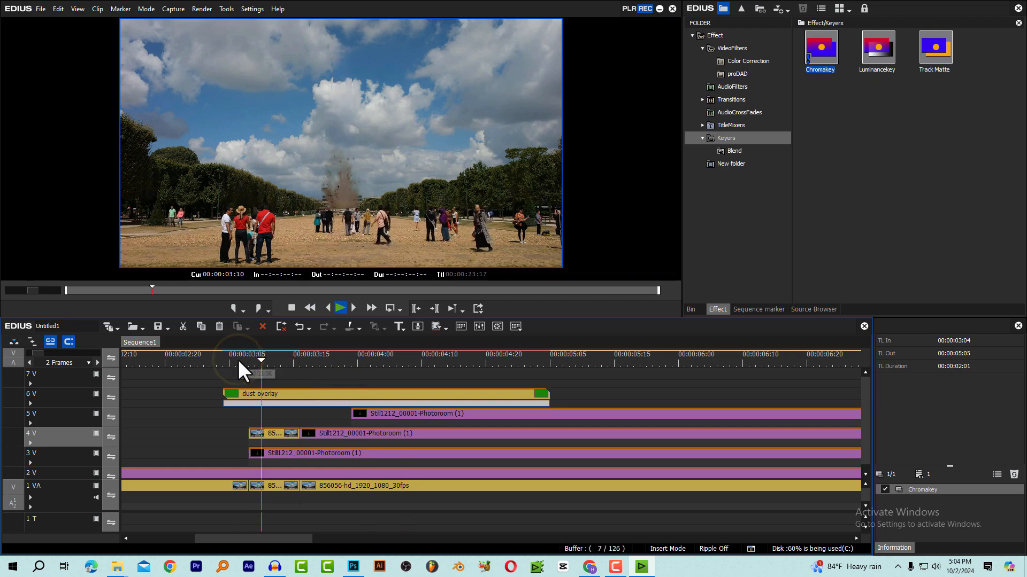
# Stop playback at 00:00:04:11 and trim the end of the dust overlay clip on 6V to that point
pyautogui.press('space')
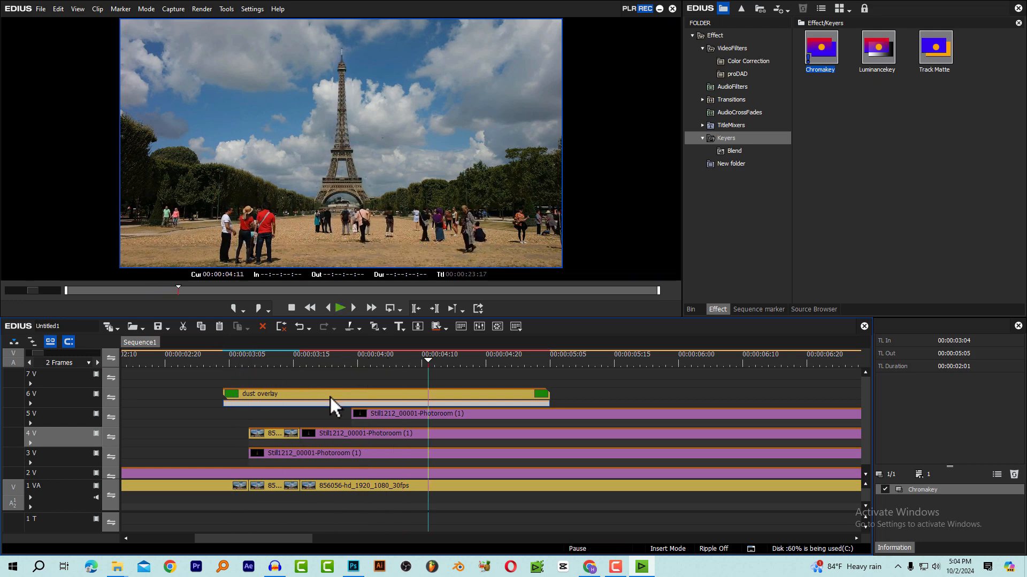
pyautogui.click(329, 397)
pyautogui.press('m')
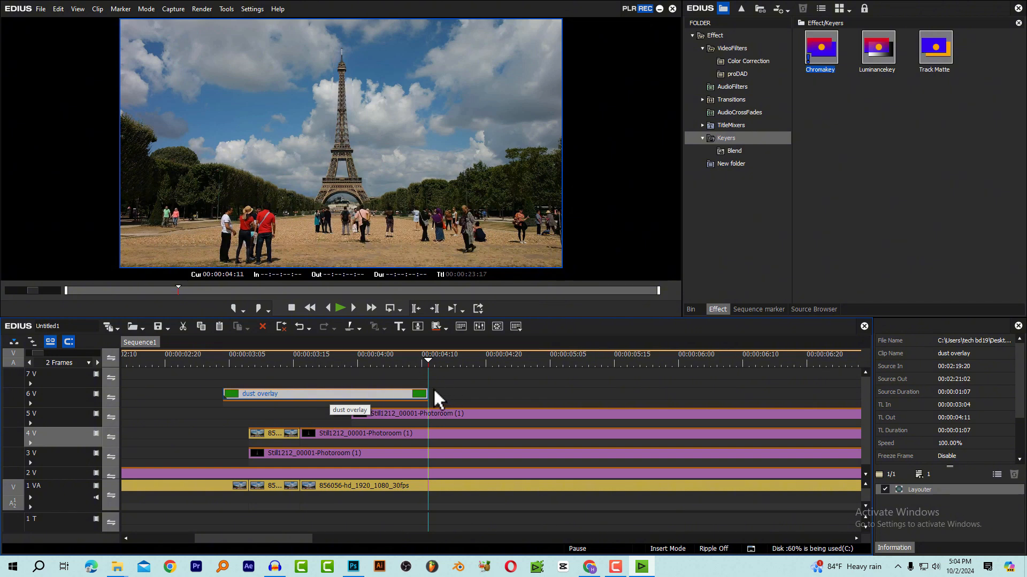
# Copy the trimmed dust overlay and paste it onto track 7V starting at 00:00:03:16
pyautogui.click(348, 394)
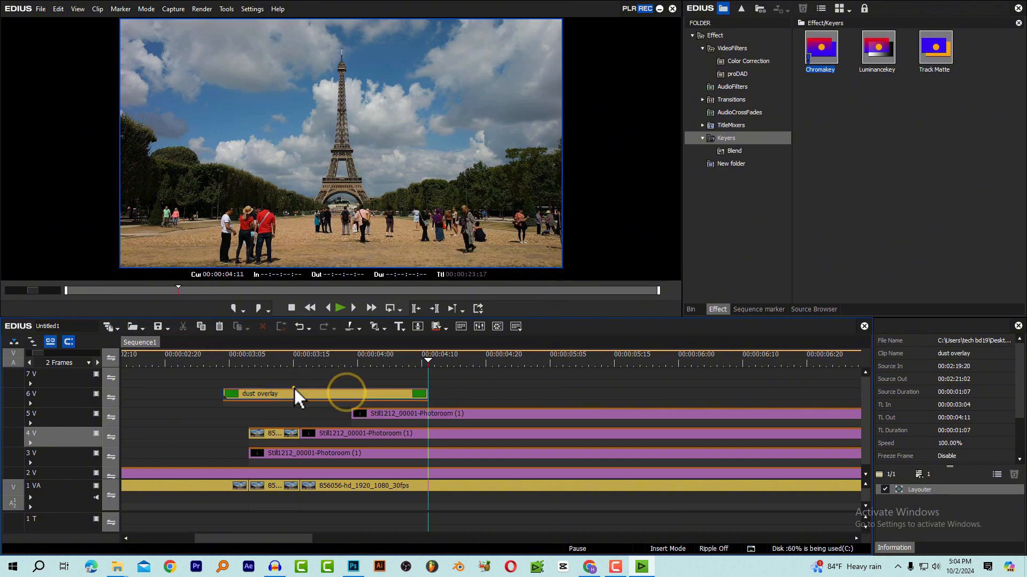
pyautogui.click(294, 389)
pyautogui.moveTo(296, 352); pyautogui.dragTo(300, 354)
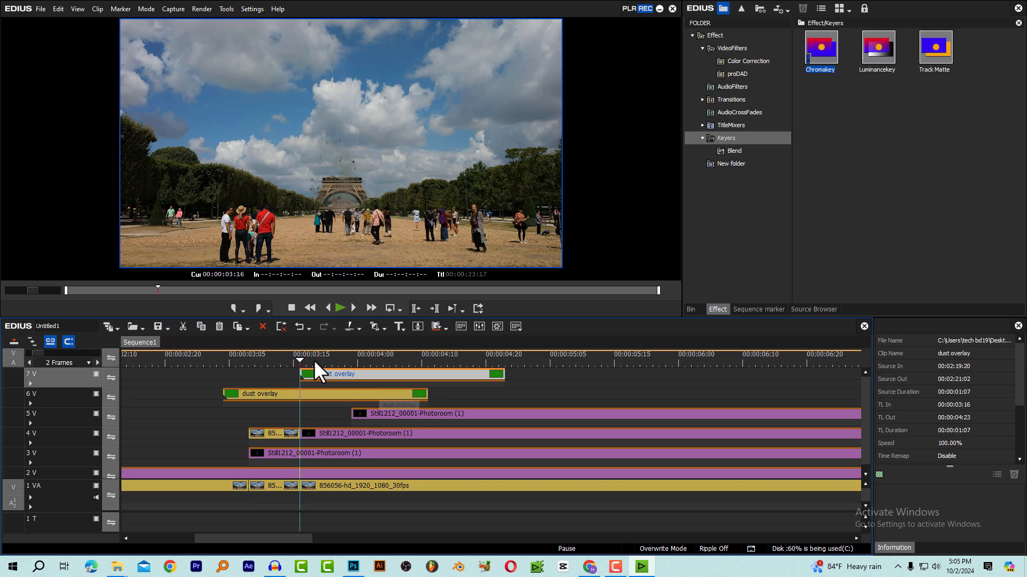
# At 00:00:03:20, use Layouter to stretch the 7V dust overlay to 30.10 % and move it to the tower's first level at Y 0.20 %
pyautogui.click(320, 362)
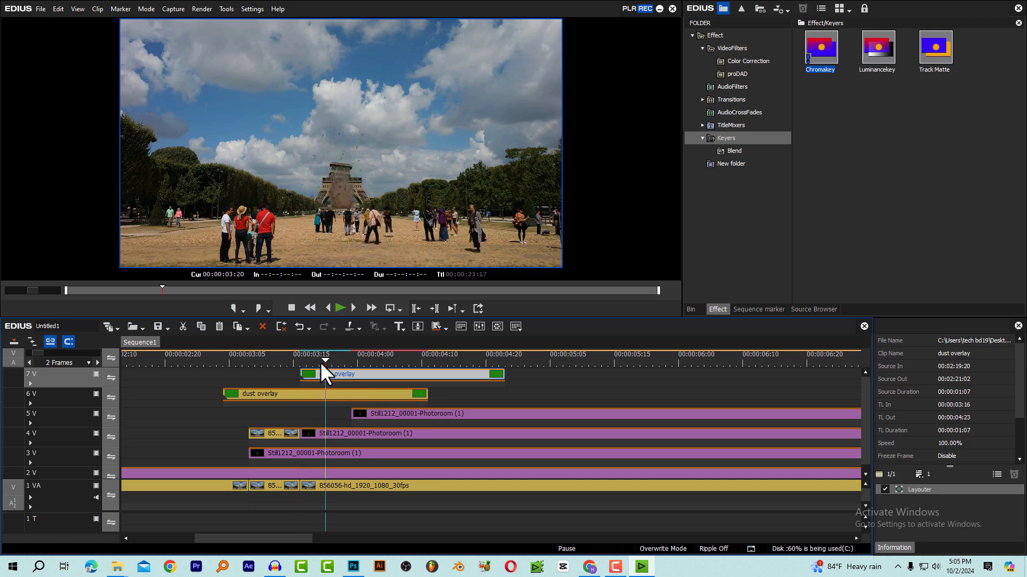
pyautogui.doubleClick(923, 491)
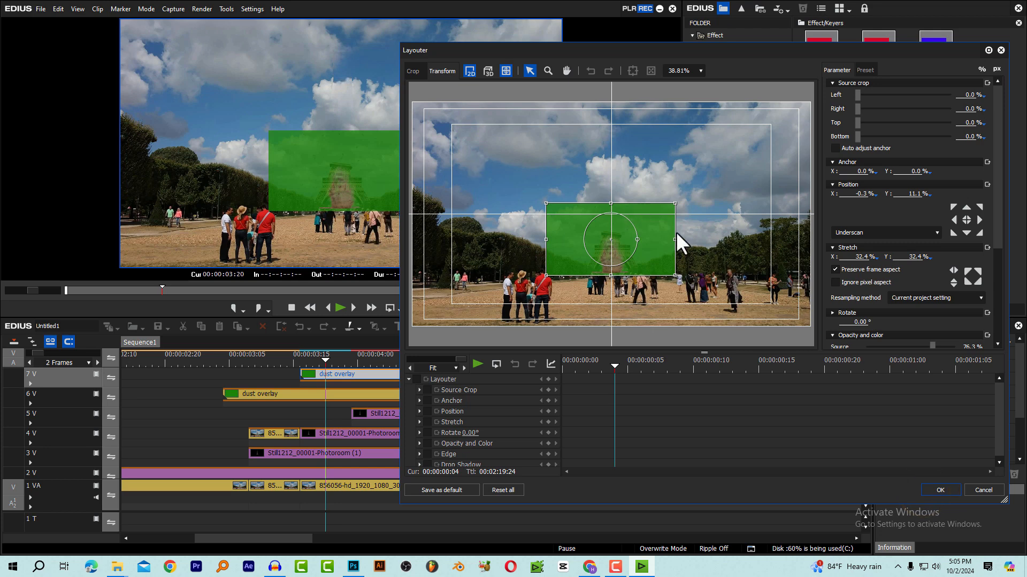
pyautogui.click(701, 71)
pyautogui.click(682, 121)
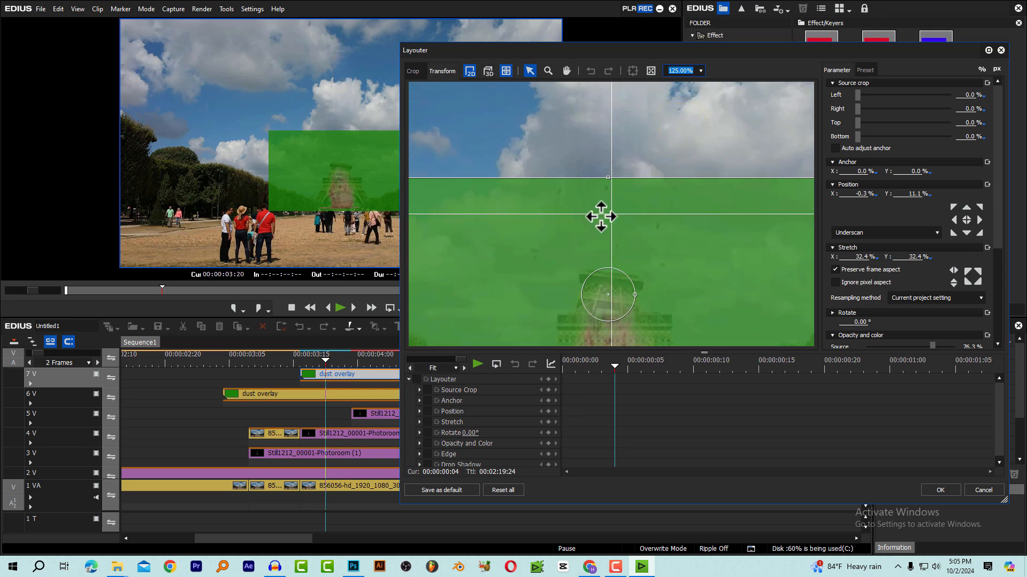
pyautogui.moveTo(610, 270); pyautogui.dragTo(614, 168)
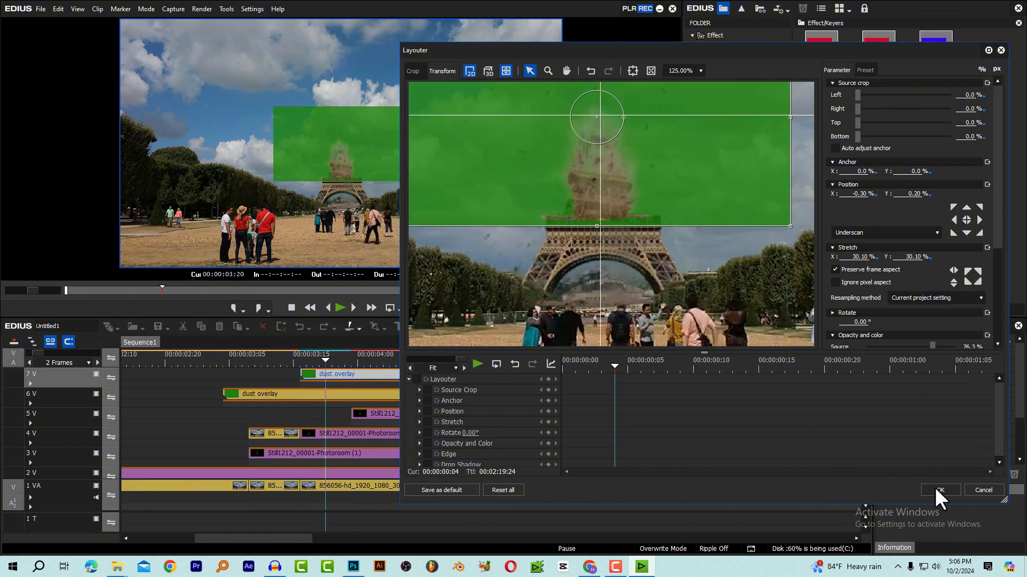
pyautogui.click(940, 490)
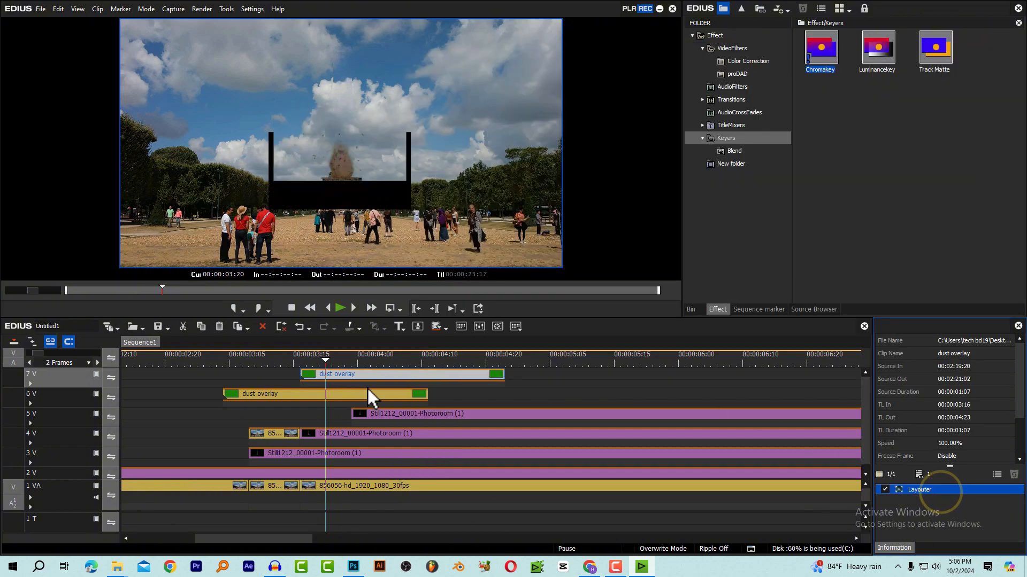
# Play from about 00:00:03:15 to examine the repositioned dust overlay, stopping at 00:00:03:16
pyautogui.click(298, 359)
pyautogui.press('space')
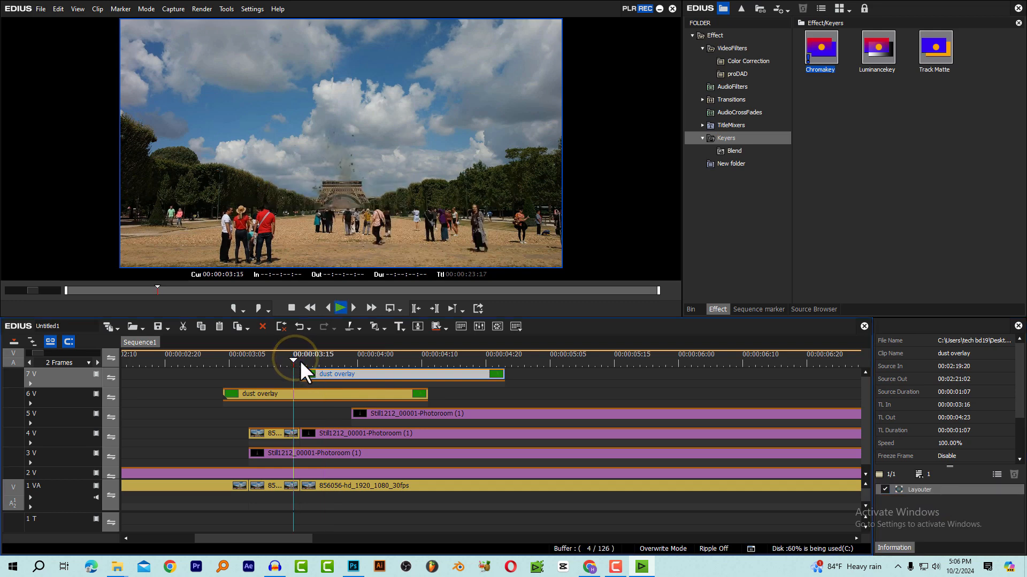
pyautogui.click(308, 358)
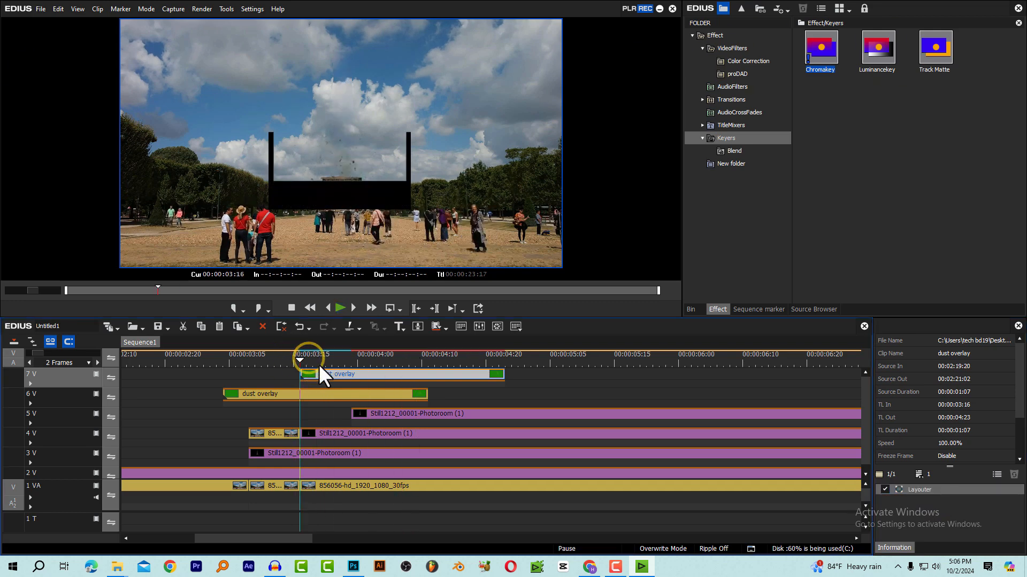
# At 00:00:03:20, fit the 7V overlay's Chromakey rectangle around its green footage at about Left 672, Top 388, Right 1240, Bottom 692, and apply it
pyautogui.click(325, 355)
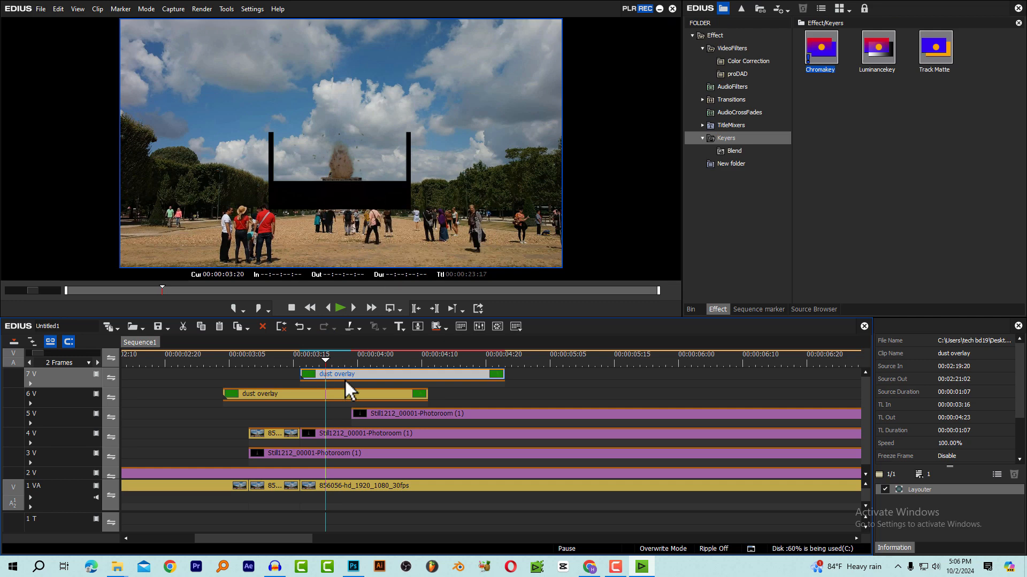
pyautogui.moveTo(344, 375); pyautogui.dragTo(339, 385)
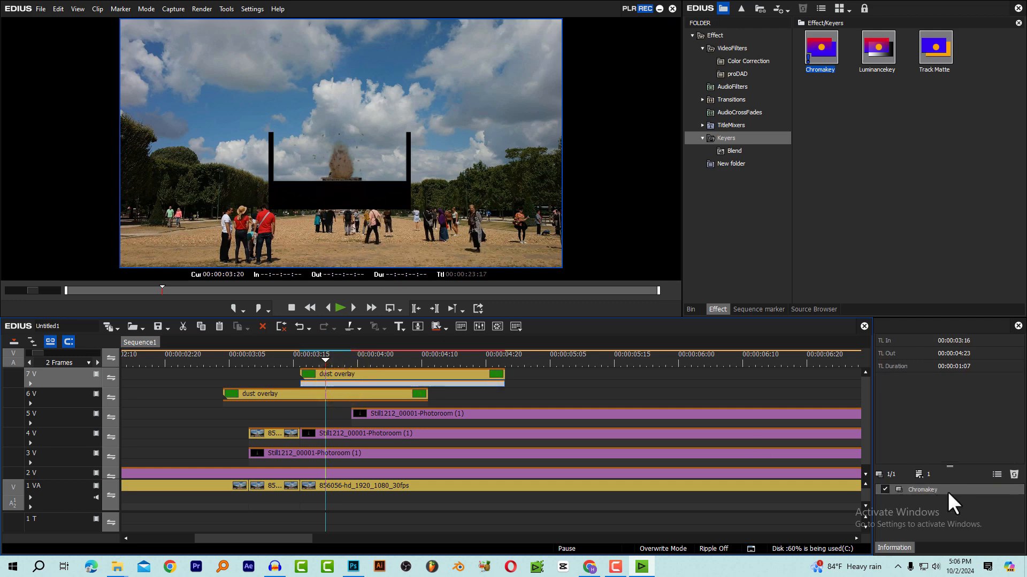
pyautogui.doubleClick(948, 490)
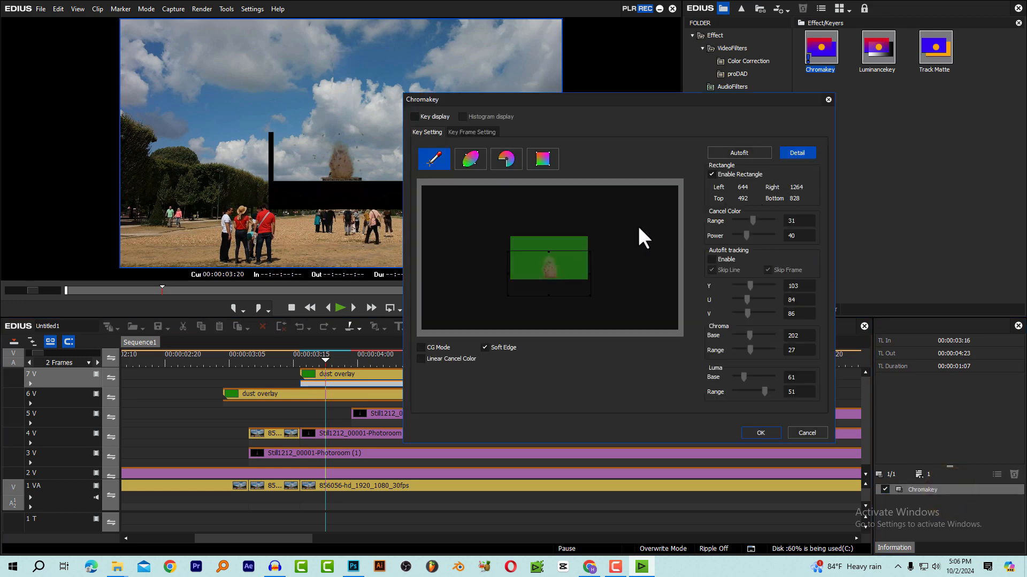
pyautogui.moveTo(543, 262); pyautogui.dragTo(587, 280)
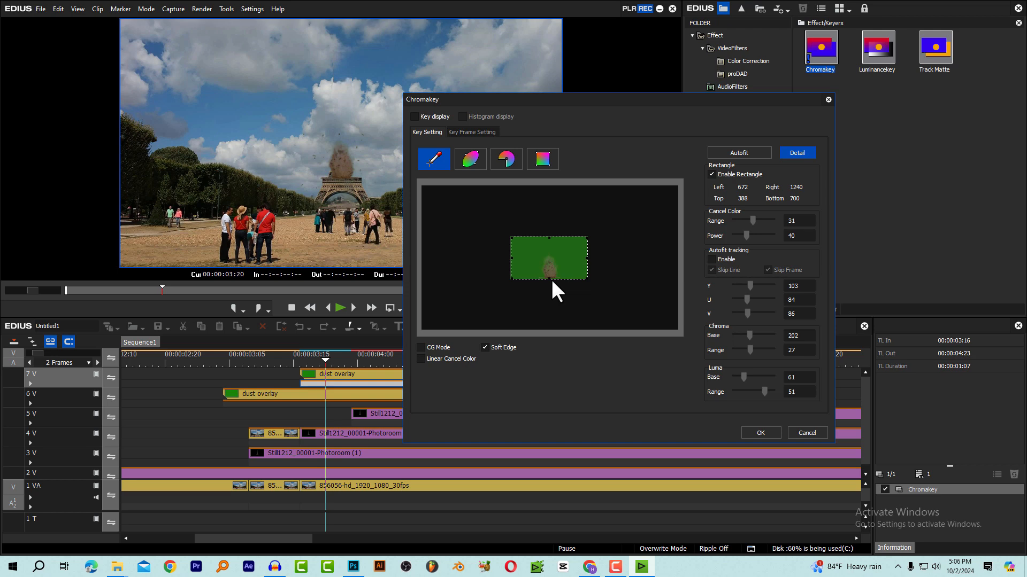
pyautogui.click(756, 432)
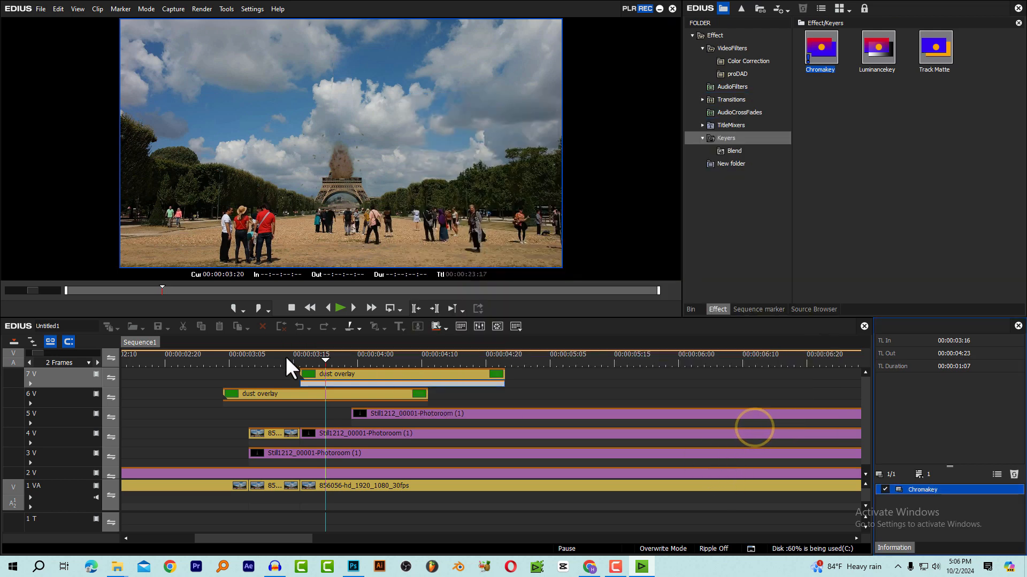
# Play back both dust bursts from about 00:00:03:07 and park the playhead at 00:00:03:24
pyautogui.click(246, 360)
pyautogui.press('space')
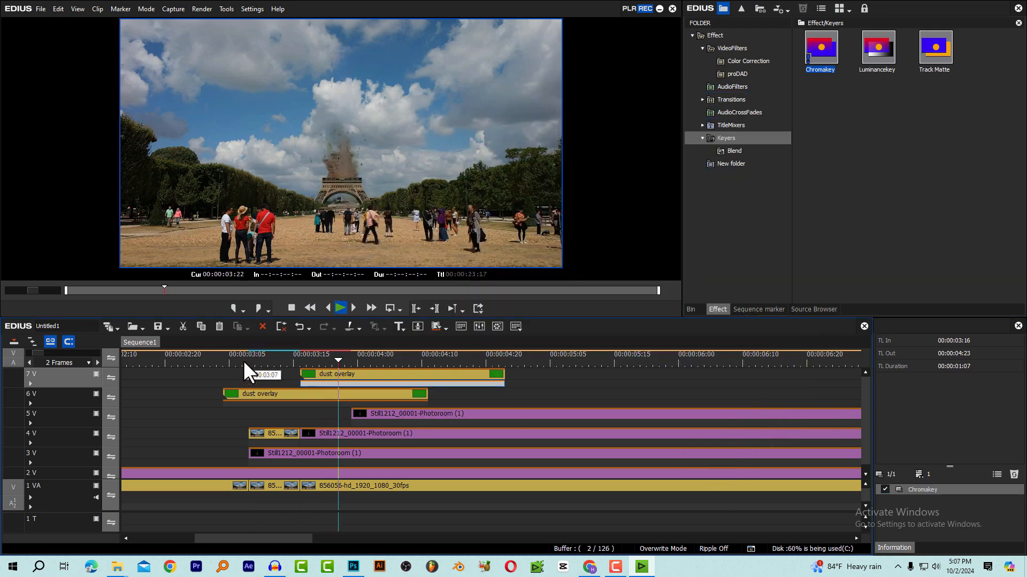
pyautogui.click(357, 360)
# Add one video track above 7V and paste a copy of the 7V dust overlay there at 00:00:03:24
pyautogui.click(363, 380)
pyautogui.click(364, 374)
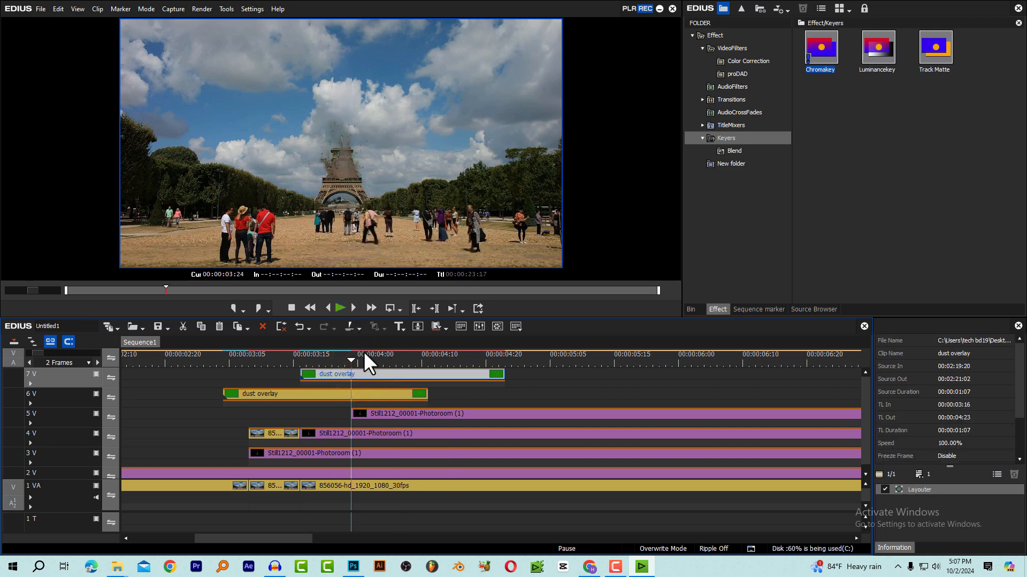
pyautogui.click(375, 360)
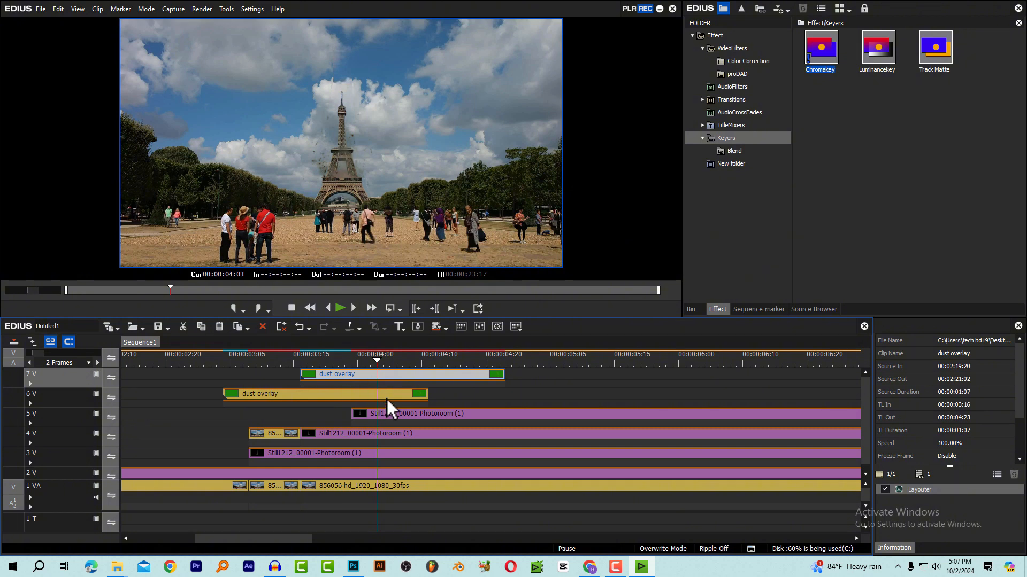
pyautogui.rightClick(60, 373)
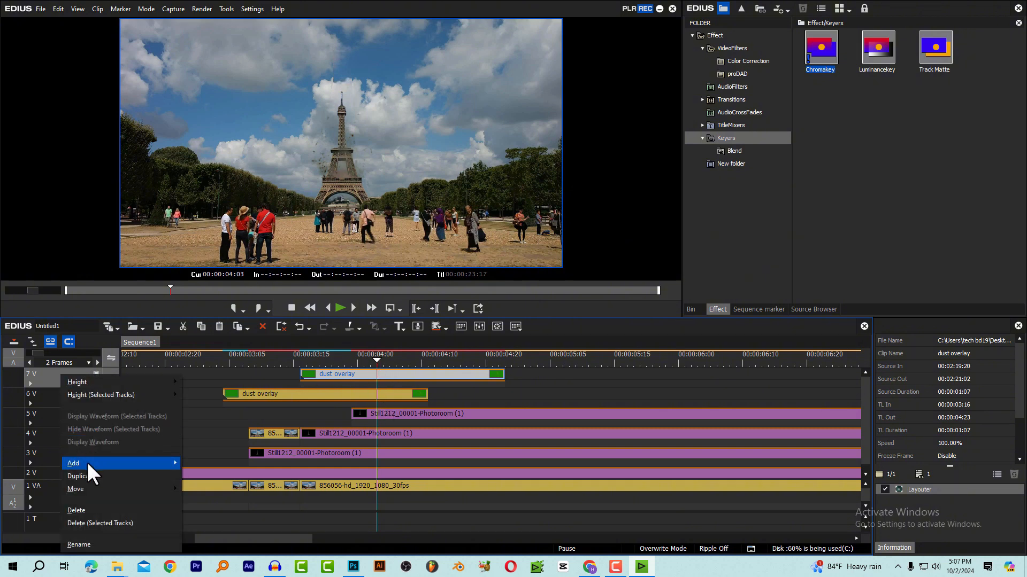
pyautogui.moveTo(88, 463)
pyautogui.click(198, 476)
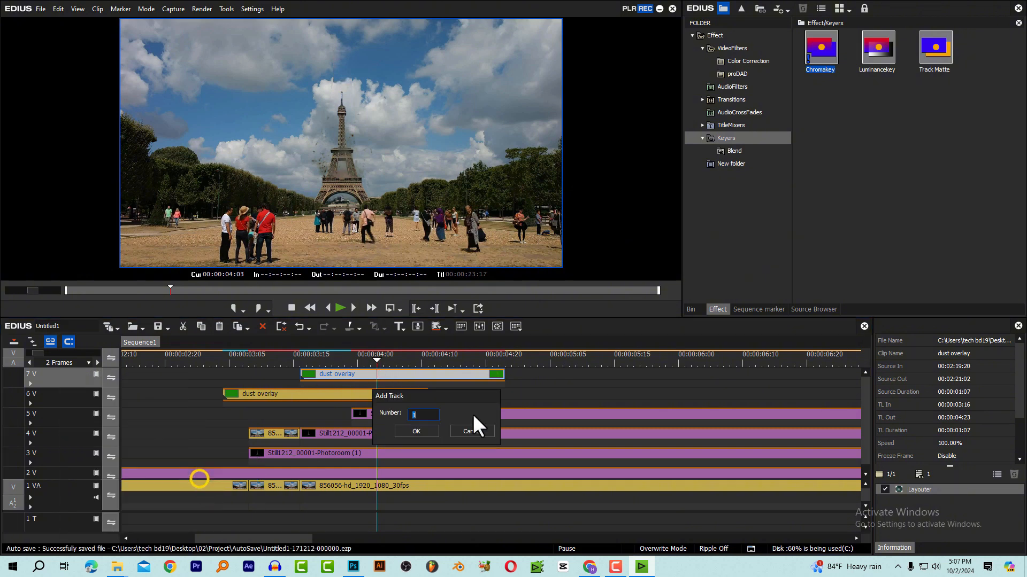
pyautogui.click(410, 429)
pyautogui.hotkey('ctrl', 'v')
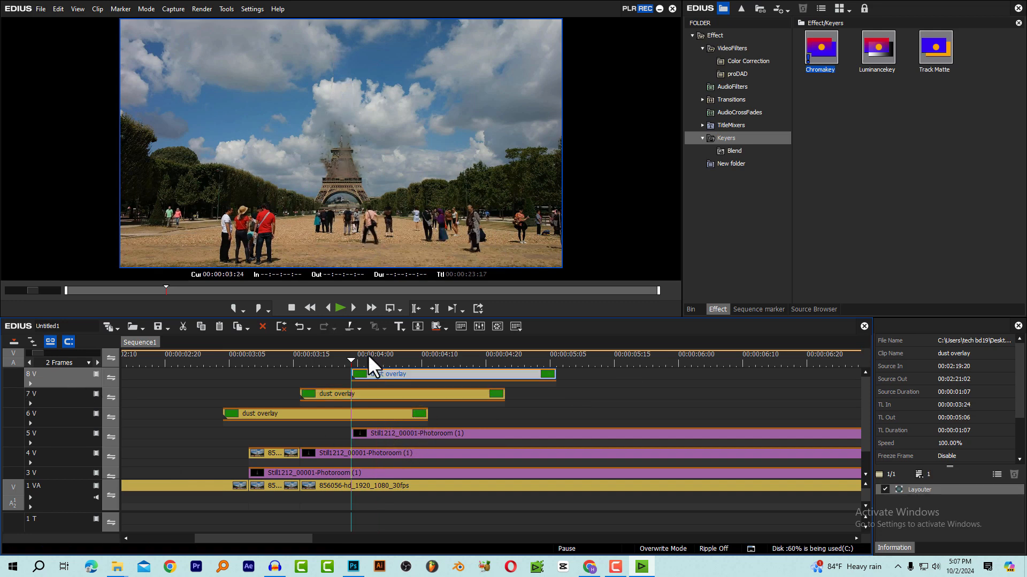
# At 00:00:04:04, use Layouter to stretch the 8V dust overlay to 21.60 % and raise it to the tower's upper level at Y -7.50 %
pyautogui.click(383, 365)
pyautogui.click(402, 373)
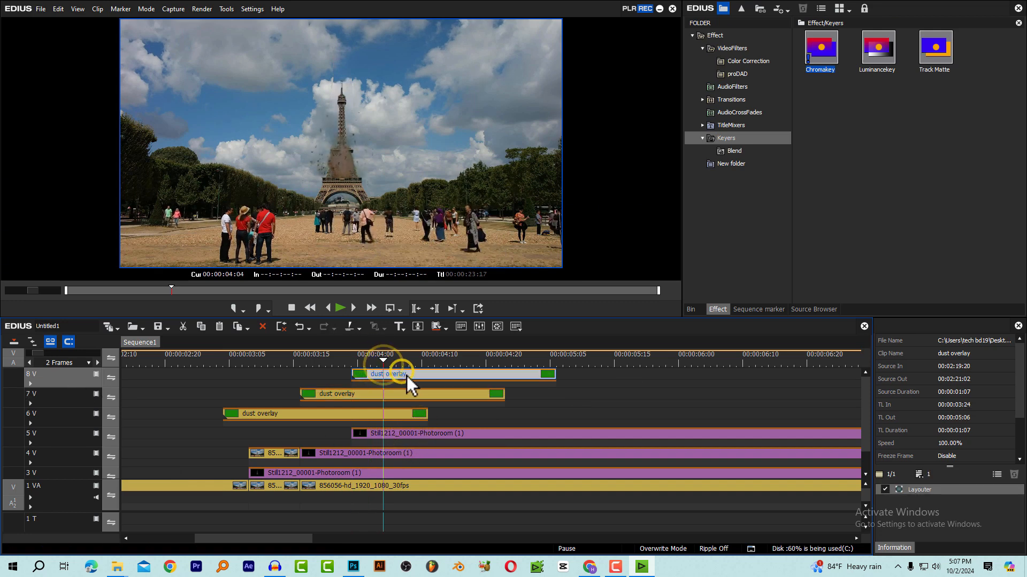
pyautogui.click(932, 492)
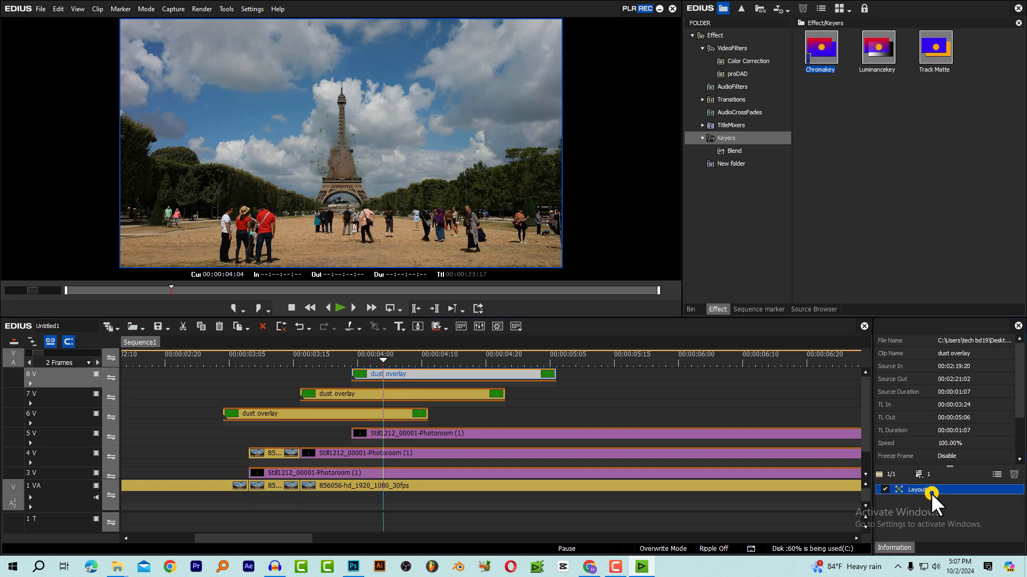
pyautogui.doubleClick(931, 491)
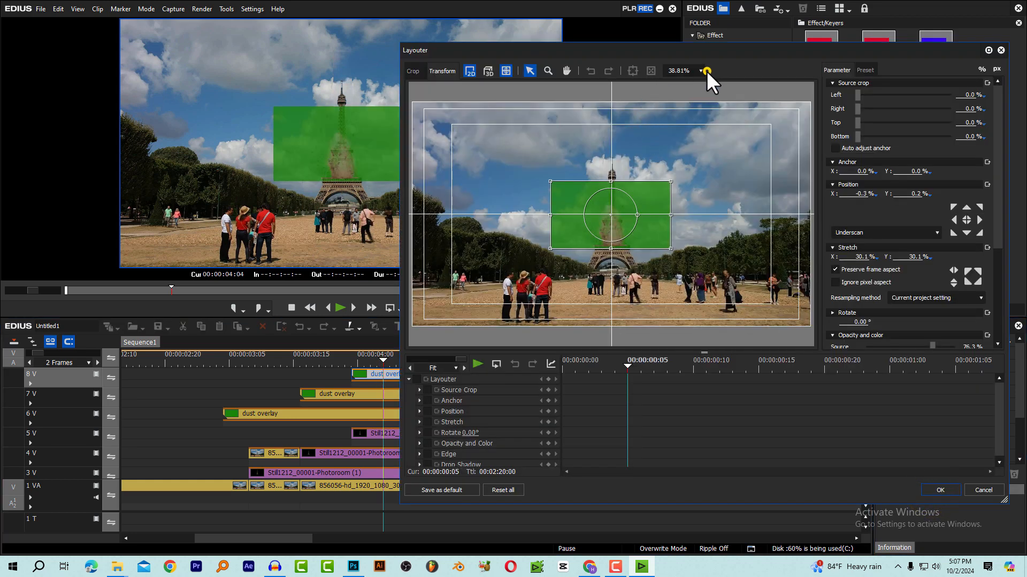
pyautogui.click(707, 70)
pyautogui.click(682, 121)
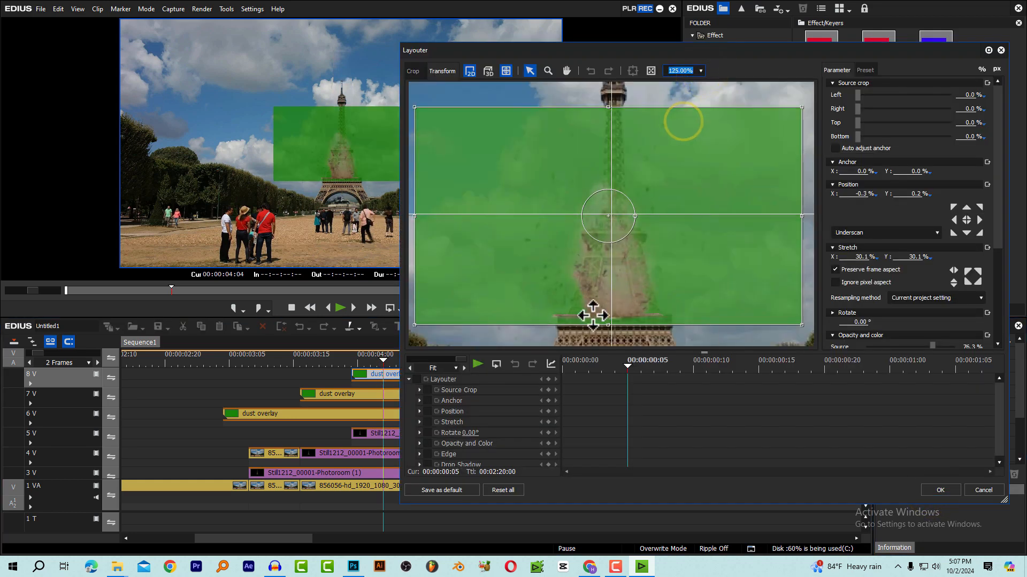
pyautogui.moveTo(605, 325); pyautogui.dragTo(623, 213)
pyautogui.moveTo(608, 236); pyautogui.dragTo(633, 208)
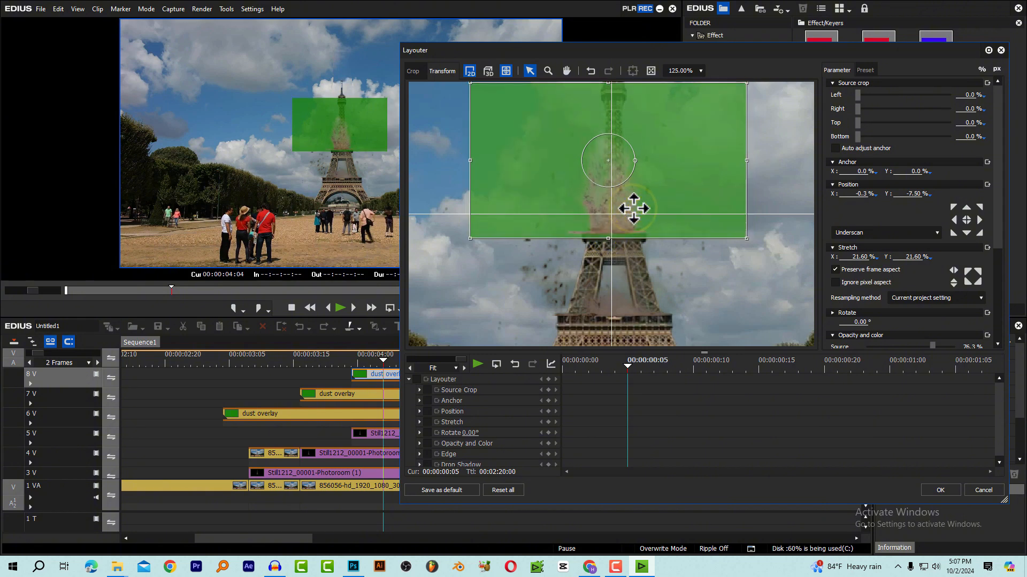
pyautogui.click(939, 491)
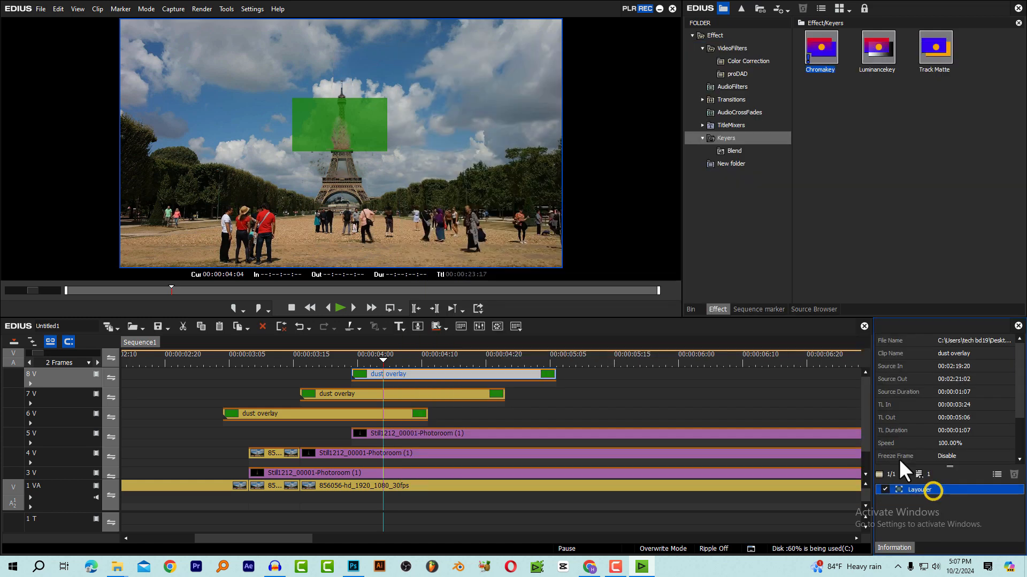
# Move the 8V overlay's Chromakey rectangle over its green footage at about Left 752, Top 356, Right 1320, Bottom 660, and apply it
pyautogui.moveTo(429, 387); pyautogui.dragTo(428, 383)
pyautogui.doubleClick(922, 488)
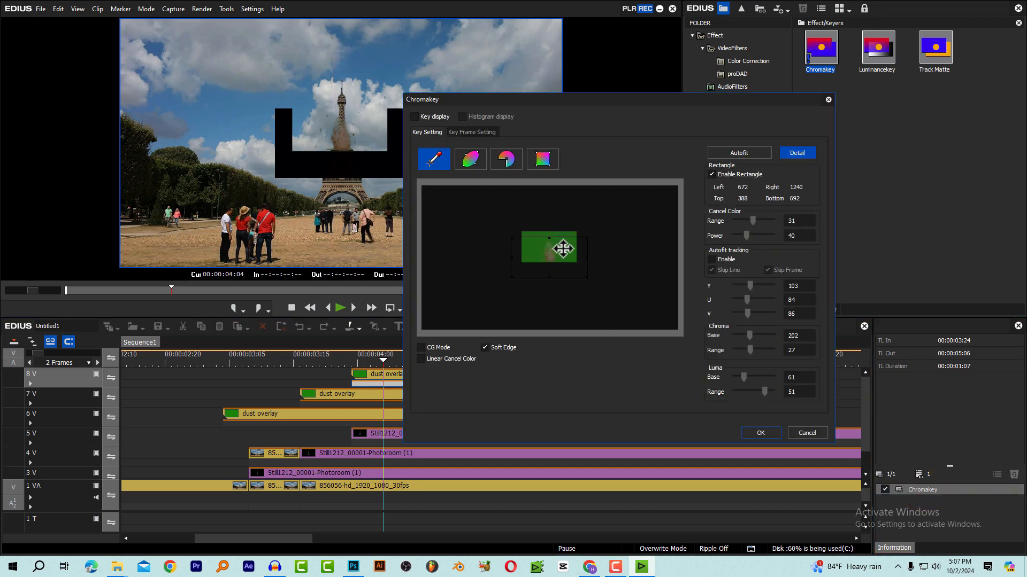
pyautogui.moveTo(562, 249); pyautogui.dragTo(574, 244)
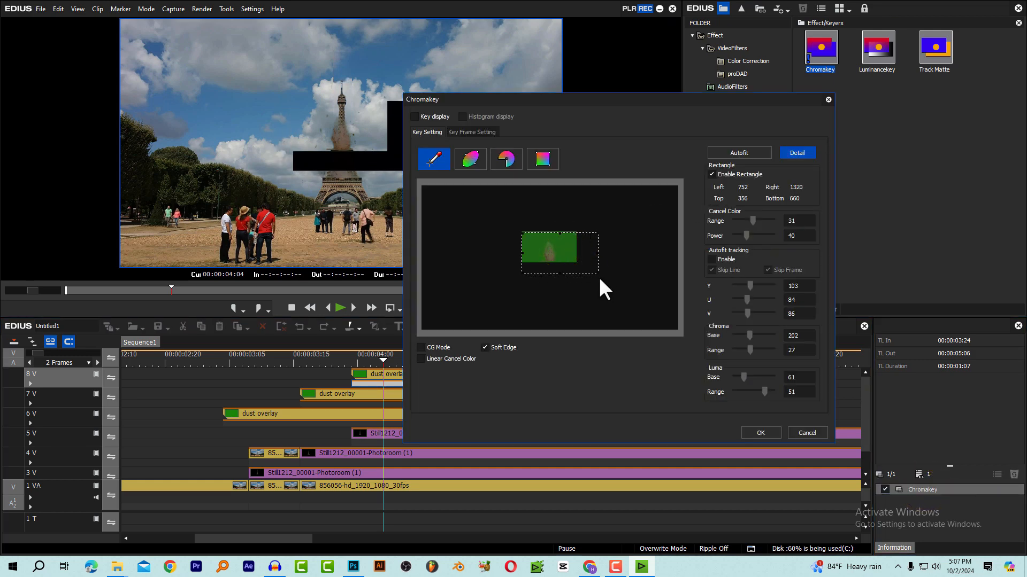
pyautogui.click(760, 432)
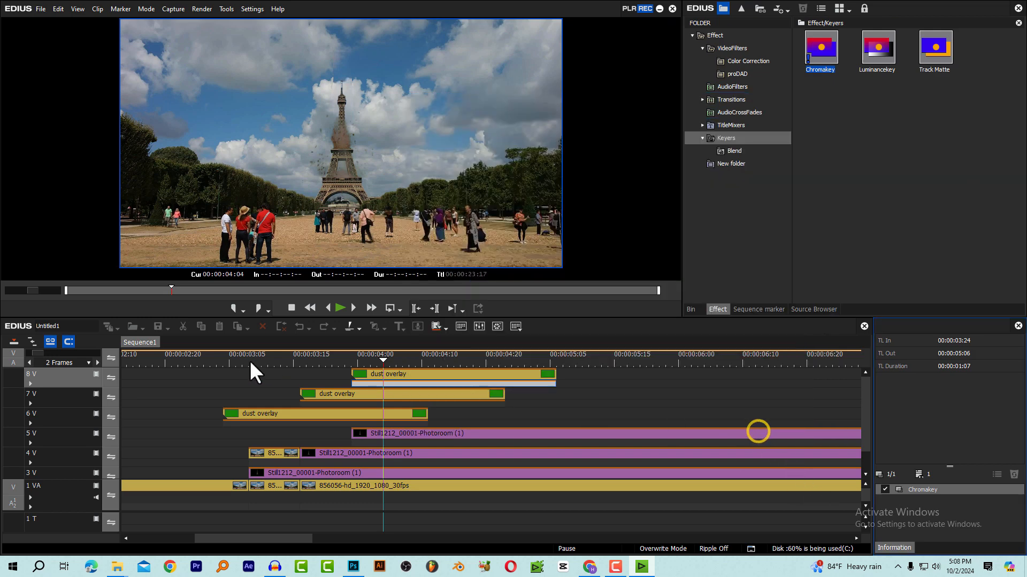
# Play back the rising tower with all three dust bursts from about 00:00:03:00
pyautogui.click(201, 358)
pyautogui.press('space')
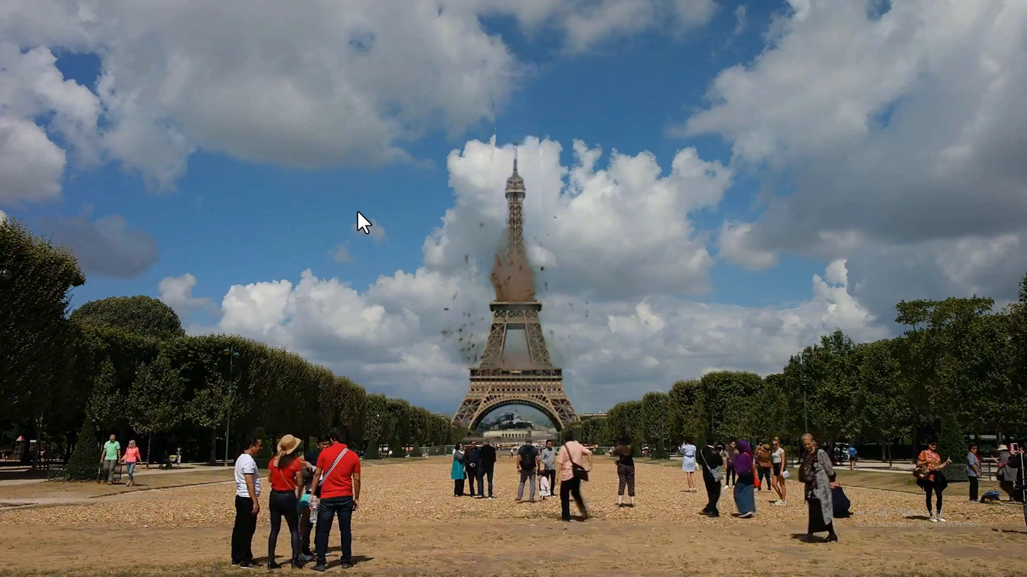
# Replay the tower assembly with its dust bursts from just after 00:00:03:00, with the whole sequence in view
pyautogui.press('space')
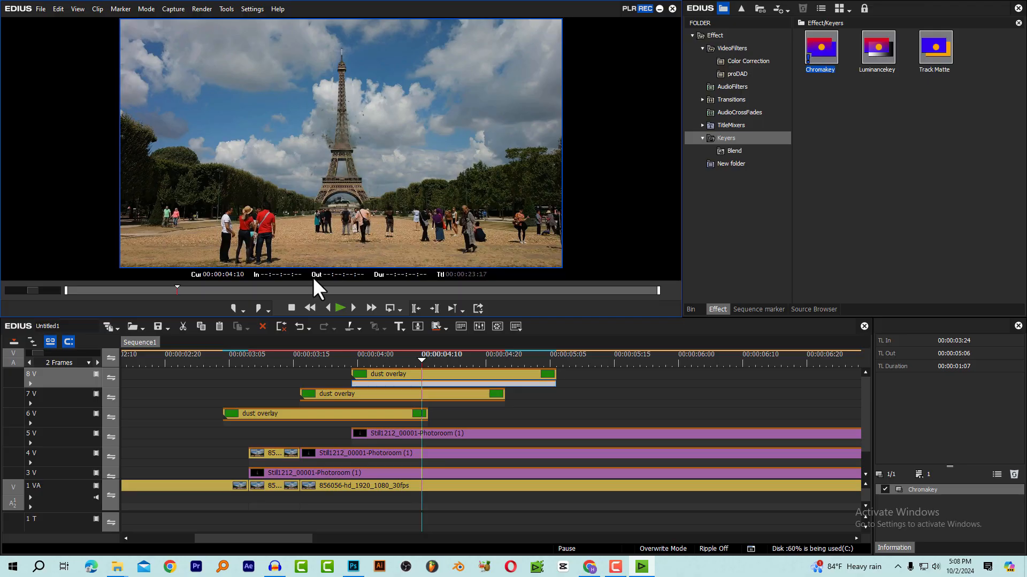
pyautogui.scroll(-4, 370, 367)
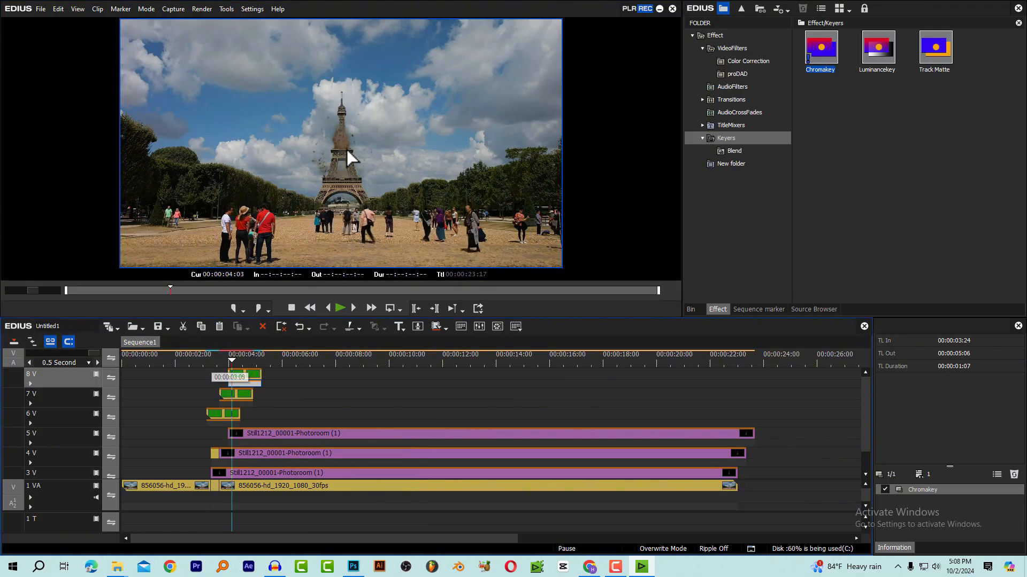
pyautogui.click(207, 361)
pyautogui.press('space')
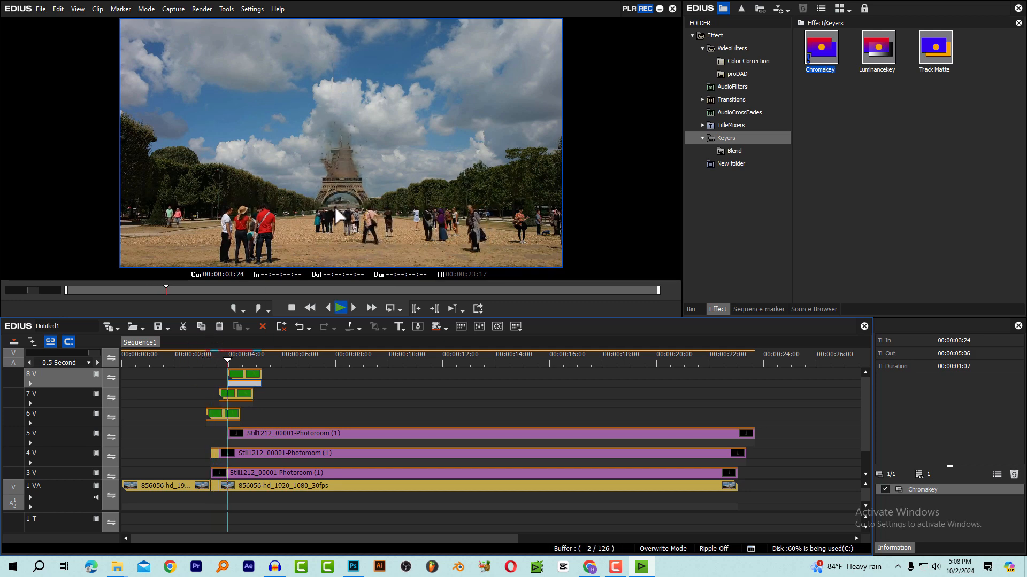
pyautogui.press('space')
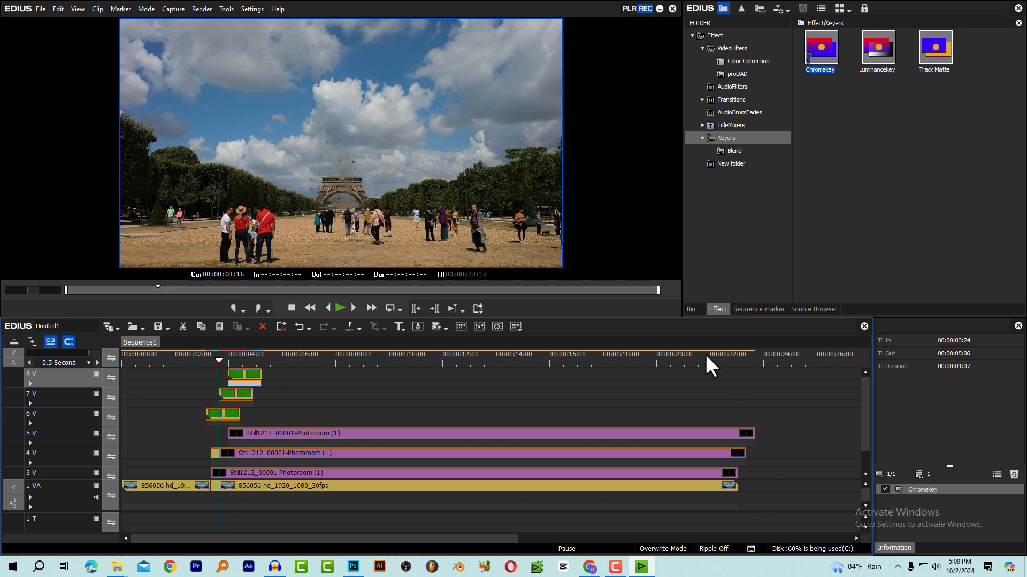
# Trim the ends of the tower stills on 5V and 4V to 00:00:23:01, level with the background clip's end
pyautogui.moveTo(707, 355); pyautogui.dragTo(738, 361)
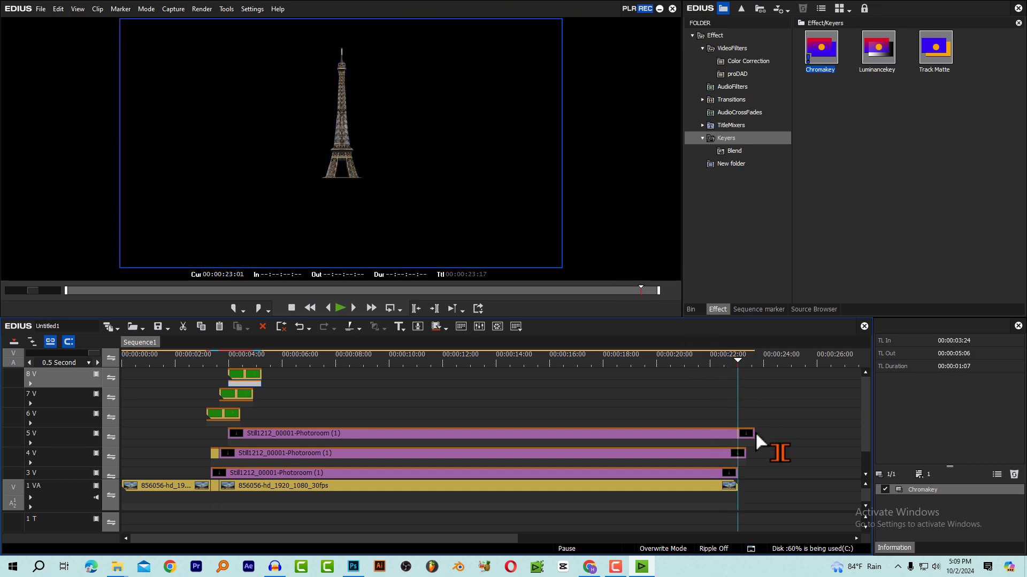
pyautogui.moveTo(754, 432); pyautogui.dragTo(736, 453)
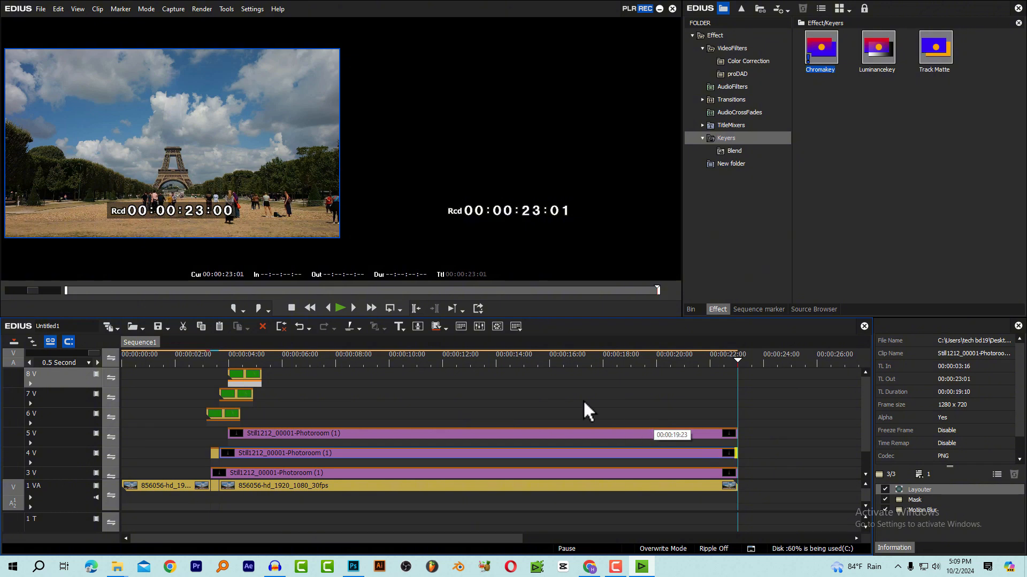
# Mark In at 00:00:00:00 and Out at 00:00:23:01, and turn the marked range into a nested sequence
pyautogui.moveTo(164, 358); pyautogui.dragTo(95, 370)
pyautogui.moveTo(168, 362); pyautogui.dragTo(83, 362)
pyautogui.press('i')
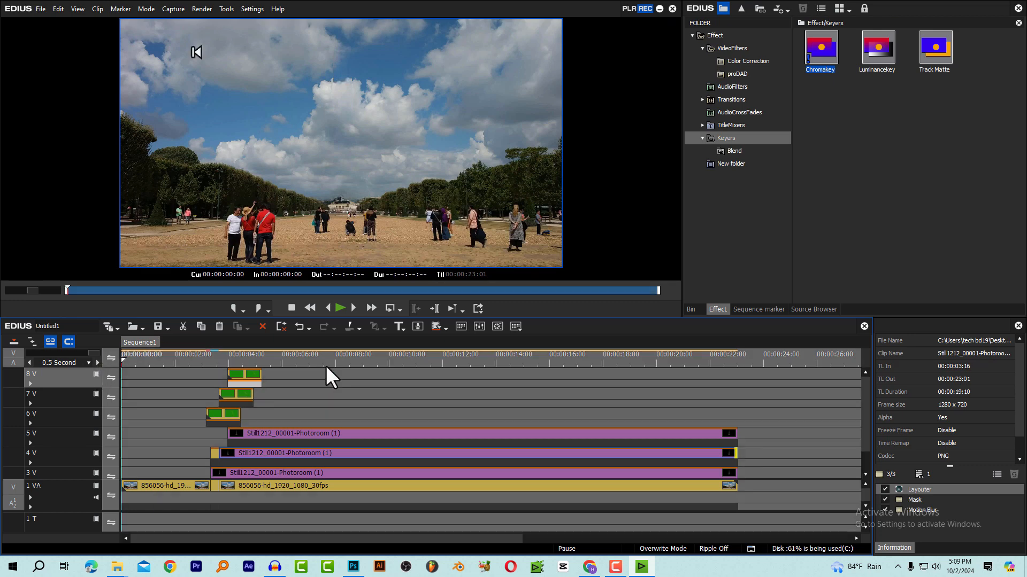
pyautogui.moveTo(518, 356); pyautogui.dragTo(739, 374)
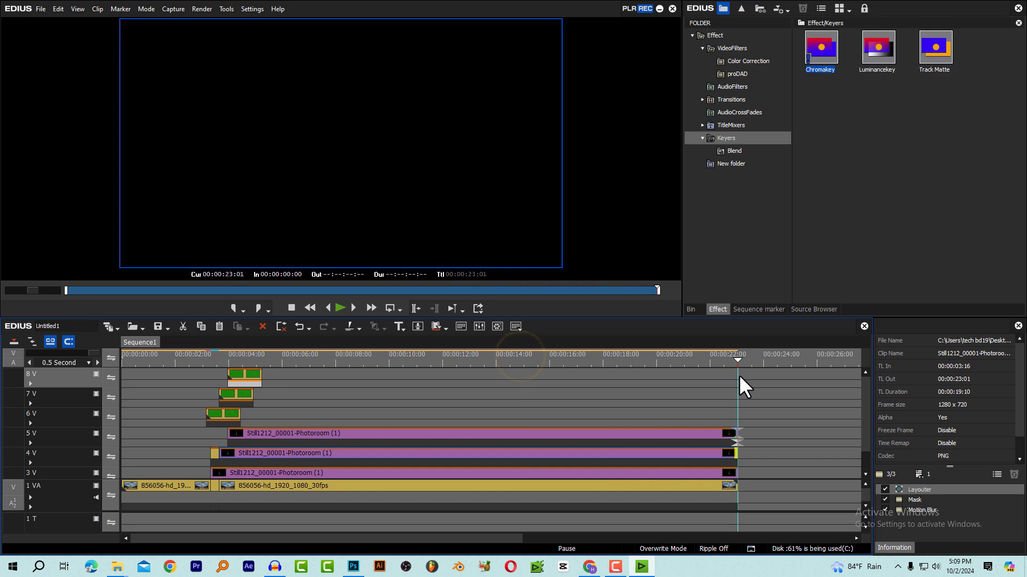
pyautogui.press('o')
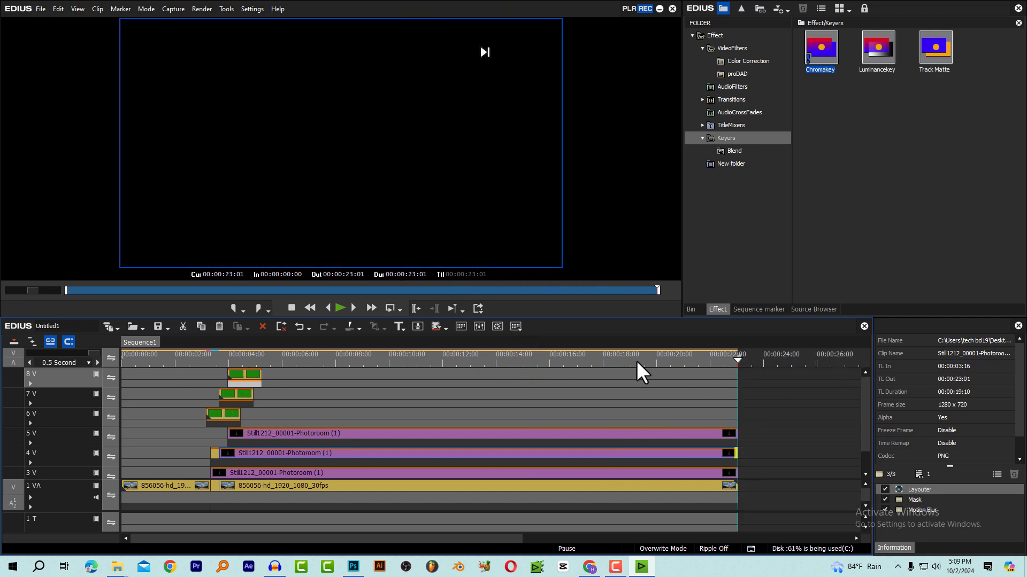
pyautogui.click(57, 10)
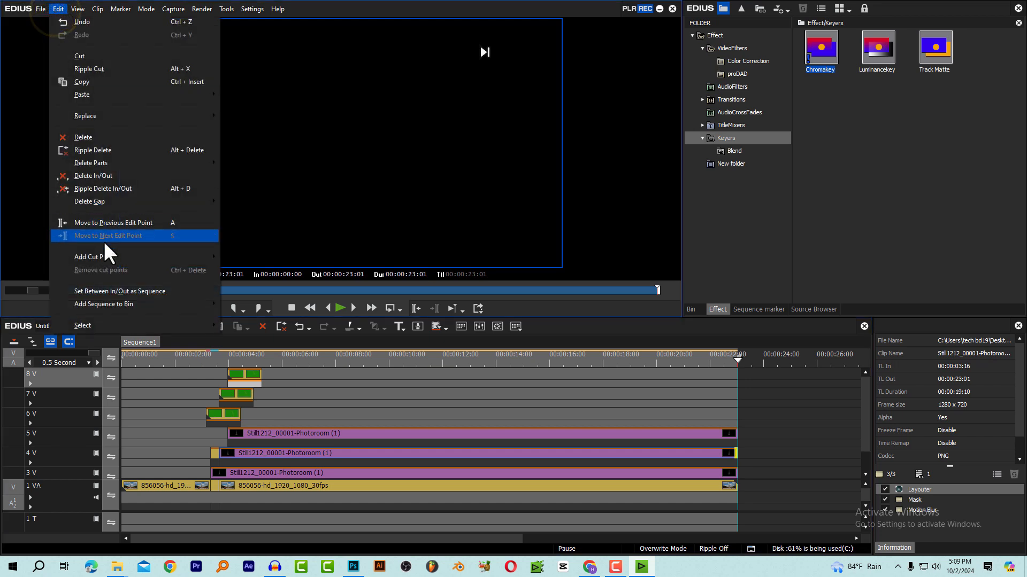
pyautogui.click(150, 290)
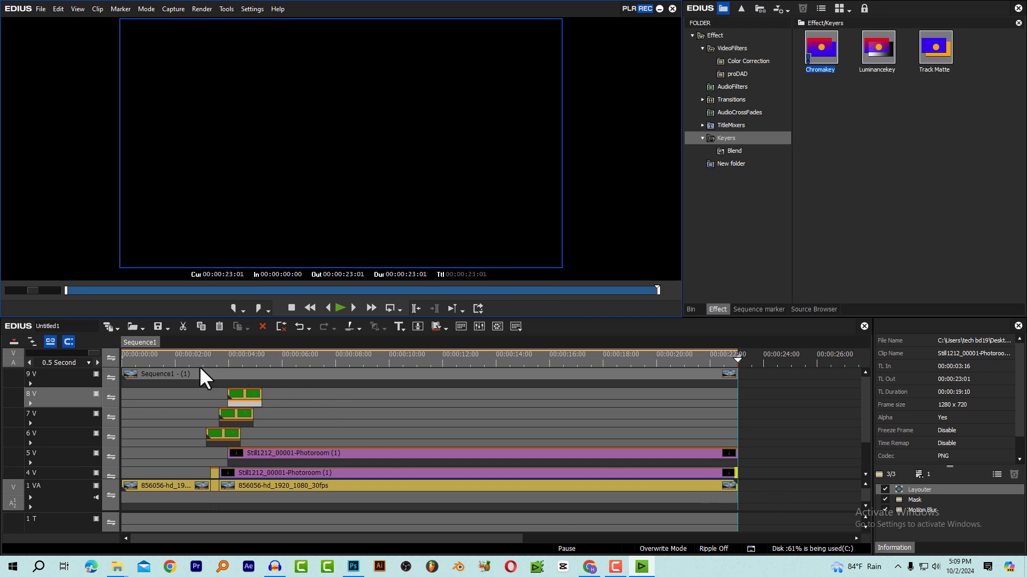
# Delete all the original clips beneath the nested sequence and move the nested clip from 9V down to 4V
pyautogui.click(157, 370)
pyautogui.click(278, 360)
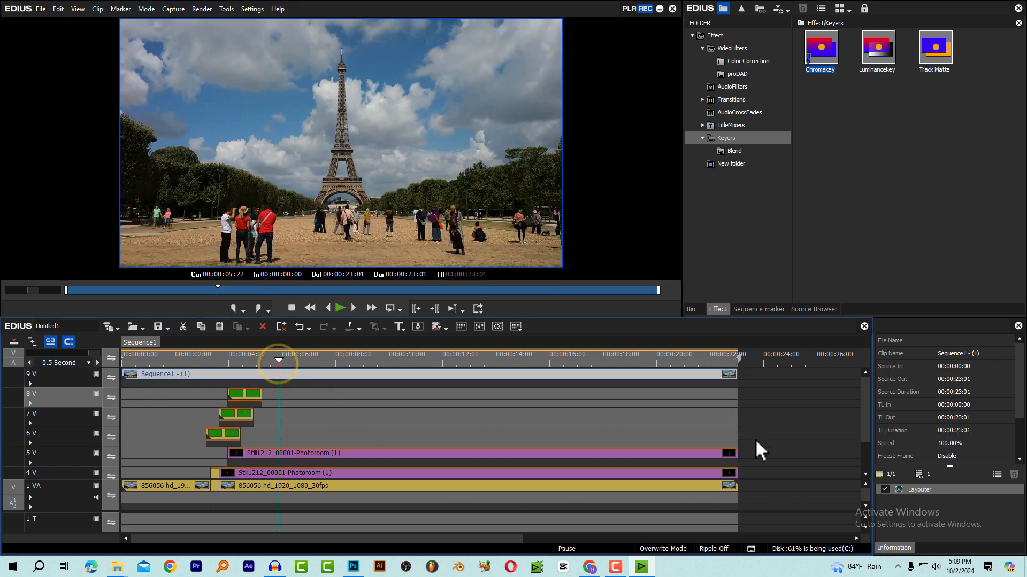
pyautogui.moveTo(759, 487); pyautogui.dragTo(130, 400)
pyautogui.press('Delete')
pyautogui.click(220, 358)
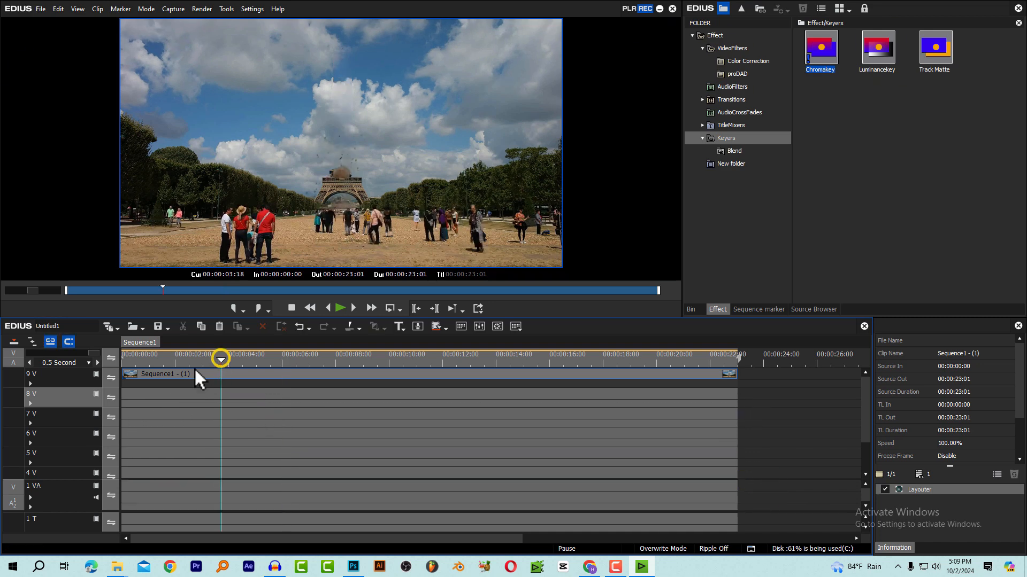
pyautogui.moveTo(193, 373); pyautogui.dragTo(183, 467)
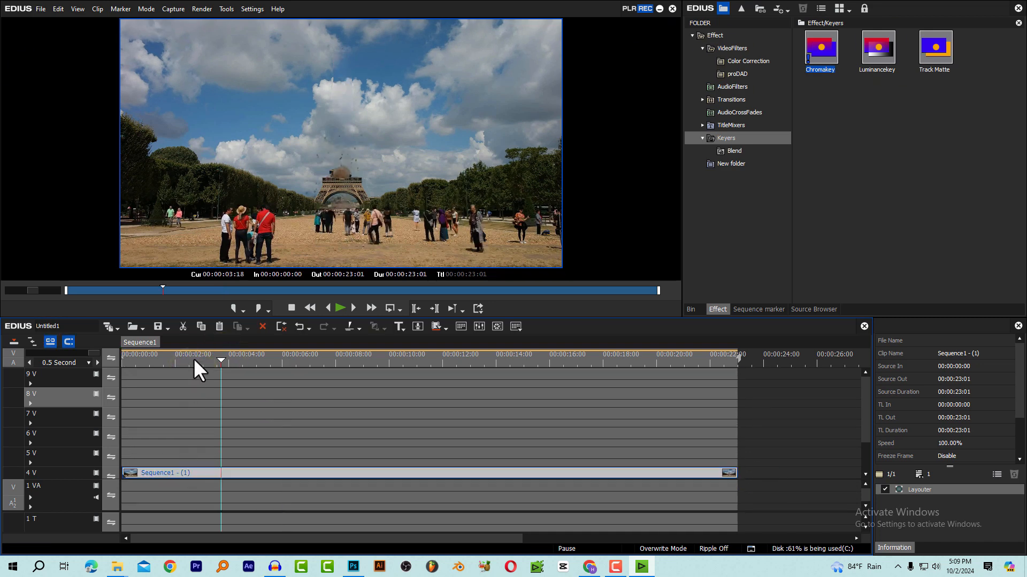
# Play back the nested sequence from the start through the first dust burst
pyautogui.moveTo(194, 358); pyautogui.dragTo(77, 370)
pyautogui.press('space')
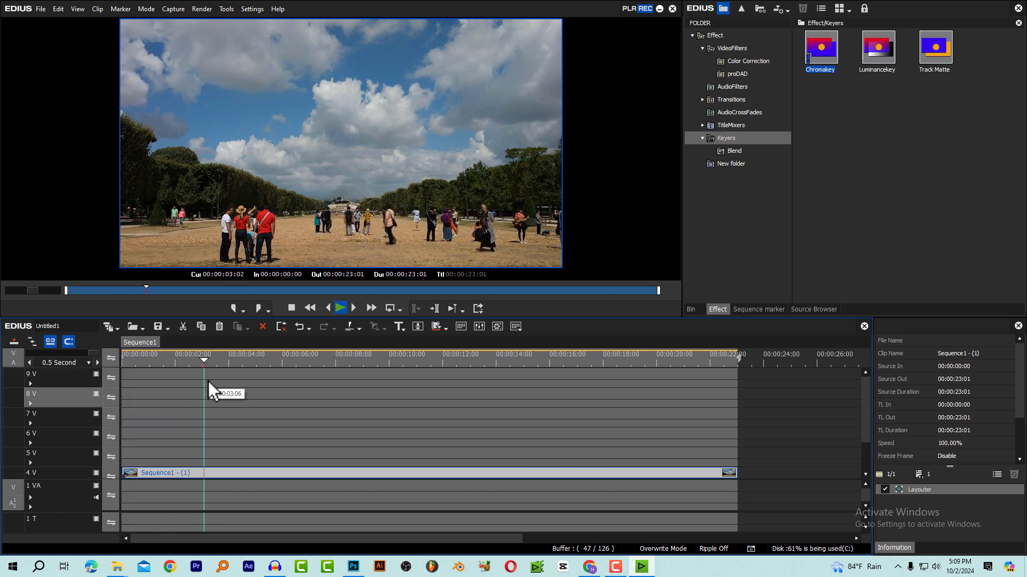
pyautogui.press('space')
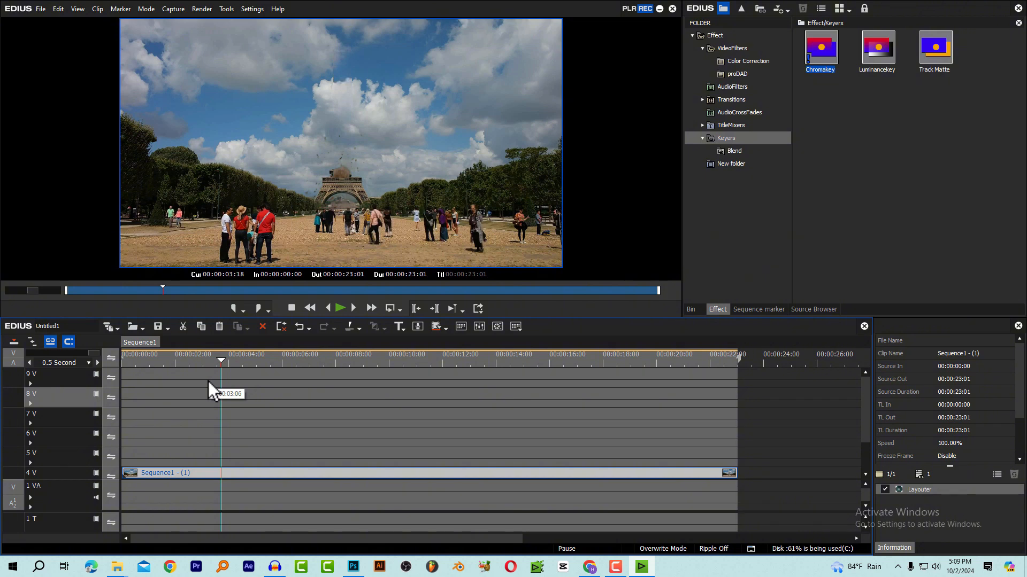
# Split the nested sequence clip on 4V at 00:00:03:09, as the first dust burst rises from the tower's base
pyautogui.press('Left')
pyautogui.press('Left')
pyautogui.press('Left')
pyautogui.press('Left')
pyautogui.press('Left')
pyautogui.press('Left')
pyautogui.press('Left')
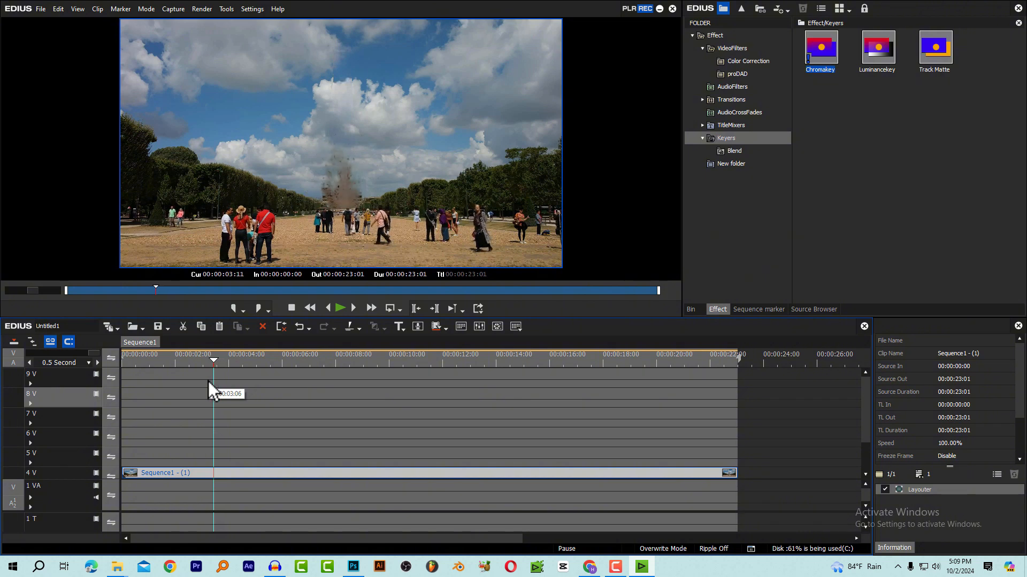
pyautogui.press('Left')
pyautogui.press('Left')
pyautogui.press('Left')
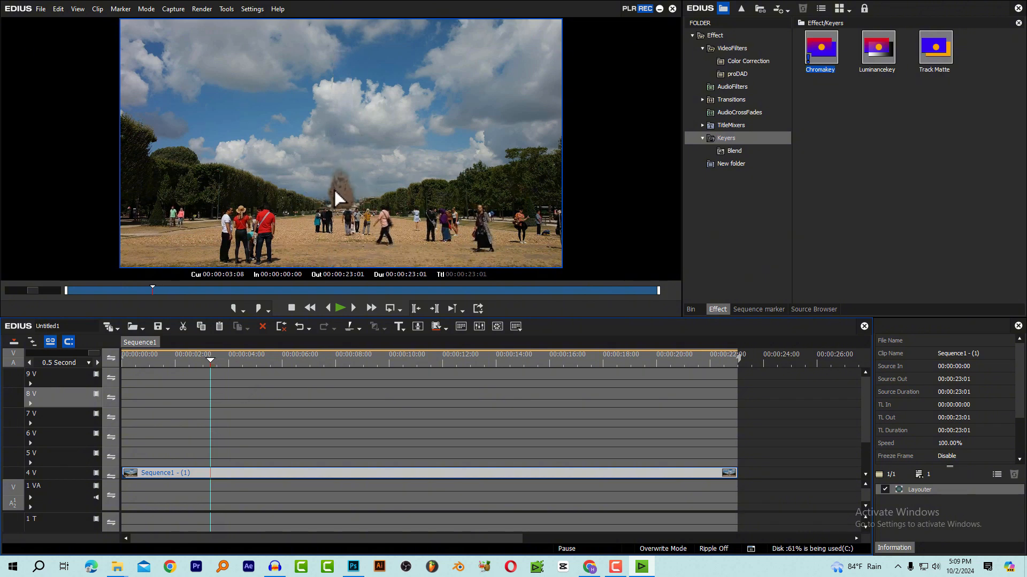
pyautogui.press('Right')
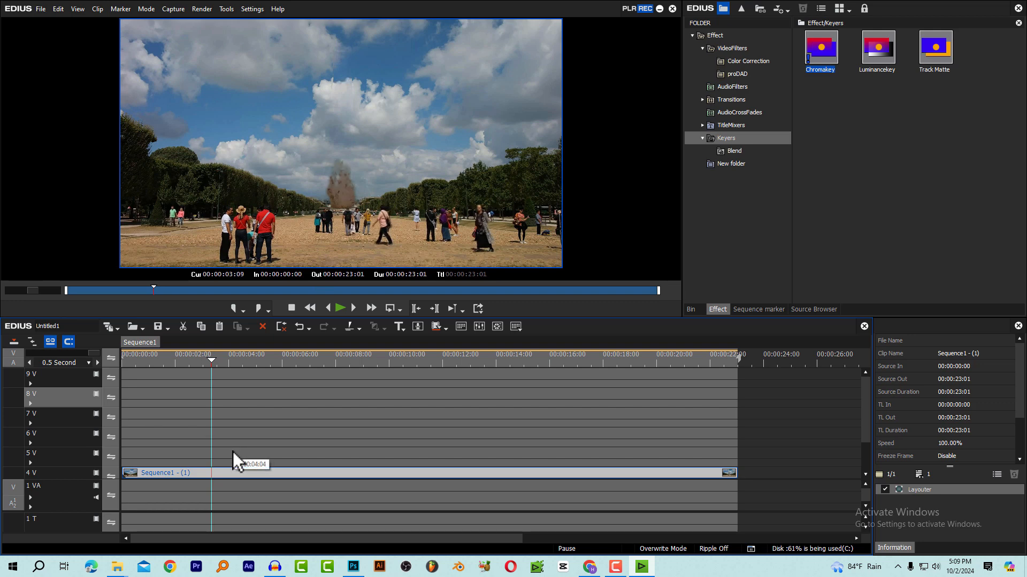
pyautogui.click(212, 475)
pyautogui.scroll(5, 239, 429)
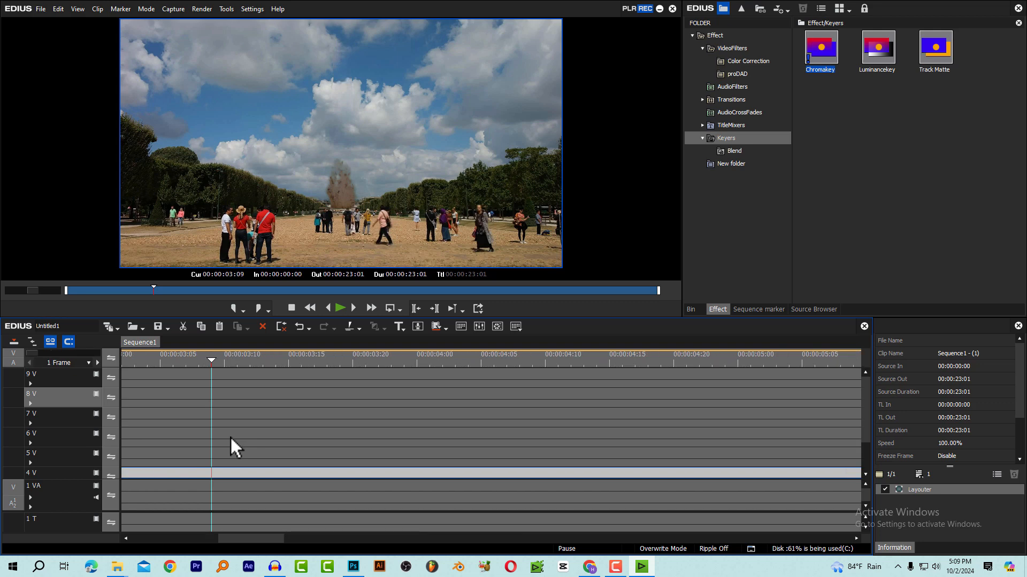
pyautogui.press('n')
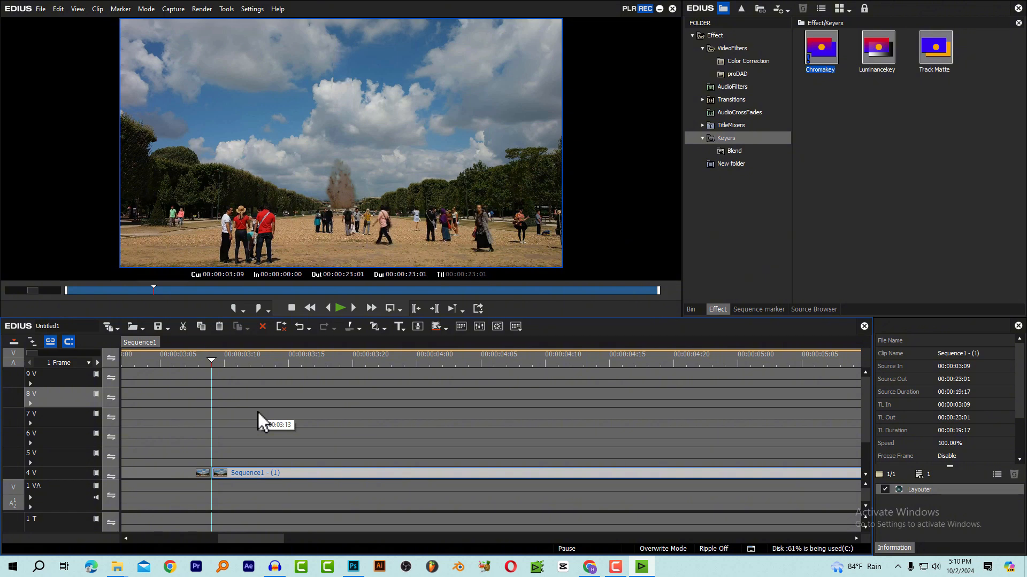
# Split the nested sequence clip on 4V again at 00:00:03:15 to isolate the first burst as a six-frame segment
pyautogui.click(213, 361)
pyautogui.click(210, 363)
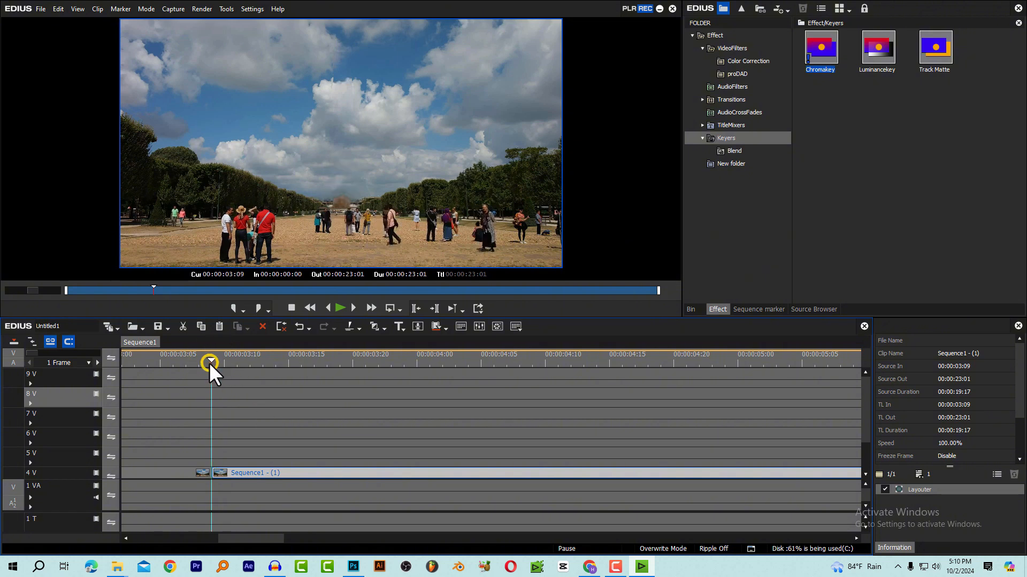
pyautogui.press('Right')
pyautogui.press('Right')
pyautogui.press('Right')
pyautogui.press('Right')
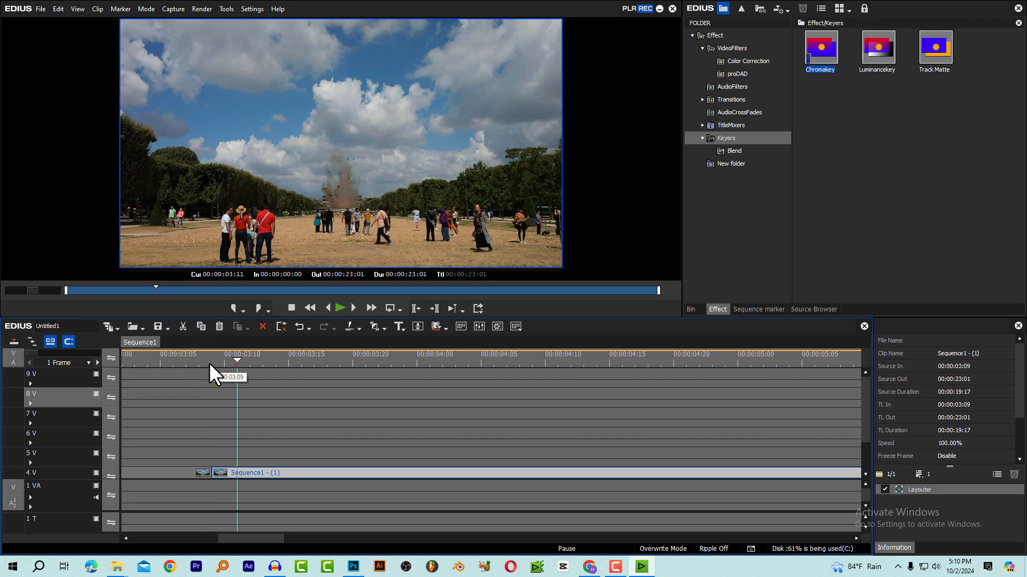
pyautogui.press('Right')
pyautogui.press('Right')
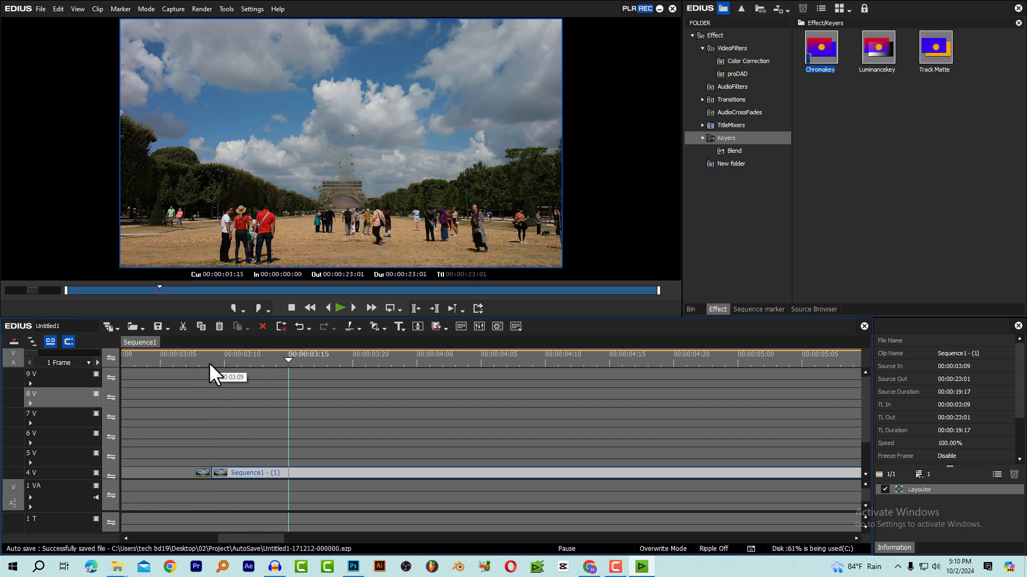
pyautogui.press('c')
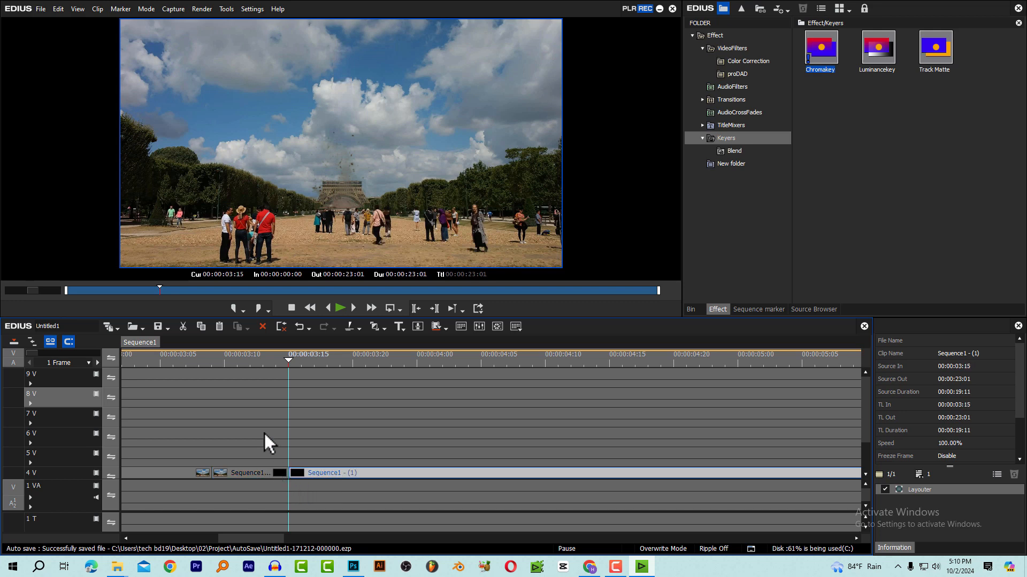
# Apply the second saved camera shake preset to the 4V segment between 00:00:03:09 and 00:00:03:15
pyautogui.click(224, 474)
pyautogui.click(211, 369)
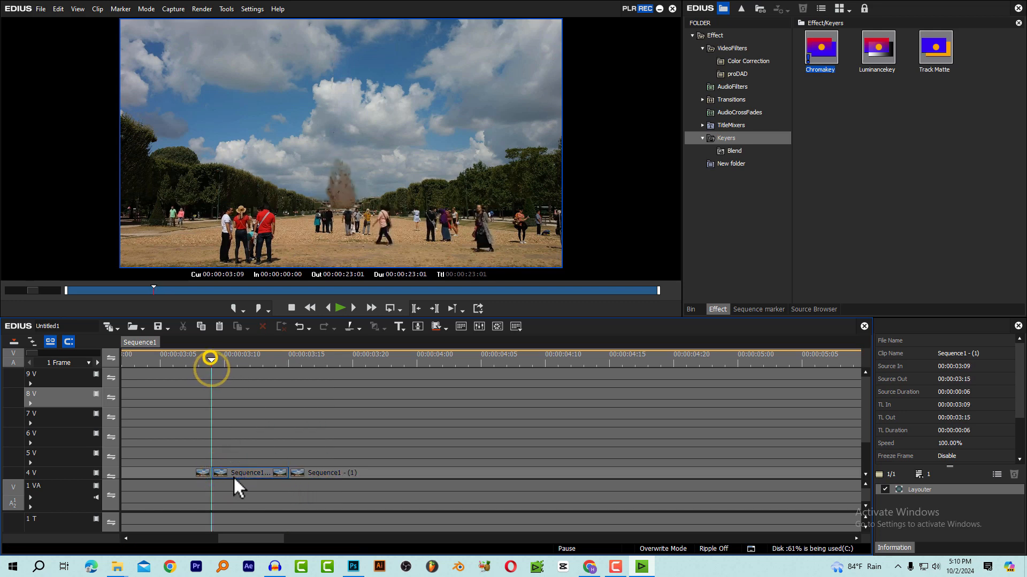
pyautogui.click(238, 476)
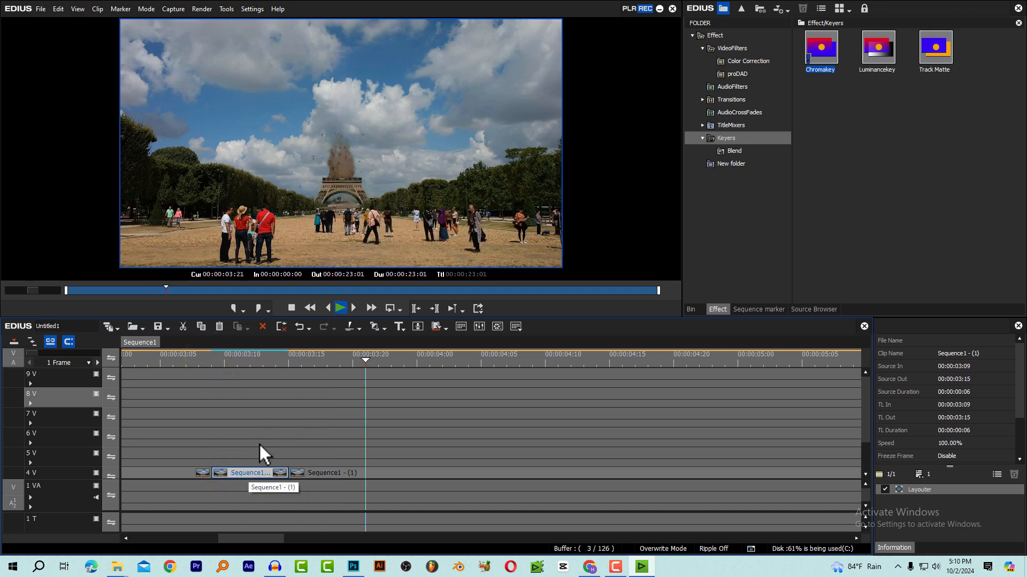
pyautogui.click(260, 359)
pyautogui.moveTo(230, 359); pyautogui.dragTo(264, 377)
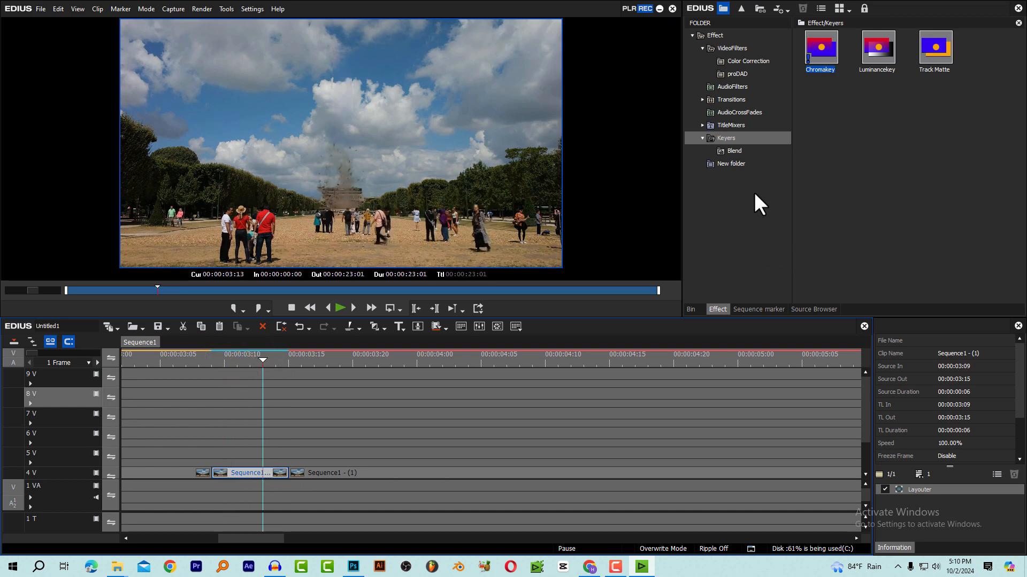
pyautogui.click(733, 164)
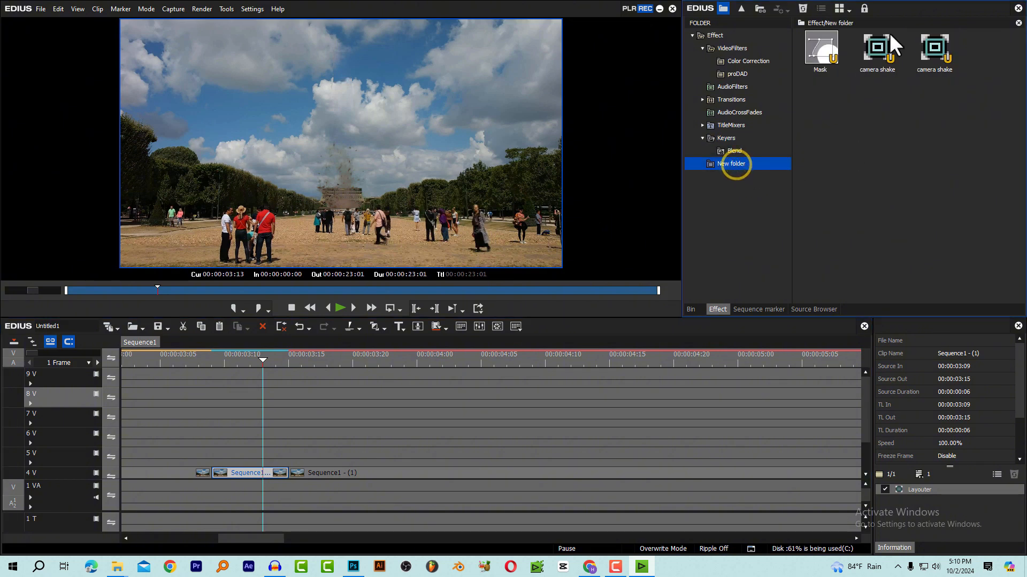
pyautogui.moveTo(936, 51); pyautogui.dragTo(239, 473)
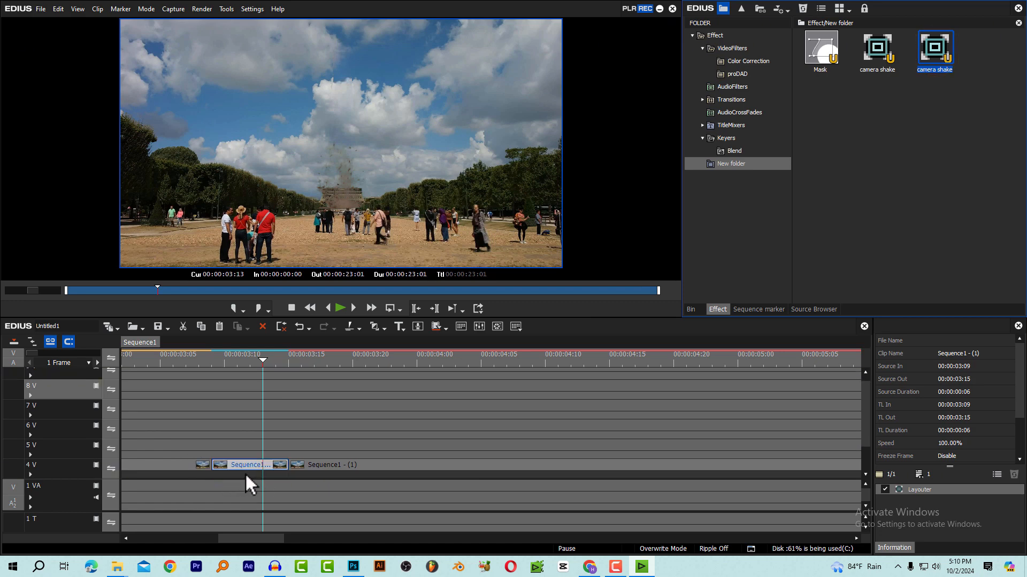
# Play back the camera shake on the first burst from about 00:00:03:04, stopping at 00:00:03:20
pyautogui.moveTo(219, 355); pyautogui.dragTo(198, 354)
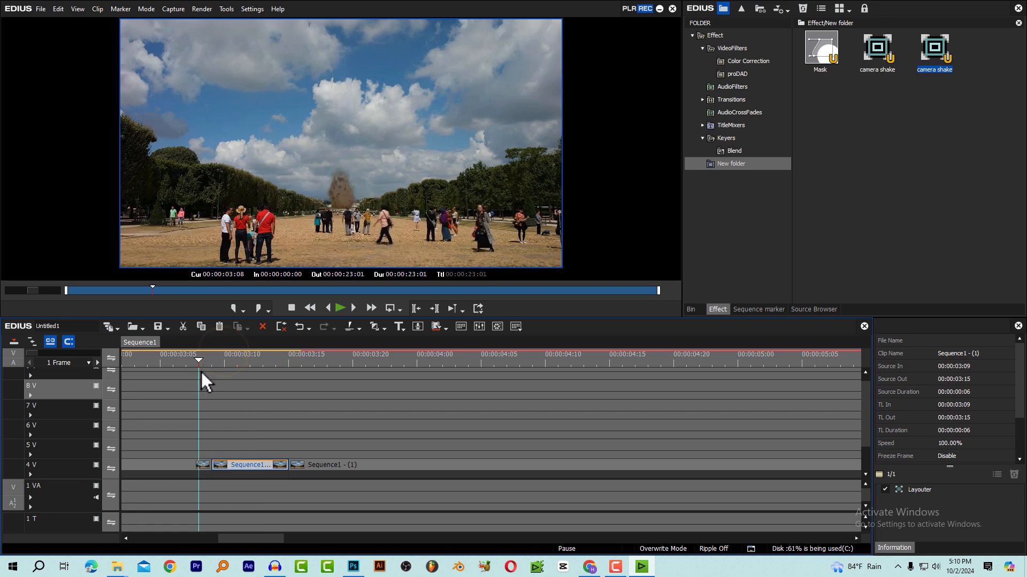
pyautogui.press('space')
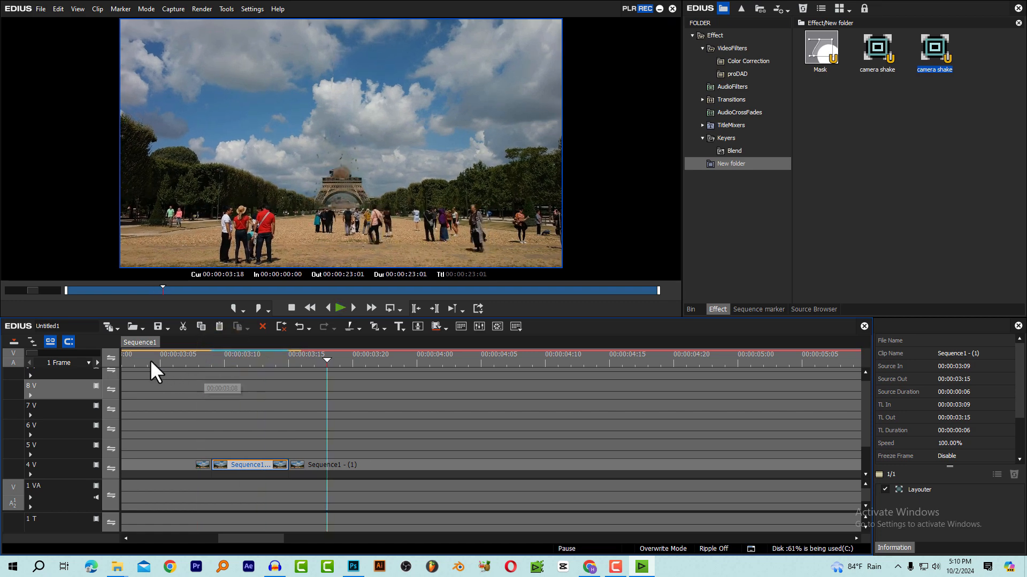
pyautogui.click(149, 361)
pyautogui.press('space')
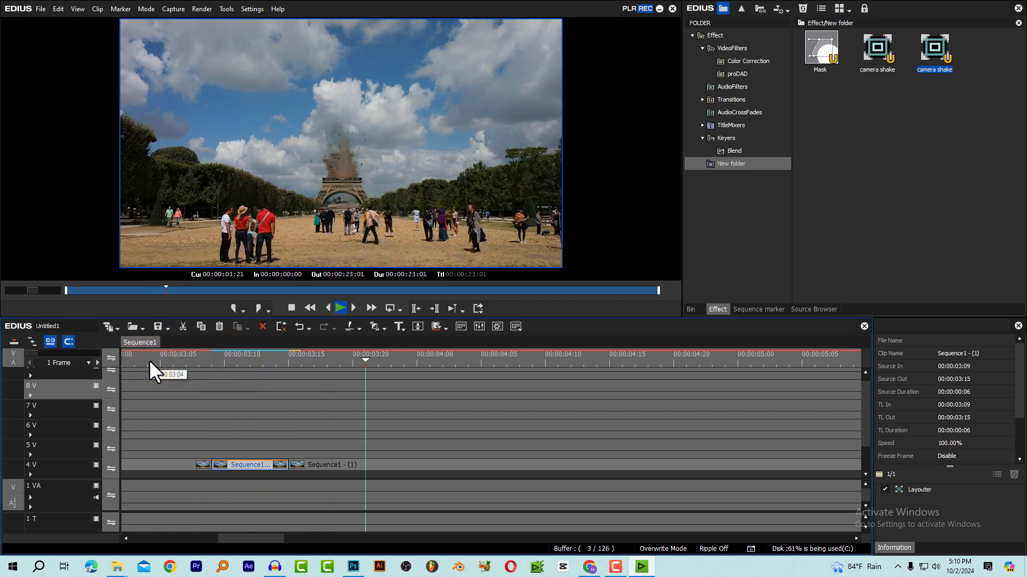
pyautogui.click(156, 358)
pyautogui.press('space')
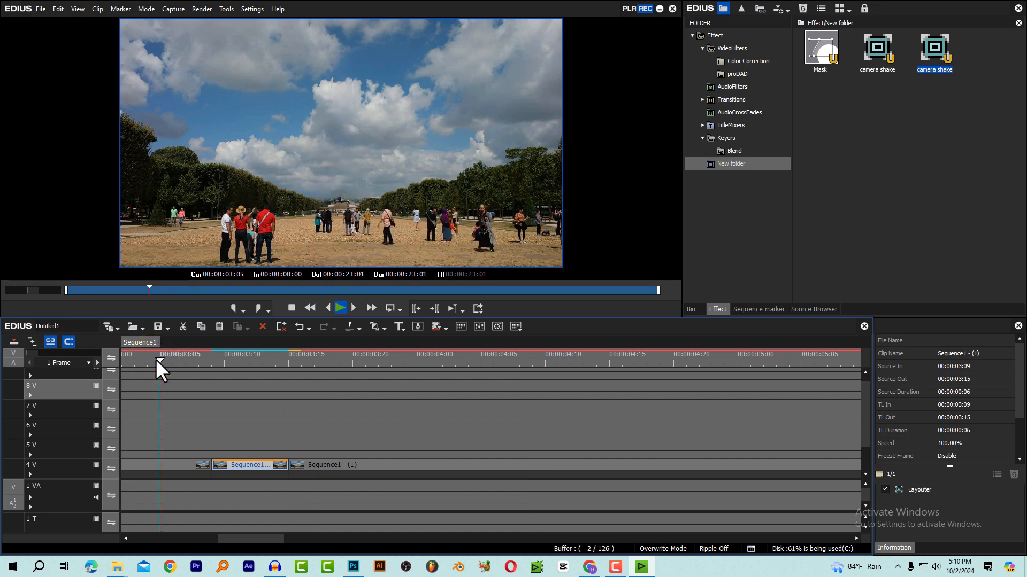
pyautogui.click(353, 360)
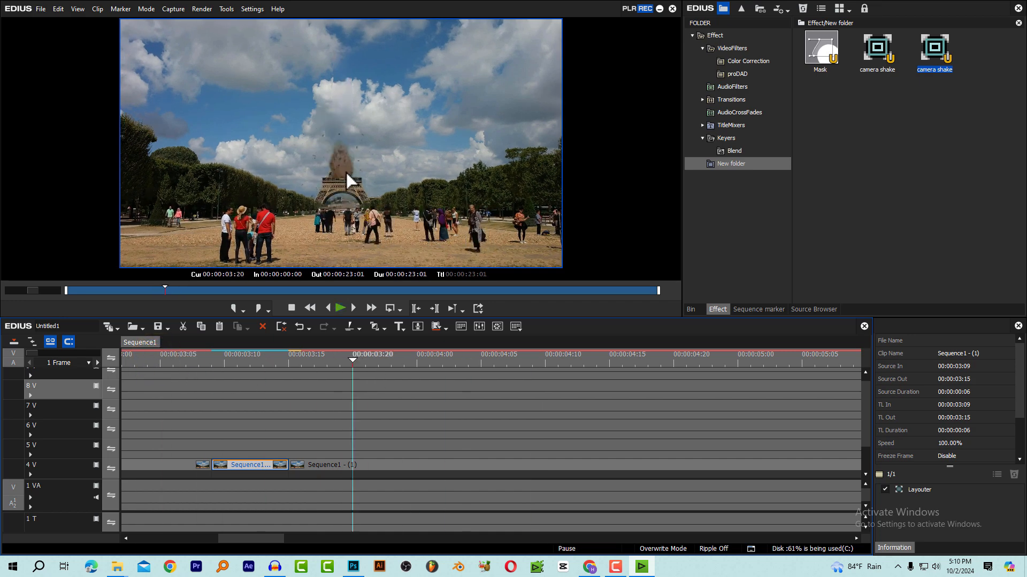
# Split the nested sequence clip on 4V at 00:00:03:18, as the second dust burst begins
pyautogui.click(353, 463)
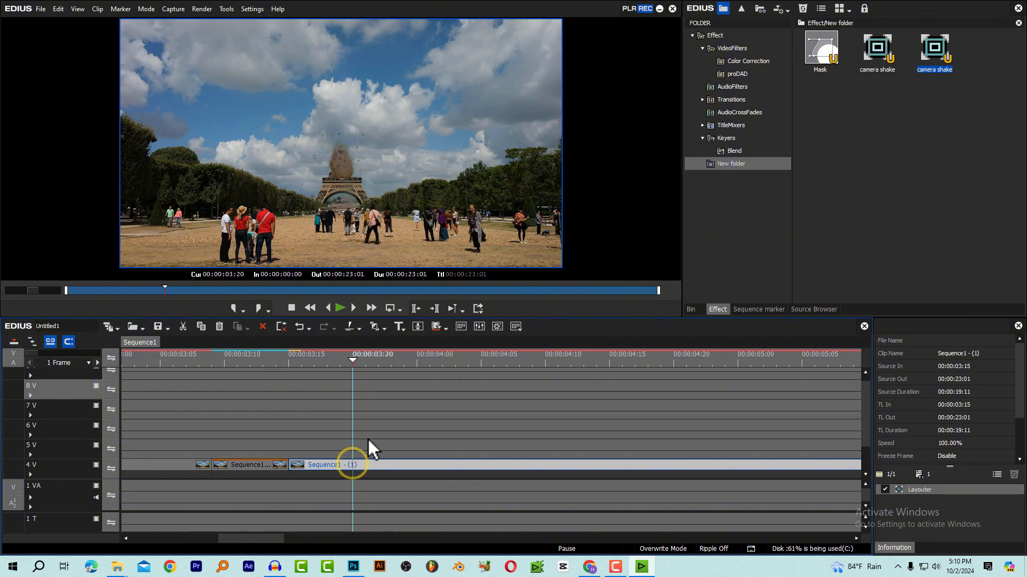
pyautogui.press('Left')
pyautogui.press('Left')
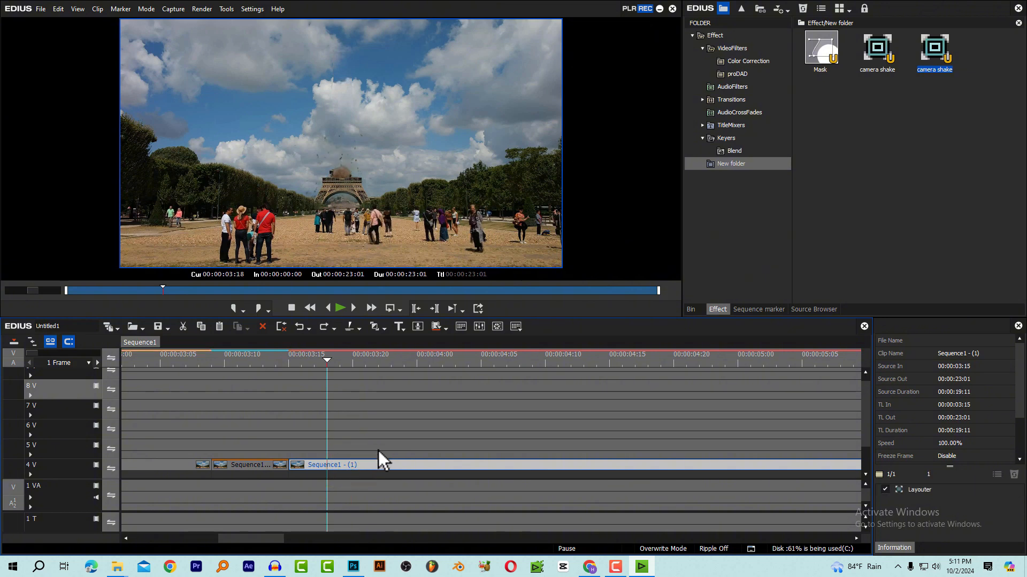
pyautogui.press('c')
# Split the remaining nested sequence clip on 4V at 00:00:03:24 to isolate the second burst as a six-frame segment
pyautogui.press('Right')
pyautogui.press('Right')
pyautogui.press('Right')
pyautogui.press('Right')
pyautogui.press('Right')
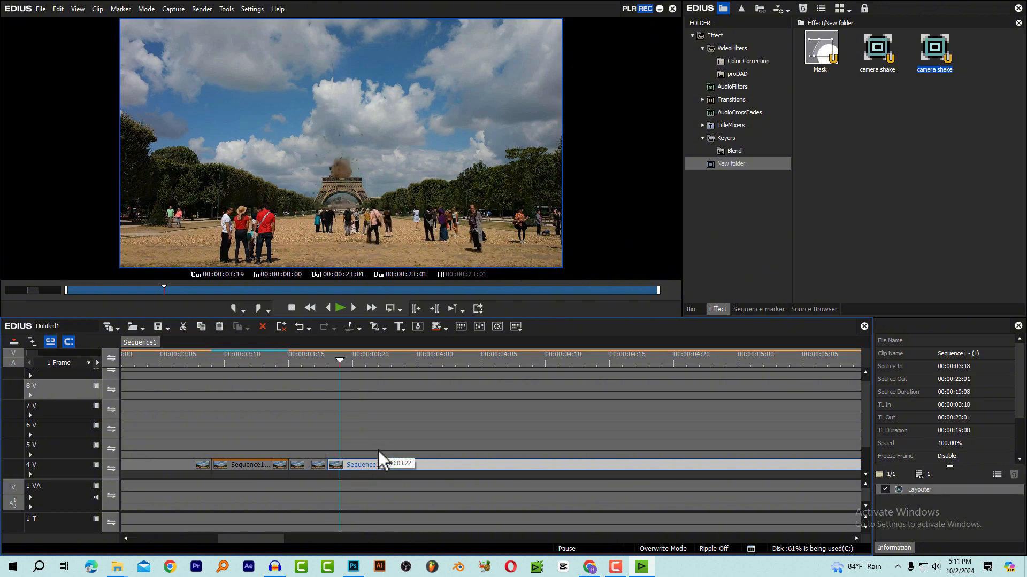
pyautogui.press('Right')
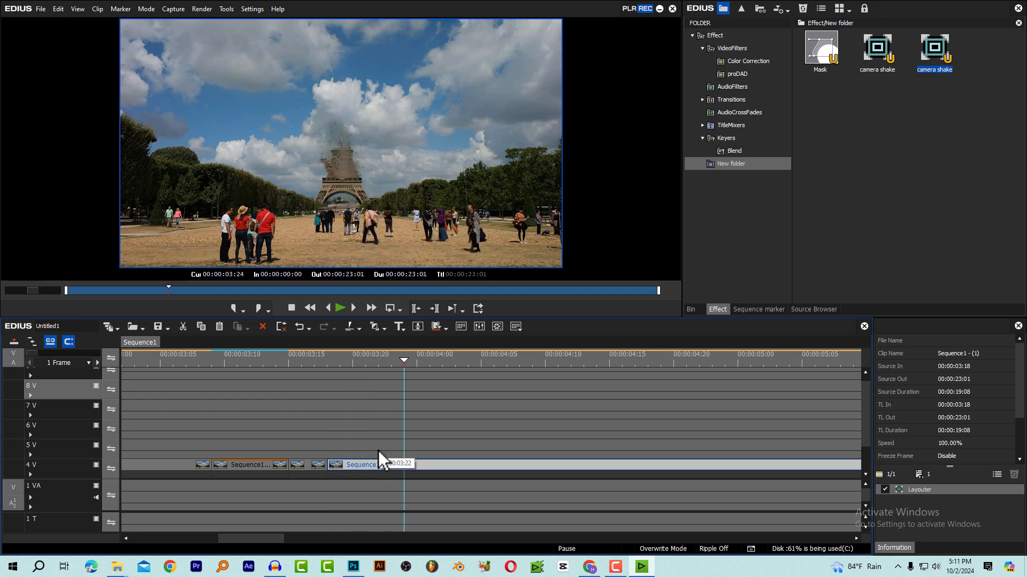
pyautogui.click(386, 465)
pyautogui.press('c')
# Open the Layouter for the 4V segment between 00:00:03:18 and 00:00:03:24 and enable keyframing of all its parameters at frame 00:00:00:00
pyautogui.click(376, 353)
pyautogui.click(369, 467)
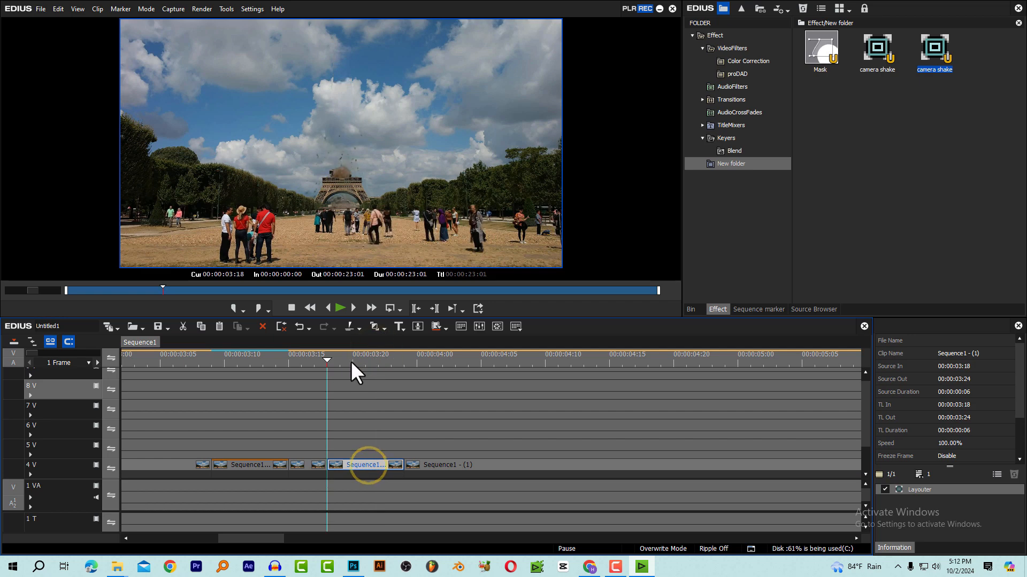
pyautogui.click(363, 359)
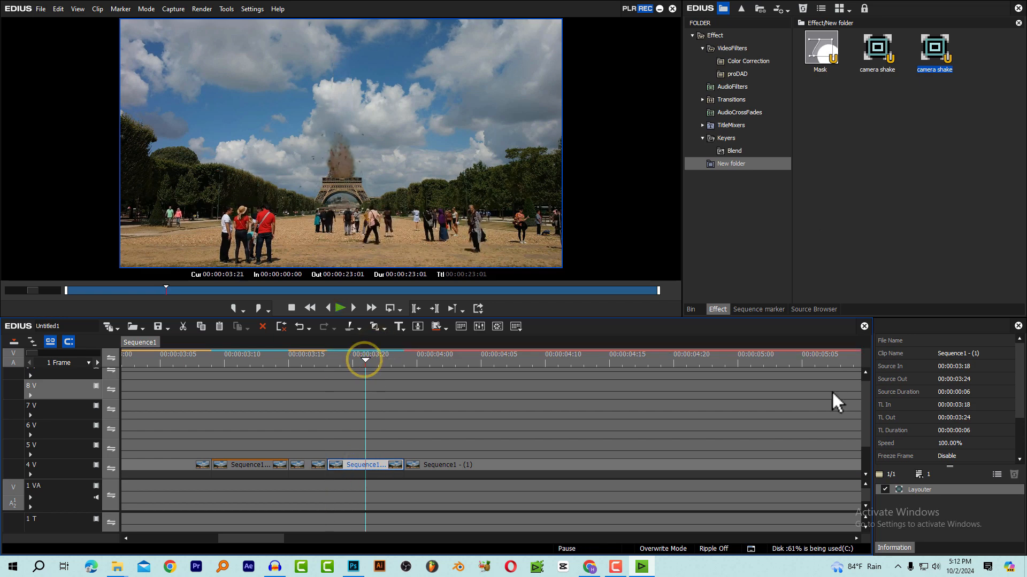
pyautogui.click(920, 488)
pyautogui.doubleClick(920, 489)
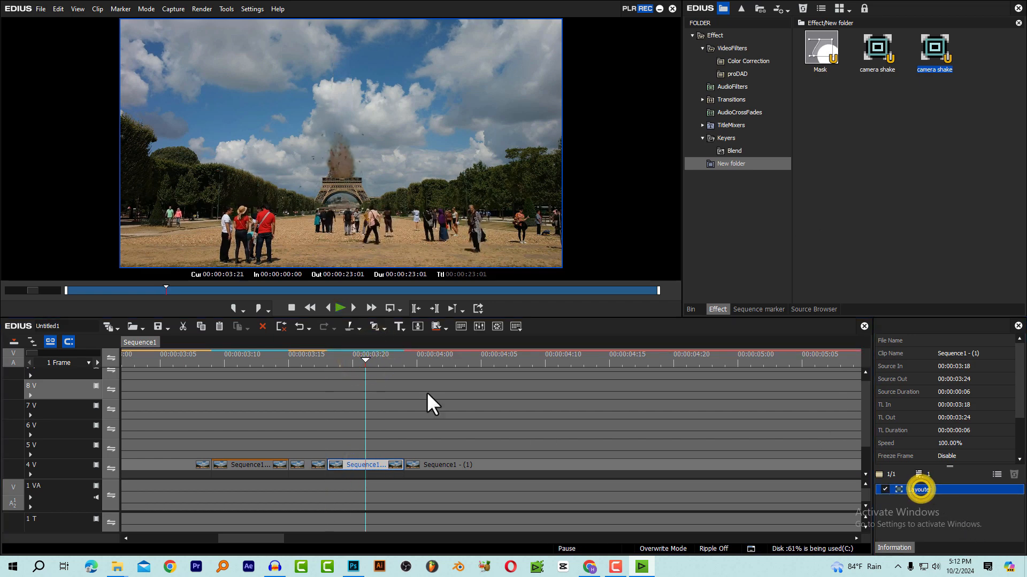
pyautogui.press('Return')
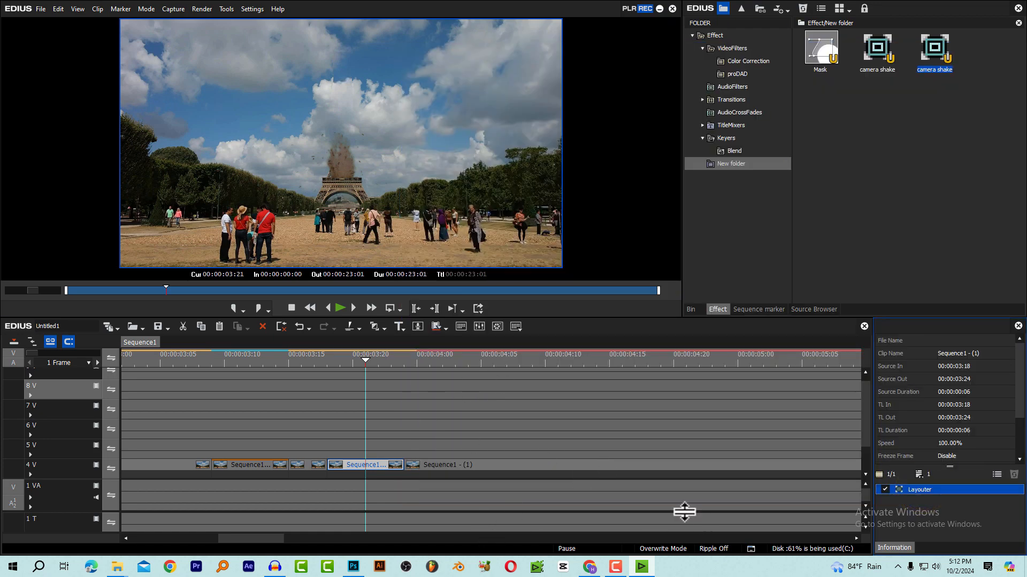
pyautogui.press('Return')
pyautogui.moveTo(586, 350); pyautogui.dragTo(512, 354)
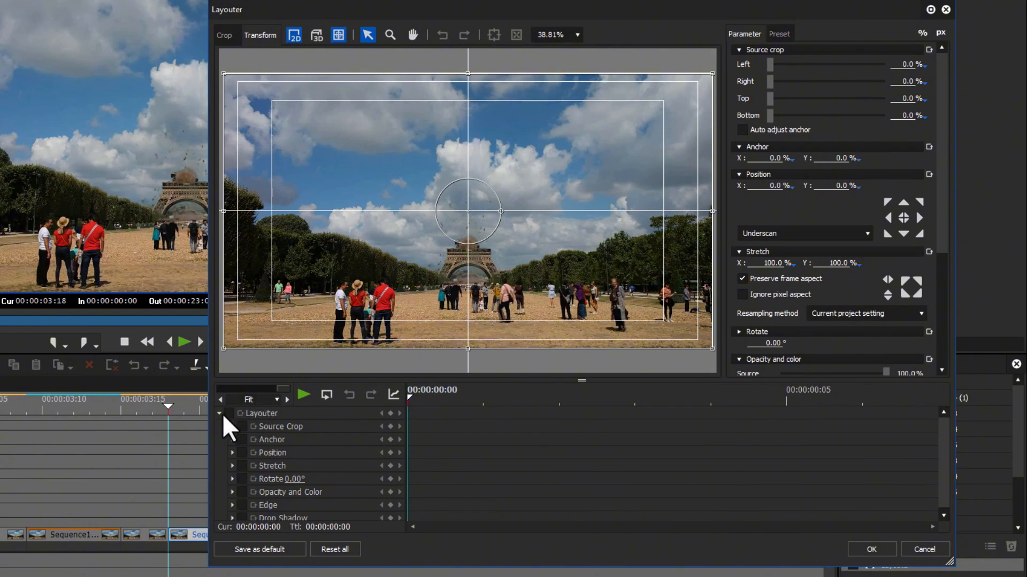
pyautogui.click(227, 413)
pyautogui.click(390, 413)
# Keyframe the segment's Stretch at 101% on both axes, two frames in at 00:00:00:02
pyautogui.moveTo(472, 387); pyautogui.dragTo(430, 432)
pyautogui.press('Right')
pyautogui.press('Right')
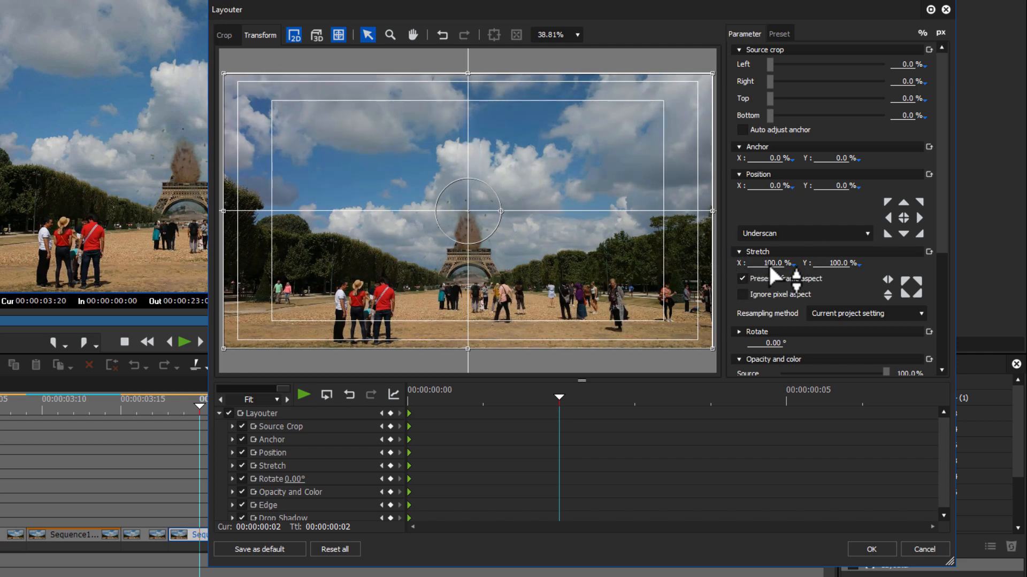
pyautogui.click(766, 264)
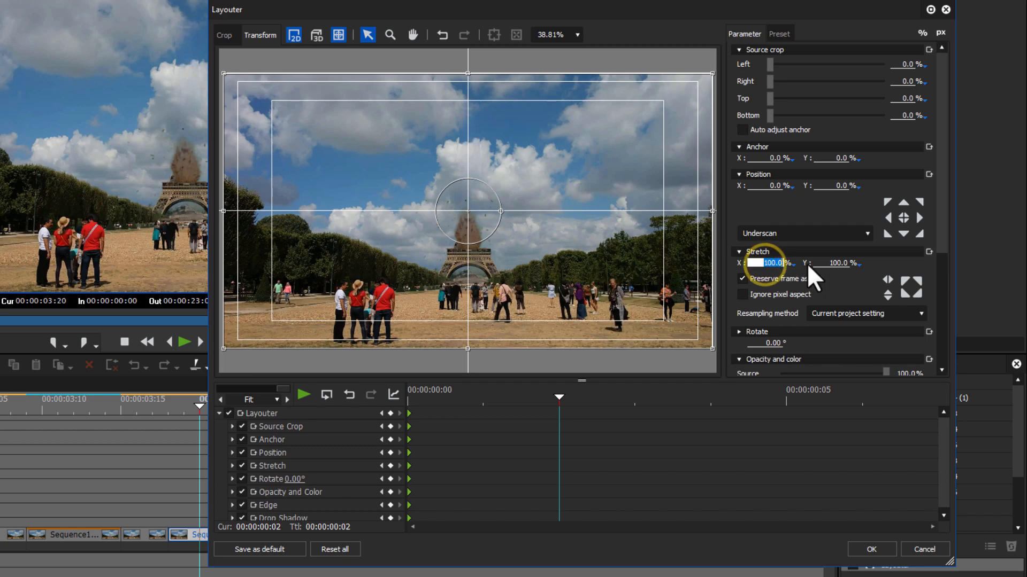
pyautogui.write('101')
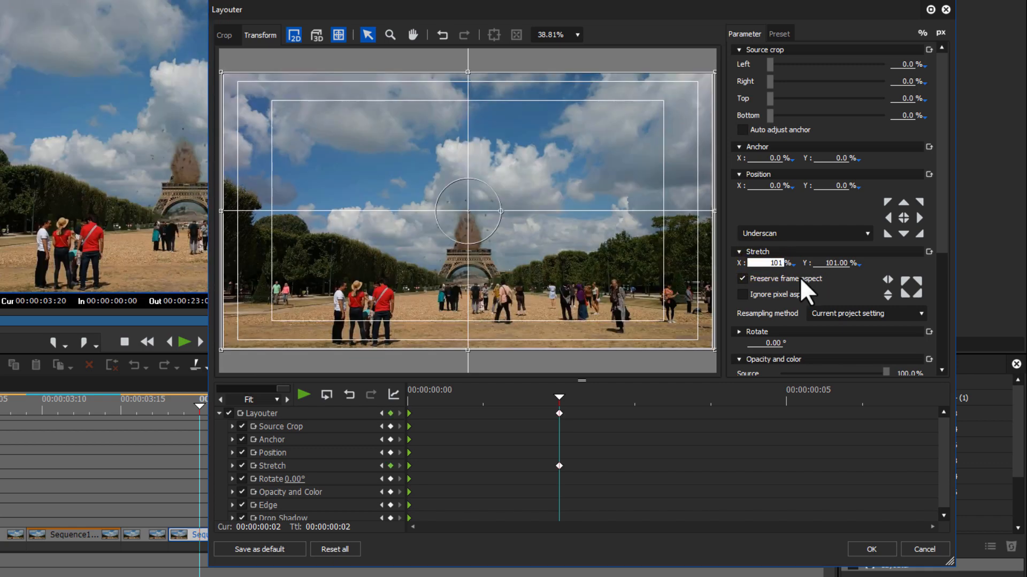
pyautogui.click(540, 396)
pyautogui.click(561, 395)
pyautogui.click(529, 395)
# Keyframe the segment's Position at X 0.30% and Y 0.20% at 00:00:00:02
pyautogui.click(776, 186)
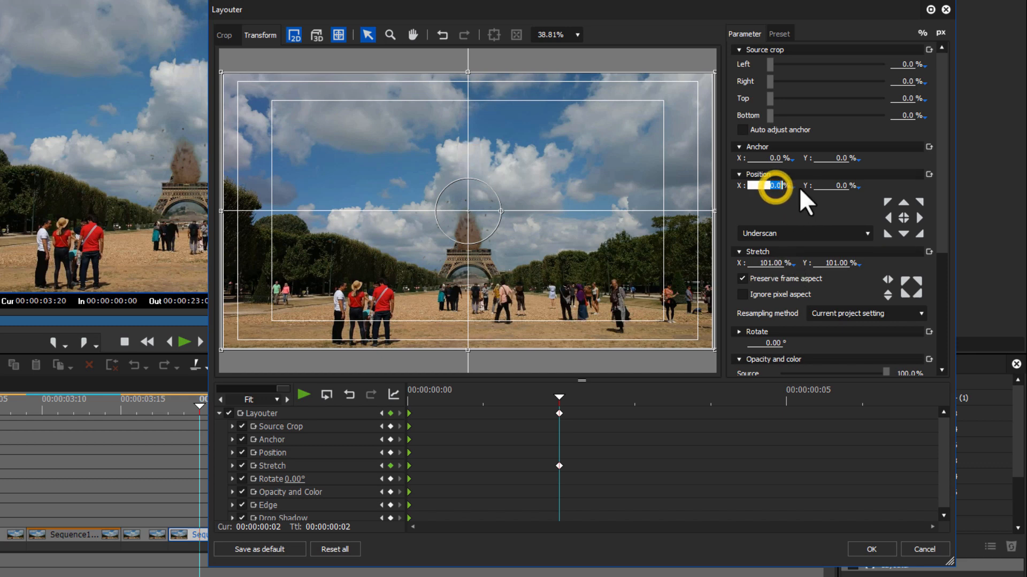
pyautogui.write('0.')
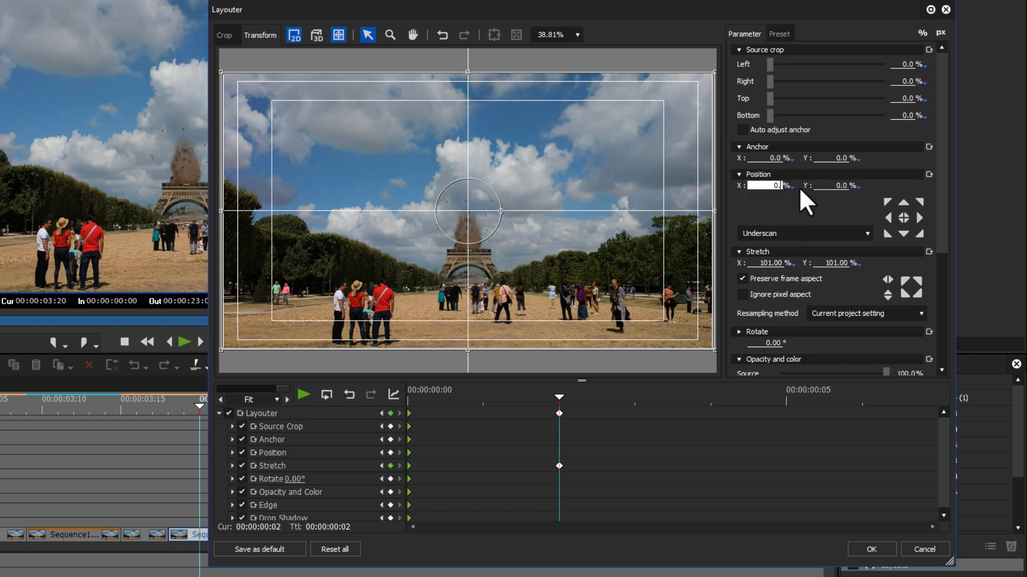
pyautogui.write('30')
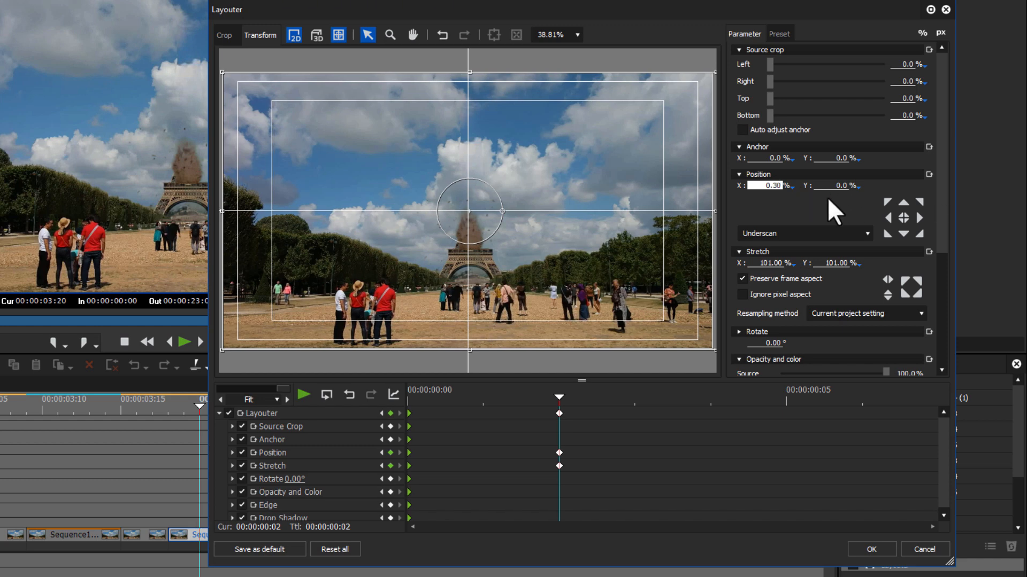
pyautogui.click(833, 186)
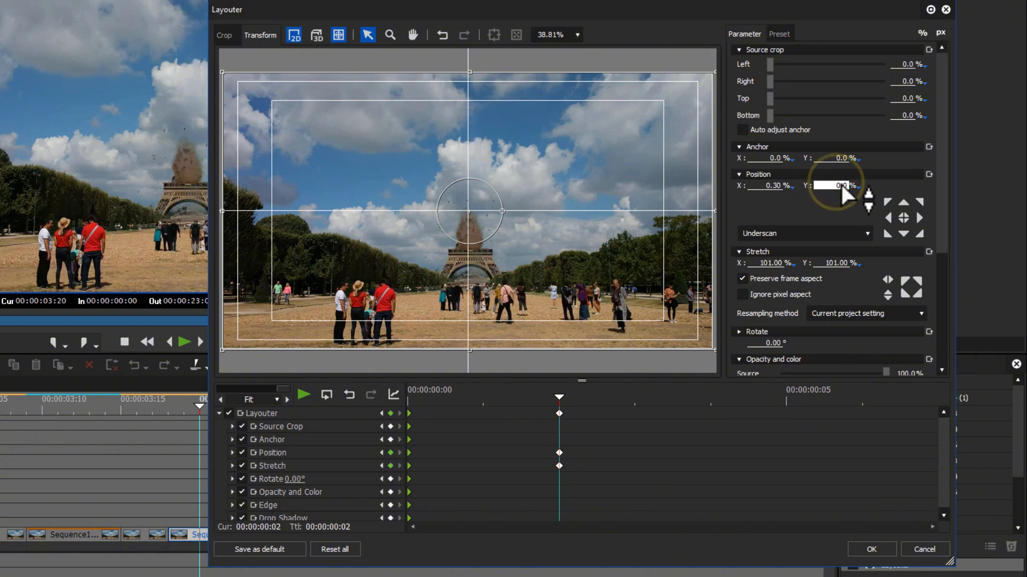
pyautogui.write('0.2')
pyautogui.press('Return')
pyautogui.scroll(2, 841, 184)
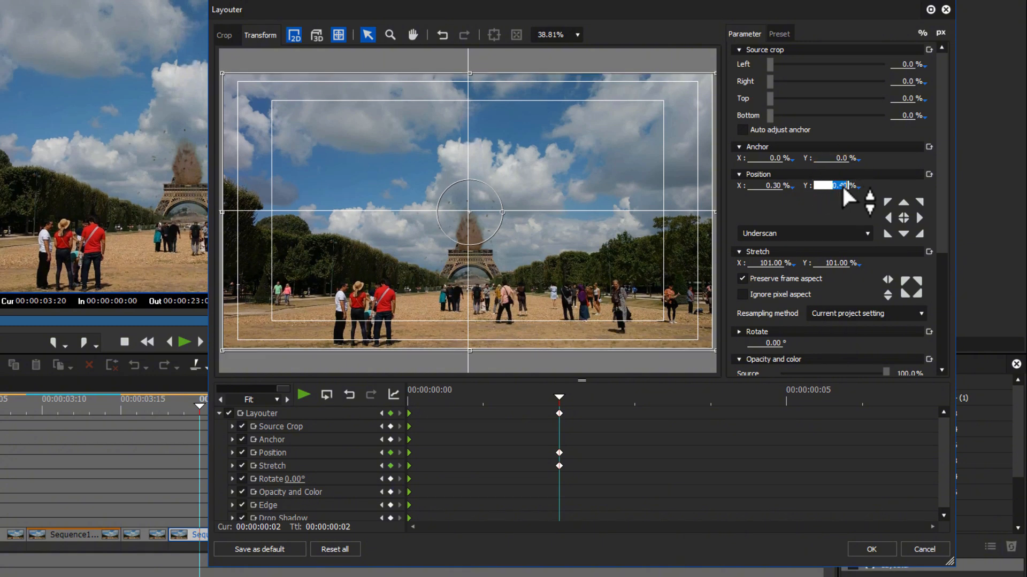
pyautogui.scroll(-2, 842, 186)
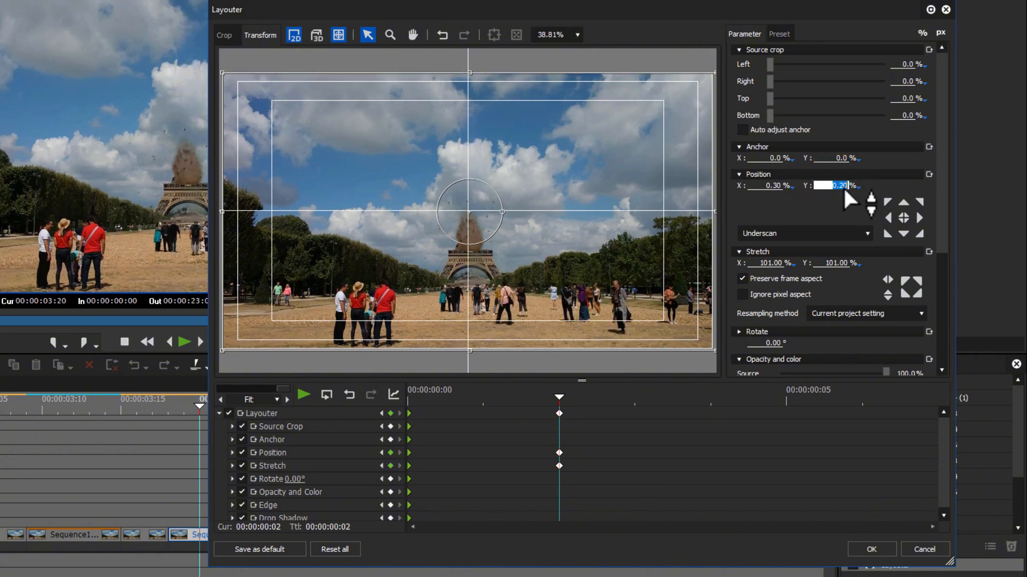
pyautogui.click(565, 393)
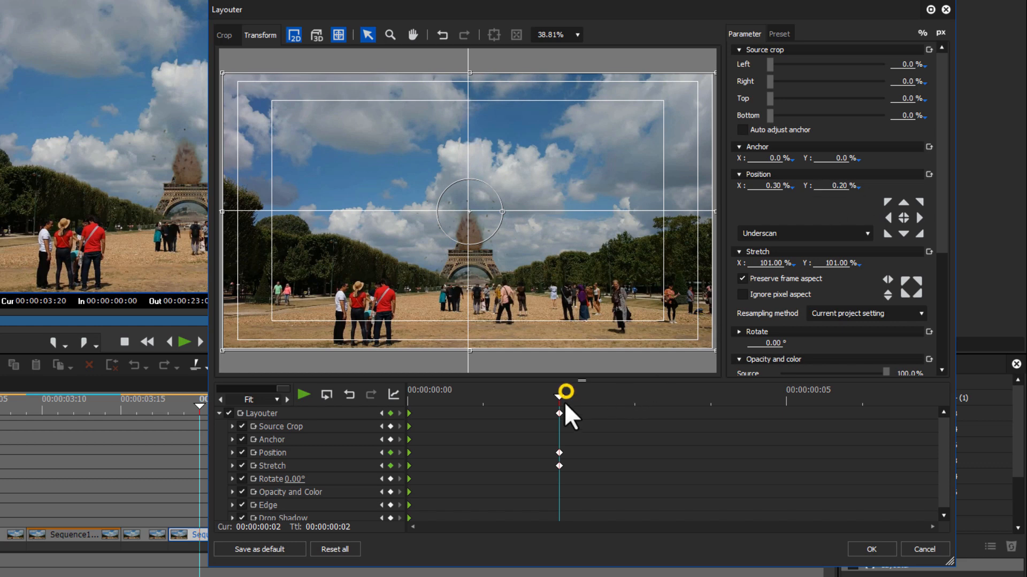
# Keyframe the segment's Position at X -0.30% and Y 0.50% at 00:00:00:04
pyautogui.moveTo(560, 399); pyautogui.dragTo(547, 415)
pyautogui.press('Right')
pyautogui.press('Right')
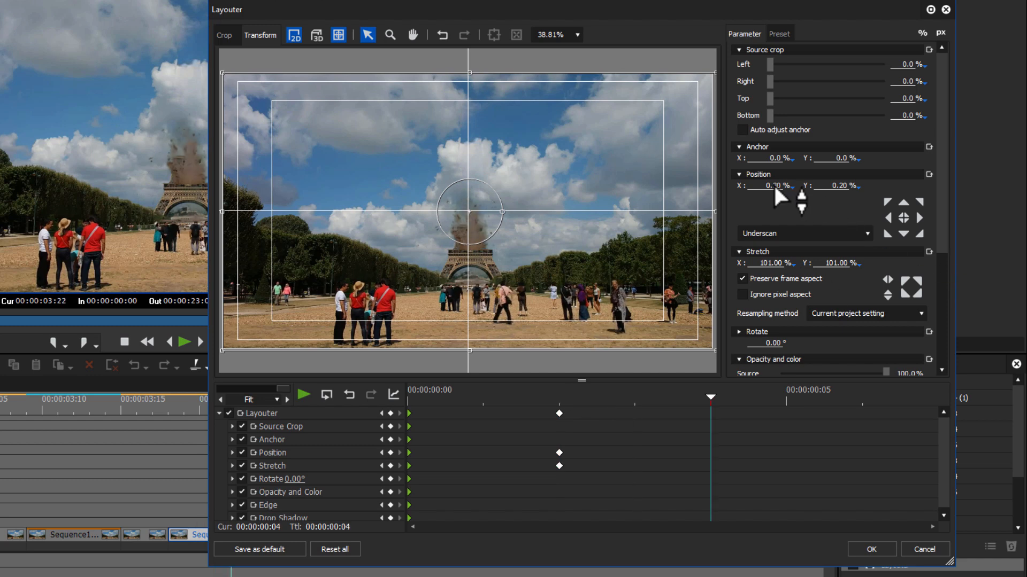
pyautogui.click(844, 186)
pyautogui.press('BackSpace')
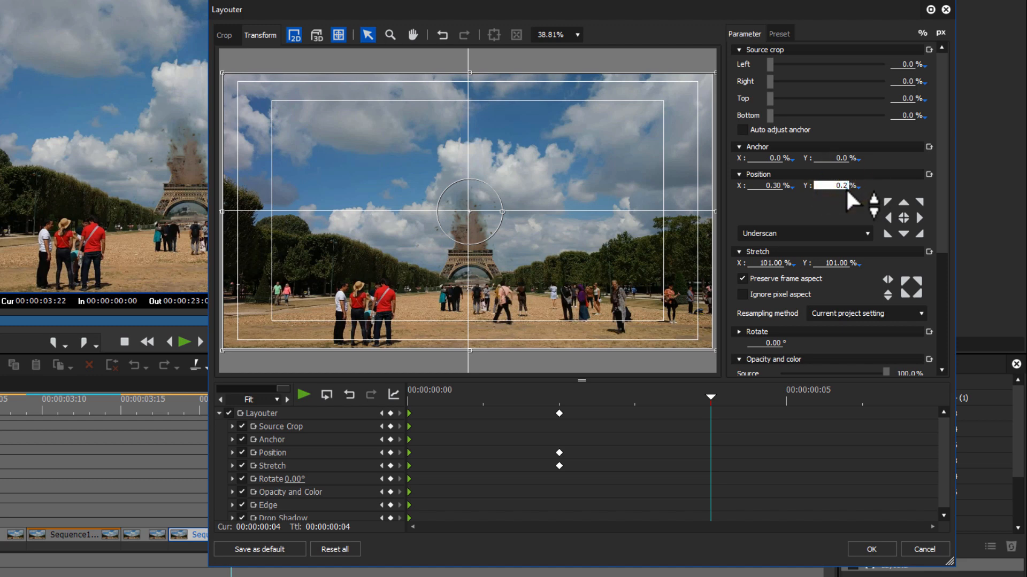
pyautogui.press('BackSpace')
pyautogui.write('50')
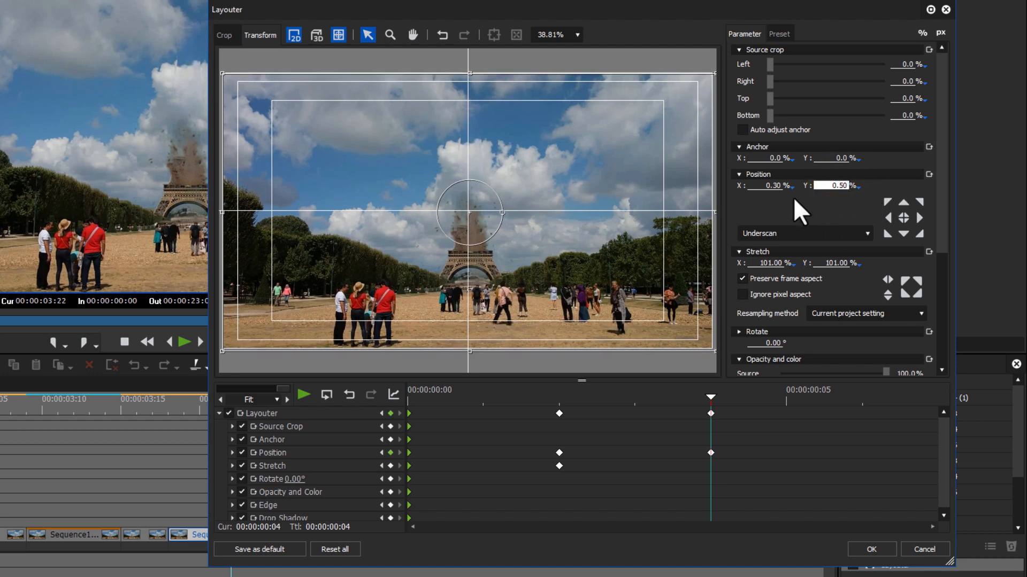
pyautogui.click(779, 185)
pyautogui.write('-')
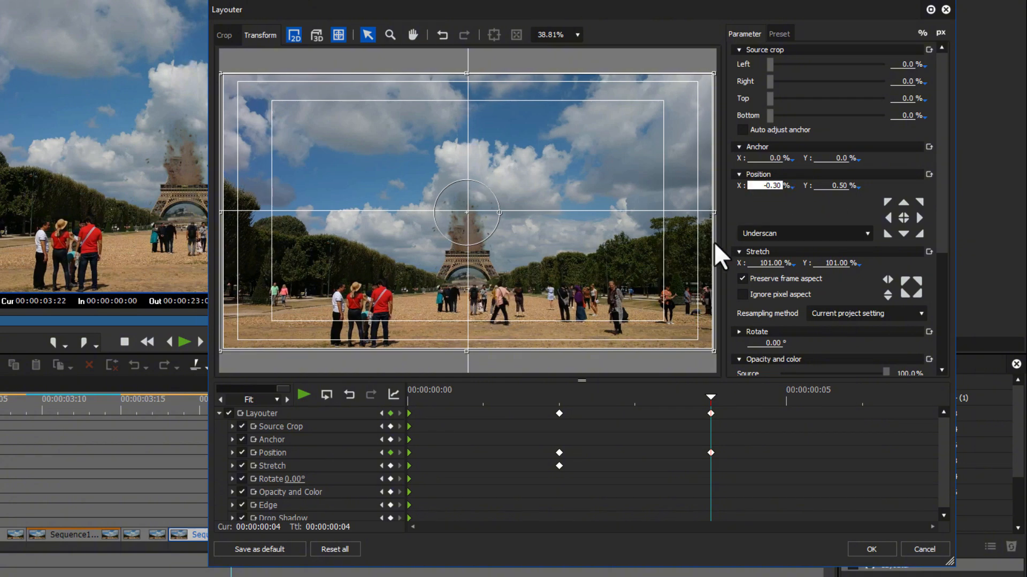
# Review the shake keyframes, then keyframe the segment's Stretch back at 100% at 00:00:00:06
pyautogui.moveTo(605, 389); pyautogui.dragTo(383, 395)
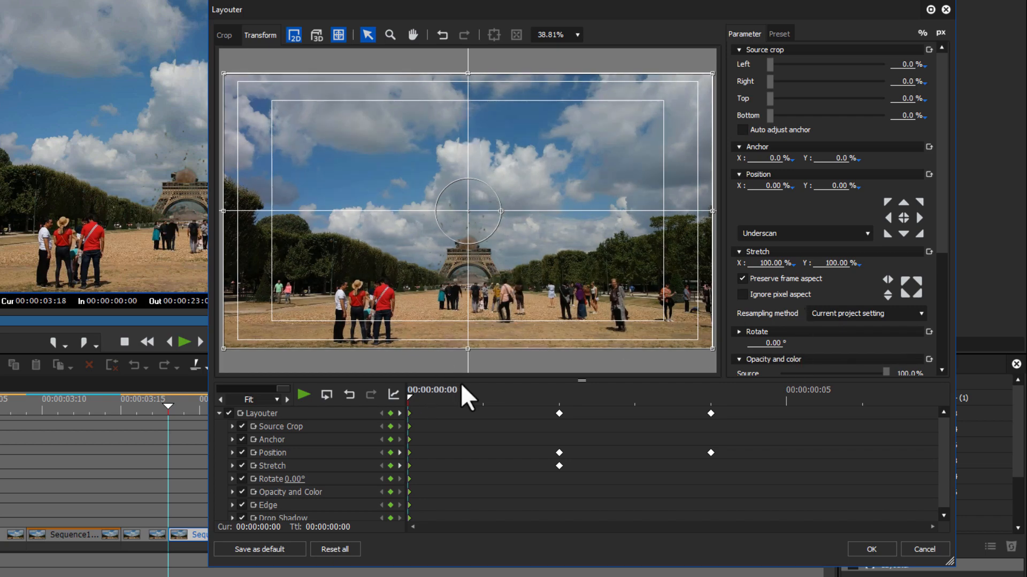
pyautogui.moveTo(462, 385); pyautogui.dragTo(550, 405)
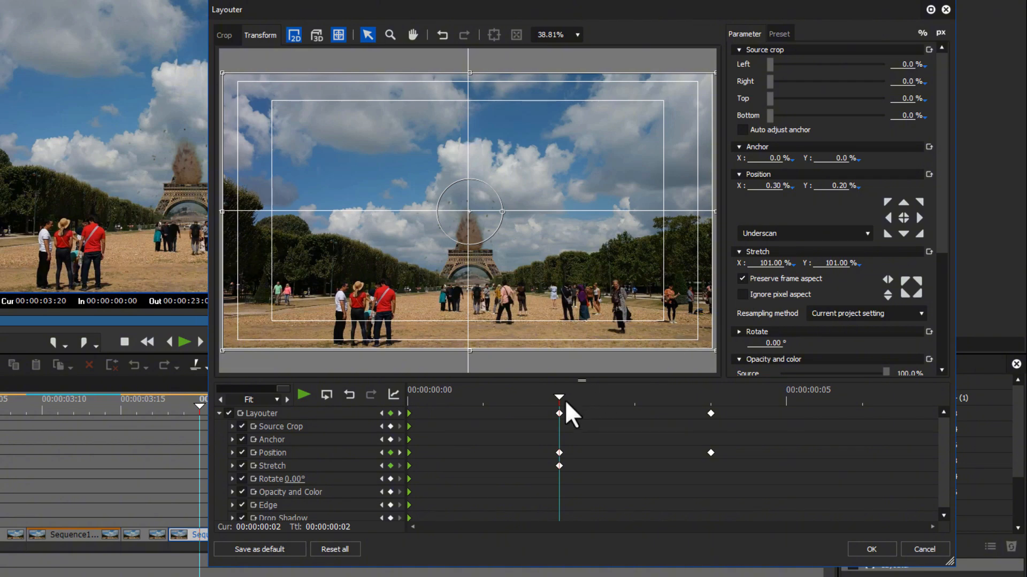
pyautogui.click(576, 395)
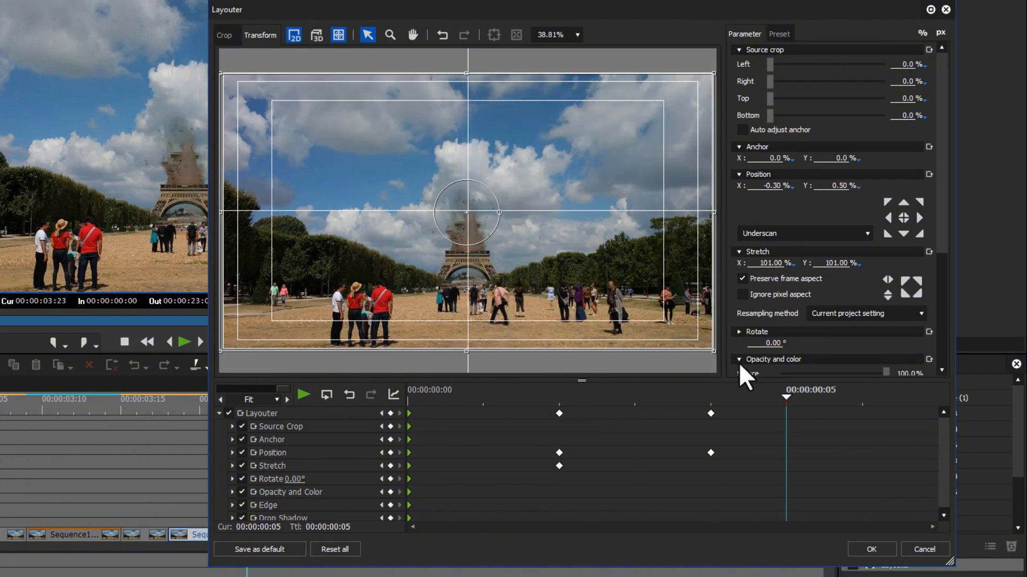
pyautogui.click(719, 393)
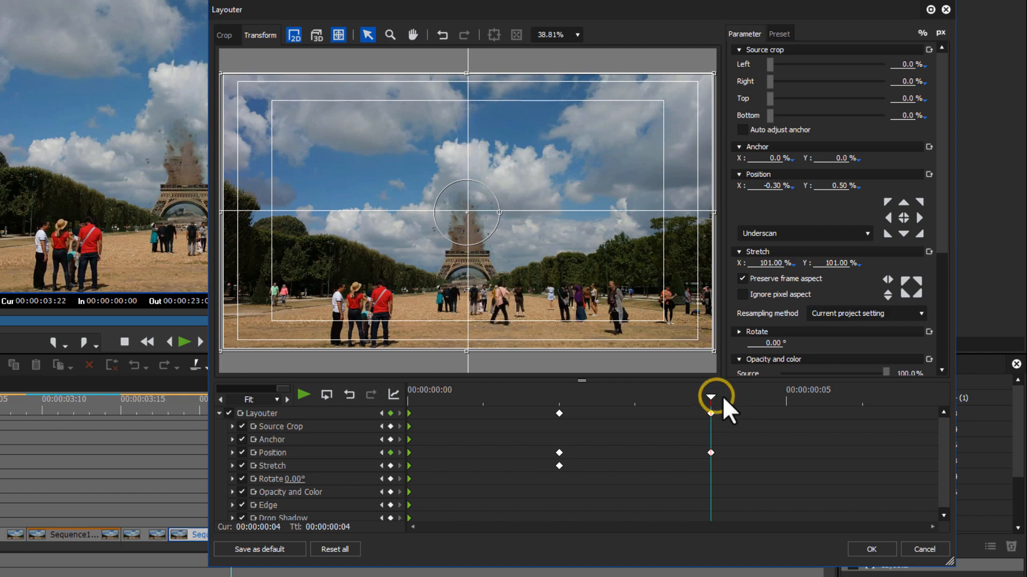
pyautogui.press('Right')
pyautogui.press('Right')
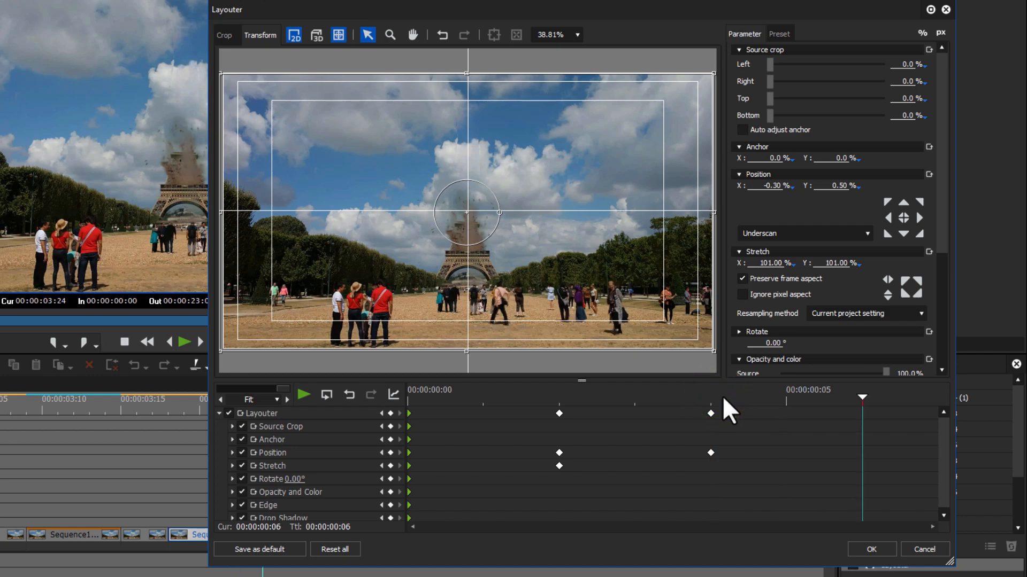
pyautogui.click(782, 263)
pyautogui.write('100')
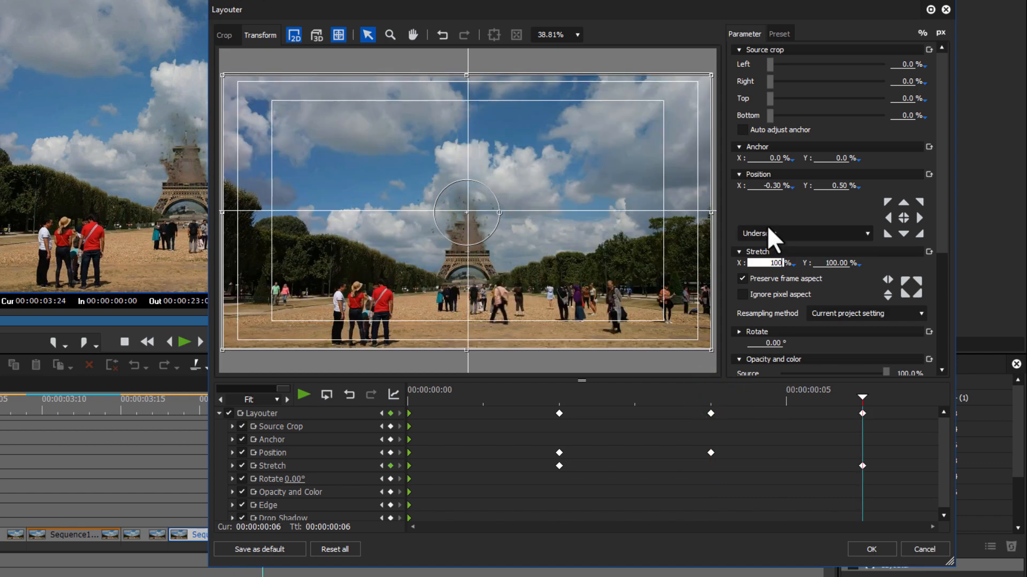
# Keyframe the segment's Position at X 0% and Y 0% at 00:00:00:06 and apply the Layouter changes
pyautogui.click(765, 185)
pyautogui.write('0')
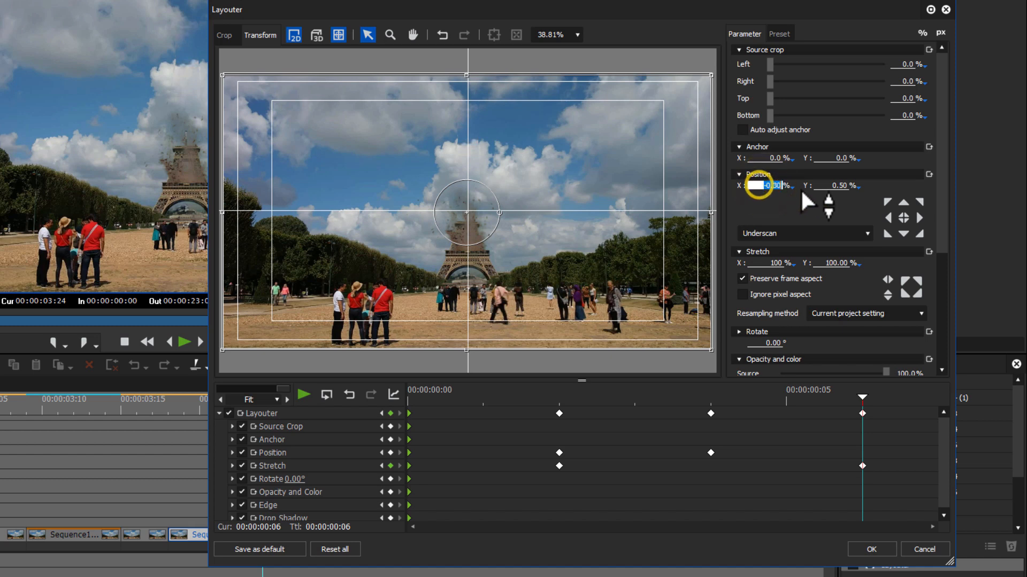
pyautogui.click(836, 185)
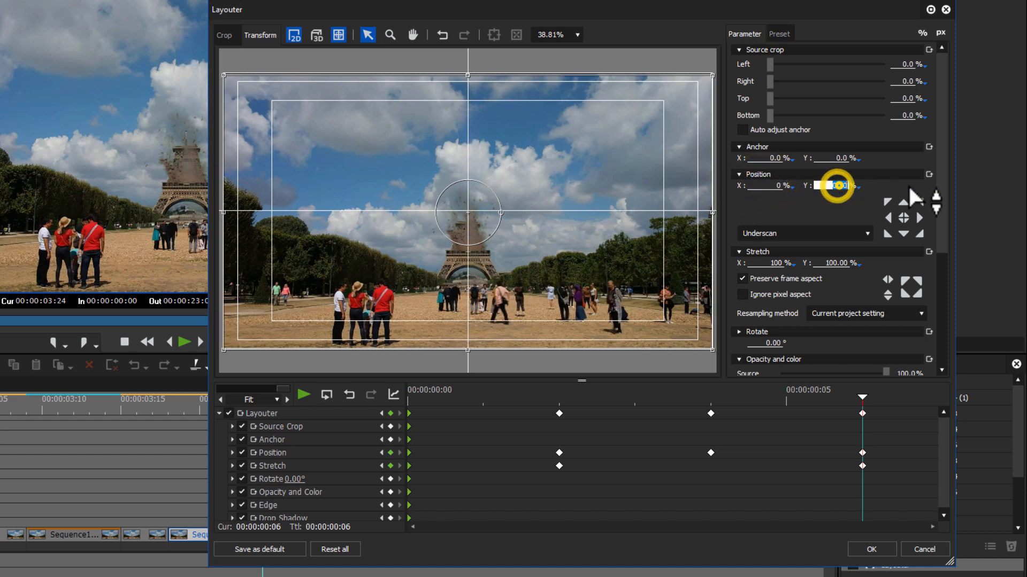
pyautogui.write('0')
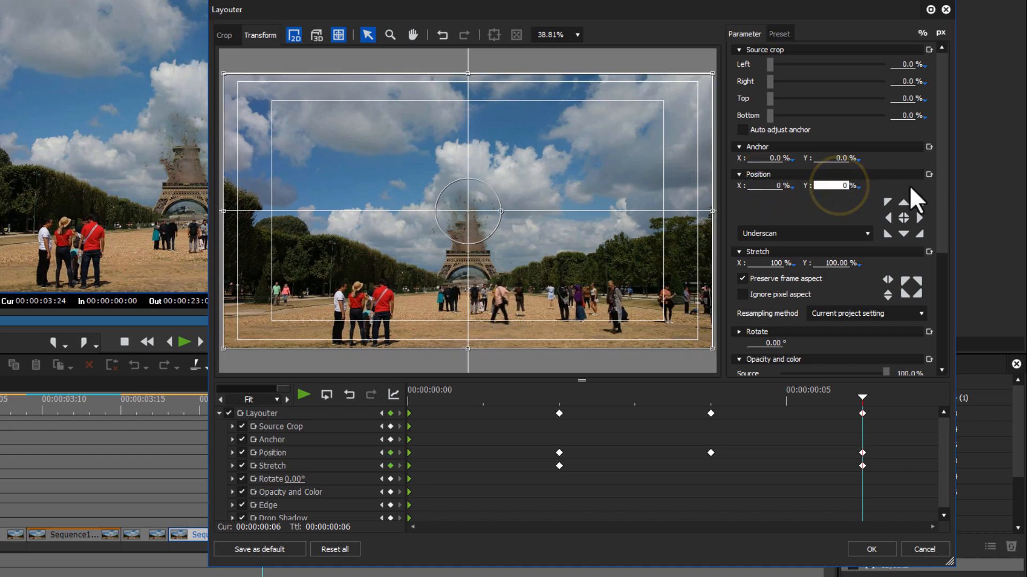
pyautogui.click(871, 549)
# Play and scrub through the second shaken segment around 00:00:03:16 to check the camera shake
pyautogui.click(129, 415)
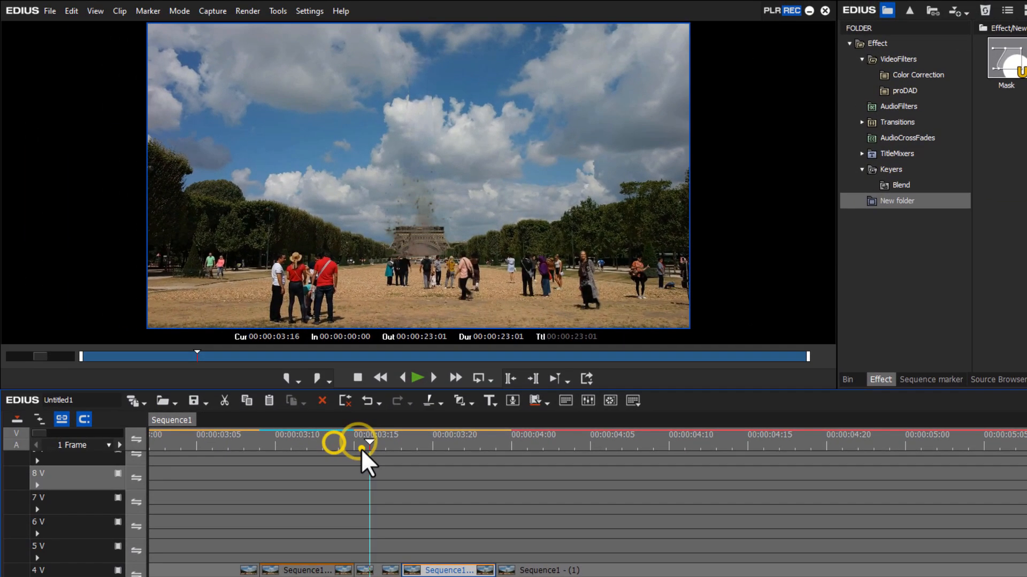
pyautogui.press('space')
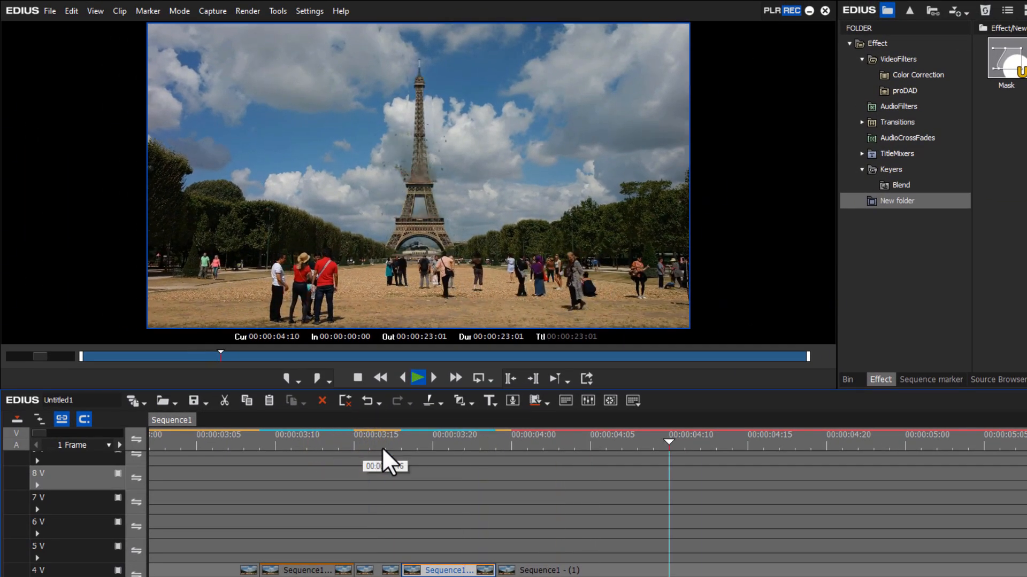
pyautogui.click(385, 443)
pyautogui.press('space')
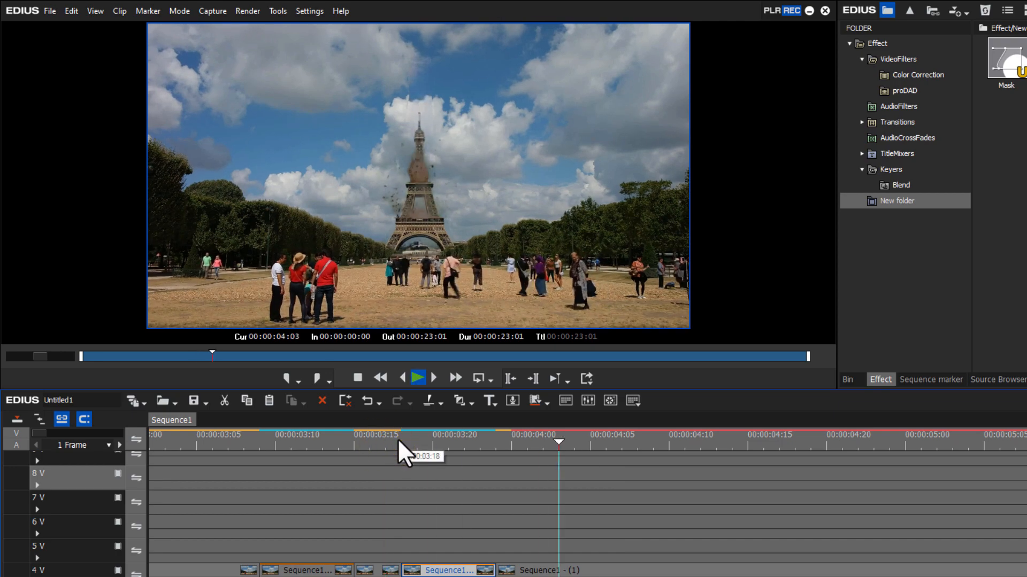
pyautogui.moveTo(400, 436); pyautogui.dragTo(448, 444)
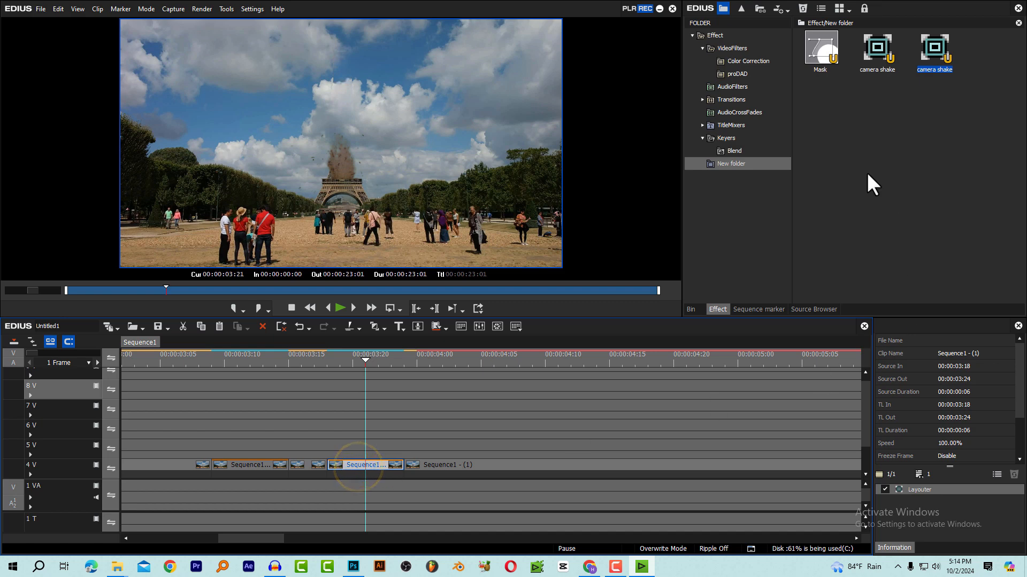
# Save the second shaken segment's Layouter settings as an effect preset named 001 in New folder
pyautogui.click(371, 467)
pyautogui.click(745, 165)
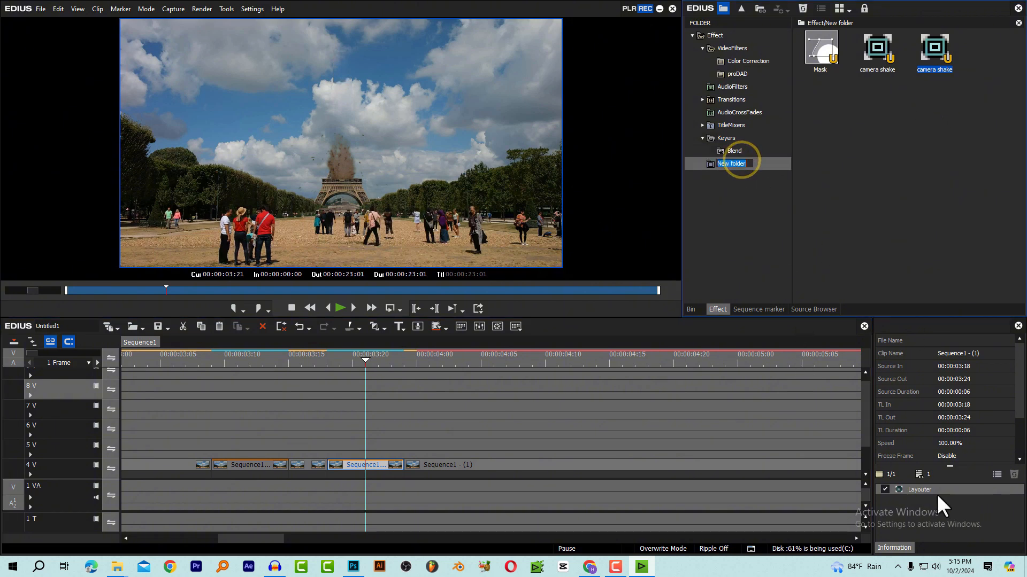
pyautogui.moveTo(919, 492); pyautogui.dragTo(903, 168)
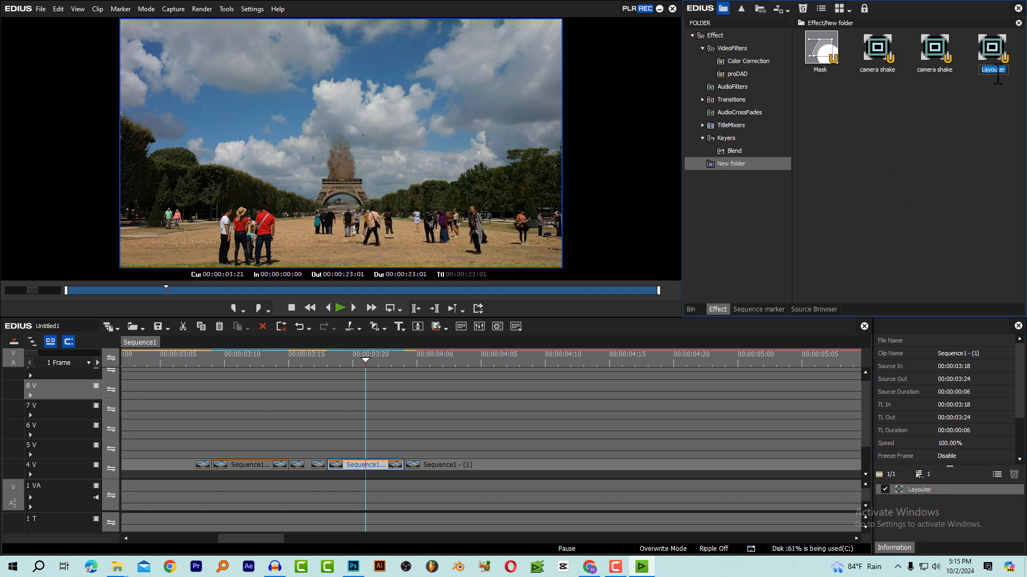
pyautogui.write('001')
pyautogui.press('Return')
# Find the next impact frame by frame and split the nested clip on track 4 V at 00:00:04:03
pyautogui.click(383, 368)
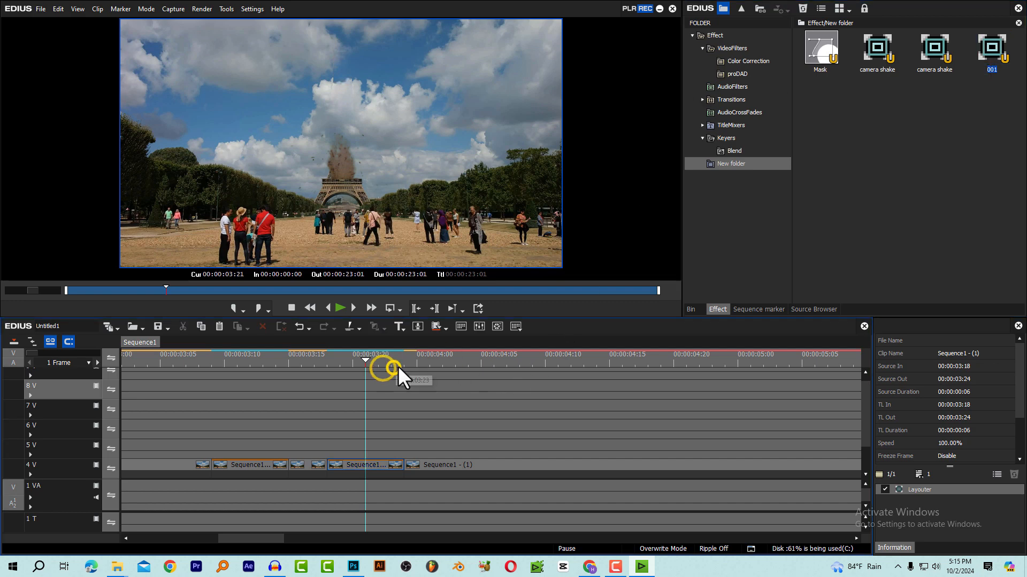
pyautogui.click(398, 366)
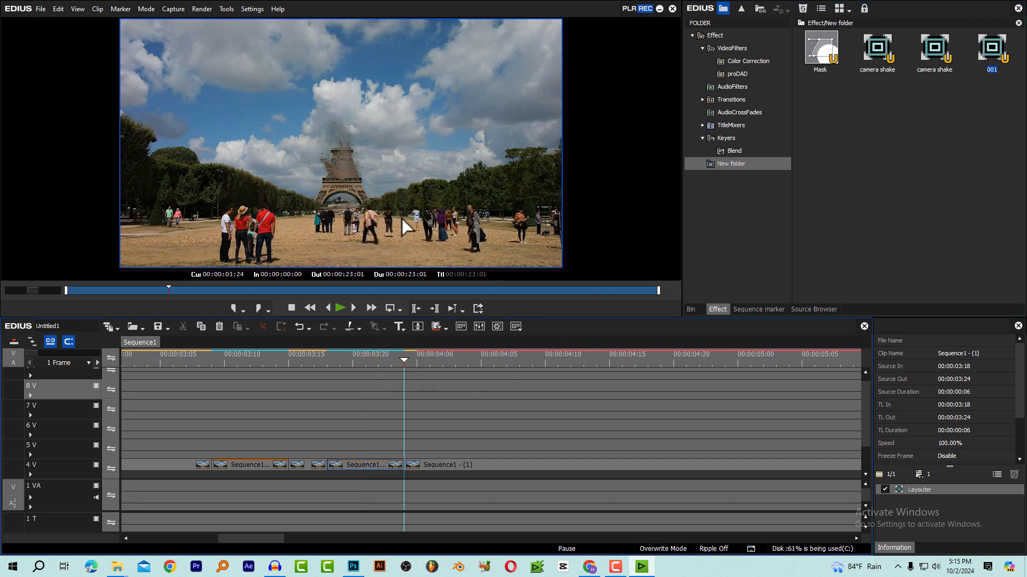
pyautogui.press('Right')
pyautogui.press('Right')
pyautogui.press('Right')
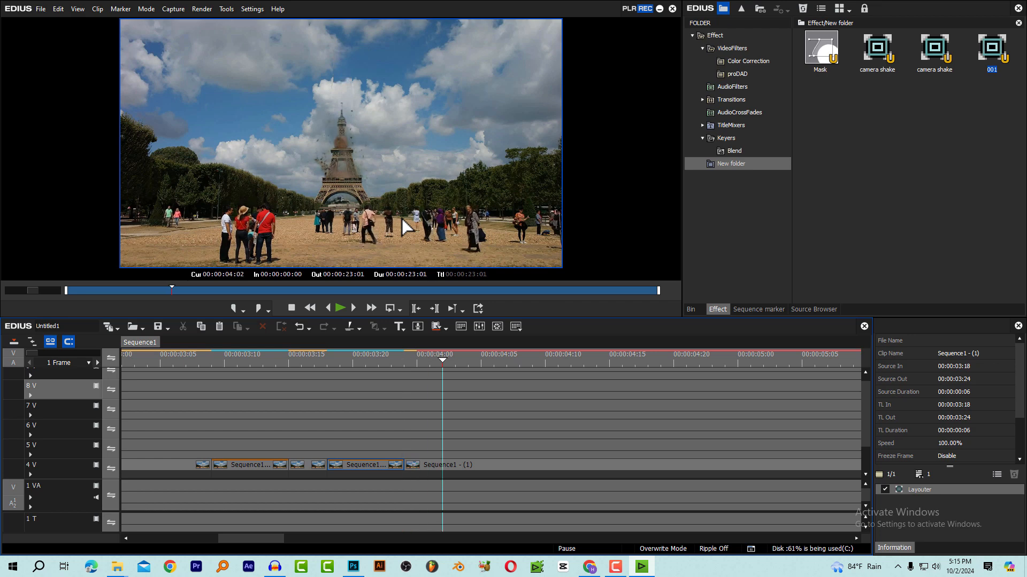
pyautogui.press('Right')
pyautogui.press('Right')
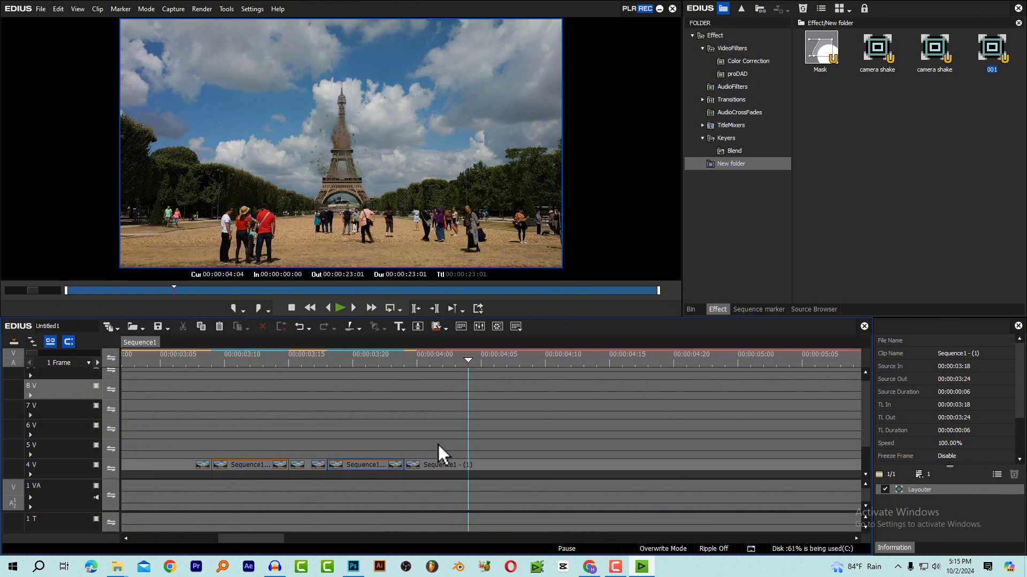
pyautogui.press('Left')
pyautogui.click(470, 466)
pyautogui.press('c')
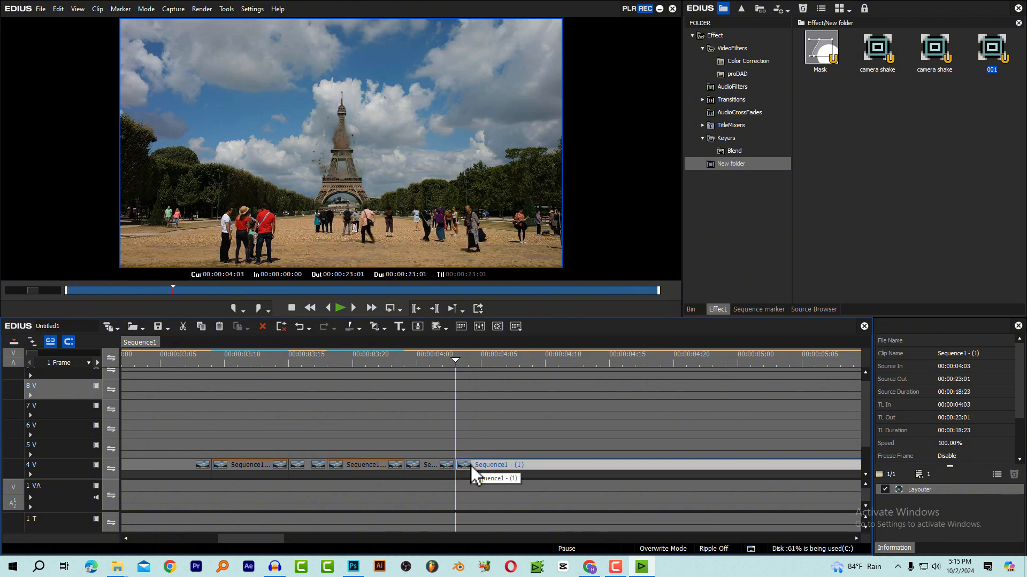
# Split the remaining nested clip six frames further on, at 00:00:04:09
pyautogui.press('Right')
pyautogui.press('Right')
pyautogui.press('Right')
pyautogui.press('Right')
pyautogui.press('Right')
pyautogui.press('Right')
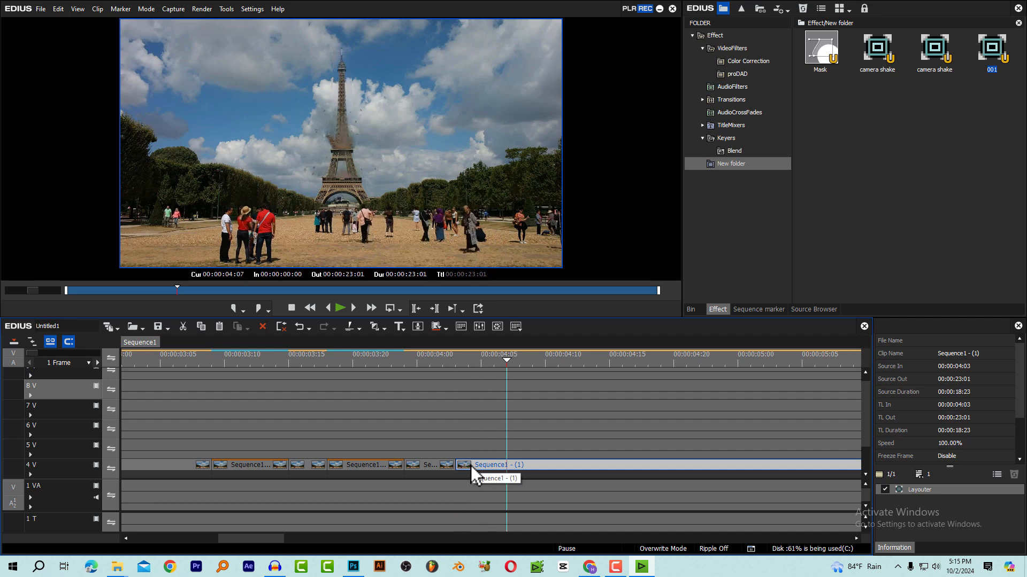
pyautogui.press('c')
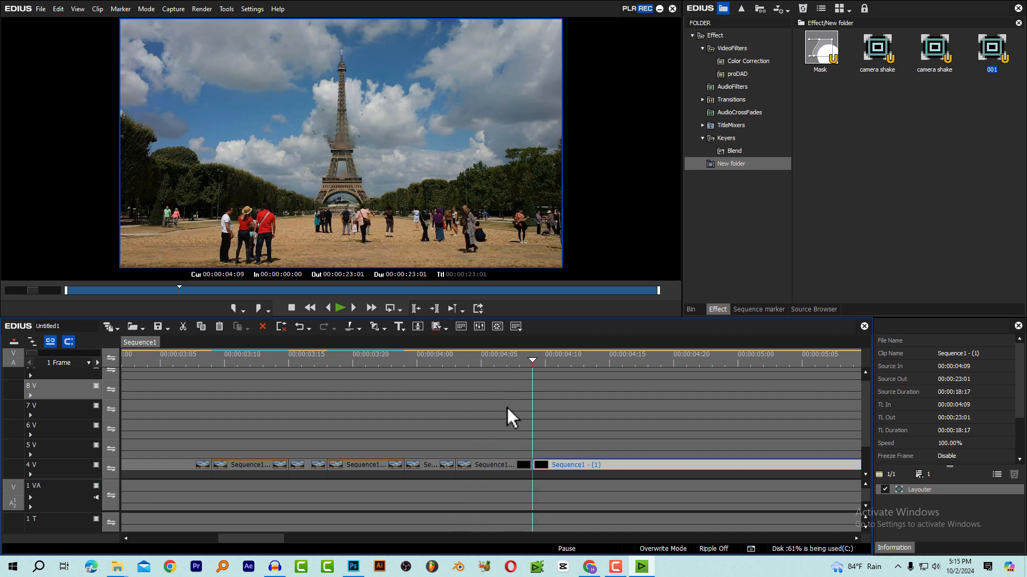
# Apply the 001 preset to the segment between 00:00:04:03 and 00:00:04:09
pyautogui.click(494, 357)
pyautogui.click(499, 466)
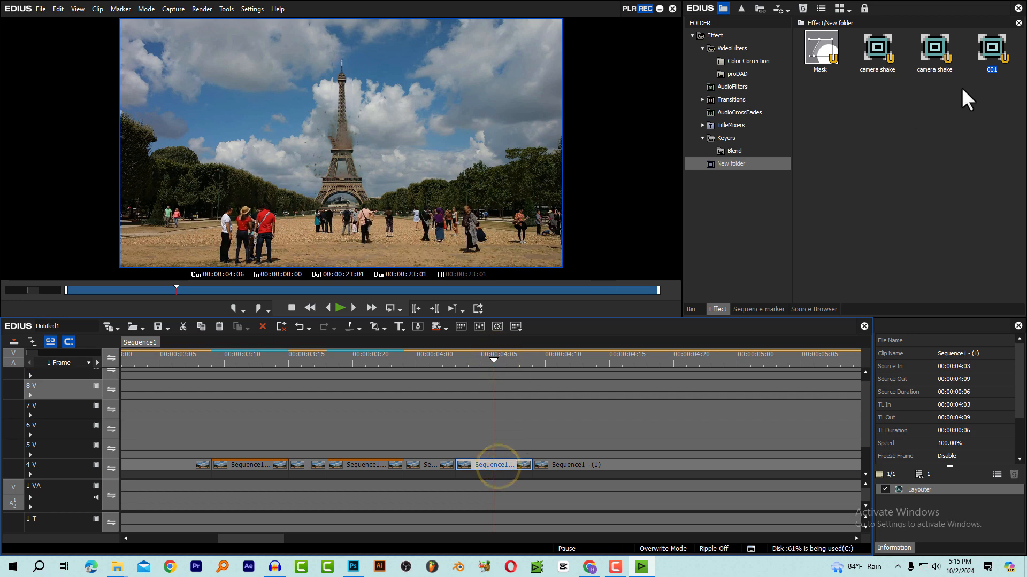
pyautogui.moveTo(992, 56); pyautogui.dragTo(484, 467)
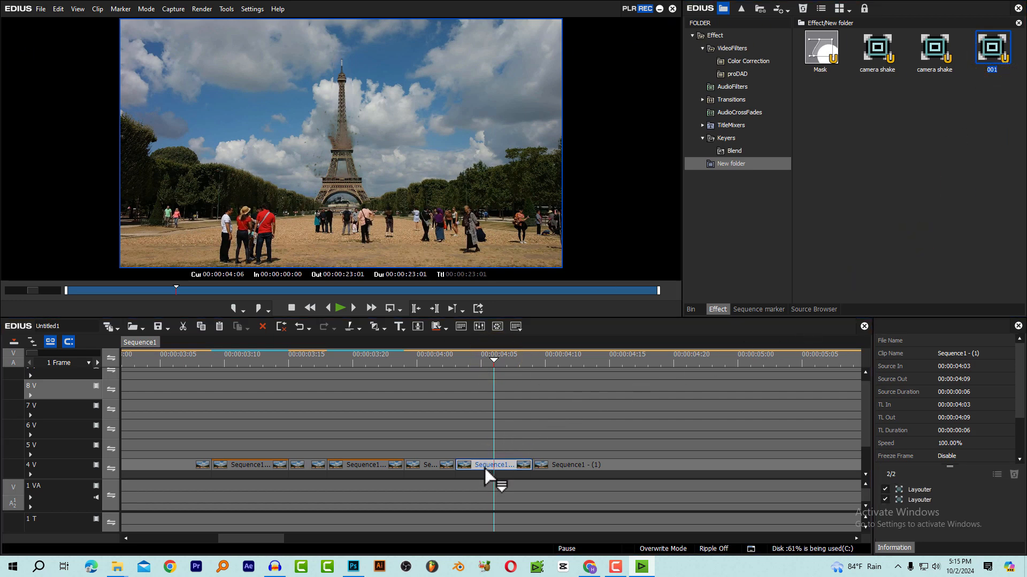
# Play back the shaken impacts from about 00:00:03:05, and return to the sequence start with the whole timeline fitted
pyautogui.click(154, 363)
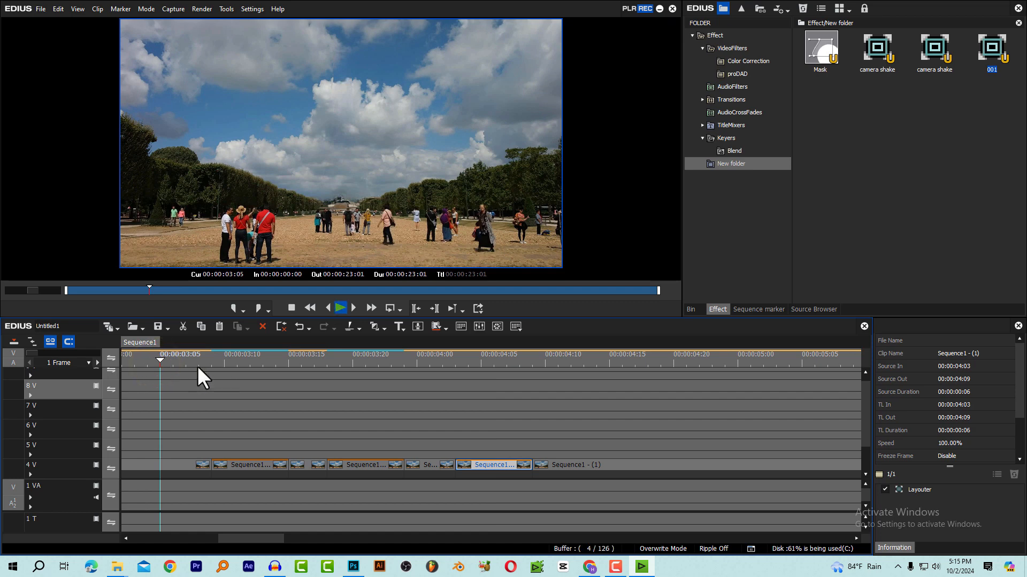
pyautogui.press('space')
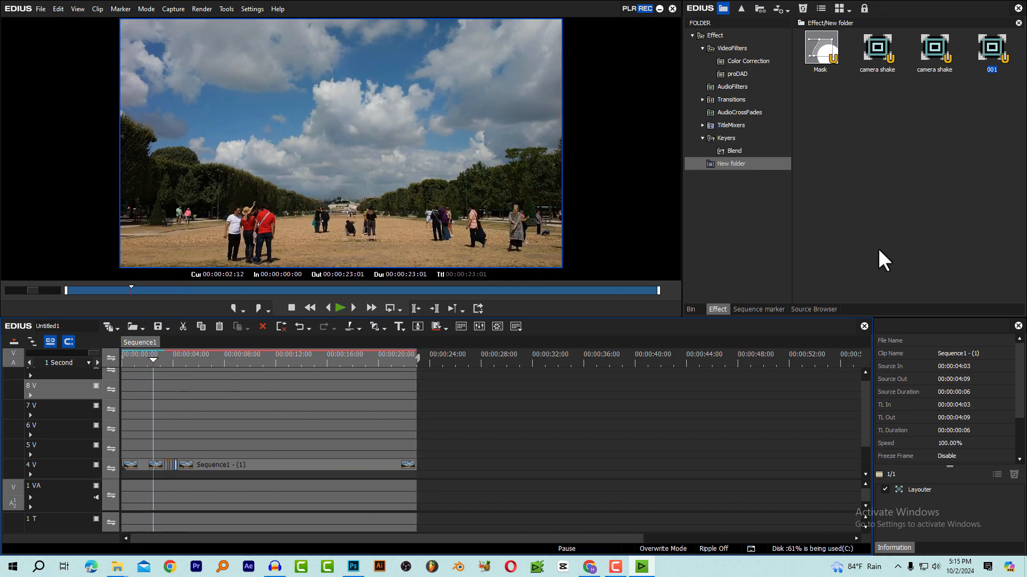
pyautogui.press('Home')
pyautogui.hotkey('ctrl', '0')
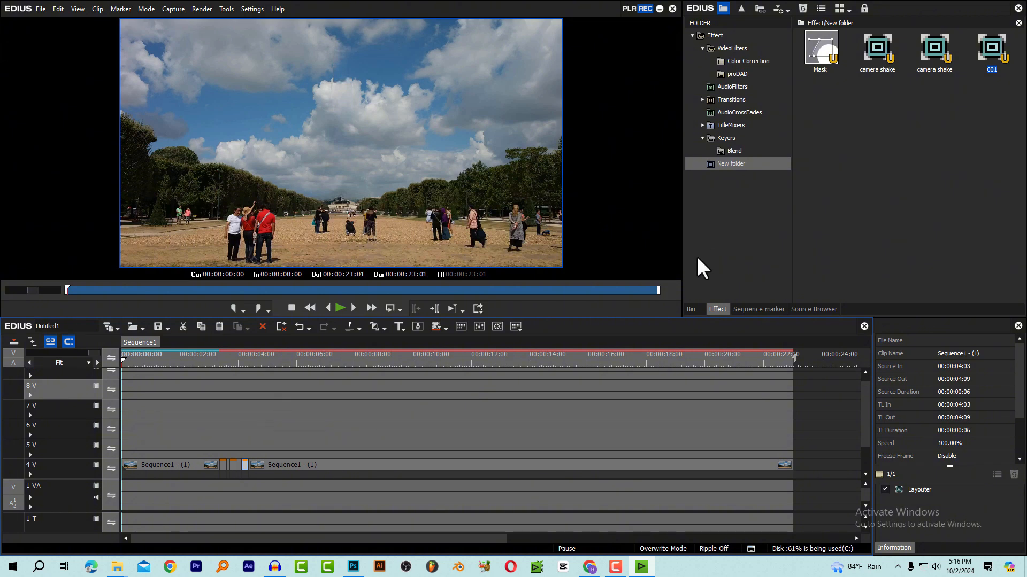
# Start adding a clip to the bin, browsing the files in the building growing effect folder
pyautogui.click(690, 310)
pyautogui.doubleClick(875, 173)
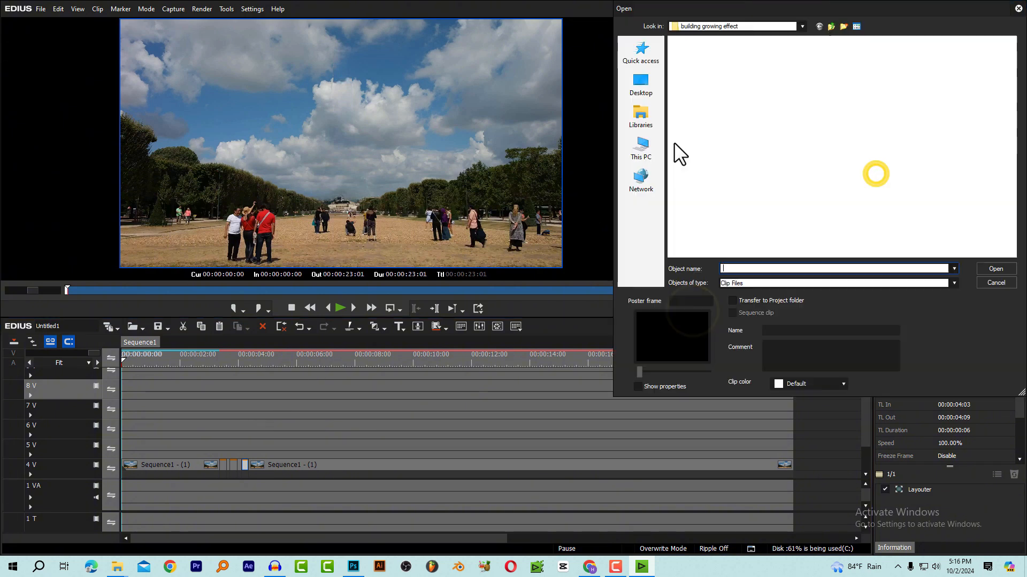
pyautogui.click(802, 143)
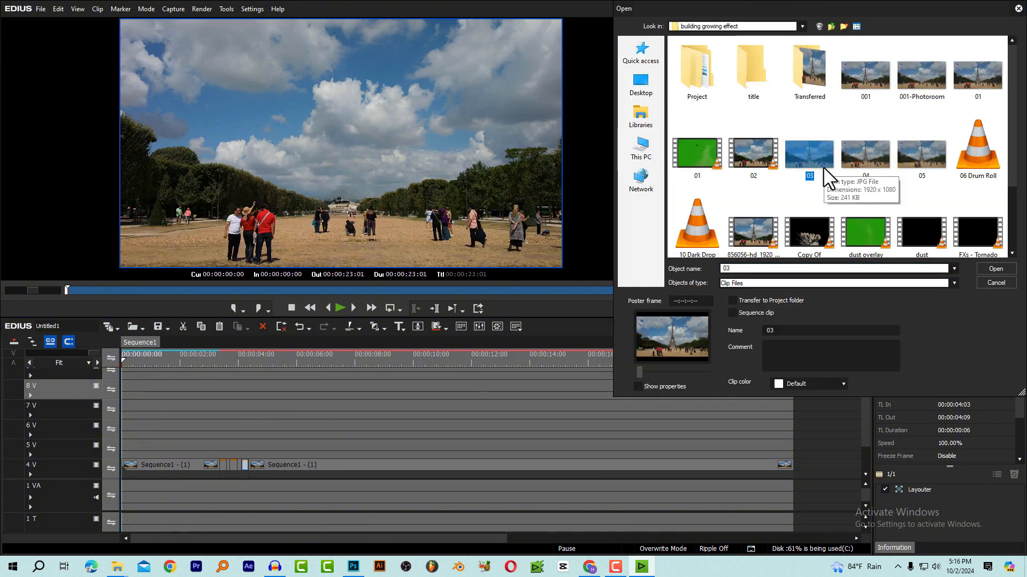
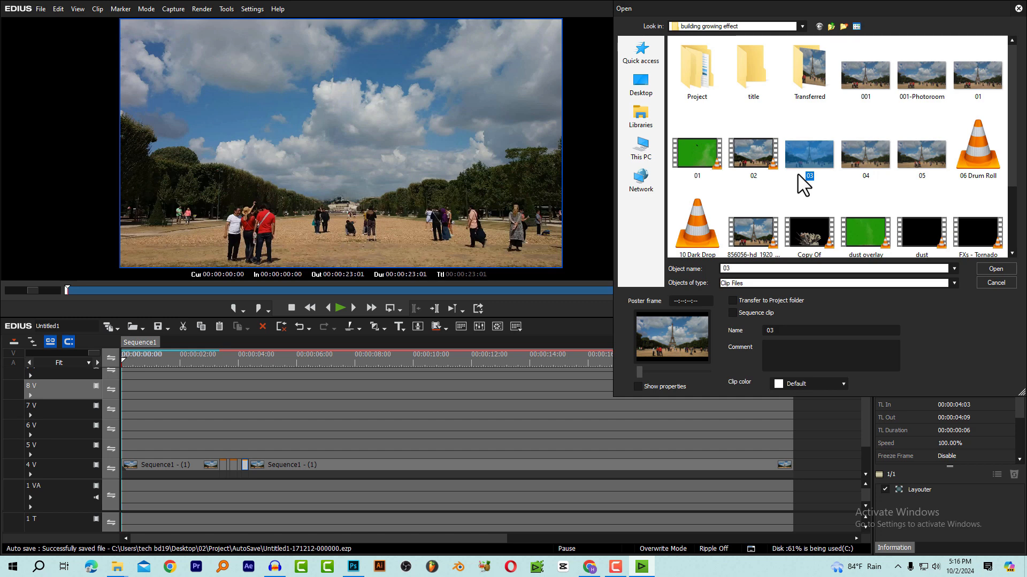
# Import the sound files 06 Drum Roll and 10 Dark Drop into the bin
pyautogui.scroll(-2, 878, 193)
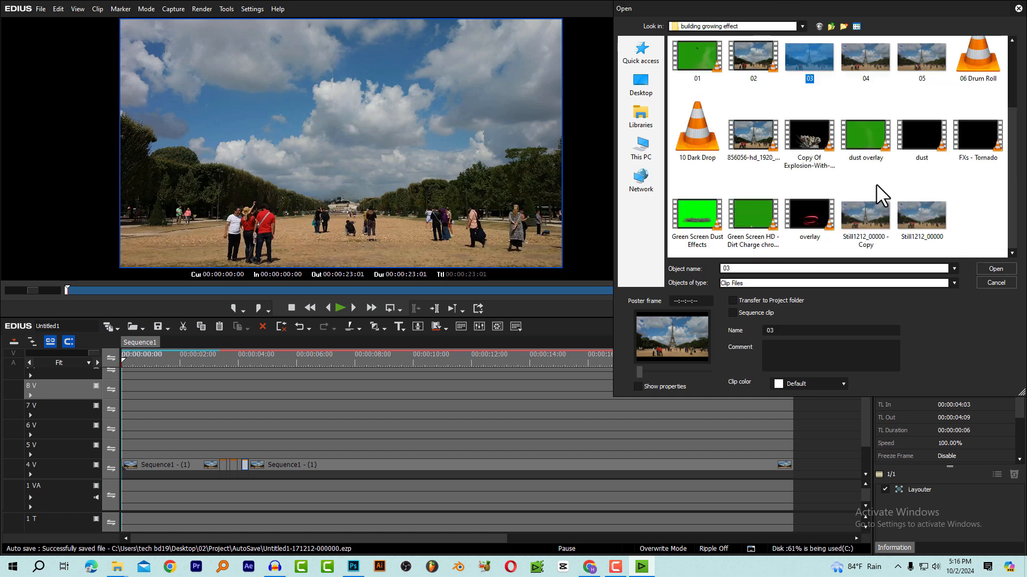
pyautogui.click(695, 131)
pyautogui.keyDown('ctrl'); pyautogui.click(985, 66); pyautogui.keyUp('ctrl')
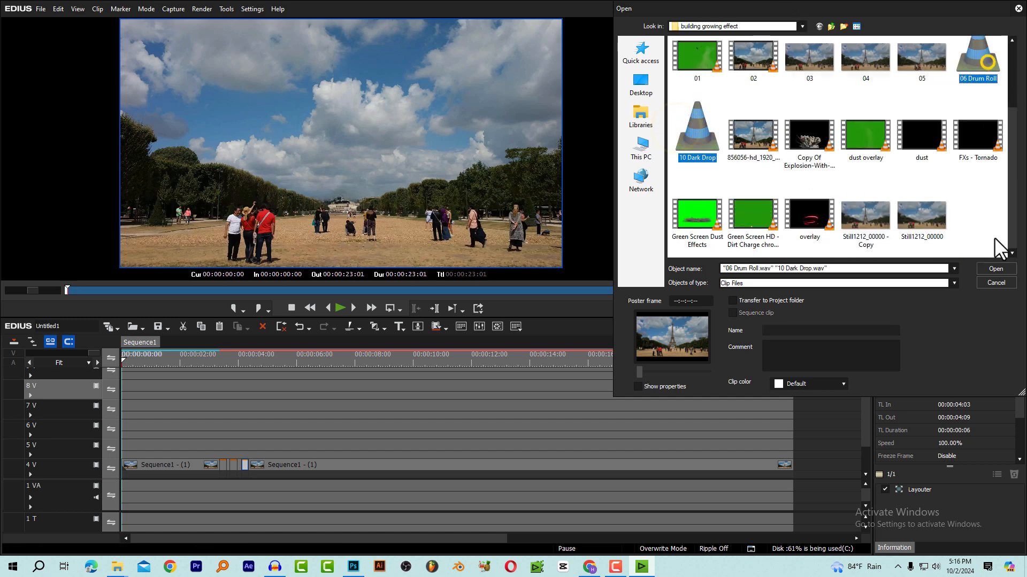
pyautogui.click(995, 268)
# Audition the 06 Drum Roll sound from the bin
pyautogui.click(822, 165)
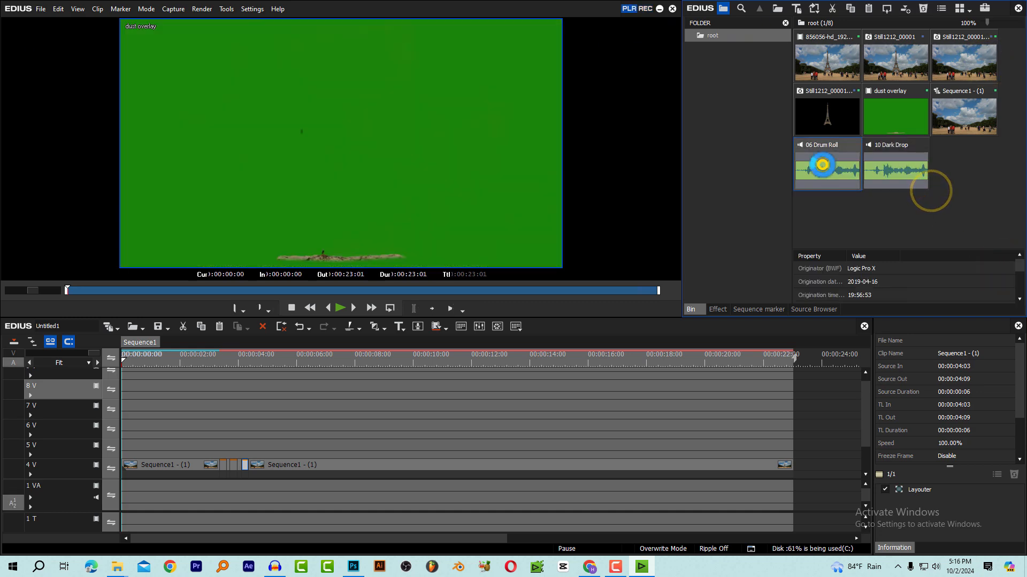
pyautogui.press('space')
pyautogui.press('space')
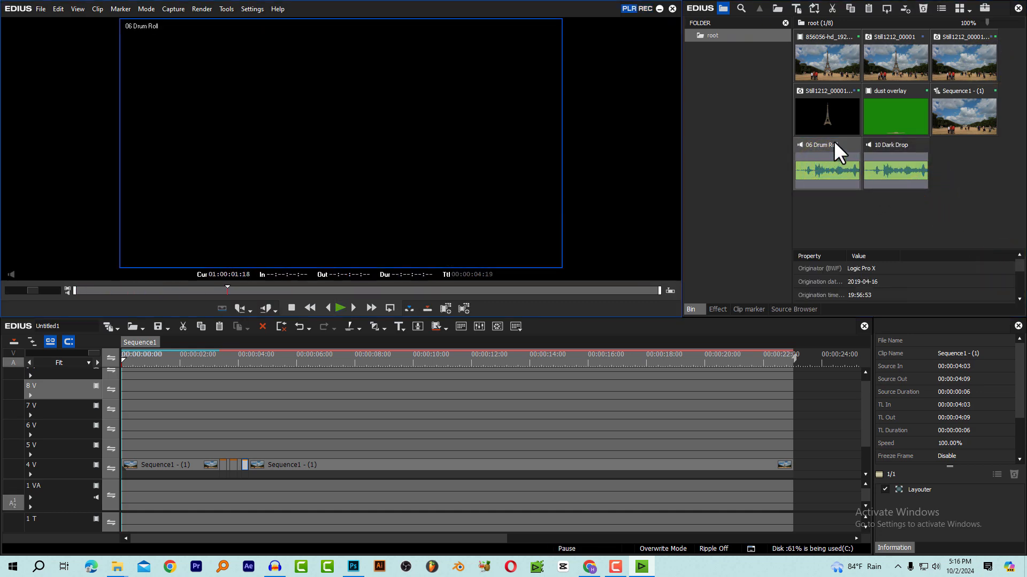
# Place 06 Drum Roll on audio track 1 A starting at 00:00:03:09 and expand the track to show its waveform
pyautogui.moveTo(827, 168); pyautogui.dragTo(207, 516)
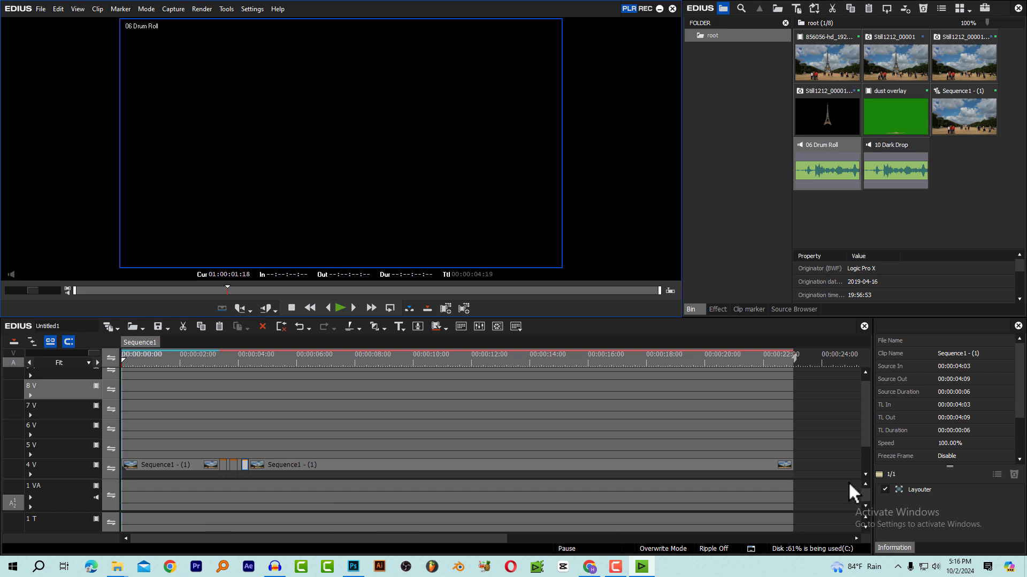
pyautogui.moveTo(673, 512); pyautogui.dragTo(671, 460)
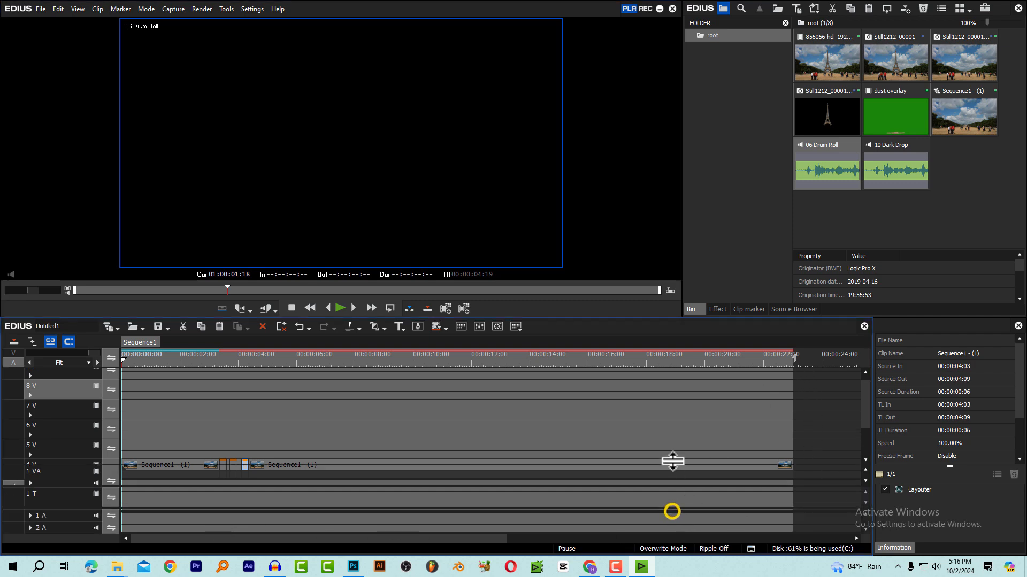
pyautogui.moveTo(862, 403); pyautogui.dragTo(863, 441)
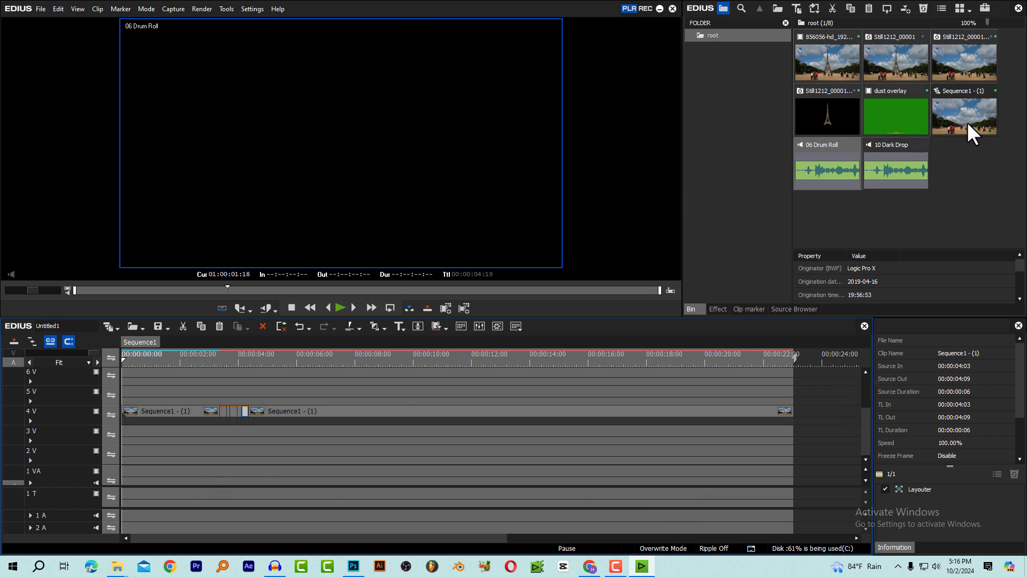
pyautogui.moveTo(831, 165); pyautogui.dragTo(223, 518)
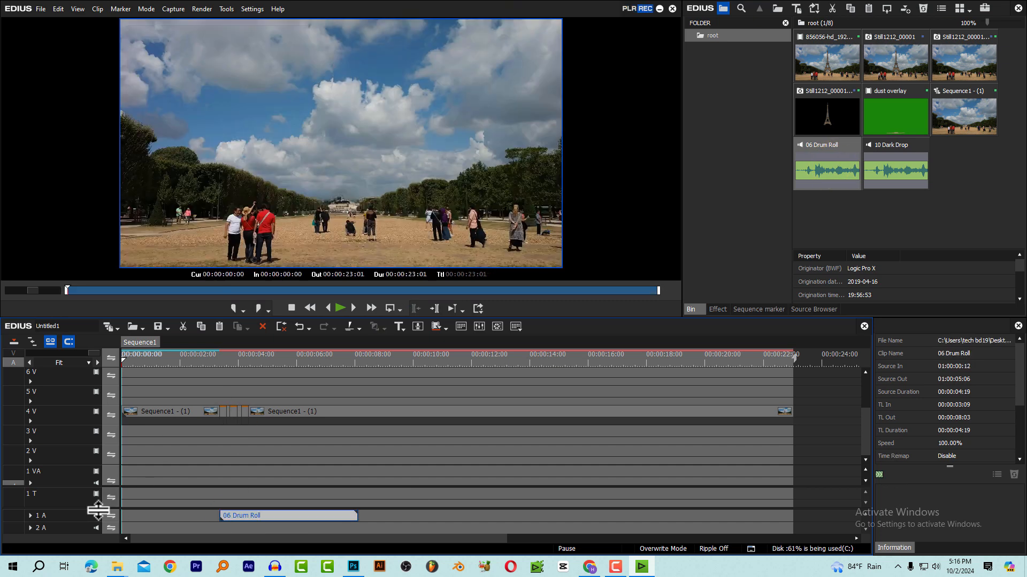
pyautogui.click(30, 516)
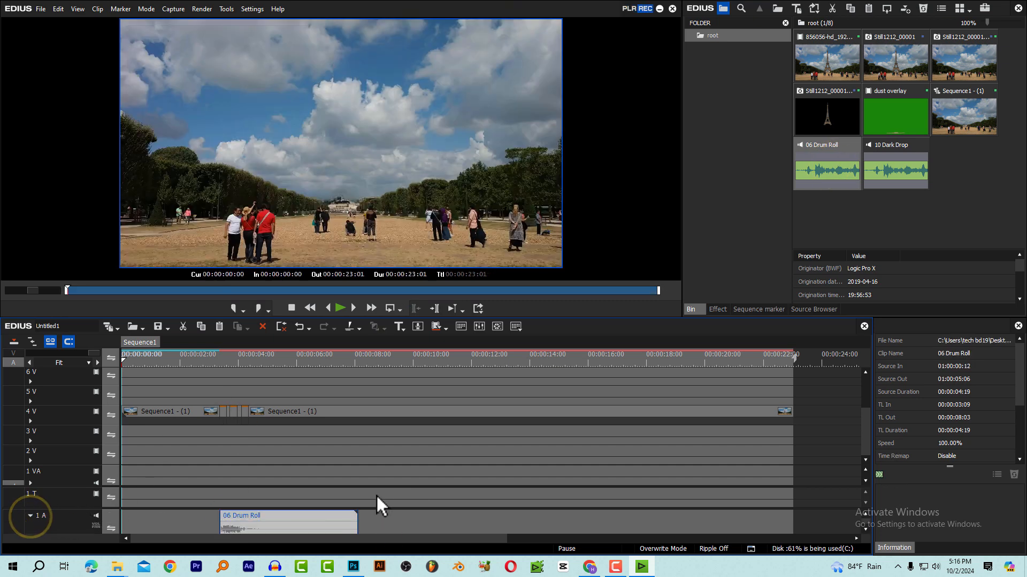
pyautogui.moveTo(380, 487); pyautogui.dragTo(389, 434)
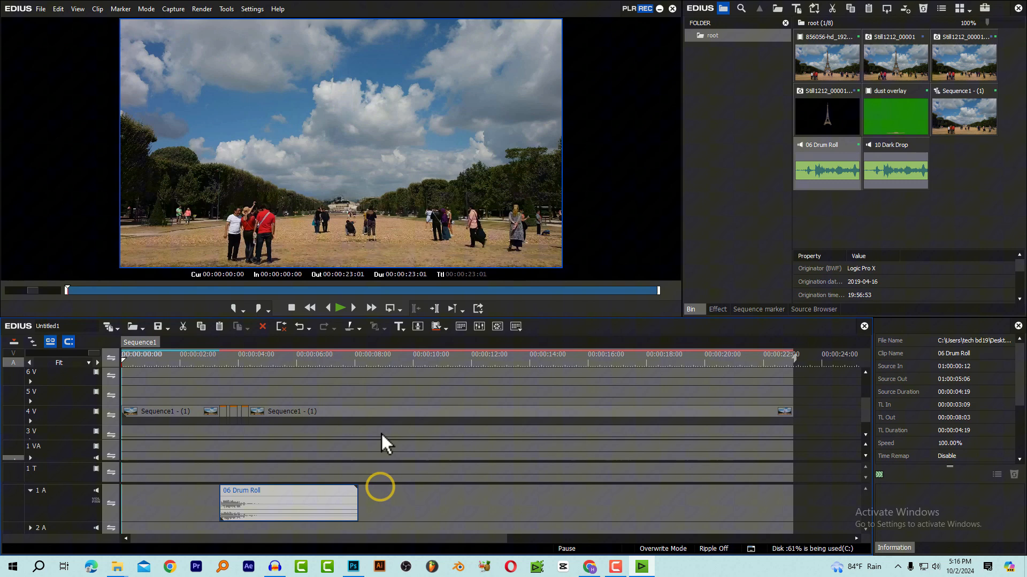
# Move the 06 Drum Roll clip to start at 00:00:03:07 and play the section from 00:00:03:02
pyautogui.click(211, 351)
pyautogui.scroll(-2, 233, 390)
pyautogui.scroll(1, 234, 394)
pyautogui.scroll(4, 234, 393)
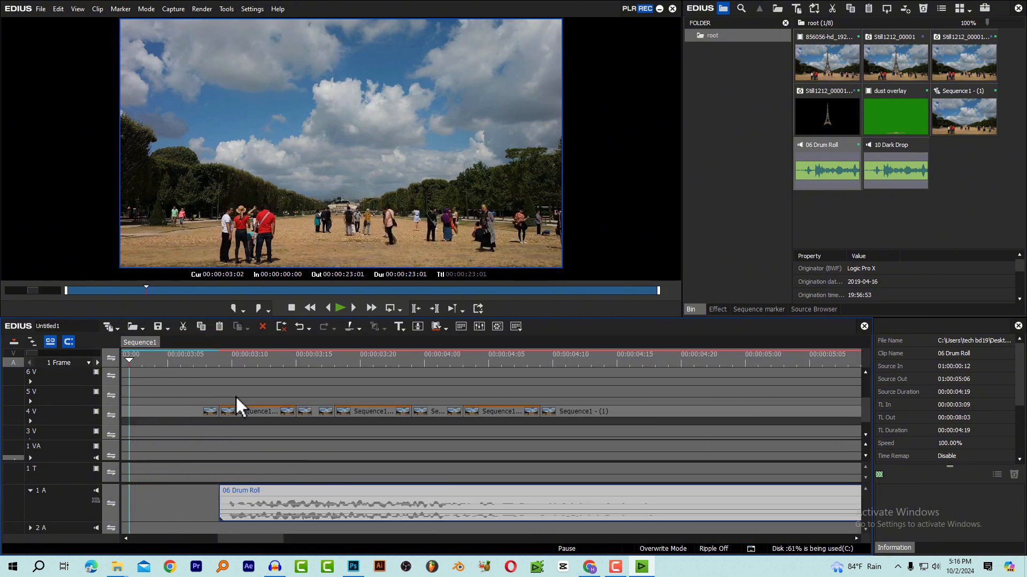
pyautogui.moveTo(288, 500); pyautogui.dragTo(273, 504)
pyautogui.click(133, 362)
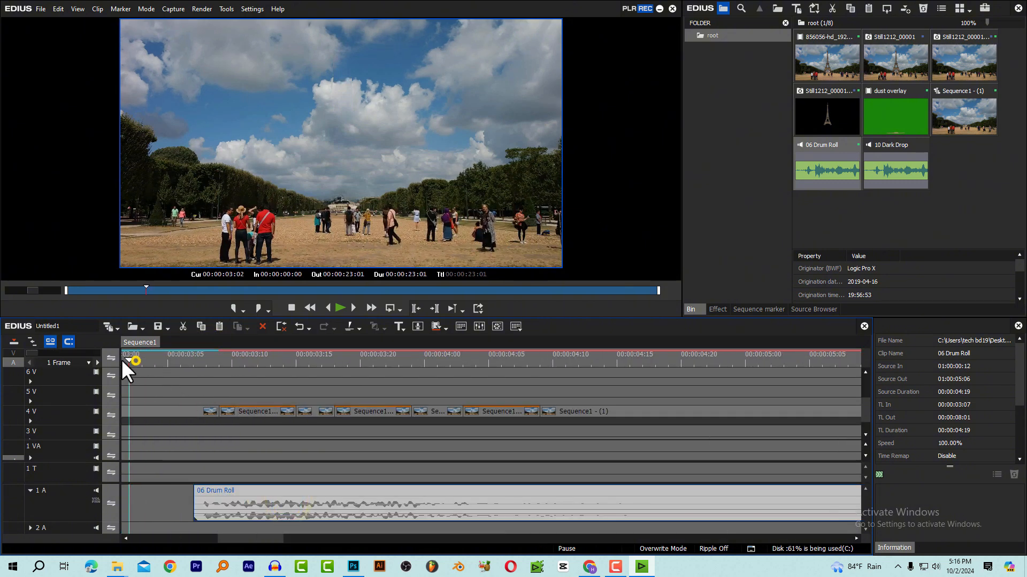
pyautogui.press('space')
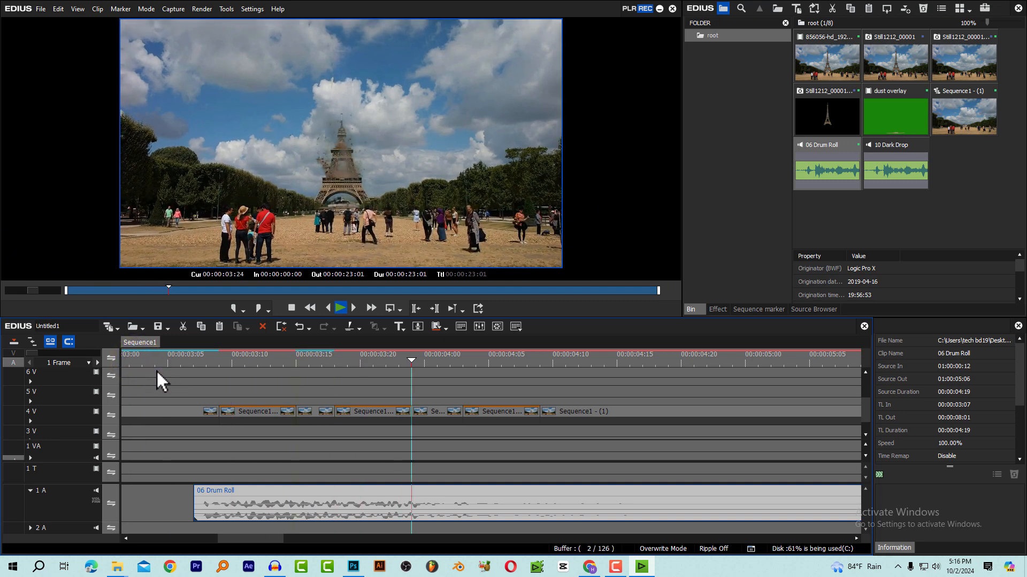
pyautogui.press('space')
# Trim the end of the 06 Drum Roll clip to 00:00:04:06 and play it back from 00:00:03:08
pyautogui.click(463, 360)
pyautogui.click(501, 360)
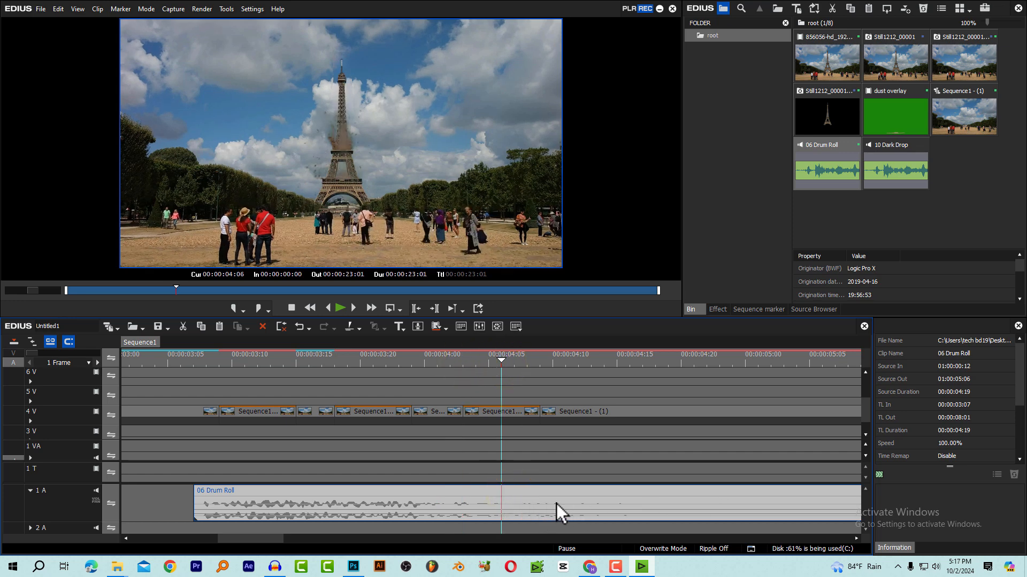
pyautogui.press('m')
pyautogui.click(240, 354)
pyautogui.click(212, 362)
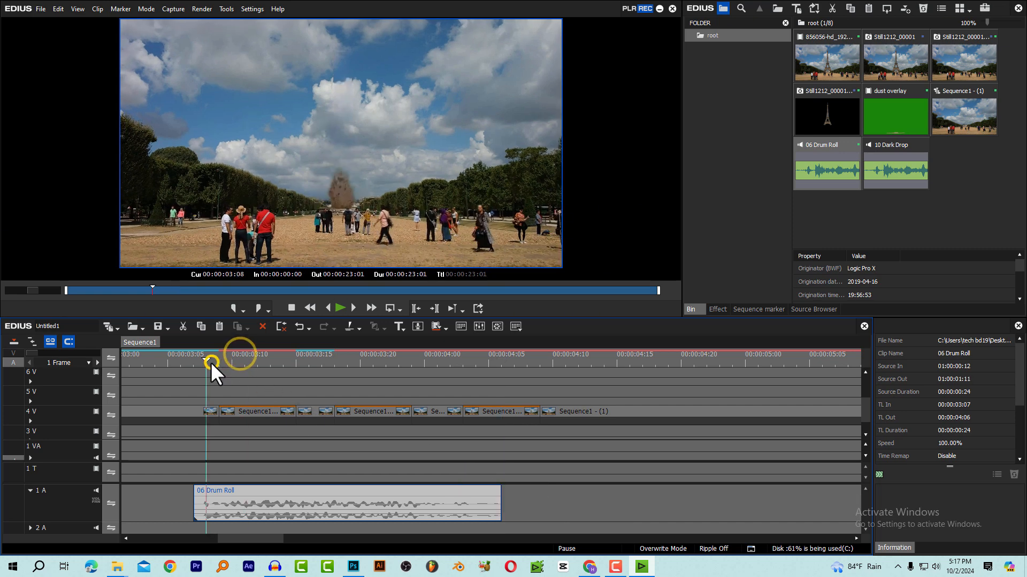
pyautogui.press('space')
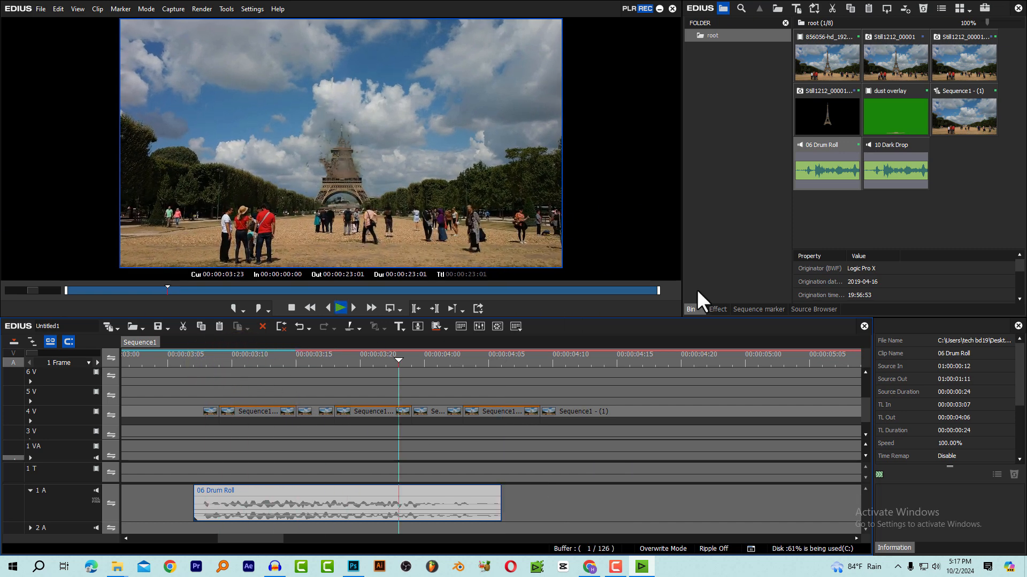
# Audition 10 Dark Drop, place it on track 2 A at 00:00:03:15 and expand the track to show its waveform
pyautogui.doubleClick(909, 165)
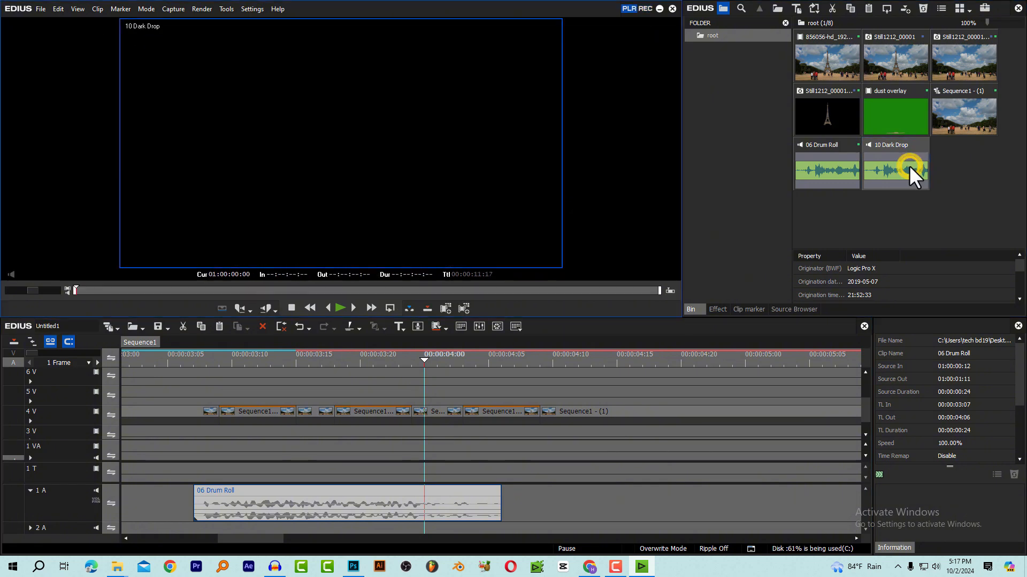
pyautogui.press('space')
pyautogui.press('space')
pyautogui.moveTo(898, 171); pyautogui.dragTo(298, 529)
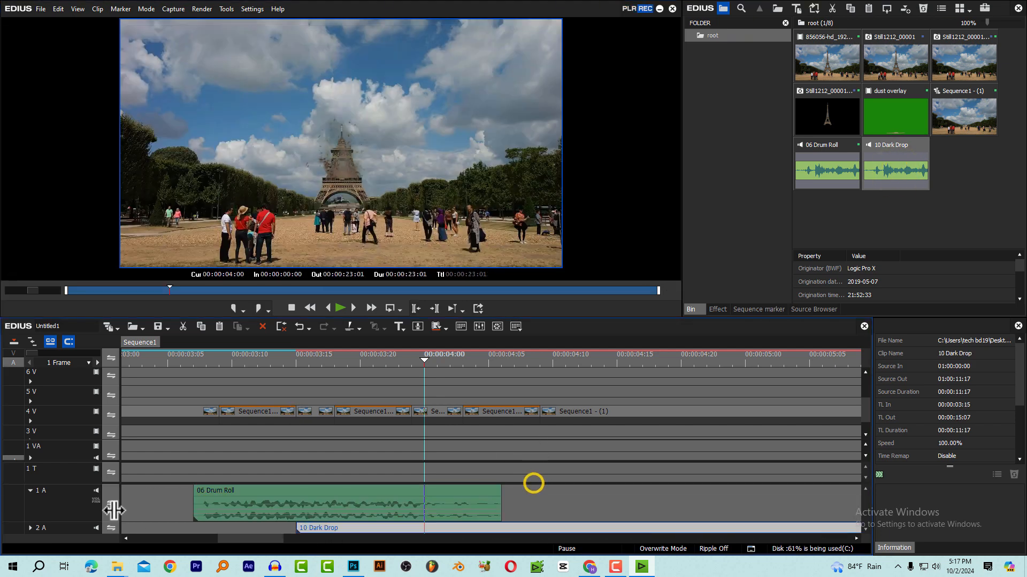
pyautogui.click(31, 529)
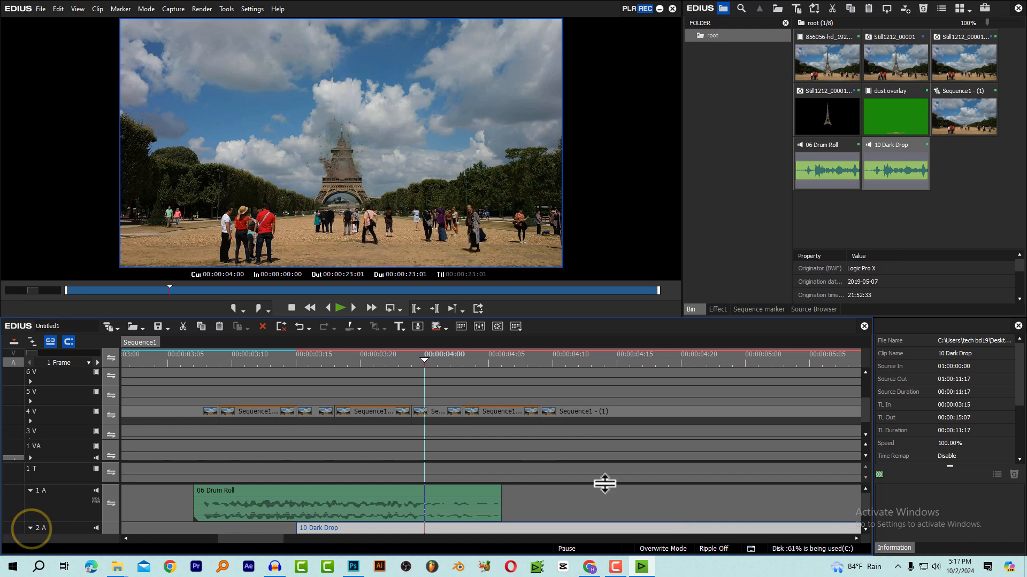
pyautogui.moveTo(605, 484); pyautogui.dragTo(609, 422)
# Trim the start of the 10 Dark Drop clip to 00:00:04:00, removing its quiet lead-in
pyautogui.moveTo(445, 358)
pyautogui.mouseDown()
pyautogui.moveTo(458, 365)
pyautogui.moveTo(435, 365)
pyautogui.mouseUp()
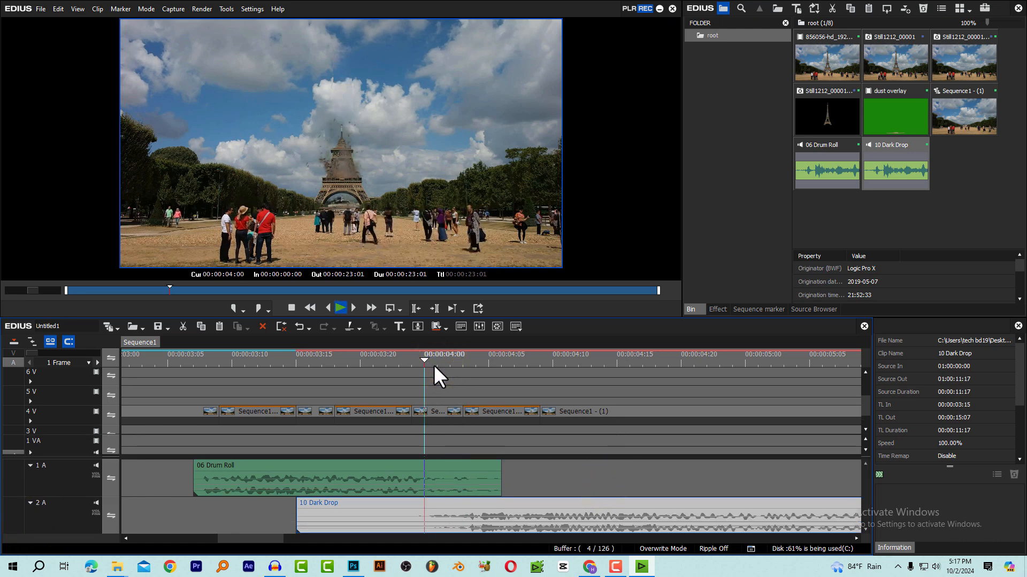
pyautogui.click(435, 365)
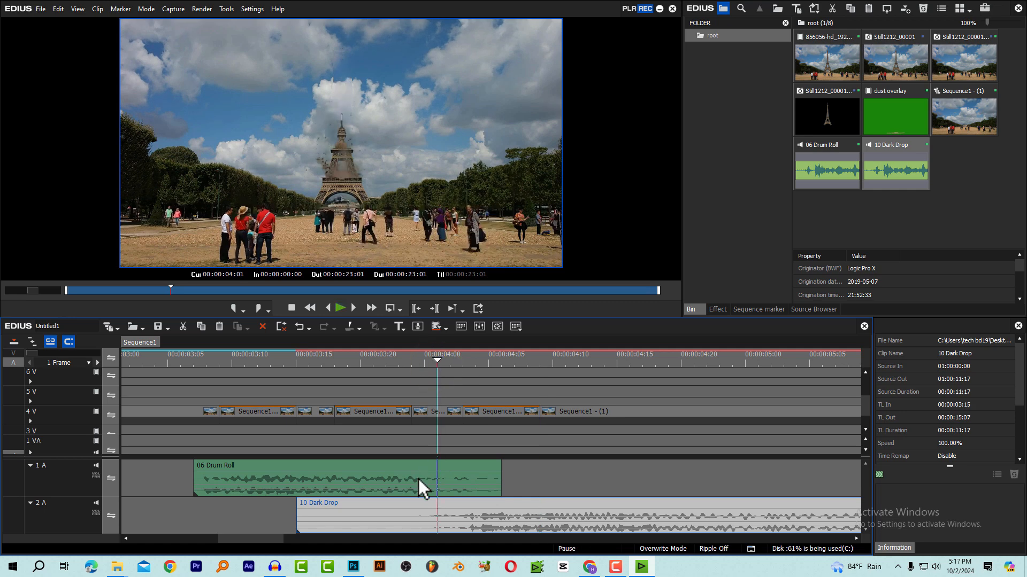
pyautogui.click(425, 355)
pyautogui.click(402, 509)
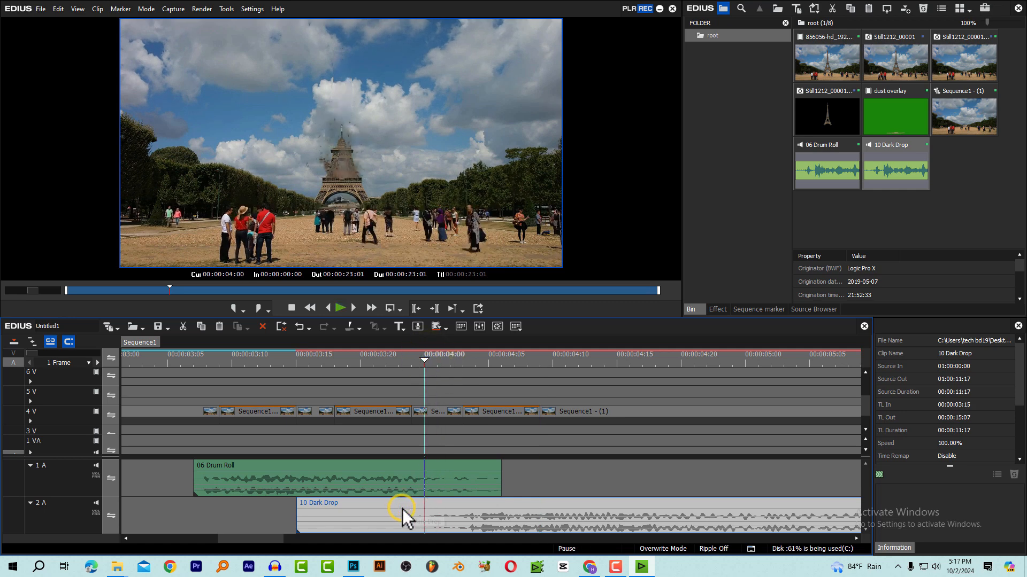
pyautogui.press('n')
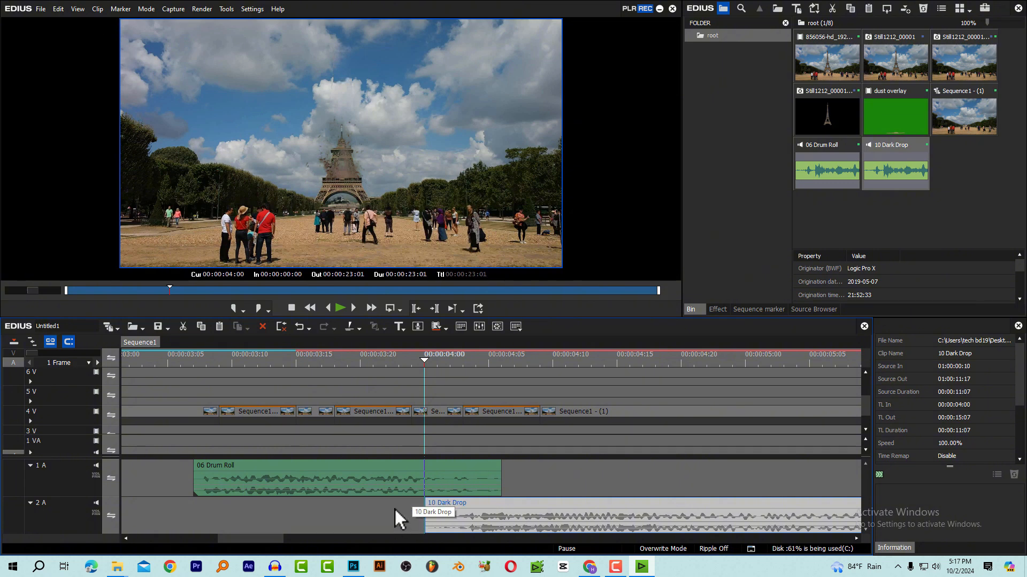
# Shift the trimmed 10 Dark Drop clip earlier to start at 00:00:03:14, checking its timing against the impacts by playback
pyautogui.moveTo(511, 508); pyautogui.dragTo(441, 516)
pyautogui.click(317, 361)
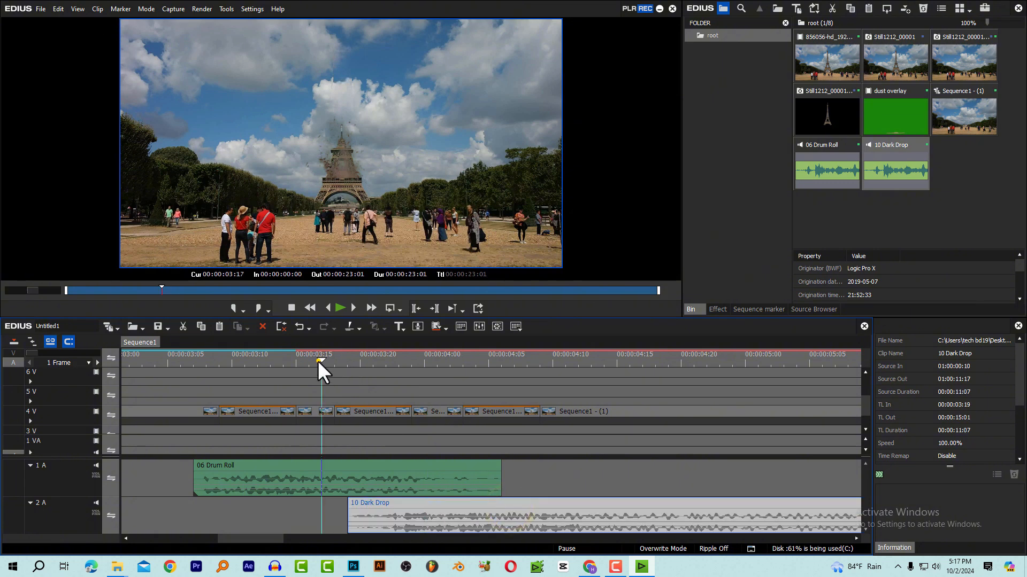
pyautogui.moveTo(264, 359); pyautogui.dragTo(216, 357)
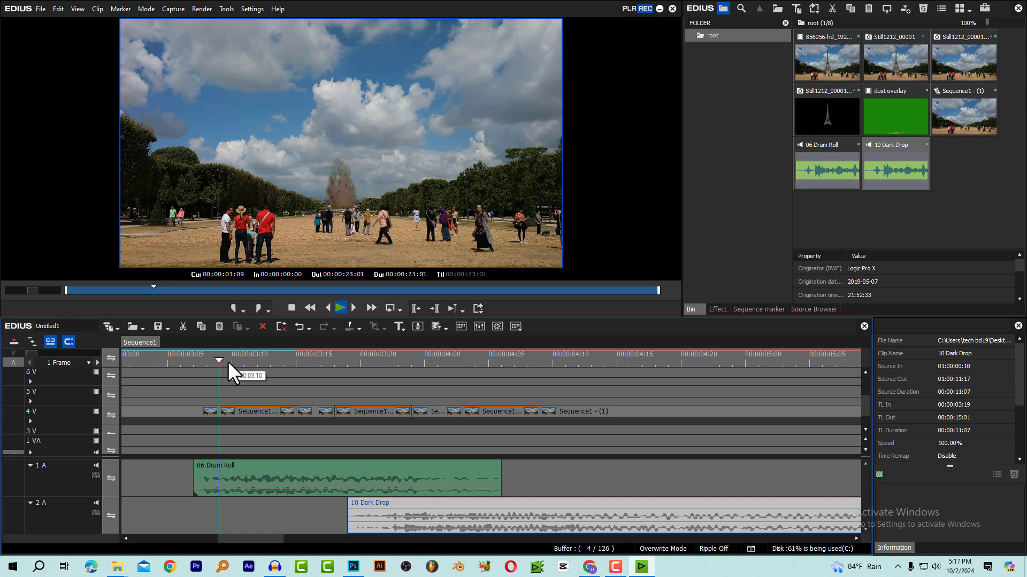
pyautogui.press('space')
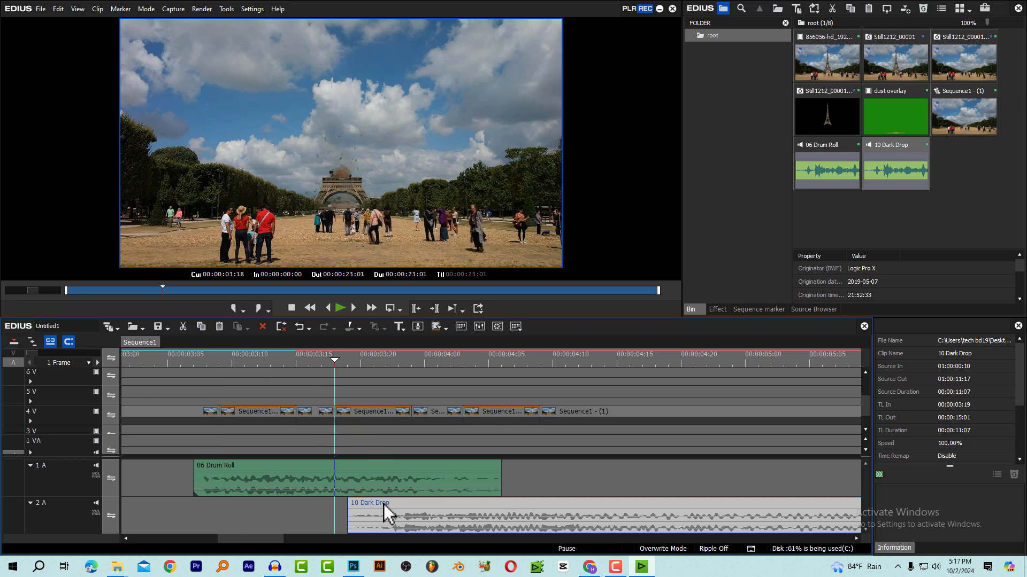
pyautogui.moveTo(383, 504); pyautogui.dragTo(348, 505)
pyautogui.click(145, 365)
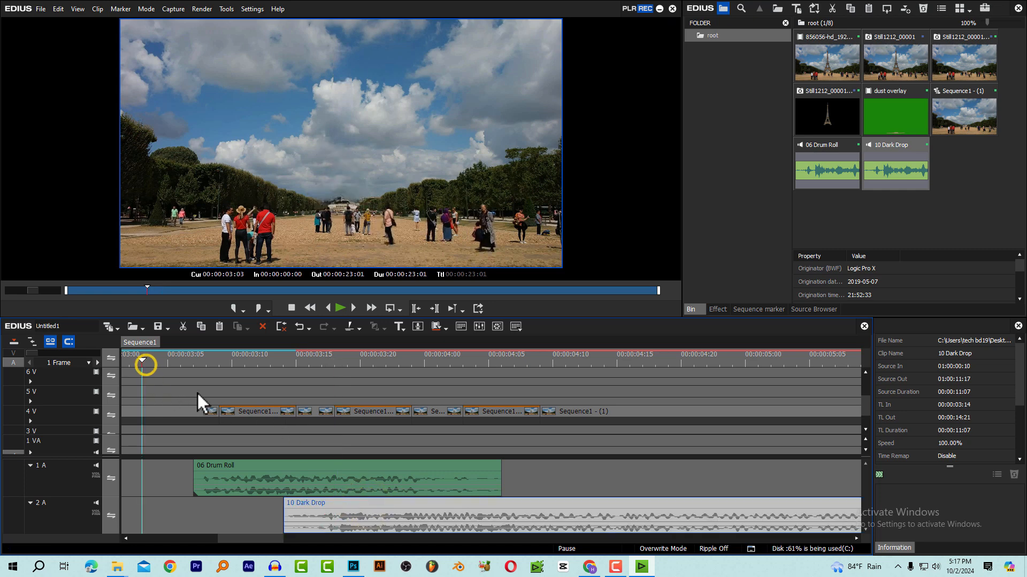
pyautogui.press('space')
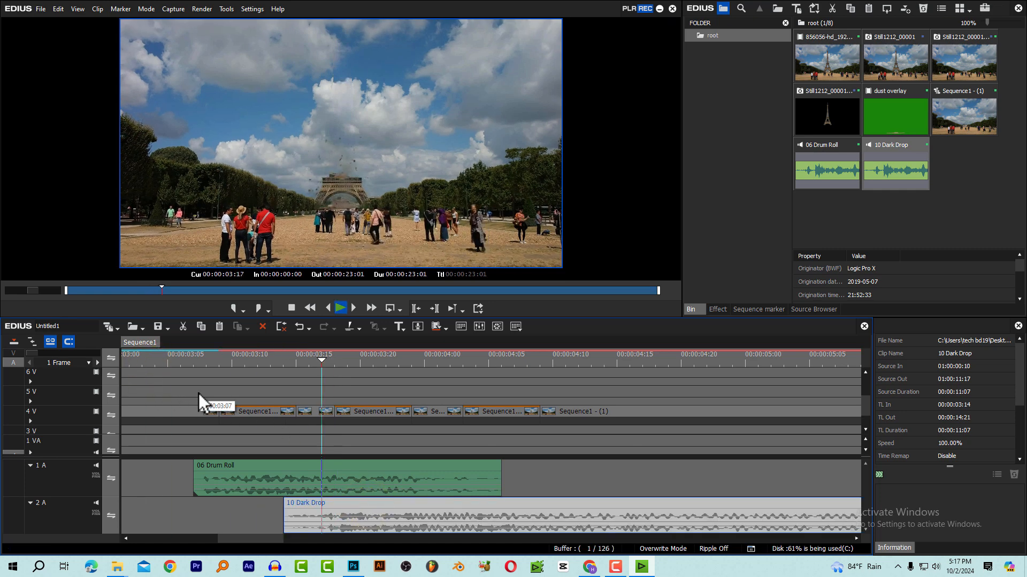
pyautogui.press('space')
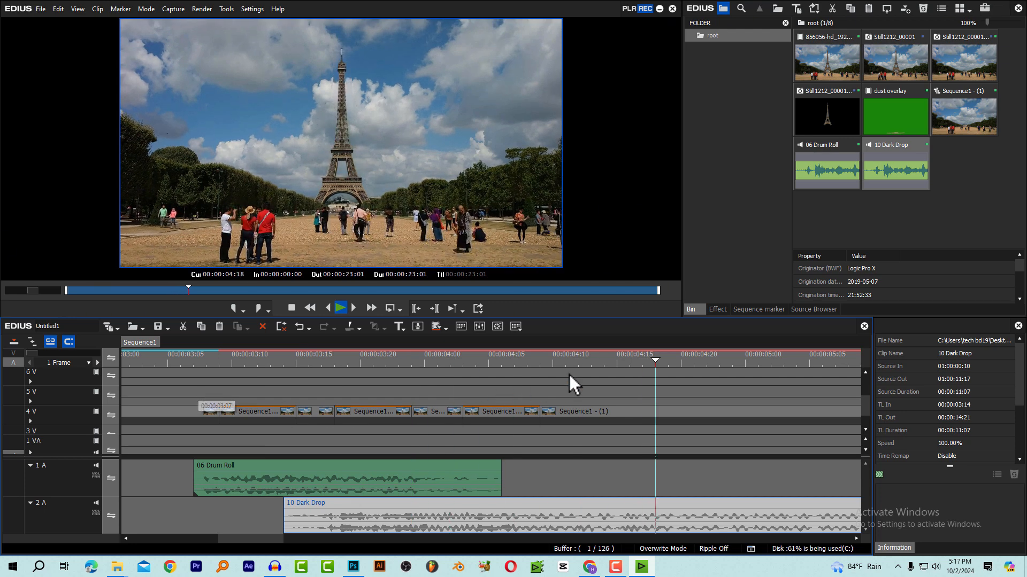
# Cut the 10 Dark Drop clip at 00:00:07:03 and delete the part after the cut
pyautogui.scroll(-2, 672, 393)
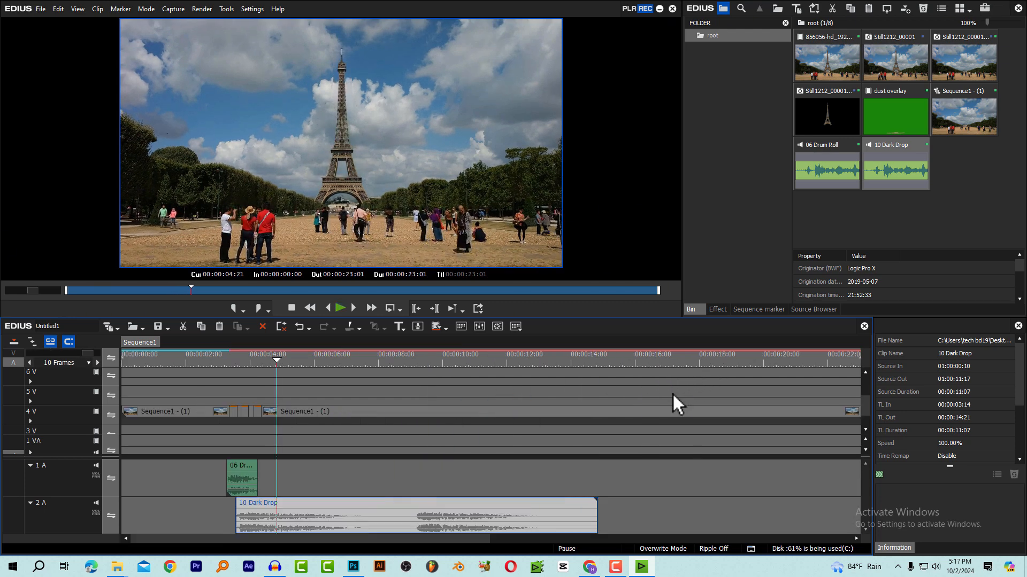
pyautogui.moveTo(320, 355); pyautogui.dragTo(350, 357)
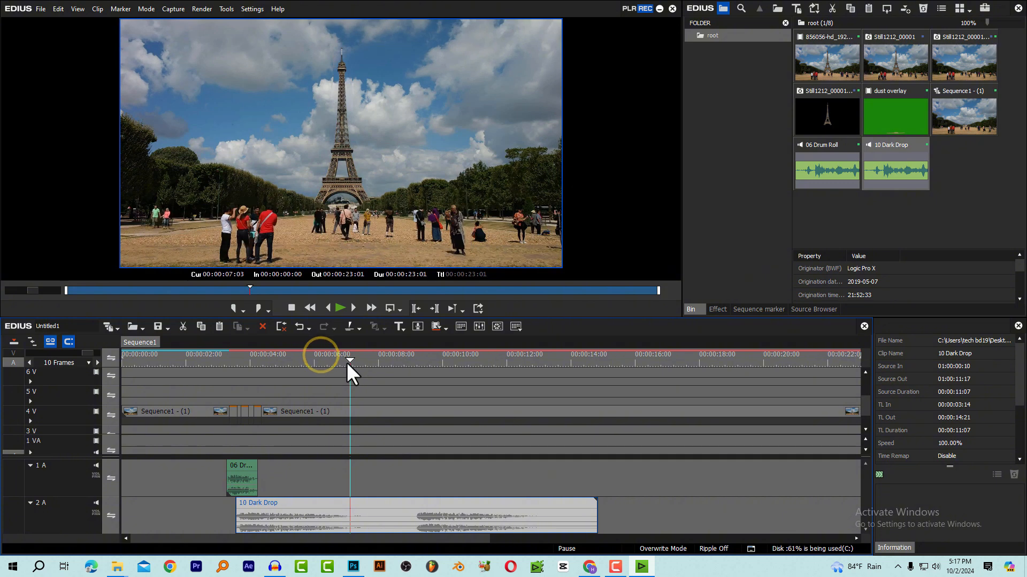
pyautogui.press('c')
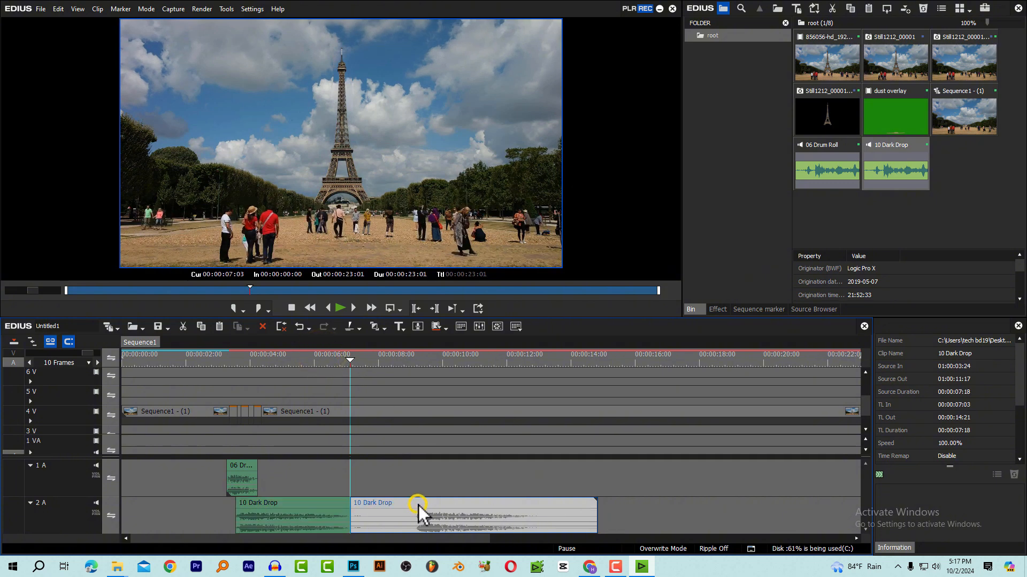
pyautogui.press('Delete')
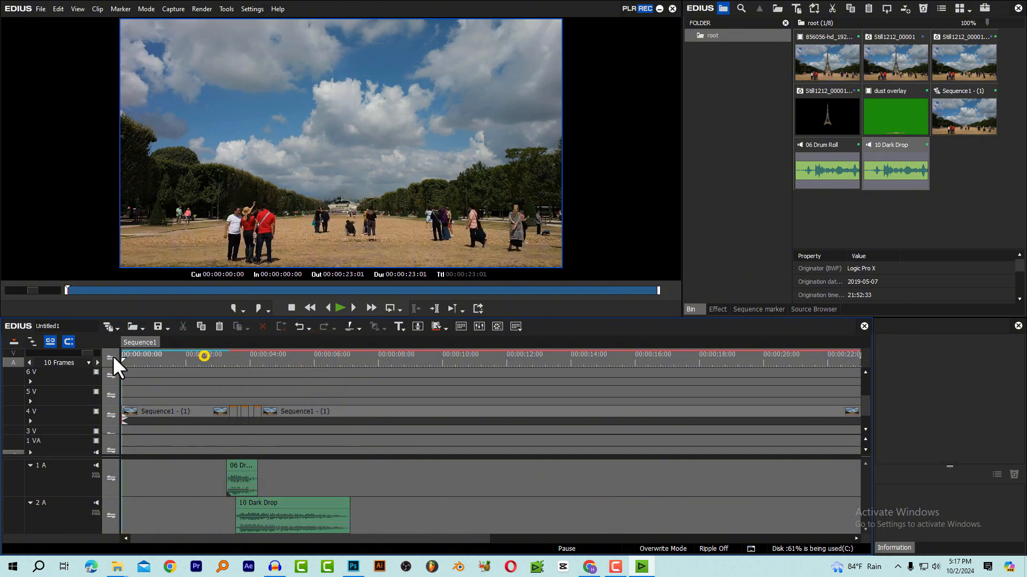
# Nest the timeline range between In and Out into a new sequence and place it on track 5 V
pyautogui.scroll(-1, 181, 360)
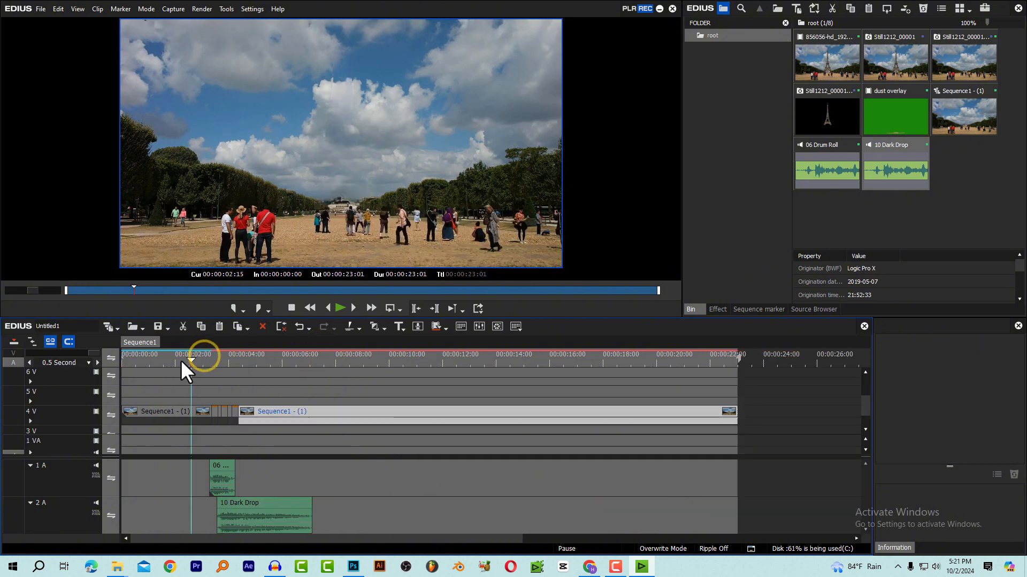
pyautogui.moveTo(188, 364); pyautogui.dragTo(171, 365)
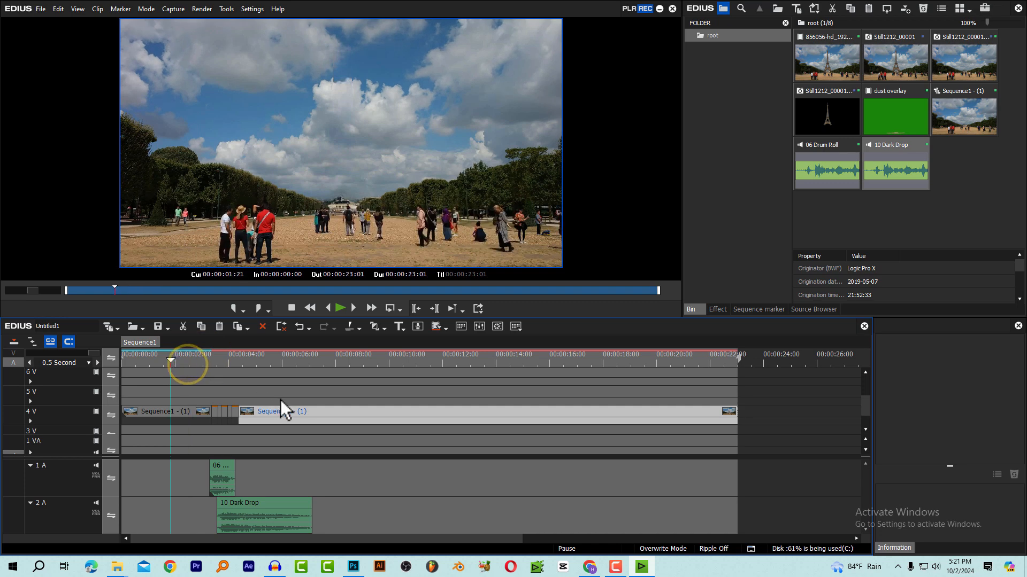
pyautogui.moveTo(279, 398); pyautogui.dragTo(201, 413)
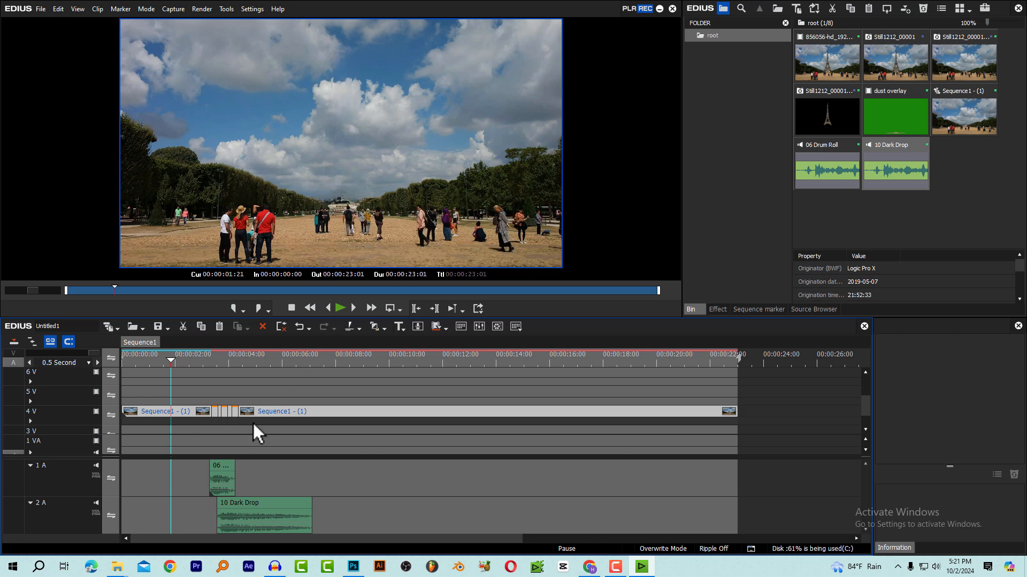
pyautogui.moveTo(231, 359); pyautogui.dragTo(571, 359)
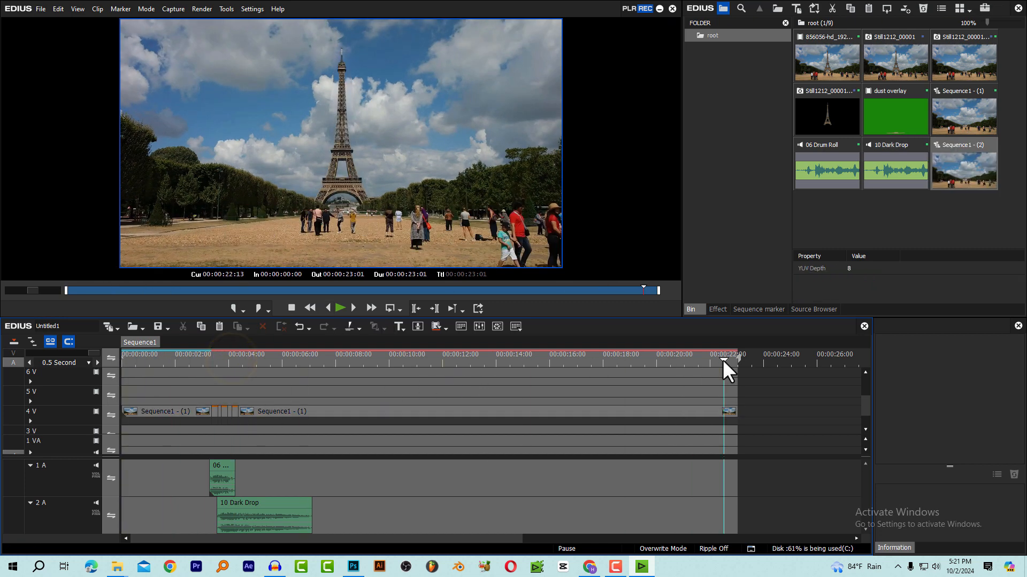
pyautogui.click(58, 8)
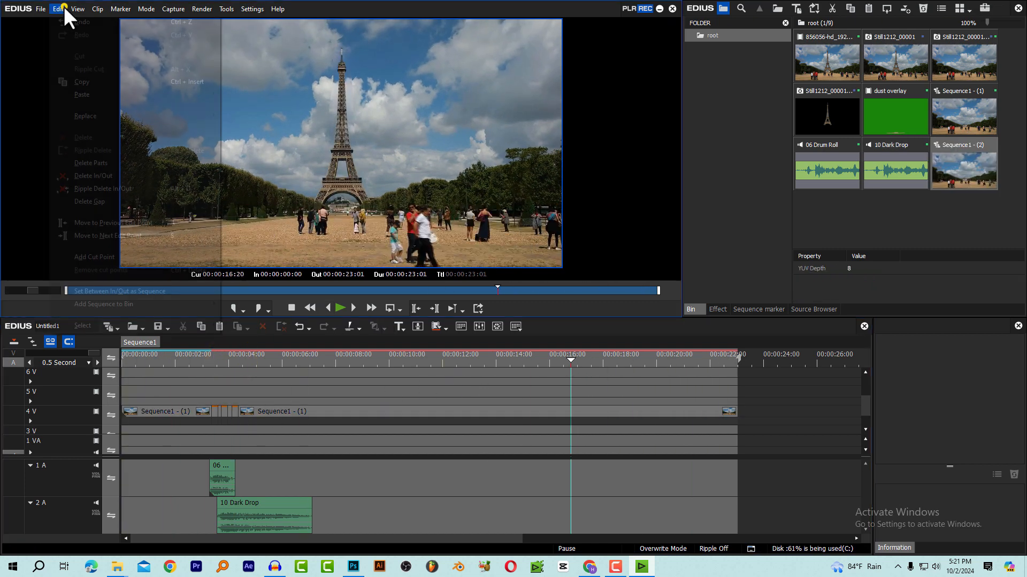
pyautogui.click(131, 291)
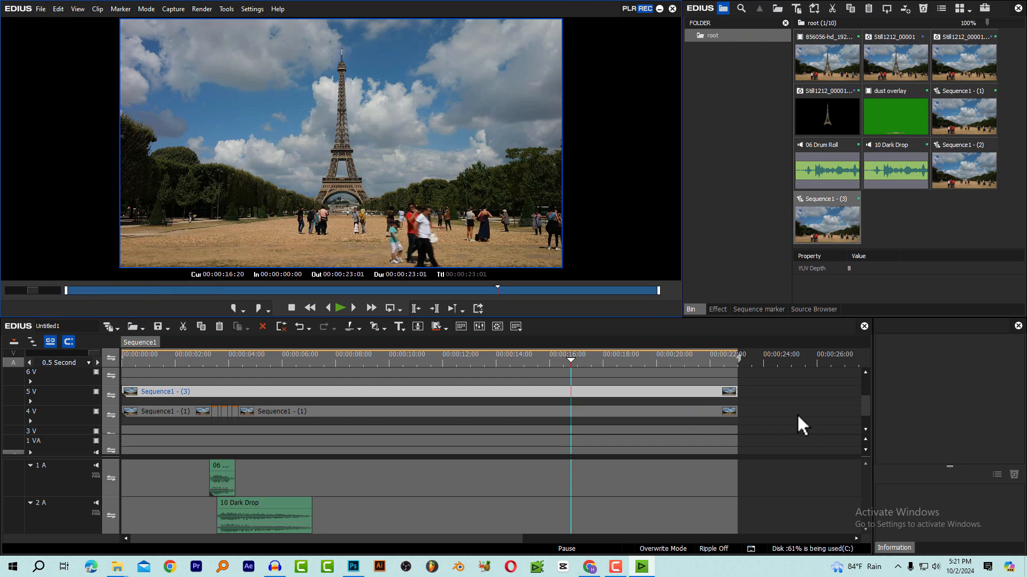
# Delete the old clips on track 4 V and move the nested sequence down to track 3 V
pyautogui.moveTo(796, 416); pyautogui.dragTo(164, 428)
pyautogui.press('Delete')
pyautogui.click(167, 394)
# Cut the nested sequence on track 3 V at 00:00:07:10
pyautogui.click(208, 354)
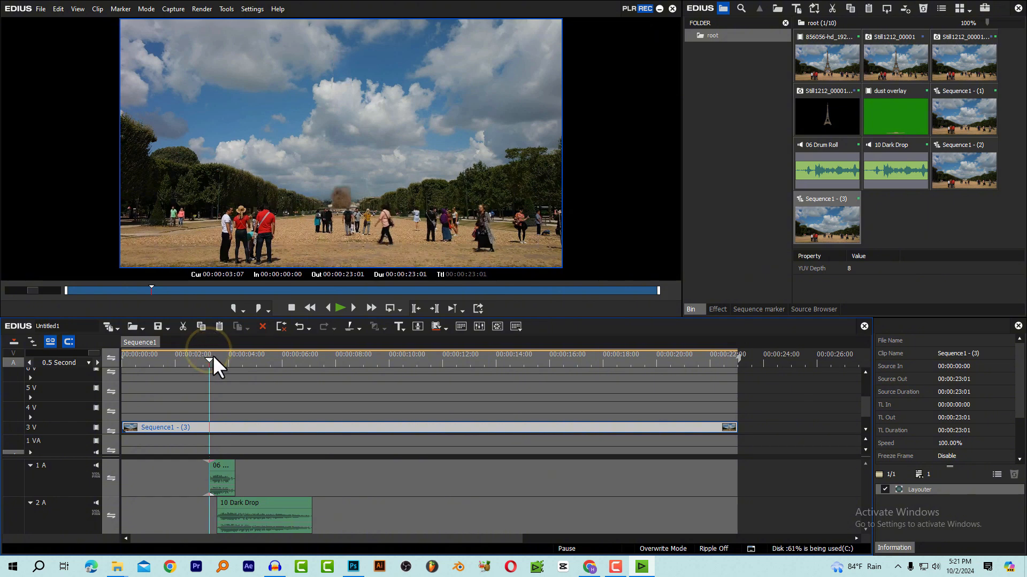
pyautogui.moveTo(212, 355); pyautogui.dragTo(319, 363)
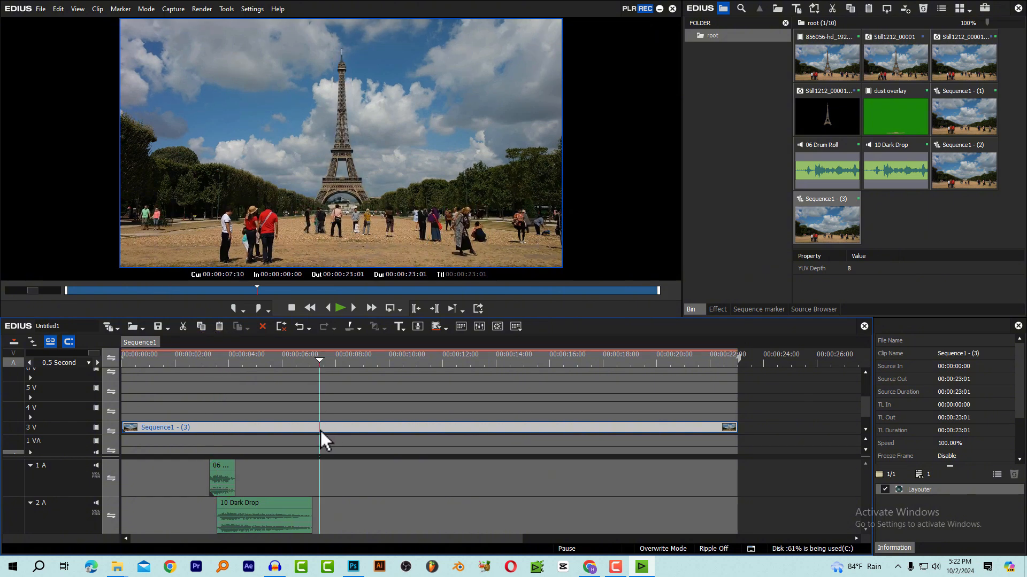
pyautogui.press('c')
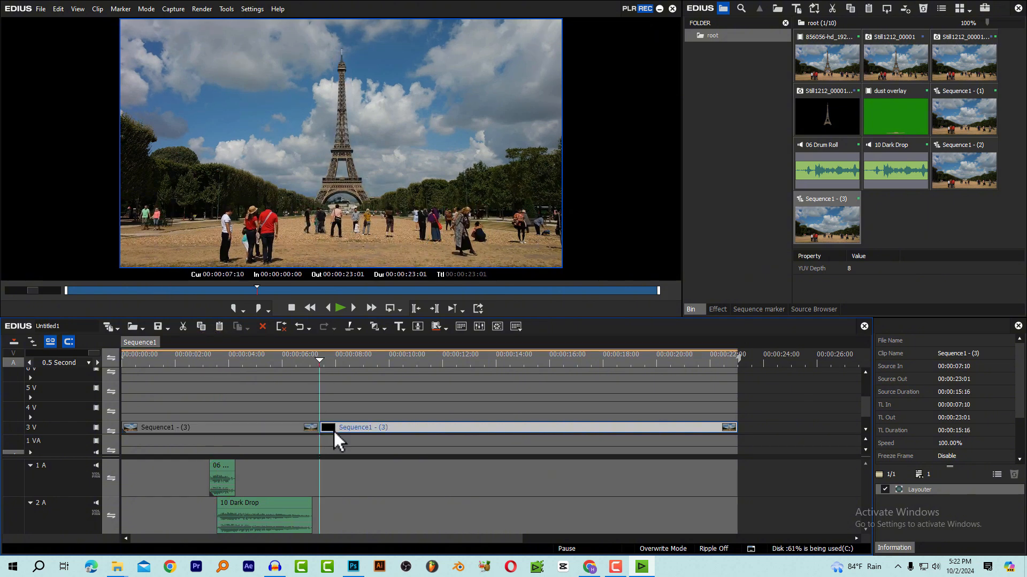
# Open the Layouter of the nested sequence's first part and set keyframes for all its parameters at 00:00:00:00
pyautogui.click(302, 427)
pyautogui.click(281, 363)
pyautogui.click(278, 363)
pyautogui.click(253, 428)
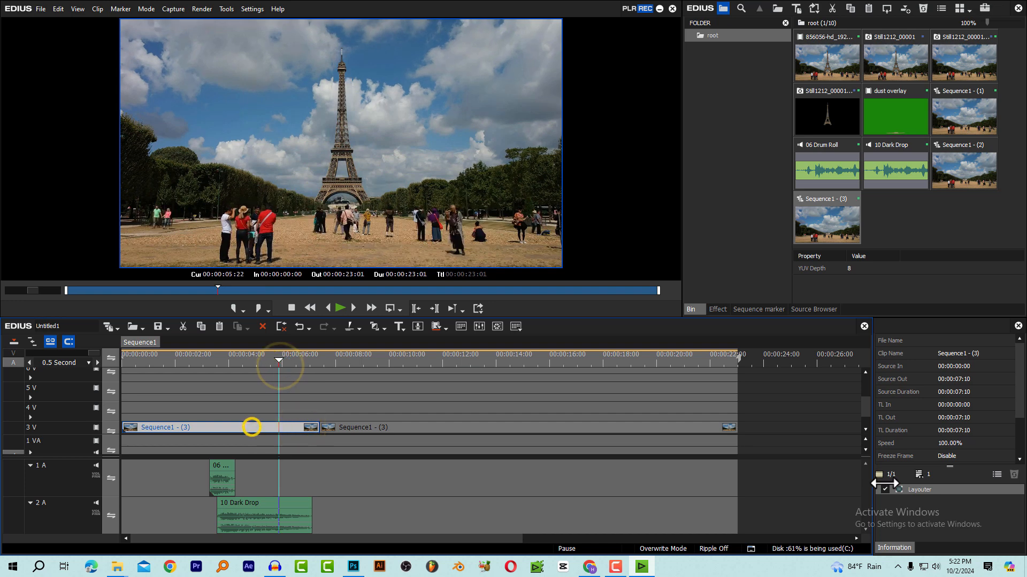
pyautogui.click(921, 489)
pyautogui.doubleClick(922, 490)
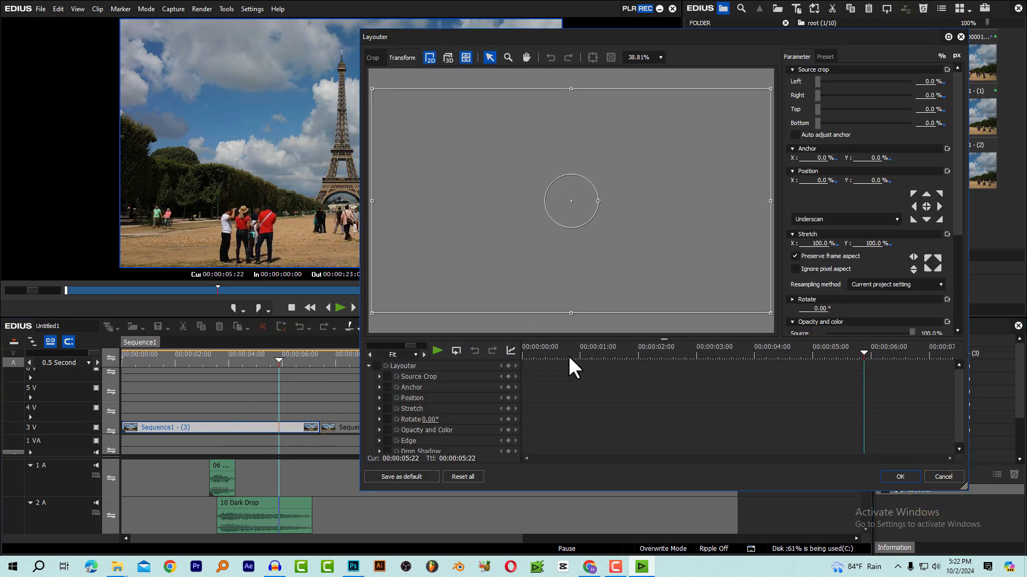
pyautogui.click(758, 353)
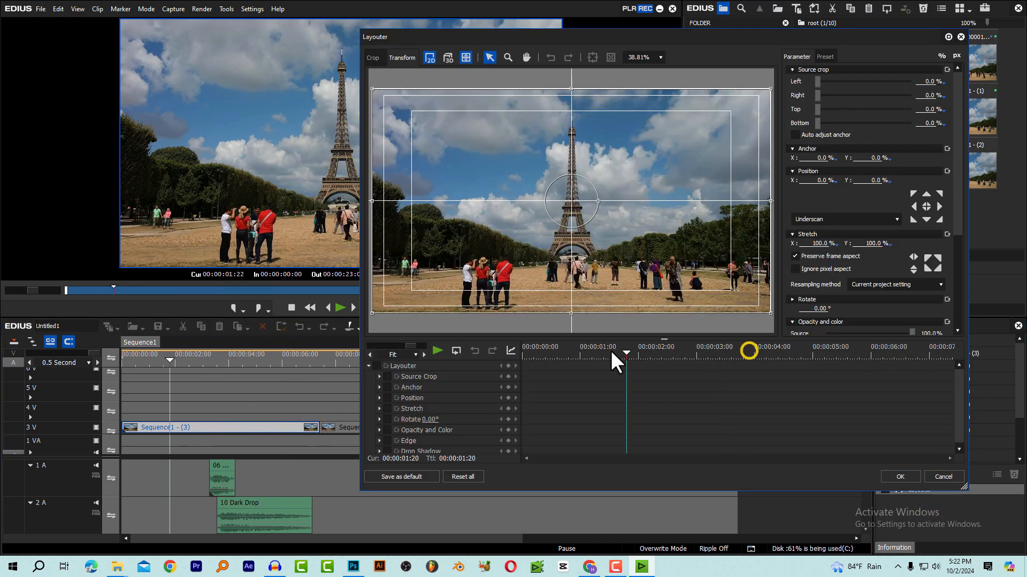
pyautogui.click(378, 366)
pyautogui.click(507, 366)
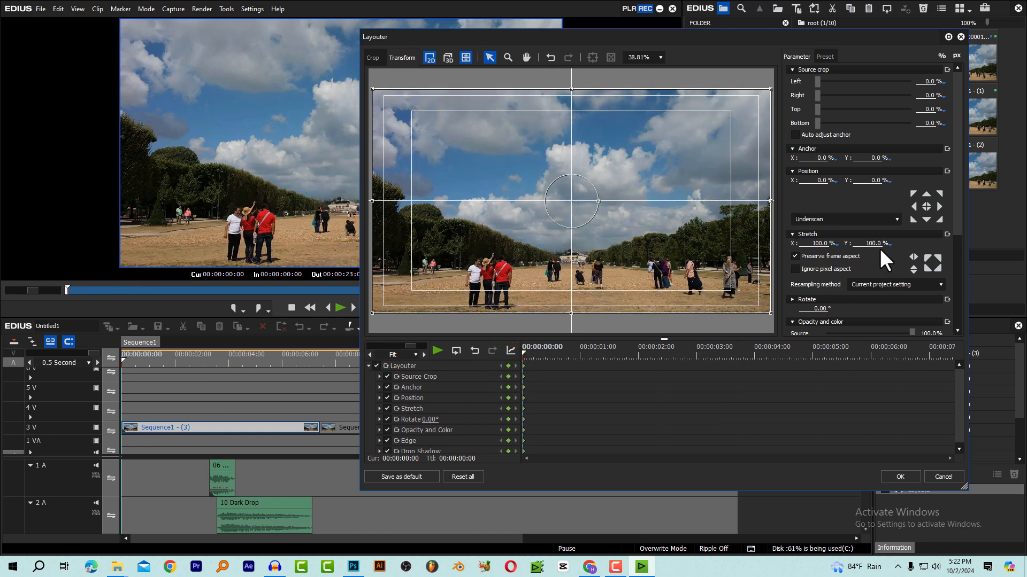
# Keyframe Stretch at 124.70% at 00:00:07:10, apply the layout and play back the slow zoom from the beginning
pyautogui.moveTo(620, 354); pyautogui.dragTo(954, 367)
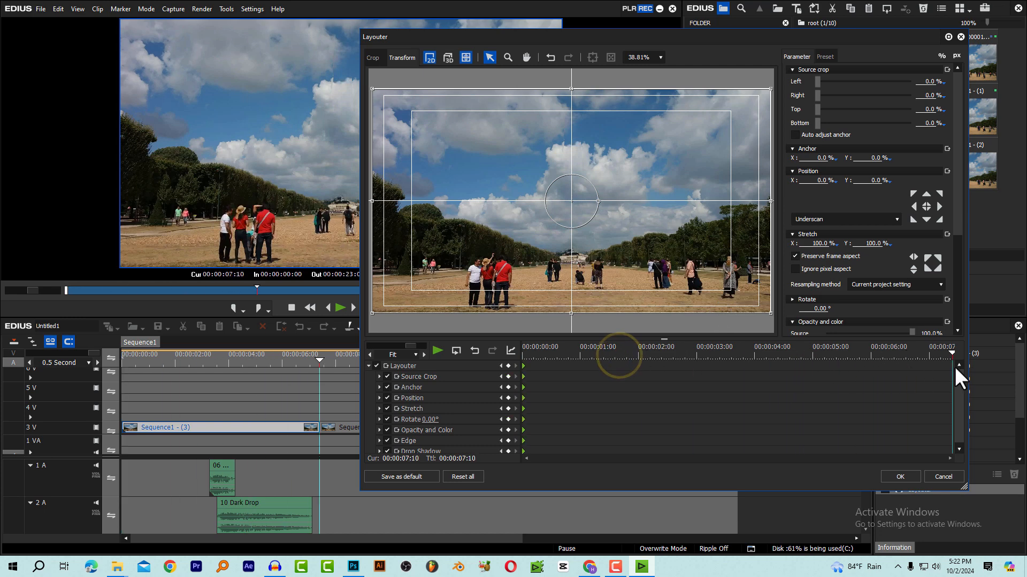
pyautogui.moveTo(956, 217); pyautogui.dragTo(953, 236)
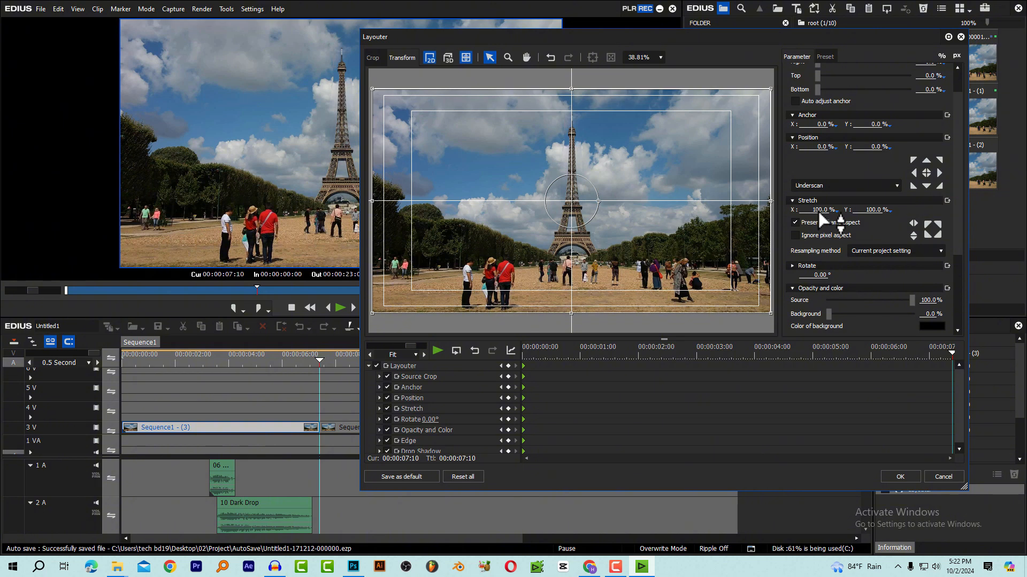
pyautogui.moveTo(816, 209); pyautogui.dragTo(824, 75)
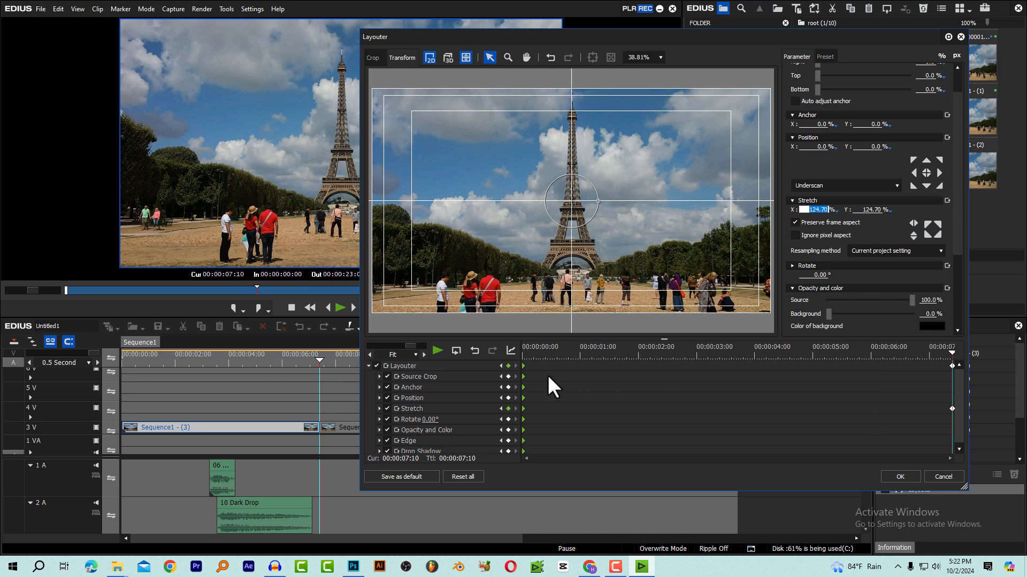
pyautogui.click(890, 477)
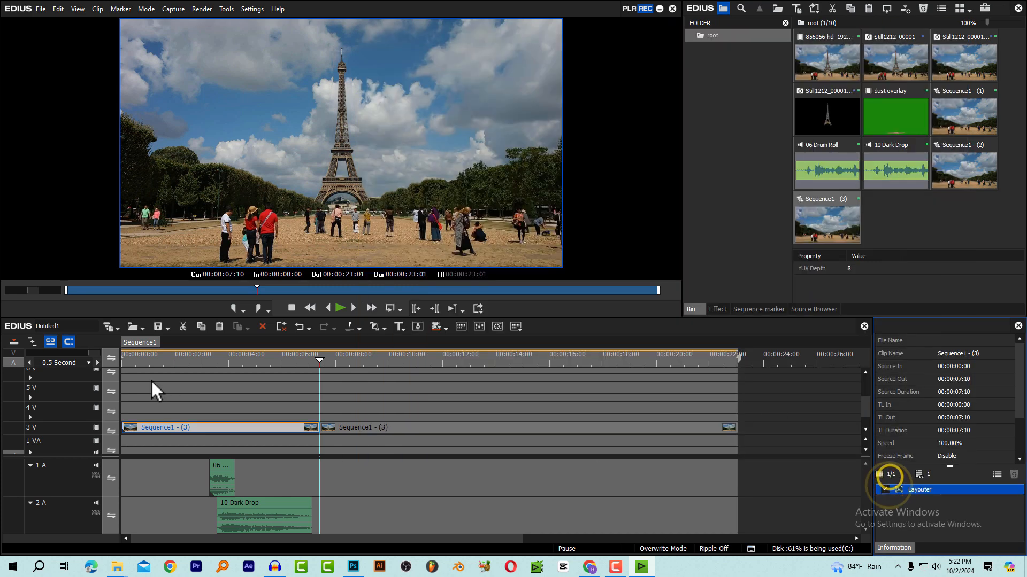
pyautogui.click(150, 354)
pyautogui.press('space')
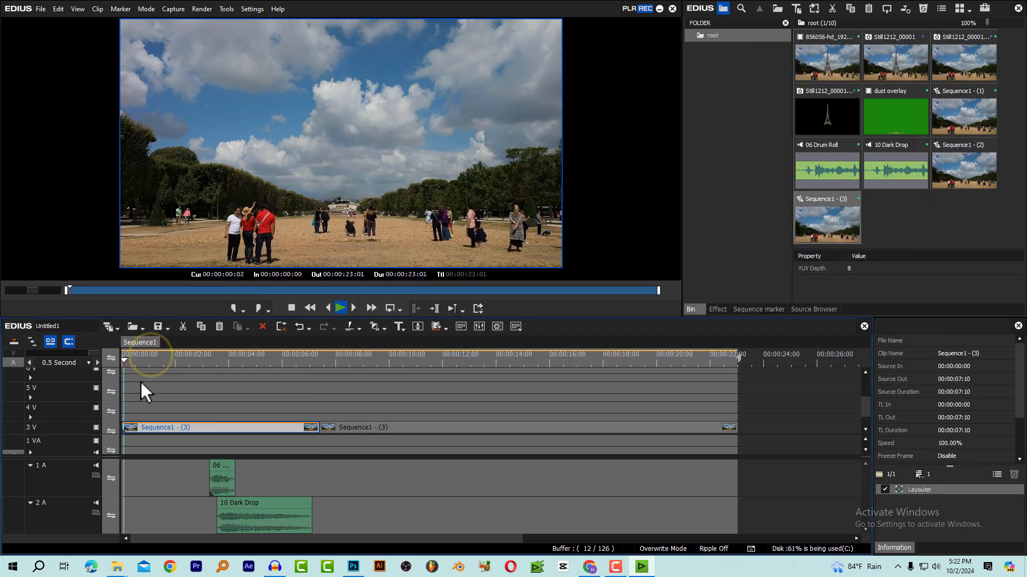
pyautogui.press('space')
# Apply the Old Movie/Film video filter to the first part of the nested sequence and open the filter's settings
pyautogui.click(718, 309)
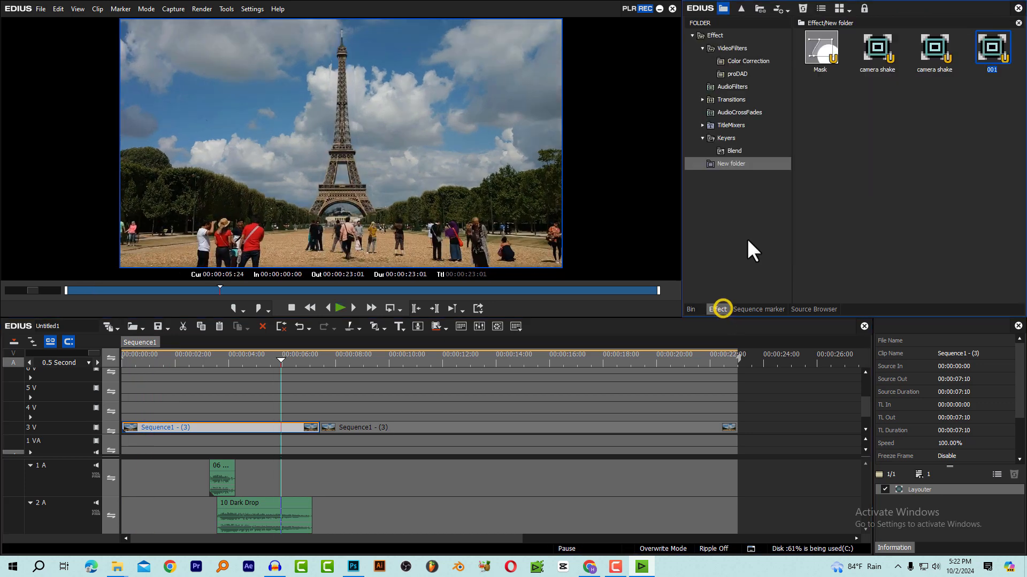
pyautogui.click(737, 49)
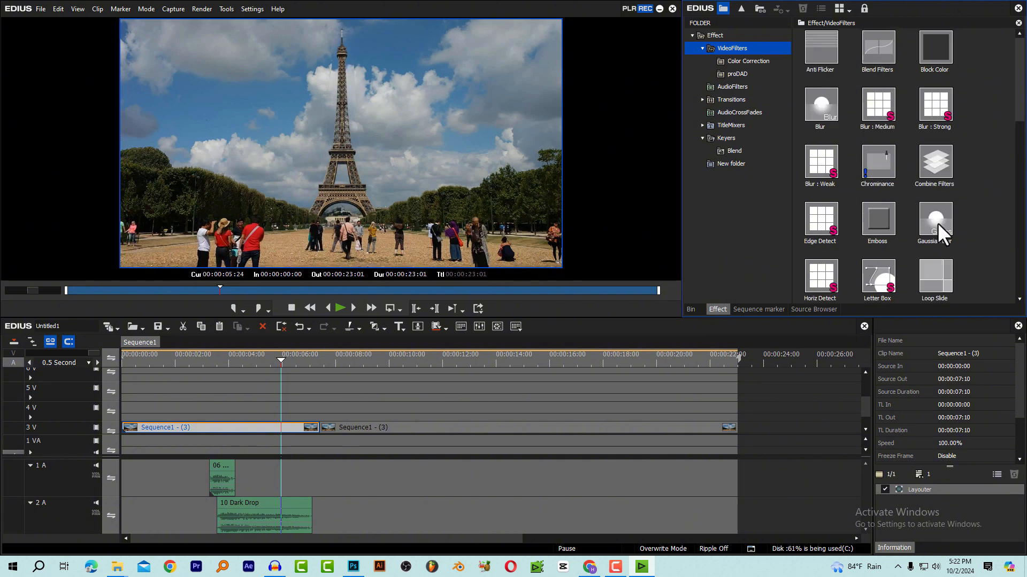
pyautogui.scroll(-3, 957, 187)
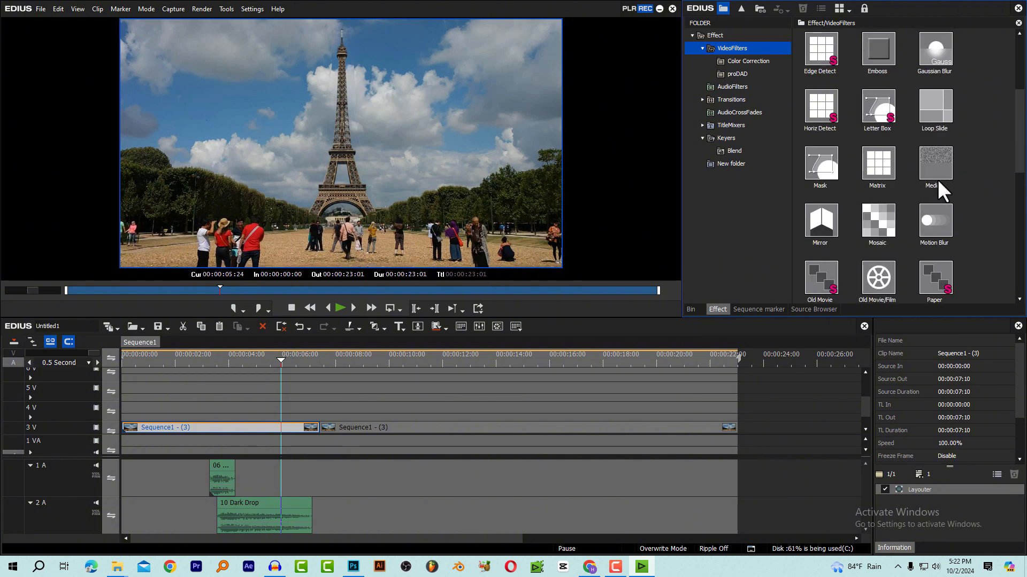
pyautogui.moveTo(878, 277); pyautogui.dragTo(216, 422)
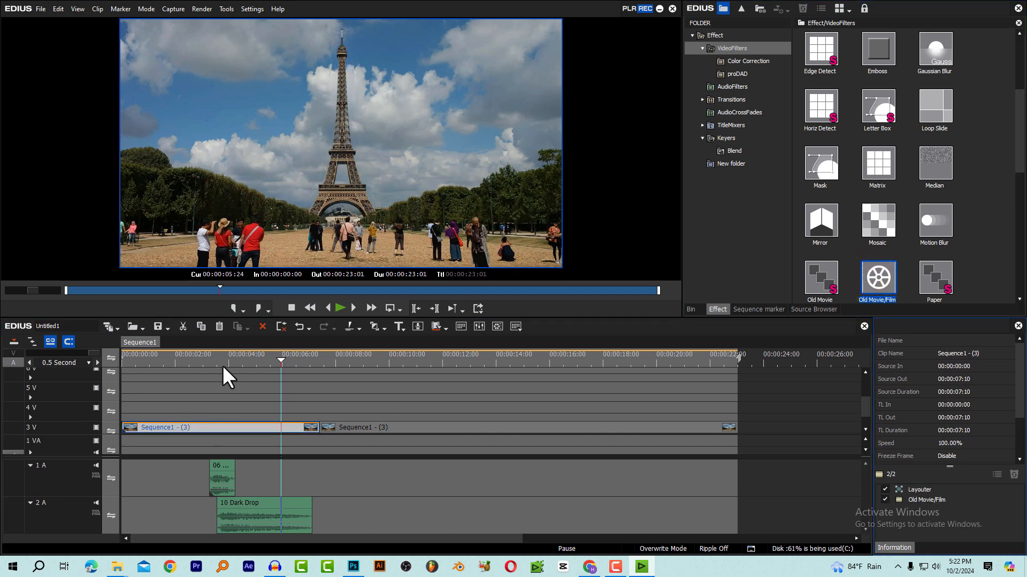
pyautogui.click(218, 358)
pyautogui.click(922, 499)
pyautogui.doubleClick(921, 499)
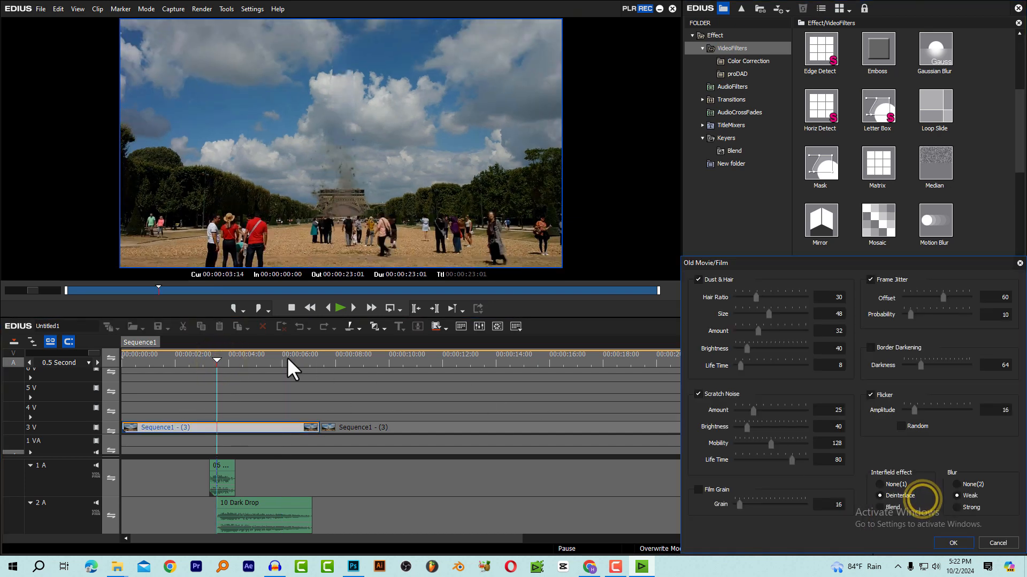
# Lower the Old Movie/Film flicker amplitude to 4, comparing the look by playback before and after
pyautogui.click(189, 358)
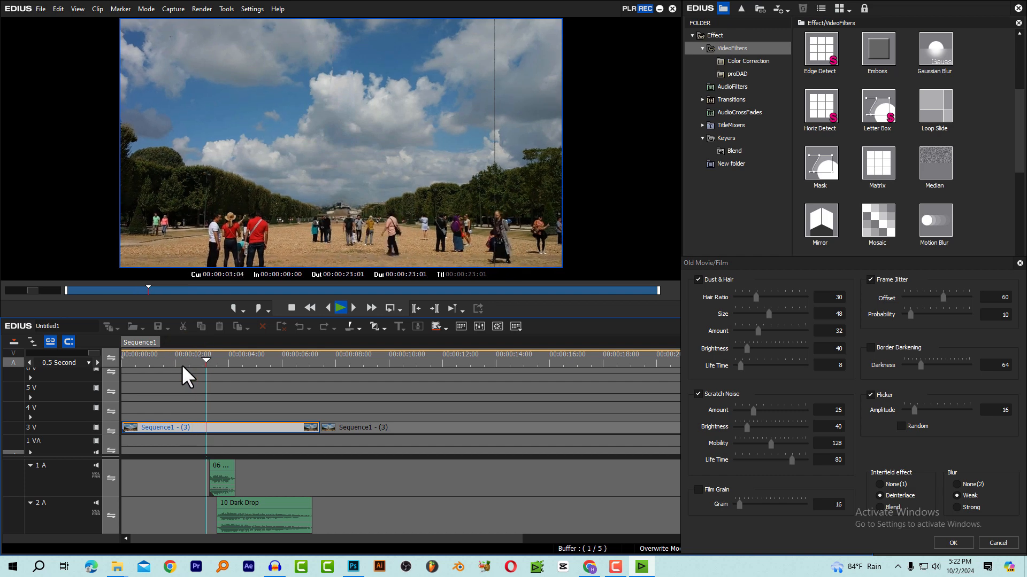
pyautogui.press('space')
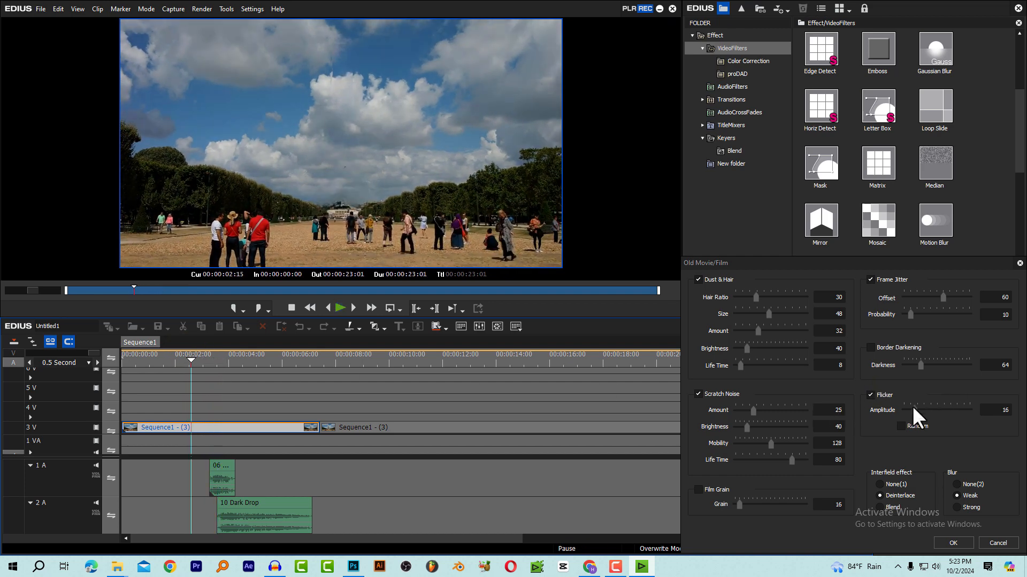
pyautogui.moveTo(913, 410); pyautogui.dragTo(904, 415)
pyautogui.click(150, 360)
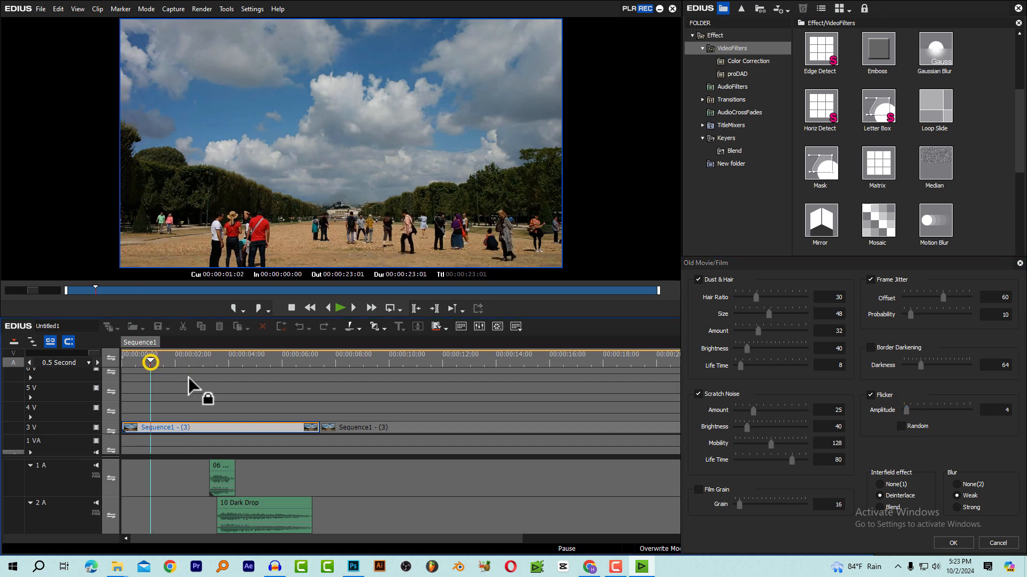
pyautogui.press('space')
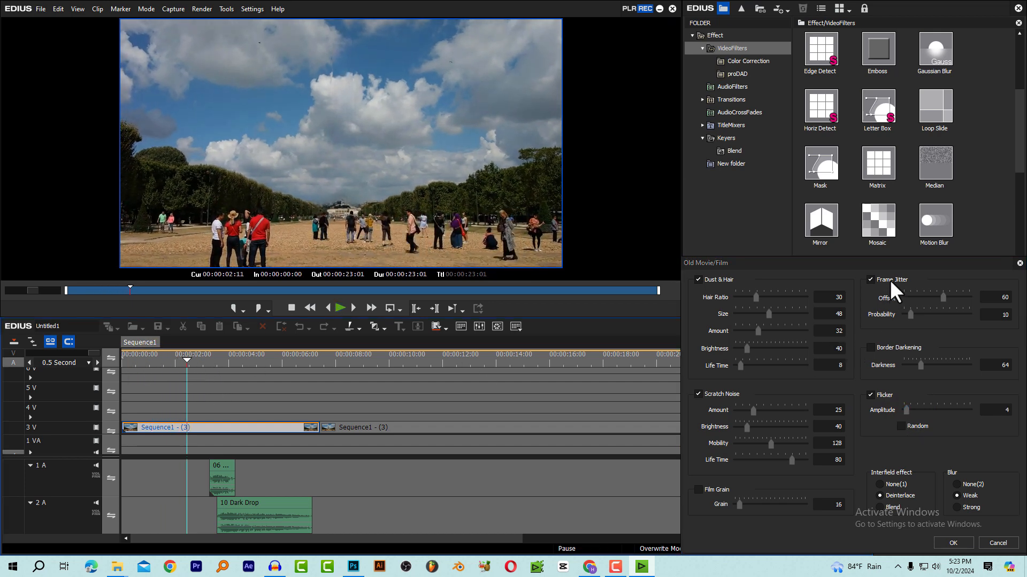
# Turn off Frame Jitter in the Old Movie/Film filter and check the footage by playback
pyautogui.click(871, 279)
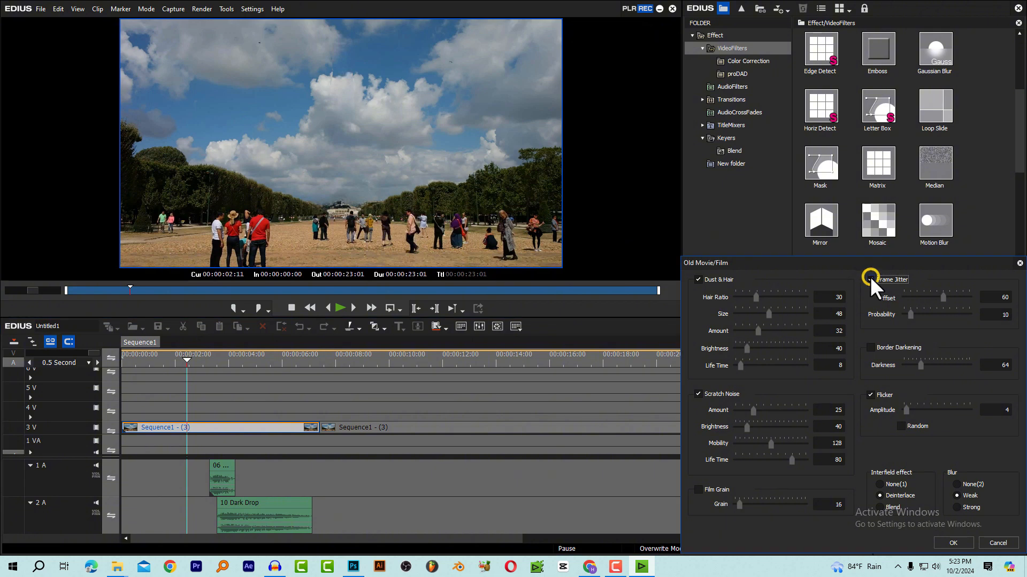
pyautogui.click(145, 359)
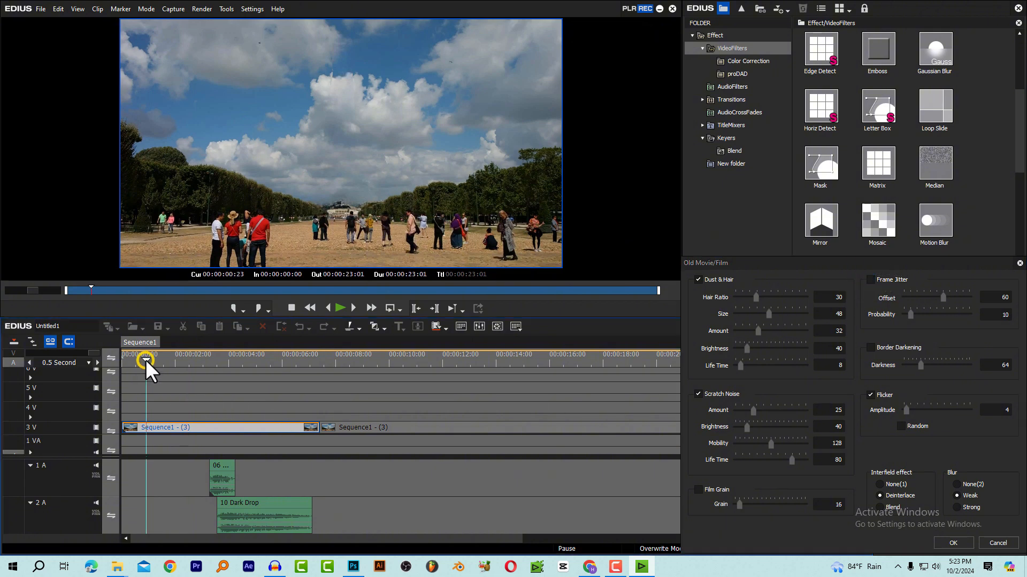
pyautogui.press('space')
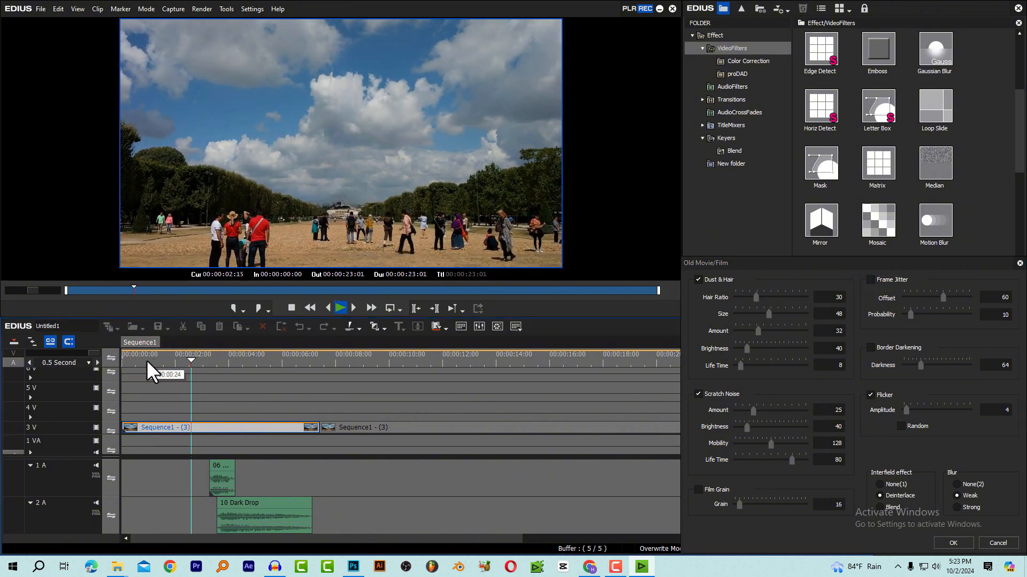
pyautogui.click(167, 359)
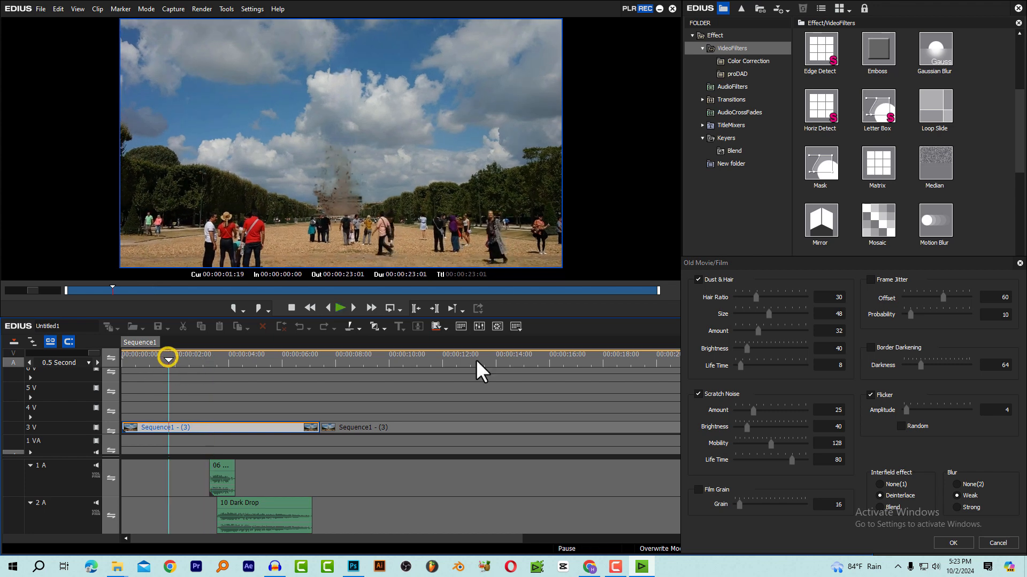
# Enable Border Darkening with a Darkness of 47 and apply the Old Movie/Film settings
pyautogui.click(871, 349)
pyautogui.click(919, 366)
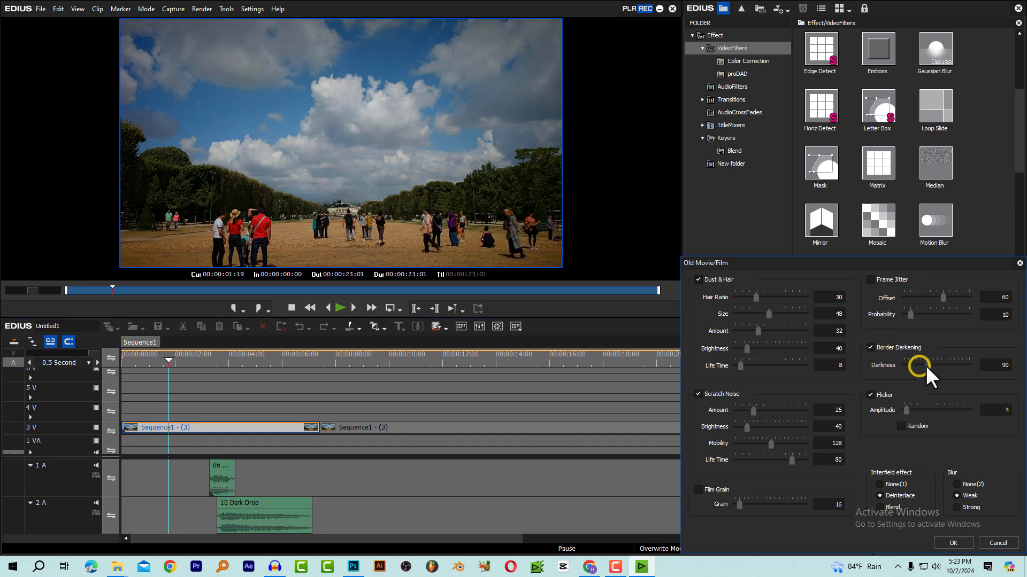
pyautogui.moveTo(917, 365)
pyautogui.mouseDown()
pyautogui.moveTo(896, 364)
pyautogui.moveTo(914, 365)
pyautogui.mouseUp()
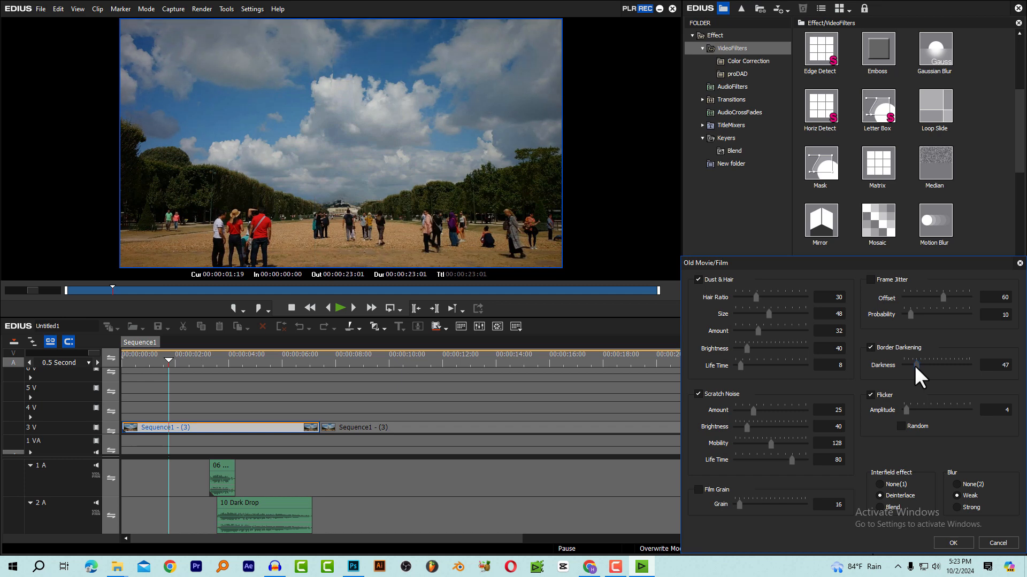
pyautogui.click(951, 542)
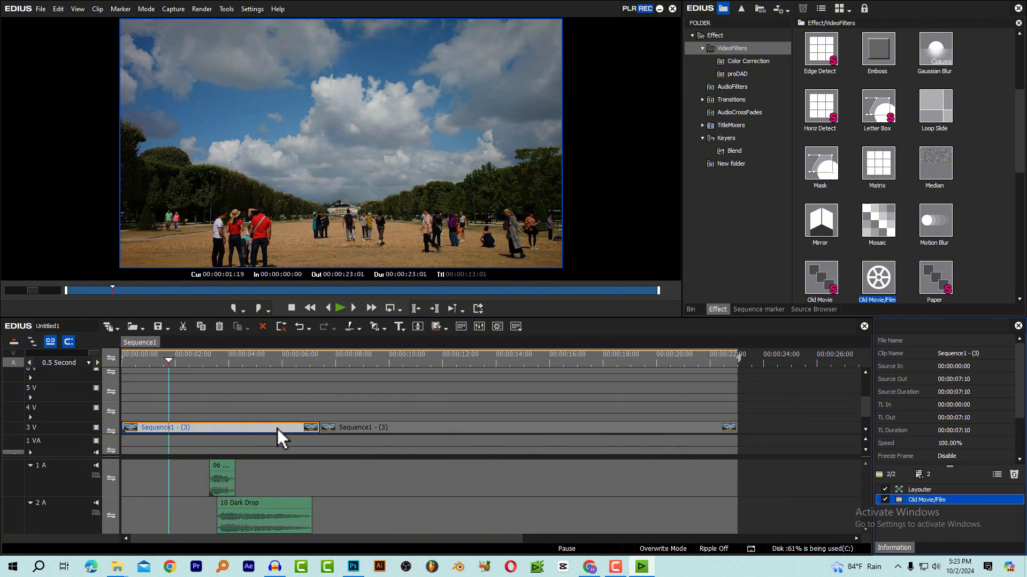
# Apply the Old Movie/Film filter to the second part of the nested sequence and check the cut at 00:00:07:10
pyautogui.click(352, 358)
pyautogui.click(356, 428)
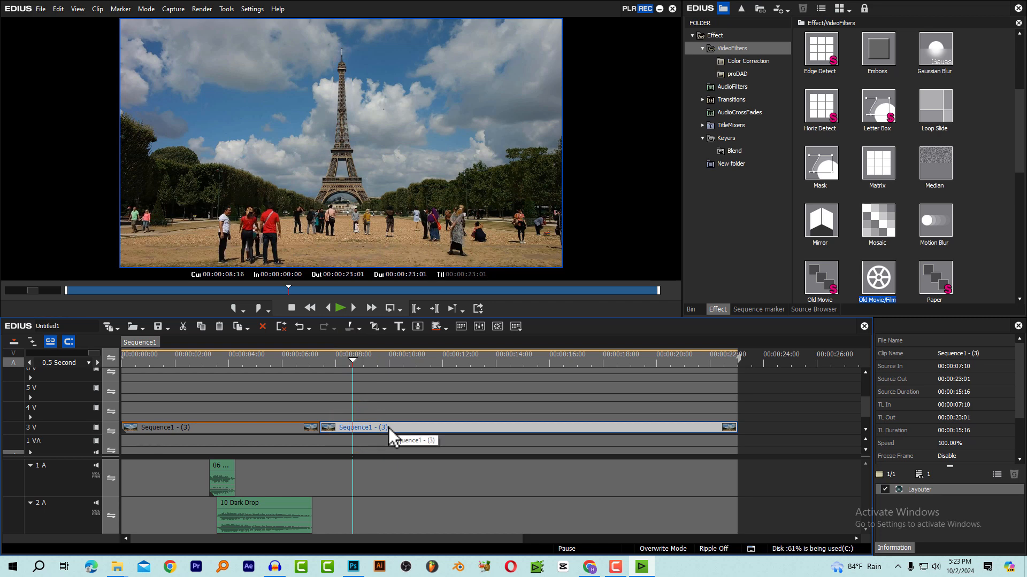
pyautogui.click(311, 360)
pyautogui.press('space')
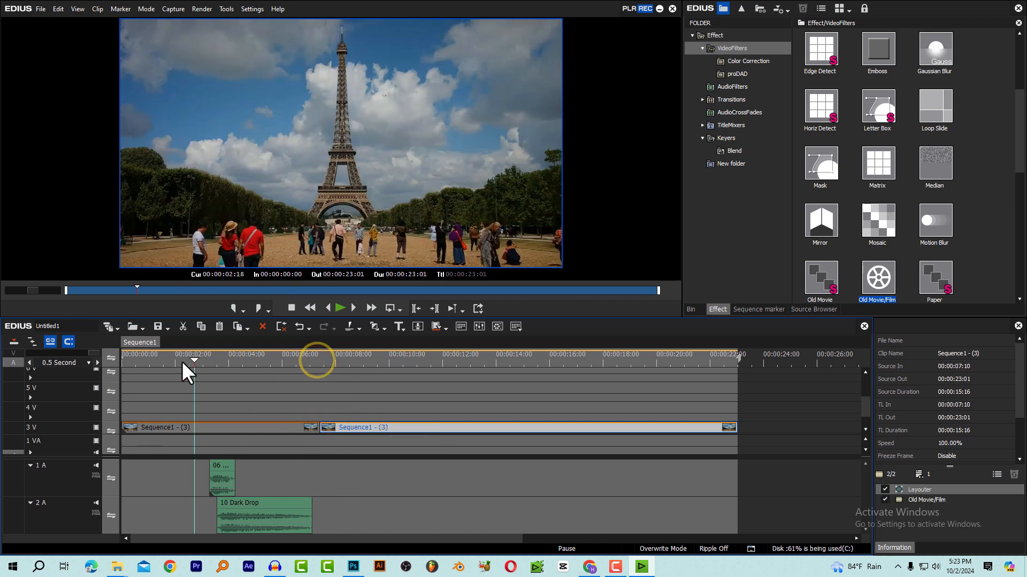
pyautogui.click(318, 361)
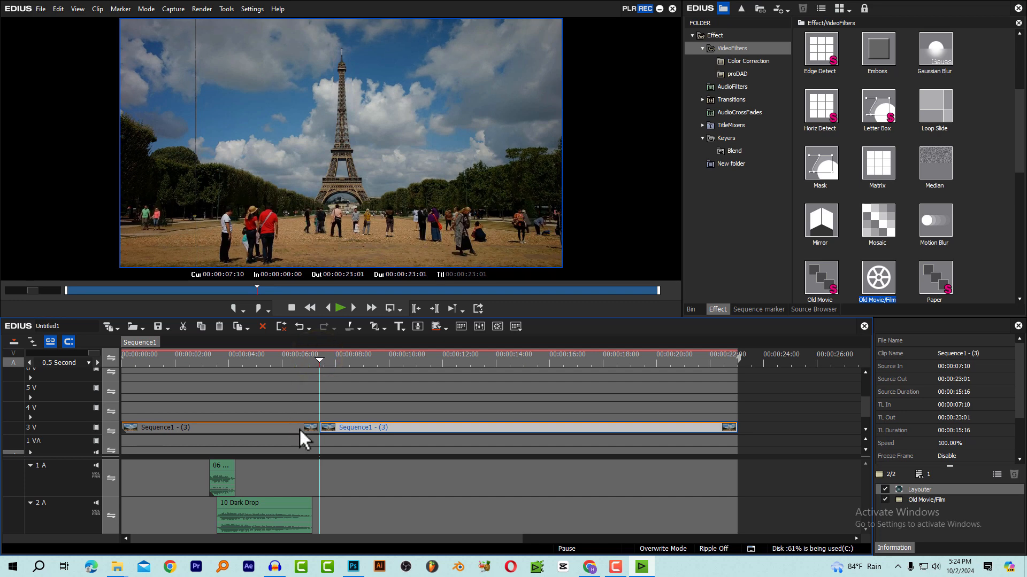
# Play the sequence across the cut at 00:00:07:10 to check how the zoom carries over between the two parts
pyautogui.click(311, 360)
pyautogui.press('space')
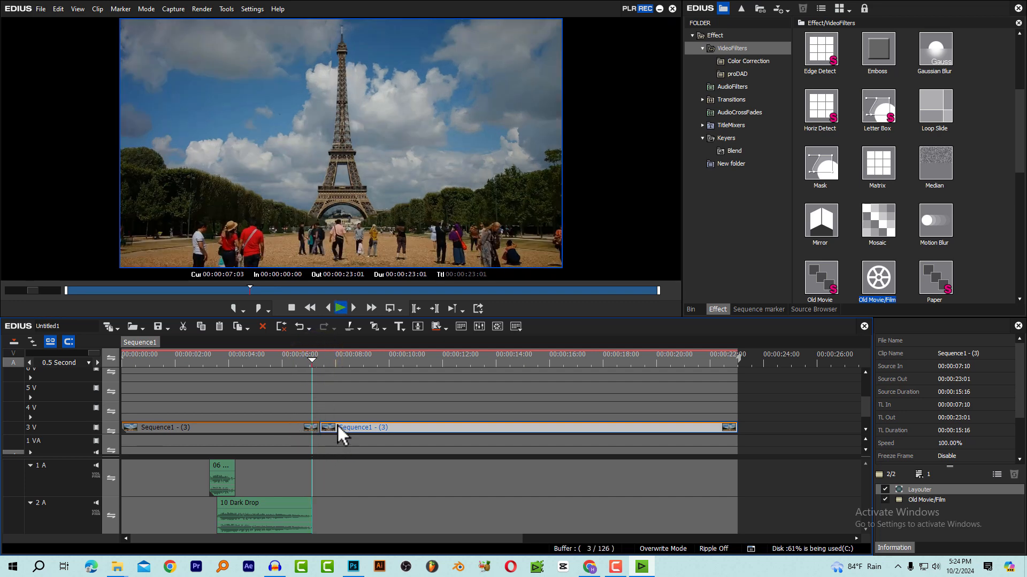
pyautogui.moveTo(339, 363)
pyautogui.mouseDown()
pyautogui.moveTo(361, 365)
pyautogui.moveTo(330, 368)
pyautogui.moveTo(348, 376)
pyautogui.mouseUp()
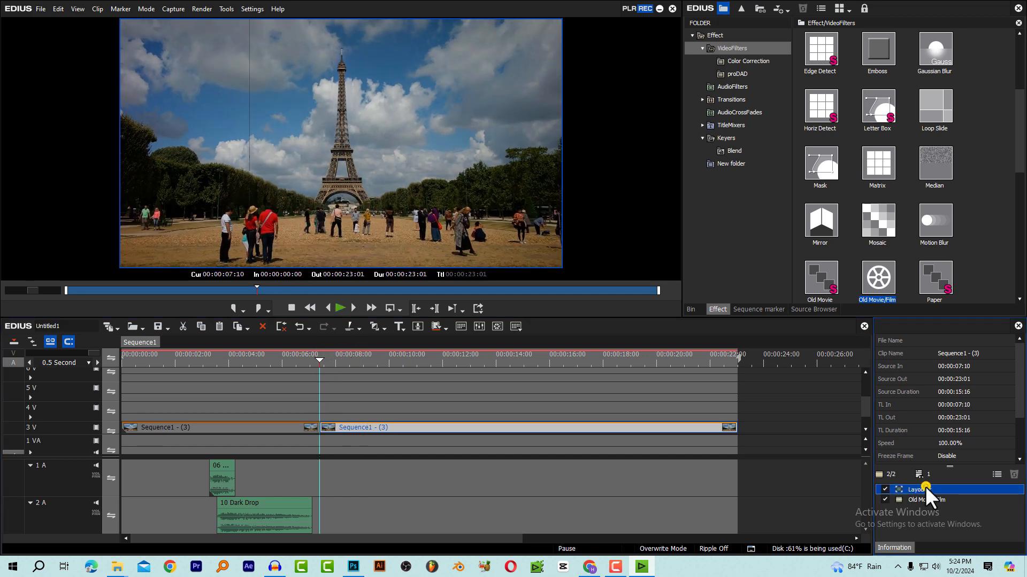
# In the second part's Layouter, delete the starting keyframes, move the 124.70% Stretch keyframe to 00:00:00:00, and apply the layout
pyautogui.doubleClick(925, 488)
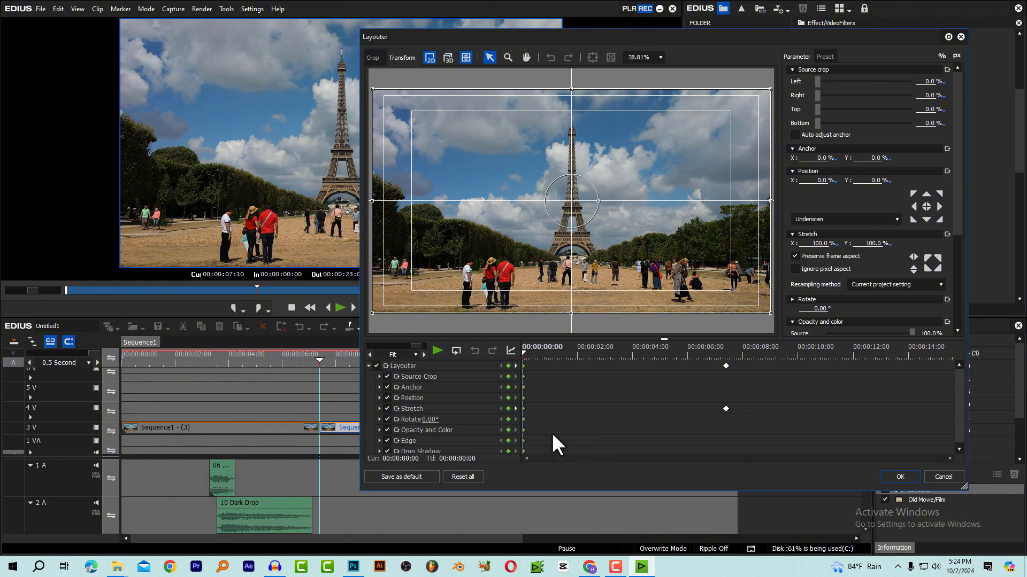
pyautogui.moveTo(534, 368); pyautogui.dragTo(457, 532)
pyautogui.press('Delete')
pyautogui.moveTo(749, 433); pyautogui.dragTo(722, 326)
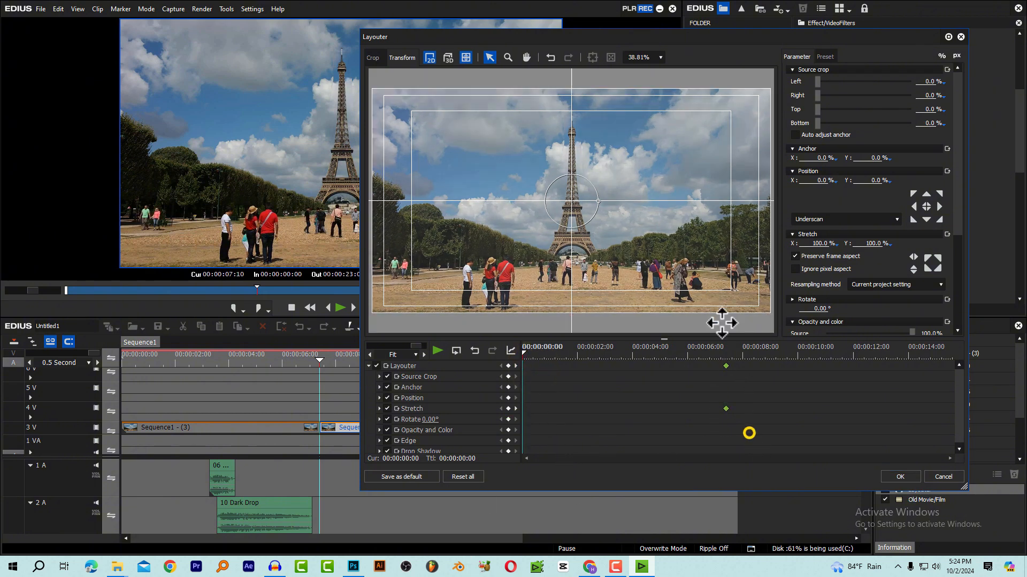
pyautogui.moveTo(727, 364); pyautogui.dragTo(421, 368)
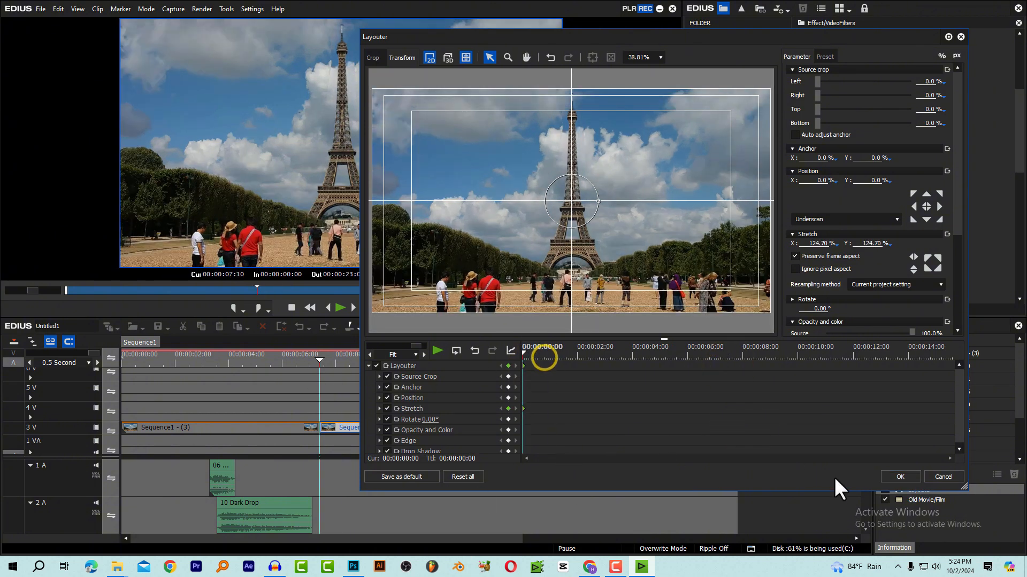
pyautogui.click(896, 474)
# Play back the cut between the two parts and the tower rebuild, then park the playhead at 00:00:04:24
pyautogui.click(299, 362)
pyautogui.press('space')
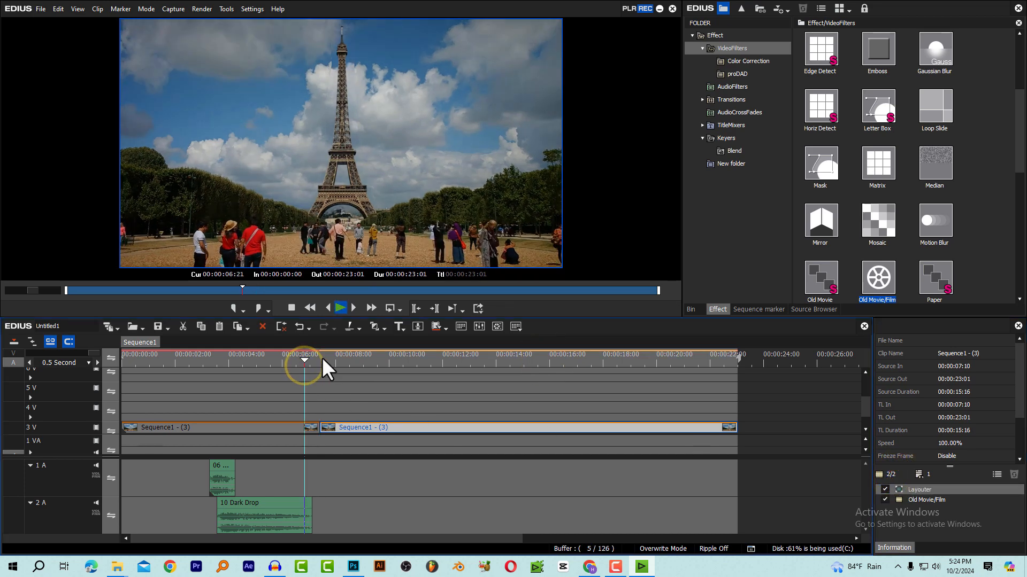
pyautogui.click(193, 362)
pyautogui.press('space')
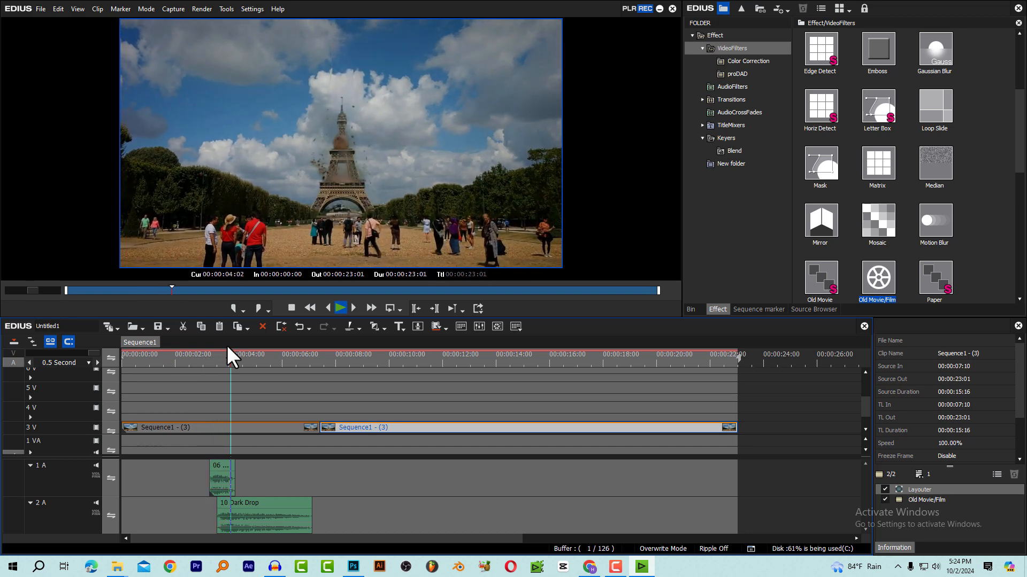
pyautogui.click(254, 362)
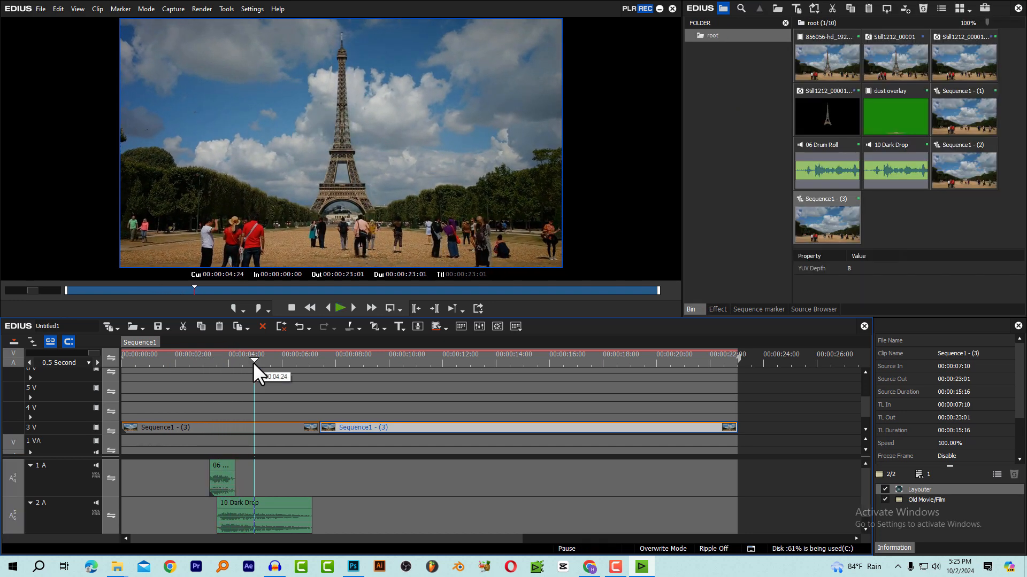